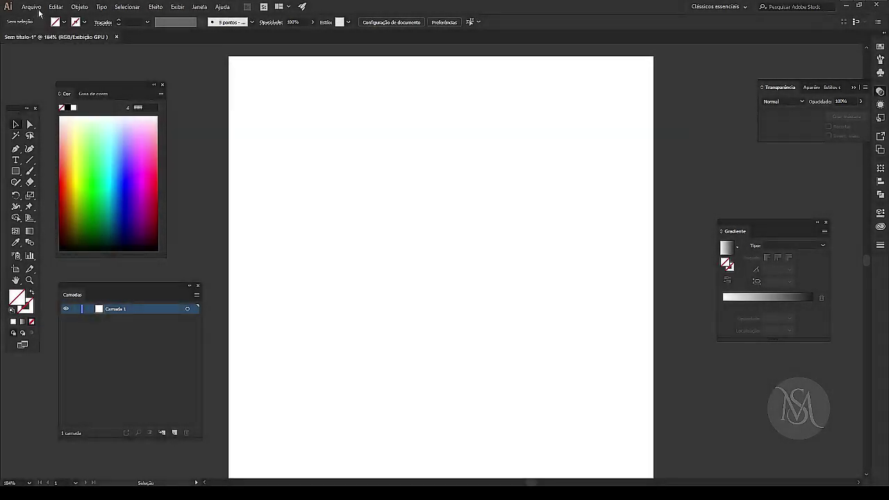
# Choose barber shop pole.jpg from File > Place as a linked image.
pyautogui.click(31, 7)
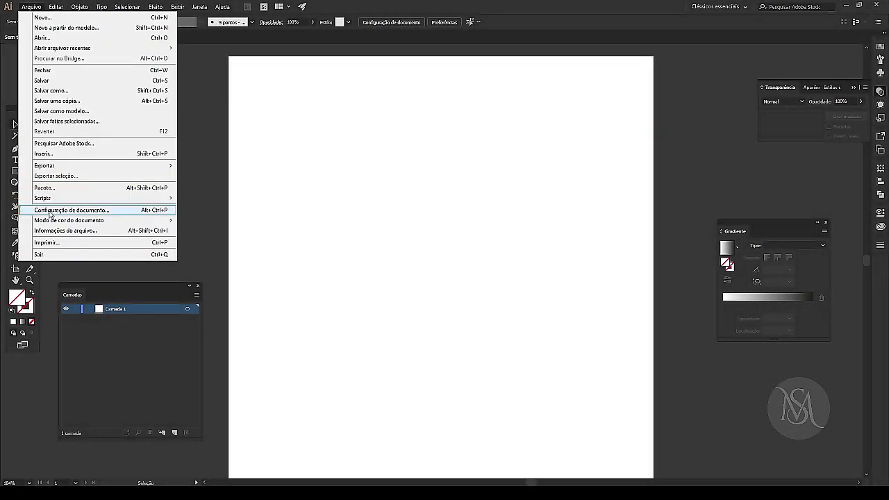
pyautogui.click(49, 153)
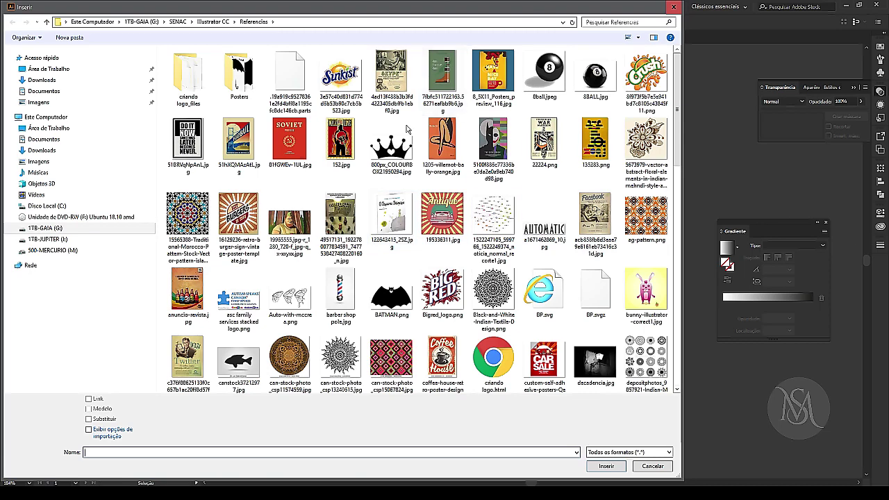
pyautogui.click(340, 304)
pyautogui.click(611, 467)
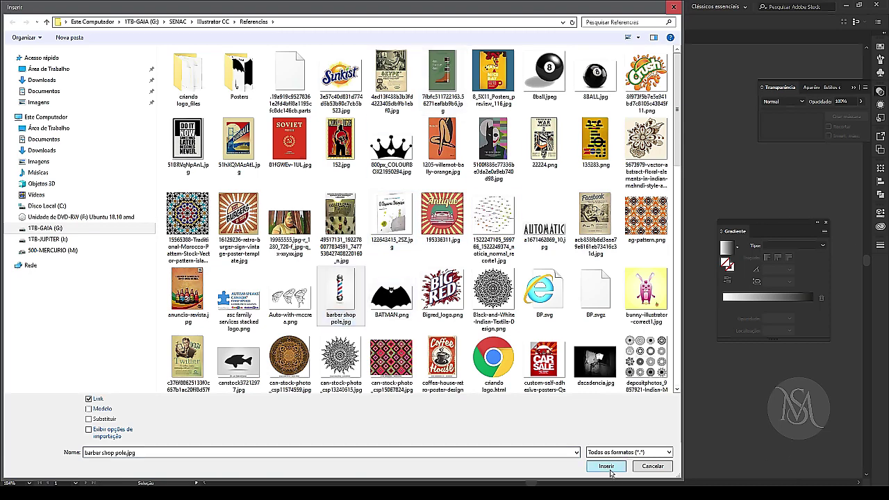
# Place the pole photo and clip it to a rectangle drawn around the pole.
pyautogui.moveTo(283, 104); pyautogui.dragTo(488, 409)
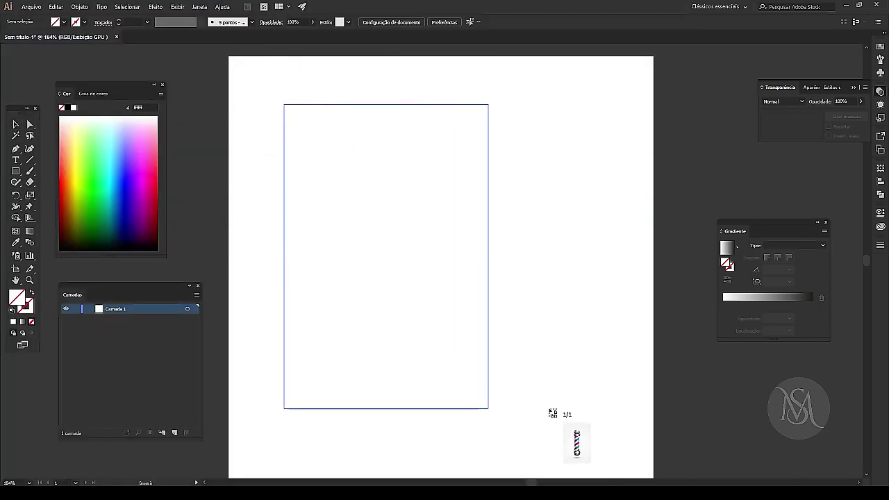
pyautogui.click(16, 172)
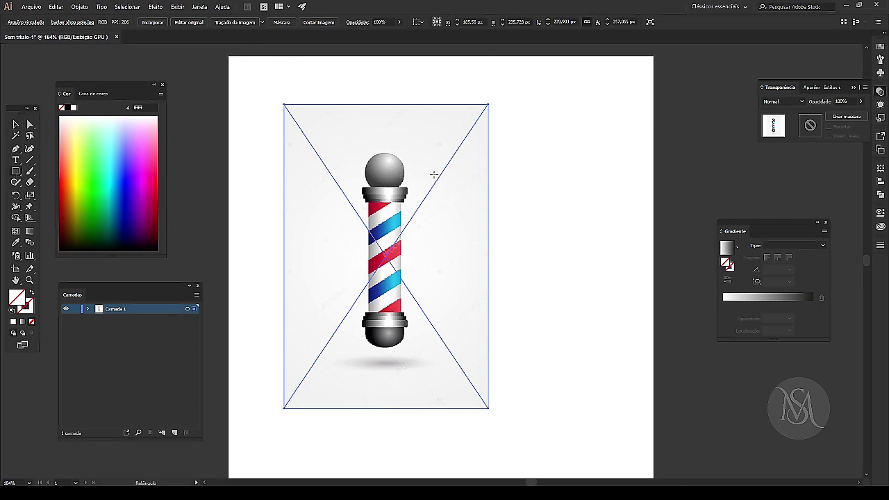
pyautogui.moveTo(355, 149); pyautogui.dragTo(415, 358)
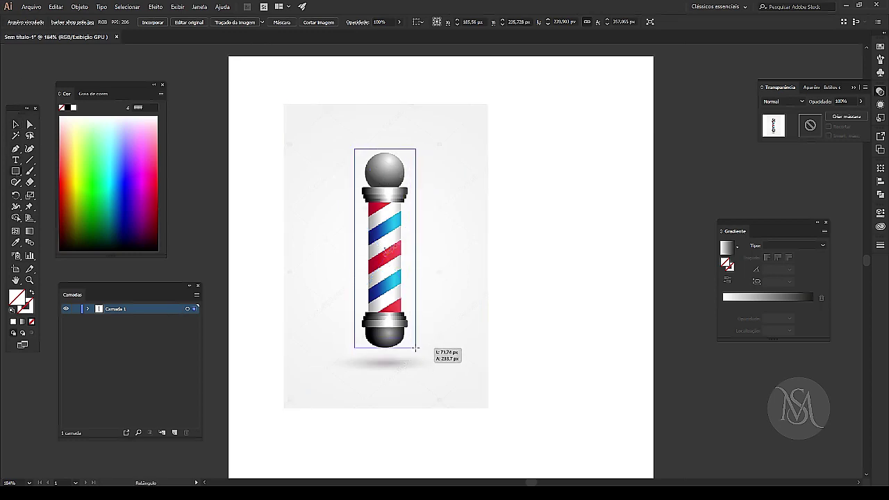
pyautogui.moveTo(414, 359); pyautogui.dragTo(417, 355)
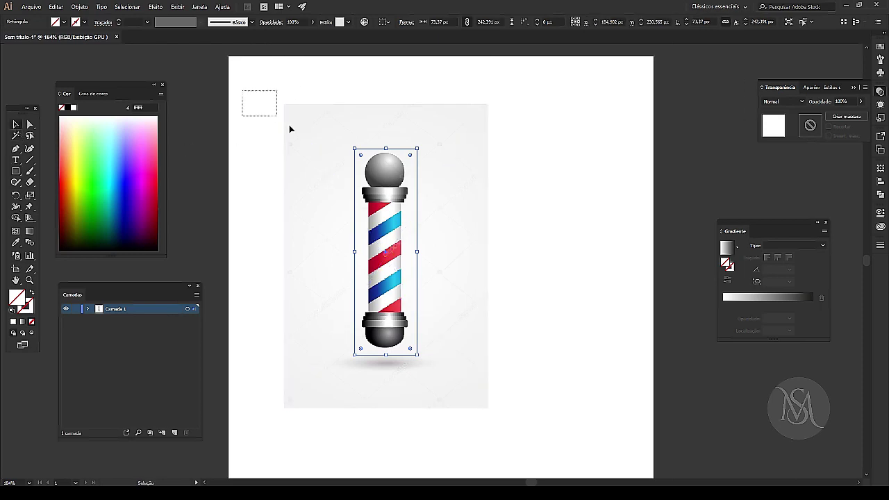
pyautogui.moveTo(242, 91); pyautogui.dragTo(443, 230)
pyautogui.hotkey('ctrl', '7')
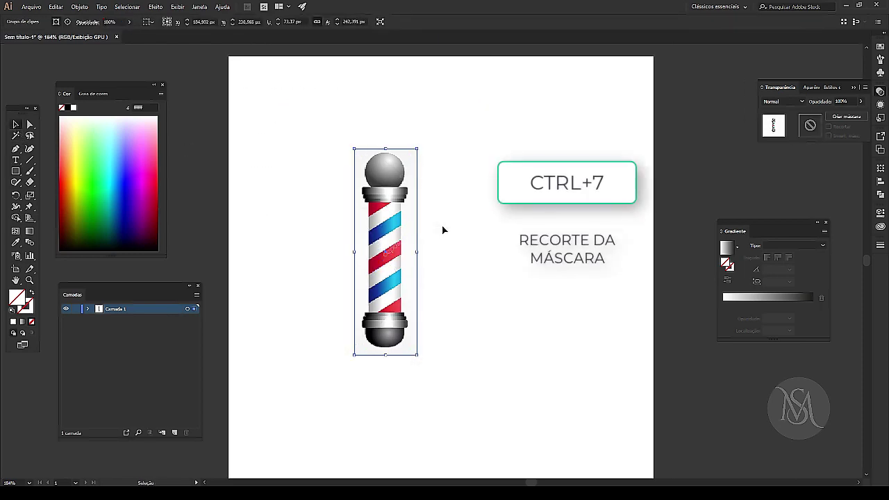
# Move the cropped pole to the artboard's top-left and lock it with Ctrl+2.
pyautogui.moveTo(389, 188); pyautogui.dragTo(272, 97)
pyautogui.click(437, 208)
pyautogui.click(284, 165)
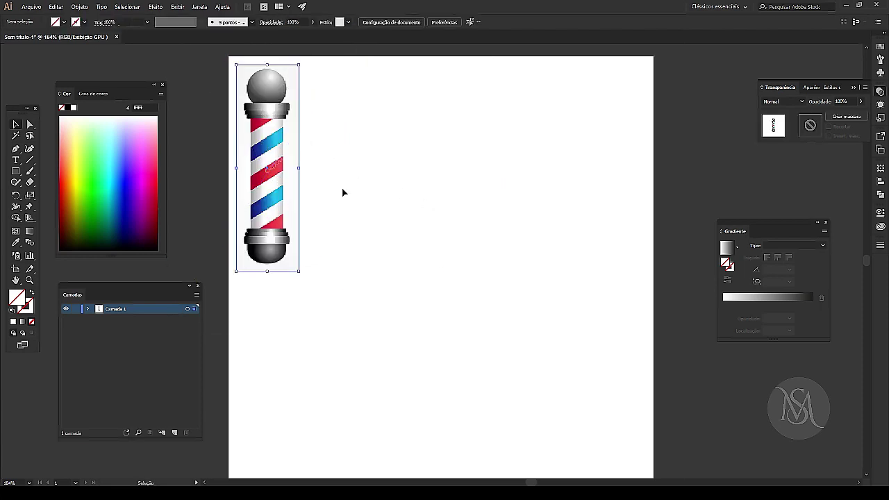
pyautogui.hotkey('ctrl', '2')
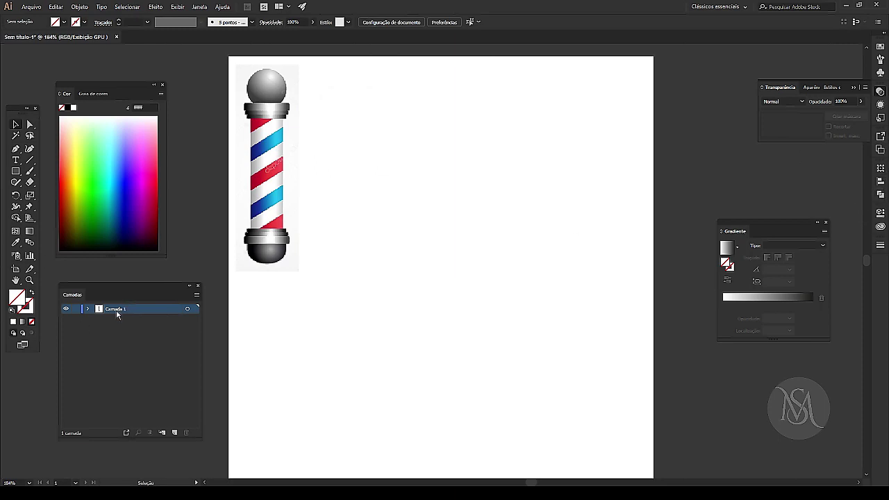
# Add a new layer, lock Camada 1, and draw a tall rectangle.
pyautogui.click(174, 432)
pyautogui.click(76, 319)
pyautogui.click(17, 171)
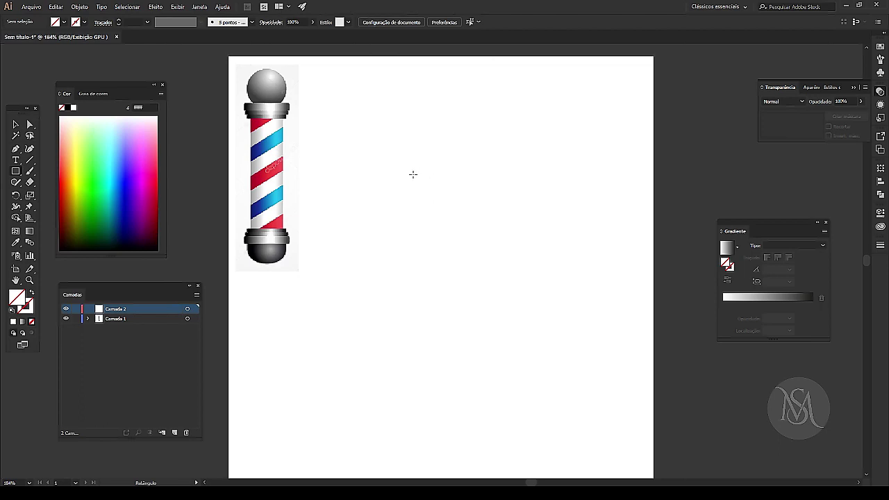
pyautogui.moveTo(420, 164); pyautogui.dragTo(476, 376)
pyautogui.click(16, 125)
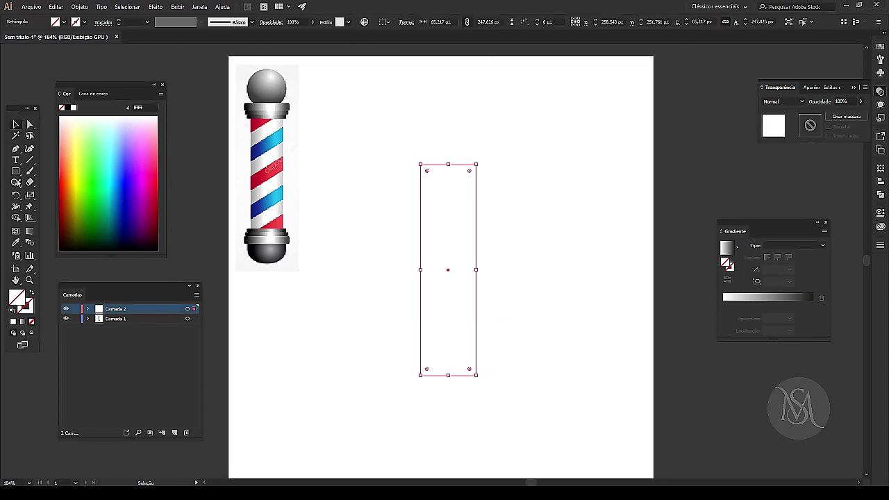
# Draw a circle near the artboard's top right and nudge it up-left.
pyautogui.moveTo(16, 170); pyautogui.dragTo(36, 193)
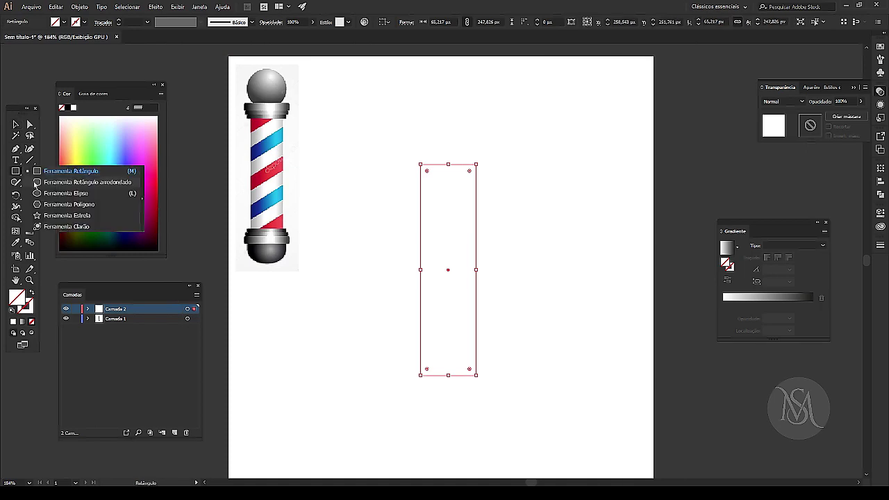
pyautogui.moveTo(554, 109); pyautogui.dragTo(654, 210)
pyautogui.click(15, 124)
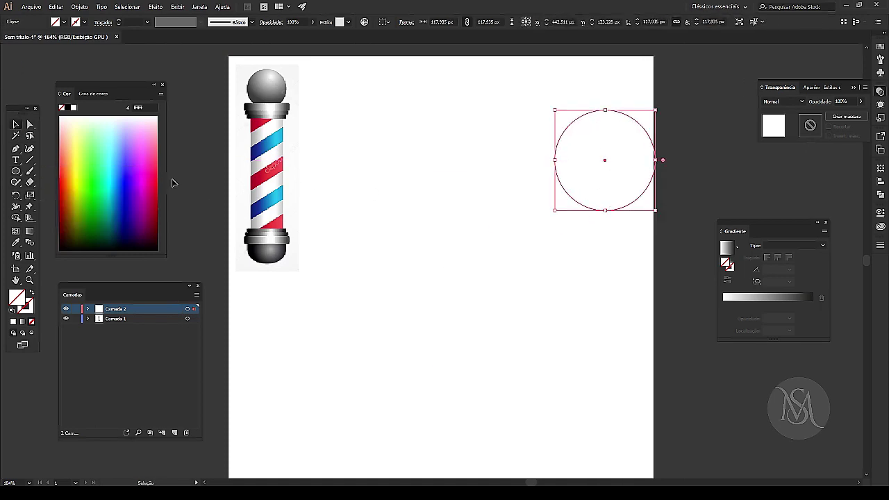
pyautogui.moveTo(582, 116)
pyautogui.mouseDown()
pyautogui.moveTo(500, 109)
pyautogui.moveTo(531, 109)
pyautogui.moveTo(534, 101)
pyautogui.mouseUp()
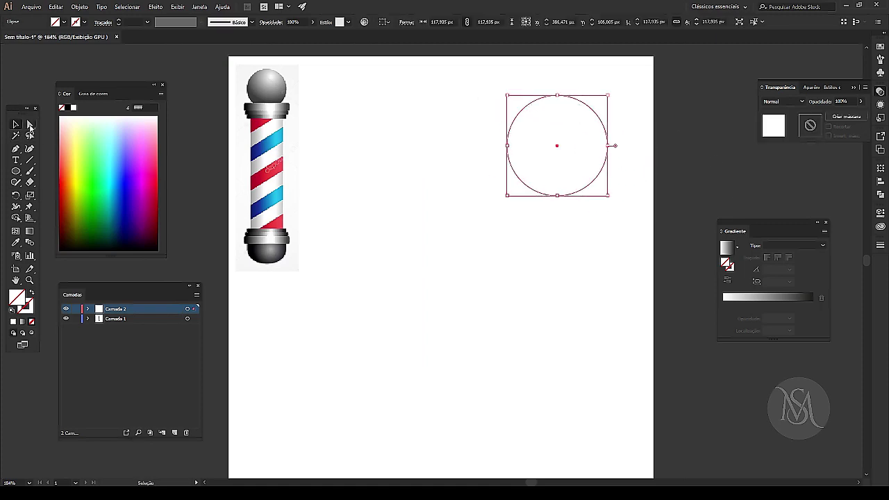
# Cut the circle at its right anchor and delete that half, leaving an open semicircle.
pyautogui.click(30, 124)
pyautogui.moveTo(634, 146); pyautogui.dragTo(602, 171)
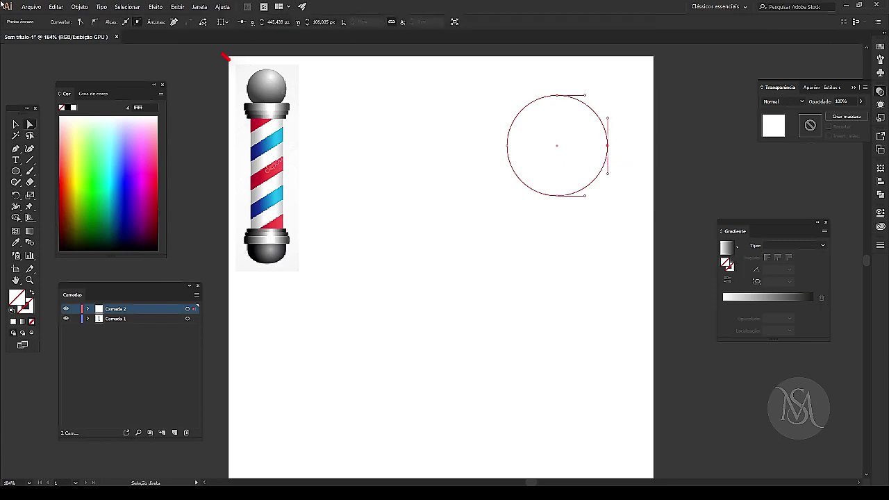
pyautogui.click(203, 22)
pyautogui.moveTo(618, 135); pyautogui.dragTo(579, 152)
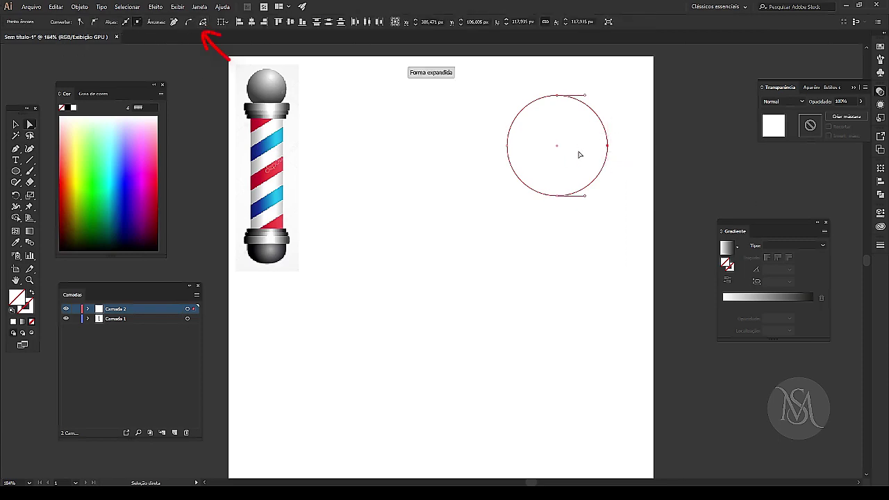
pyautogui.press('Delete')
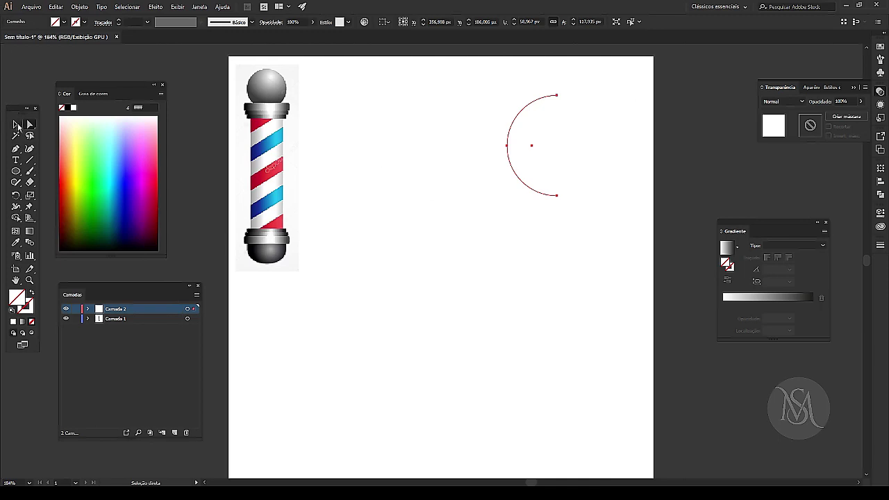
pyautogui.click(16, 125)
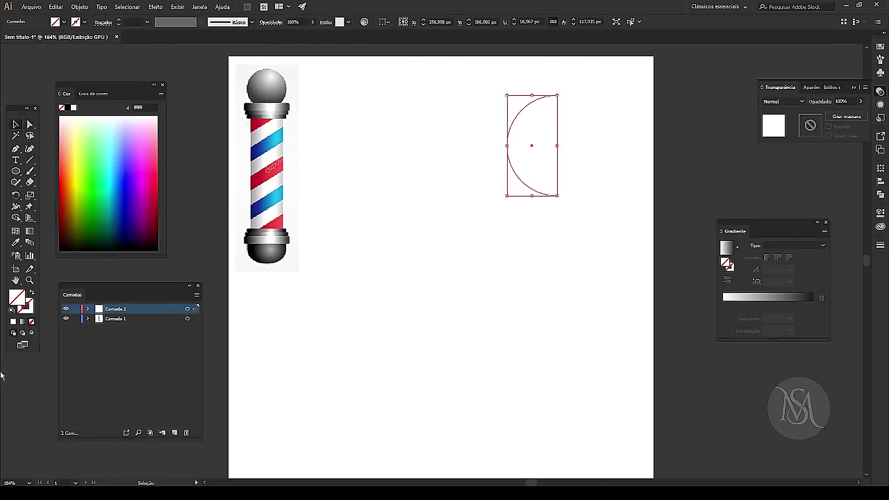
# Fill the semicircle white and 3D-revolve it from the right edge into a sphere.
pyautogui.click(13, 323)
pyautogui.click(156, 7)
pyautogui.moveTo(209, 60)
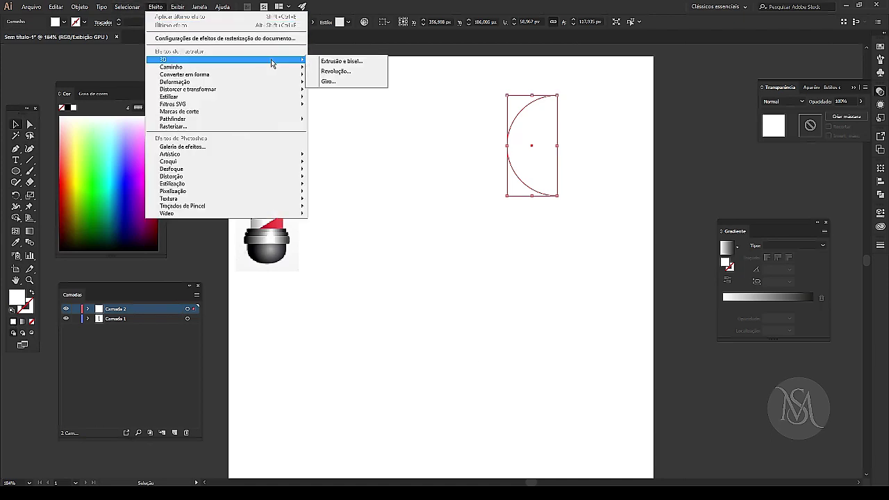
pyautogui.click(355, 73)
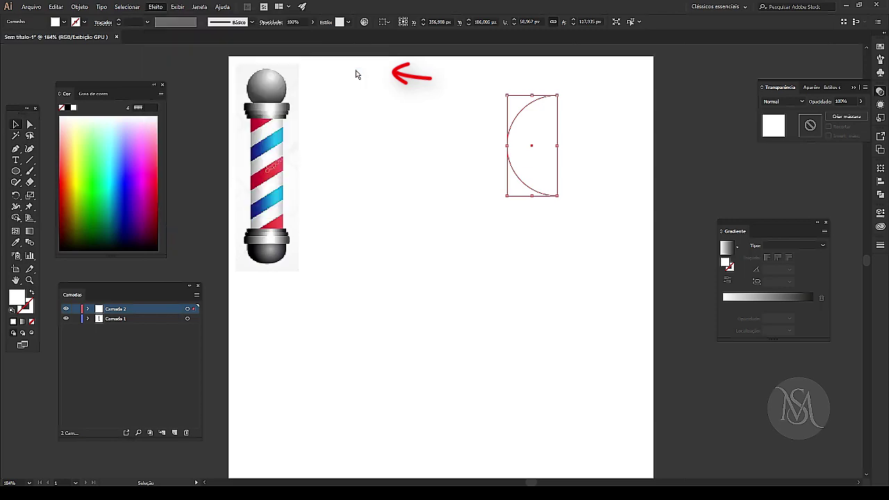
pyautogui.click(504, 363)
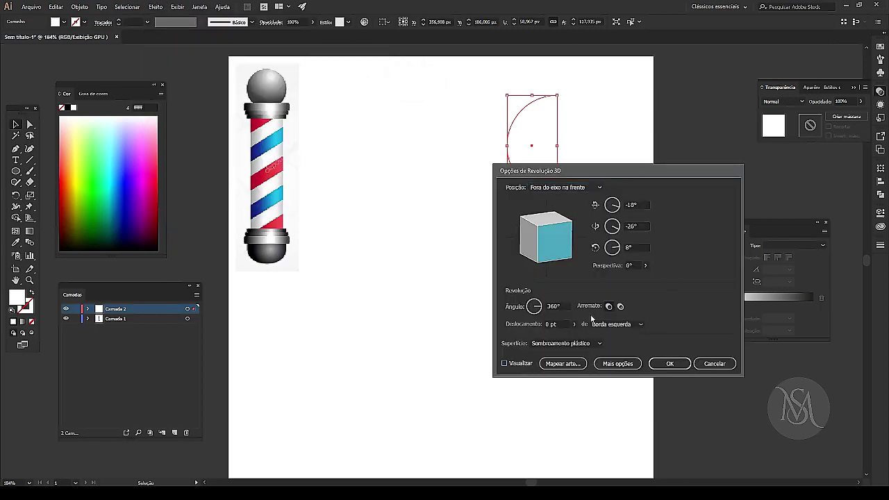
pyautogui.moveTo(577, 173); pyautogui.dragTo(679, 71)
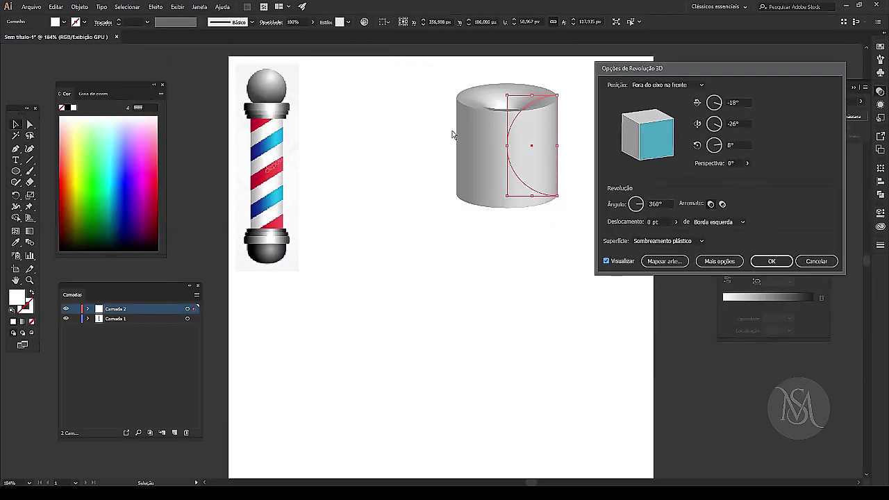
pyautogui.click(717, 224)
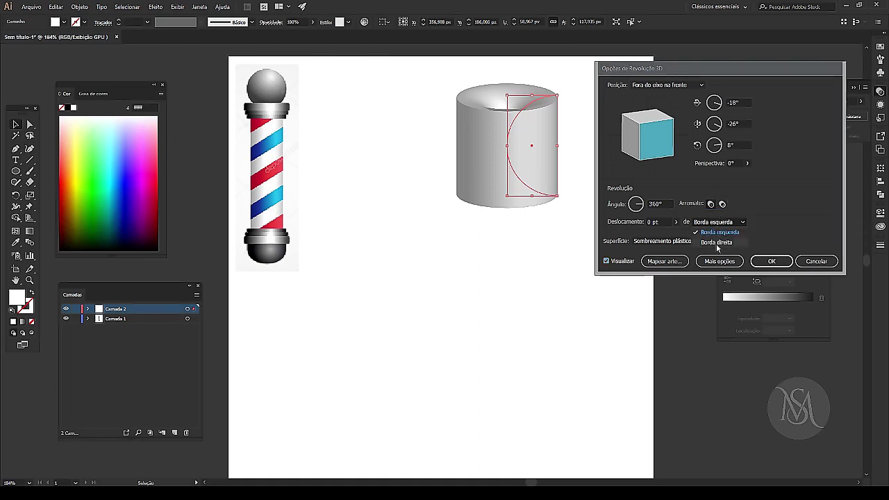
pyautogui.click(720, 243)
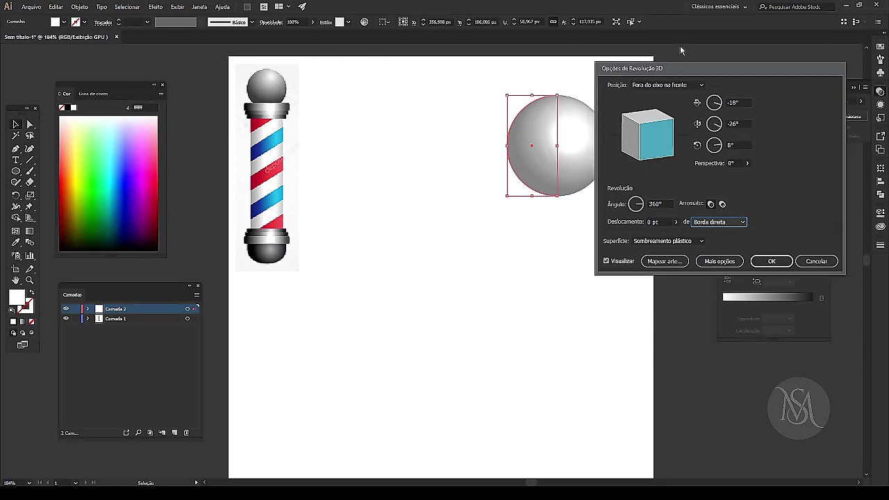
# In the revolve shading options, raise the light source and lower light intensity to 85%.
pyautogui.moveTo(680, 68); pyautogui.dragTo(703, 218)
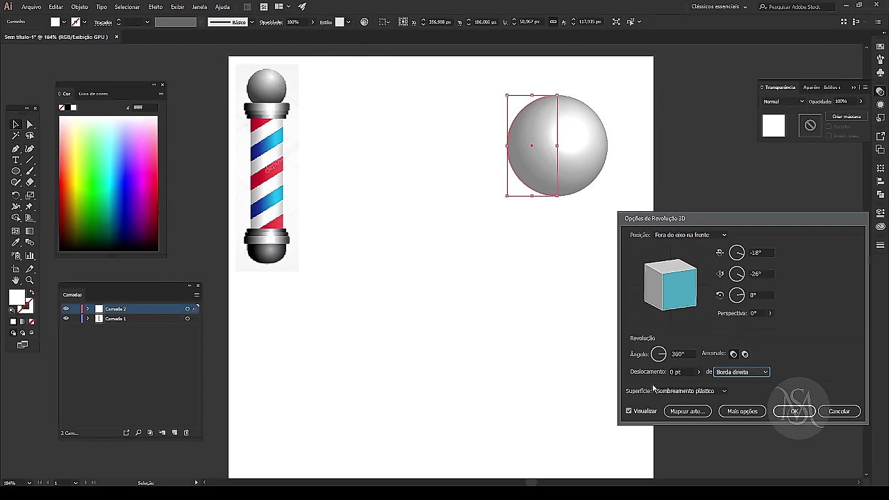
pyautogui.click(743, 411)
pyautogui.moveTo(721, 212); pyautogui.dragTo(734, 135)
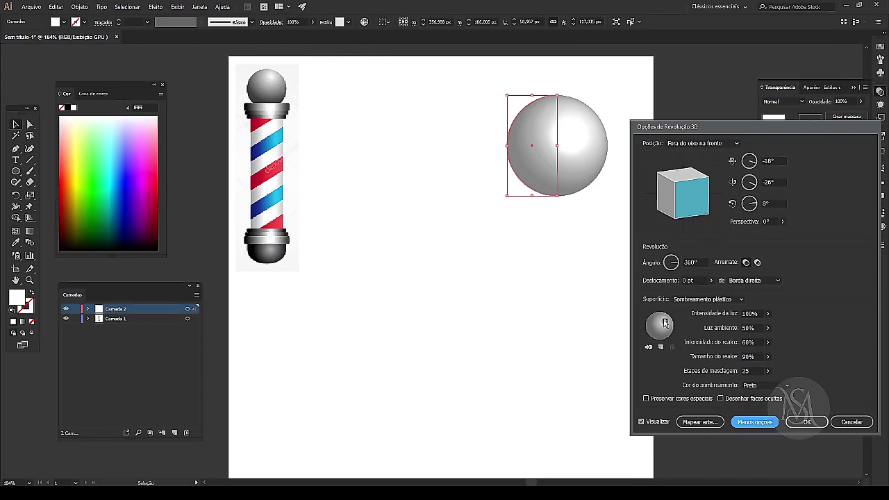
pyautogui.moveTo(664, 323); pyautogui.dragTo(667, 316)
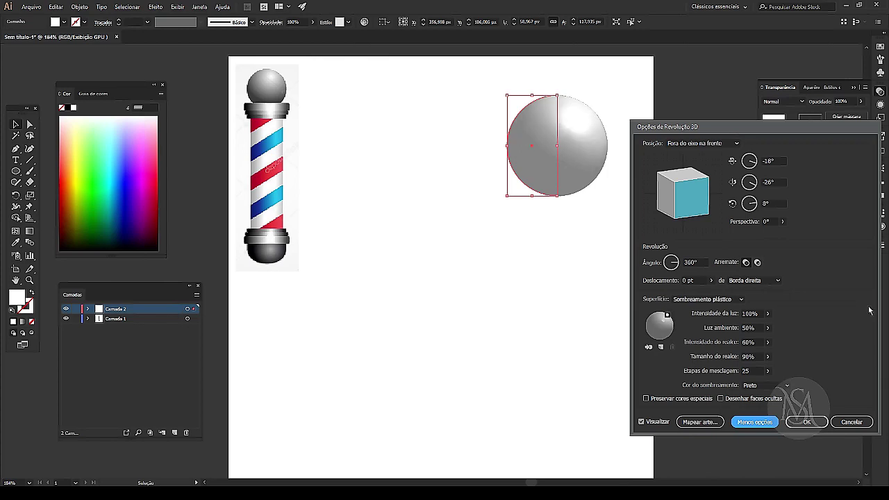
pyautogui.click(767, 328)
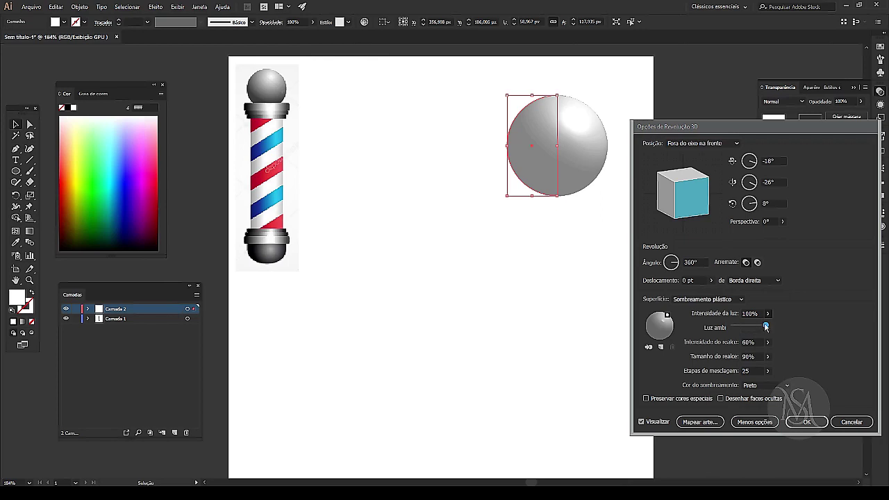
pyautogui.moveTo(766, 327); pyautogui.dragTo(762, 329)
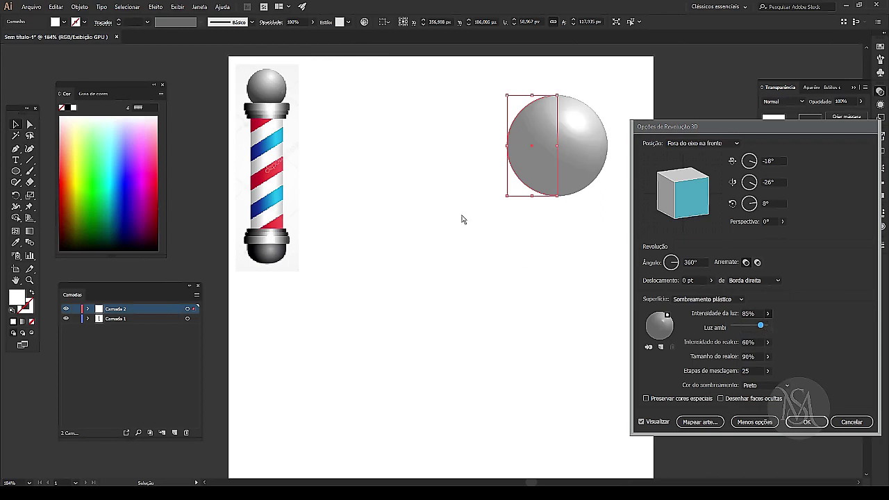
pyautogui.click(554, 215)
# Apply the top sphere's 3D revolve and Alt-drag a copy below it.
pyautogui.click(806, 423)
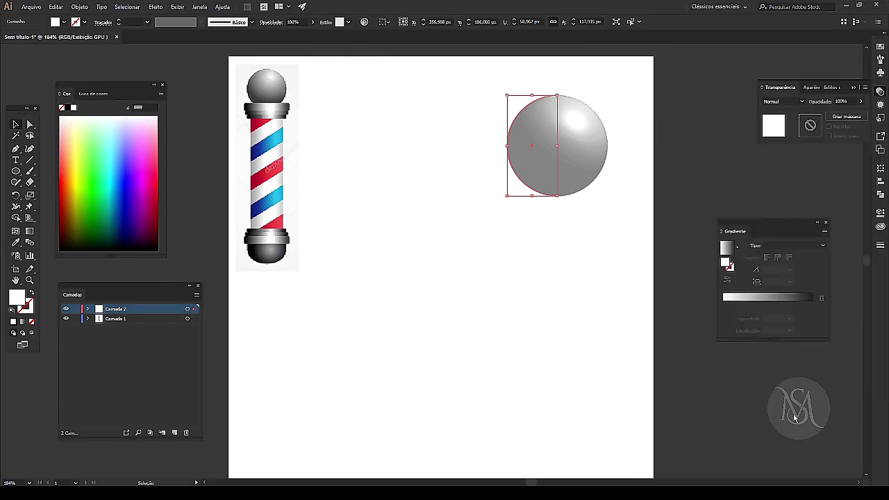
pyautogui.click(609, 232)
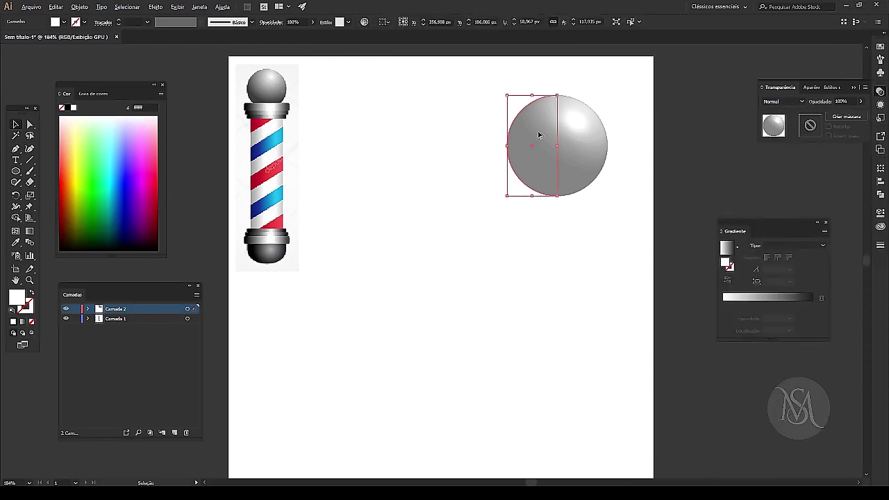
pyautogui.moveTo(536, 143); pyautogui.dragTo(543, 331)
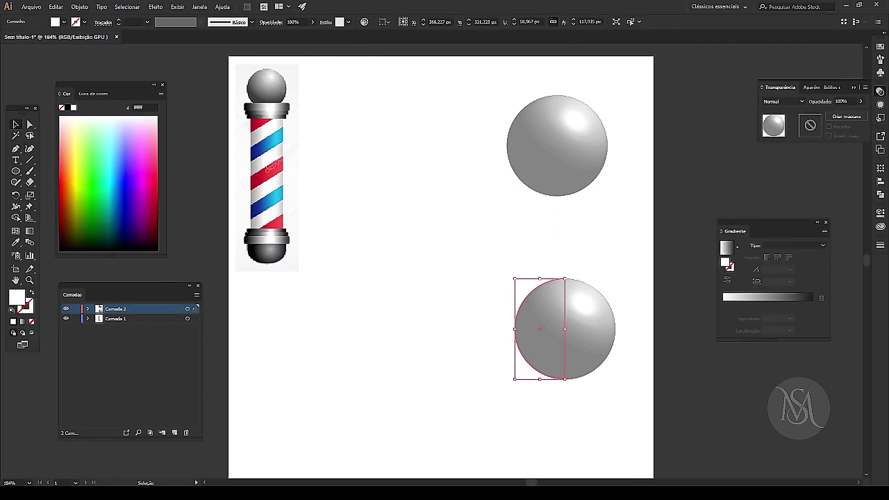
# Reopen the copy's 3D Revolve, move the light to the front, and set intensity 32%.
pyautogui.click(880, 104)
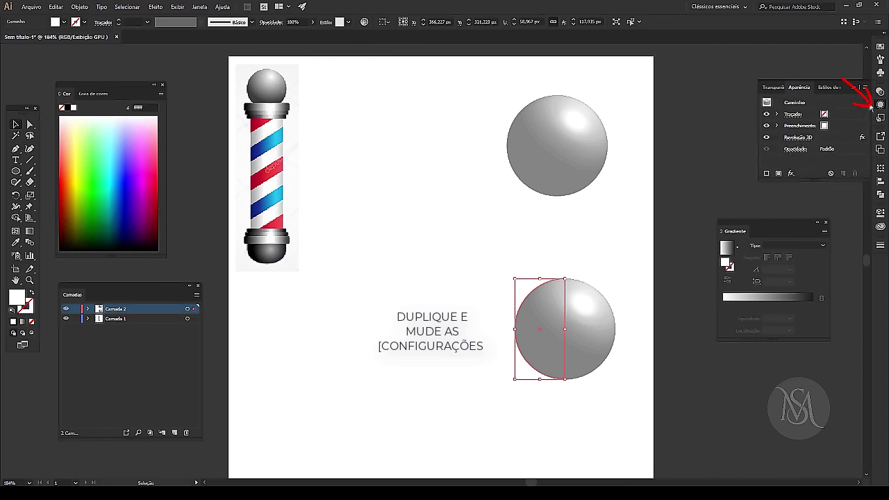
pyautogui.click(798, 138)
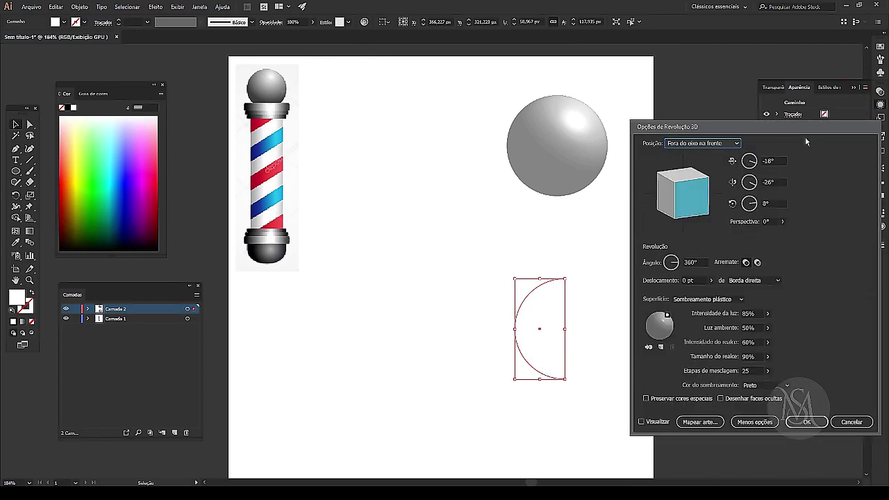
pyautogui.click(642, 422)
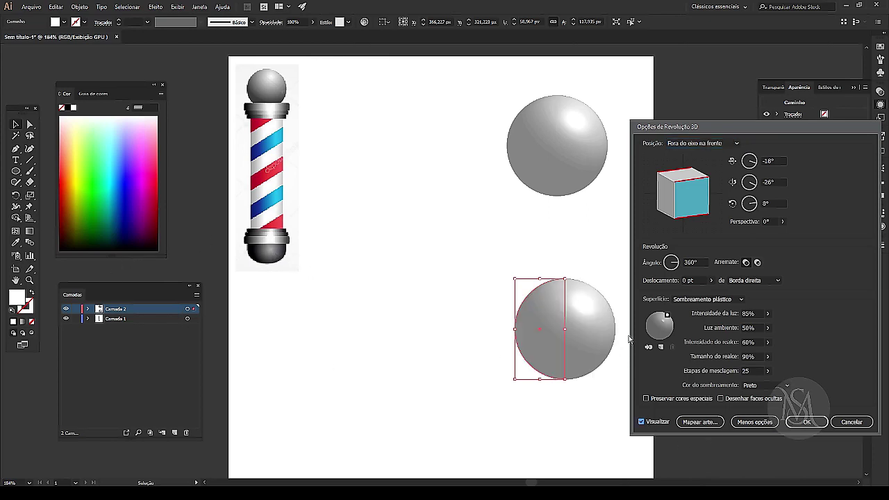
pyautogui.moveTo(667, 316); pyautogui.dragTo(661, 331)
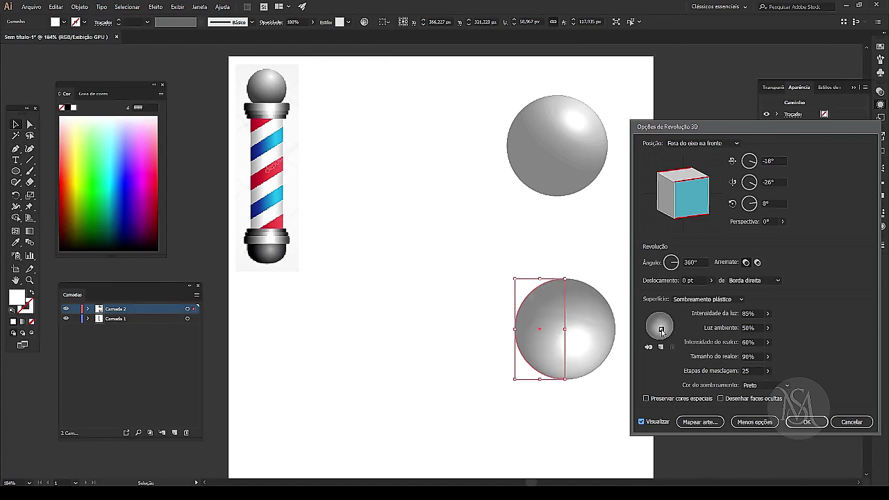
pyautogui.click(768, 313)
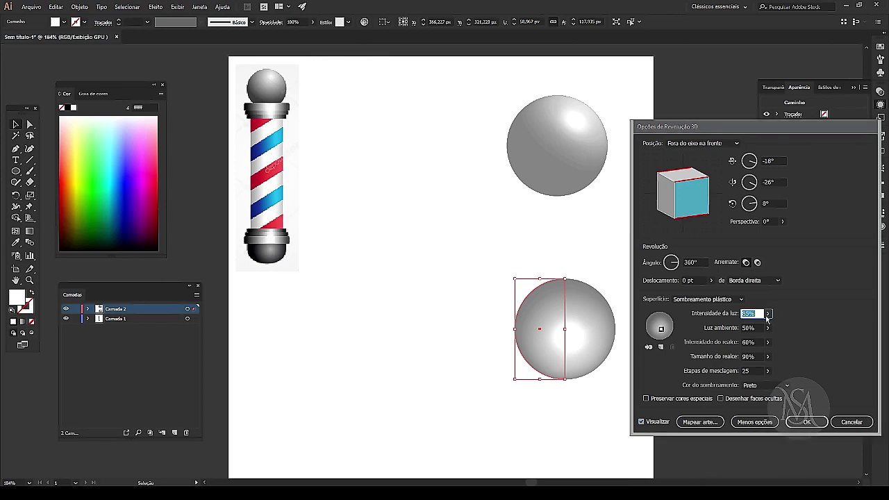
pyautogui.moveTo(760, 328); pyautogui.dragTo(742, 324)
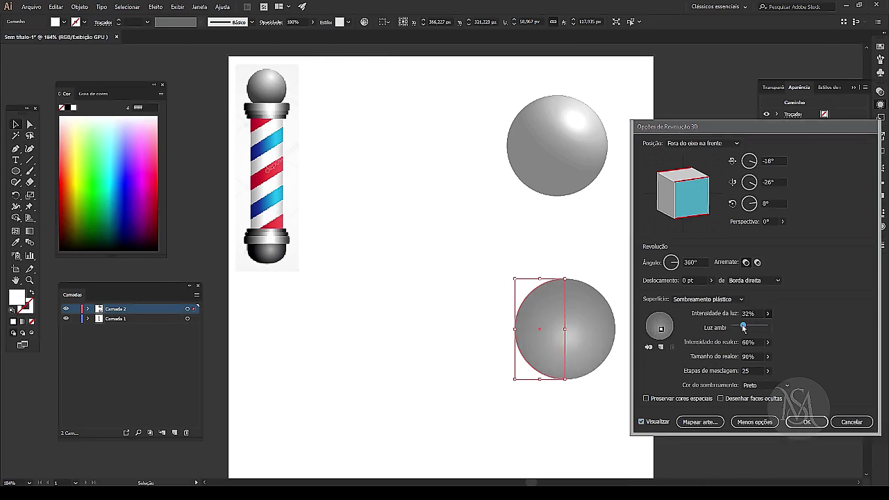
pyautogui.click(768, 345)
# Adjust the copy's highlight intensity, raise blend steps from 25 to 107, and apply.
pyautogui.click(767, 352)
pyautogui.moveTo(752, 355); pyautogui.dragTo(752, 356)
pyautogui.click(767, 372)
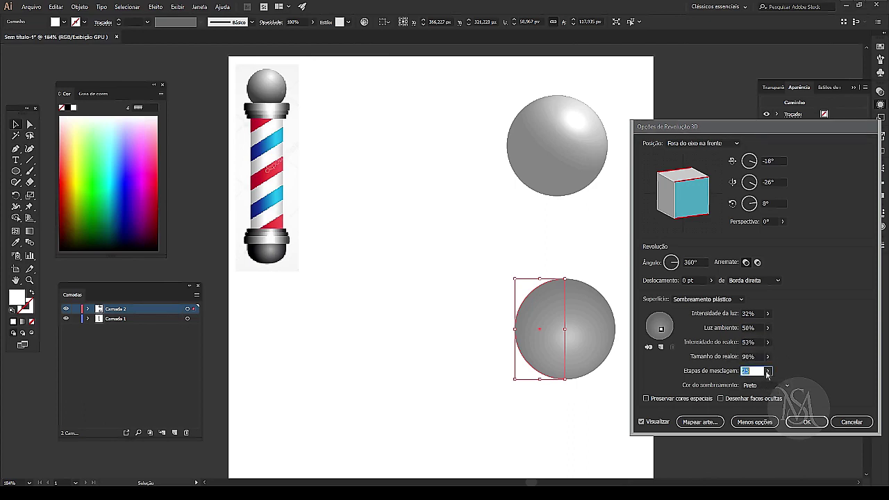
pyautogui.moveTo(735, 386); pyautogui.dragTo(747, 384)
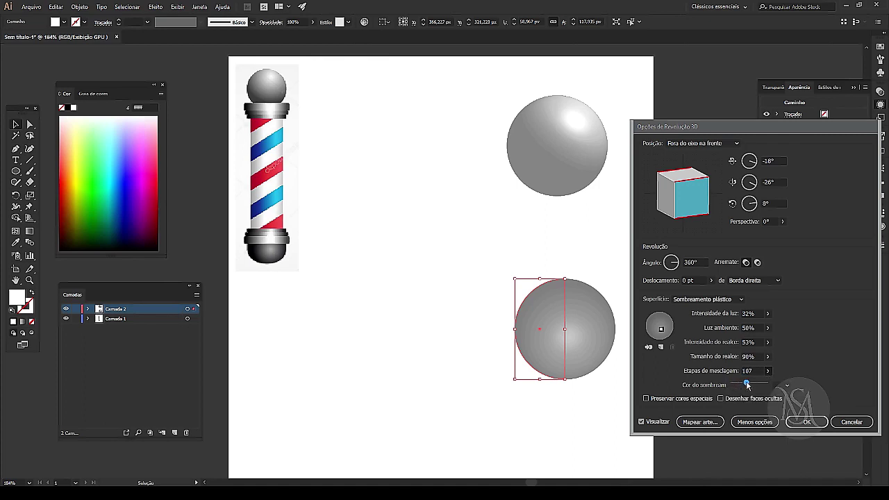
pyautogui.click(795, 436)
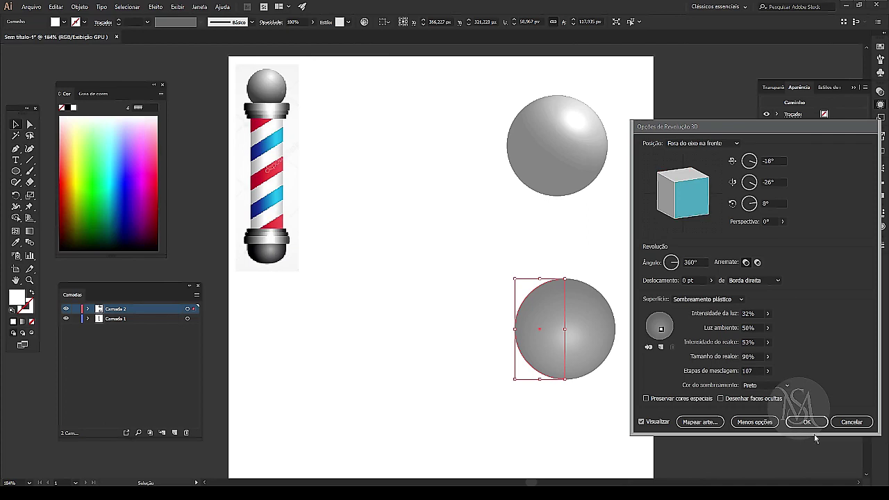
pyautogui.click(807, 422)
# Update the top sphere's 3D revolve blend steps to match and deselect.
pyautogui.click(555, 126)
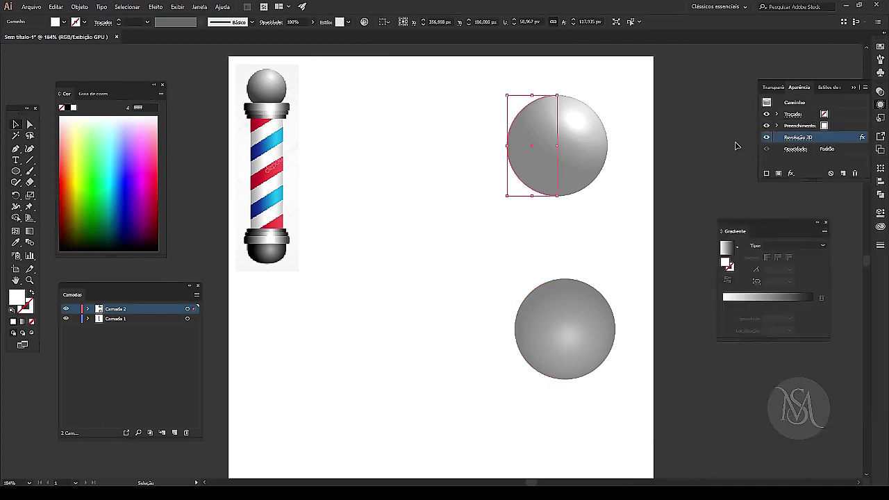
pyautogui.click(804, 139)
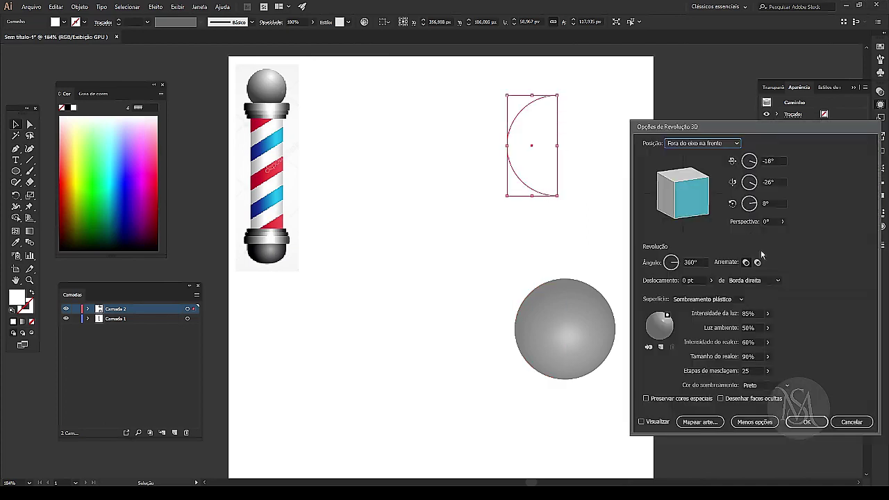
pyautogui.doubleClick(755, 370)
pyautogui.write('102')
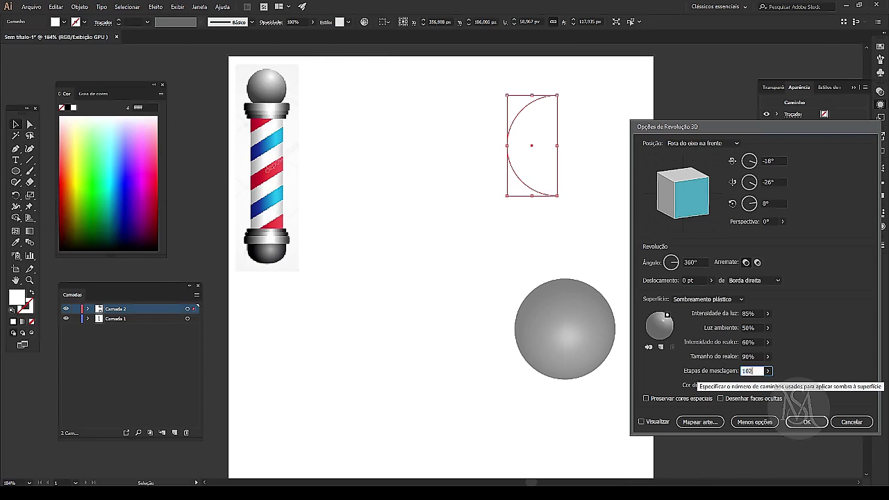
pyautogui.click(807, 422)
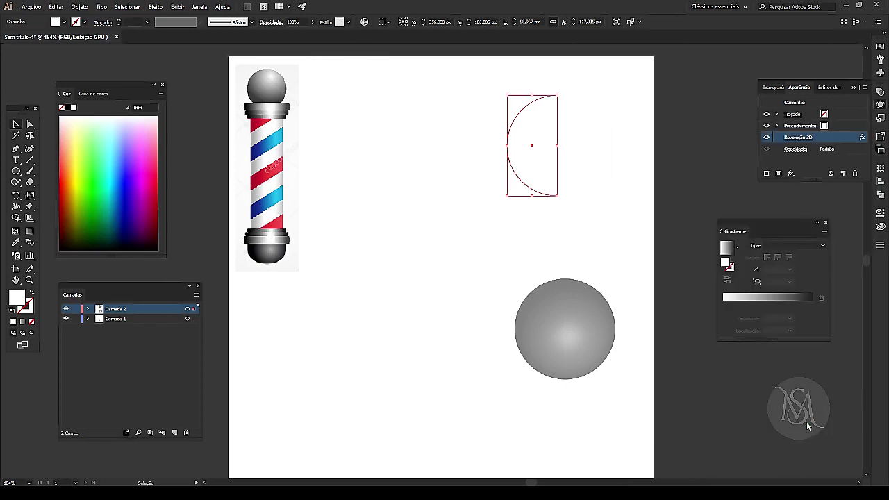
pyautogui.click(610, 286)
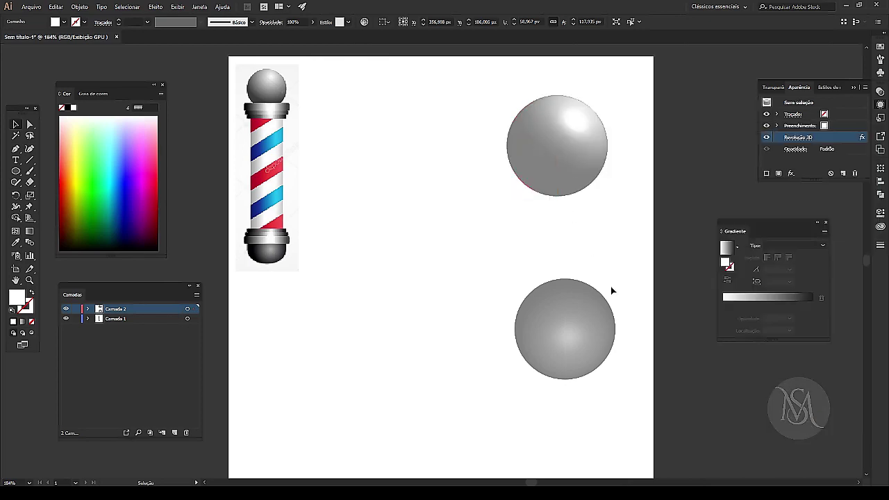
# Give the lower sphere a light gray fill swatch.
pyautogui.click(597, 323)
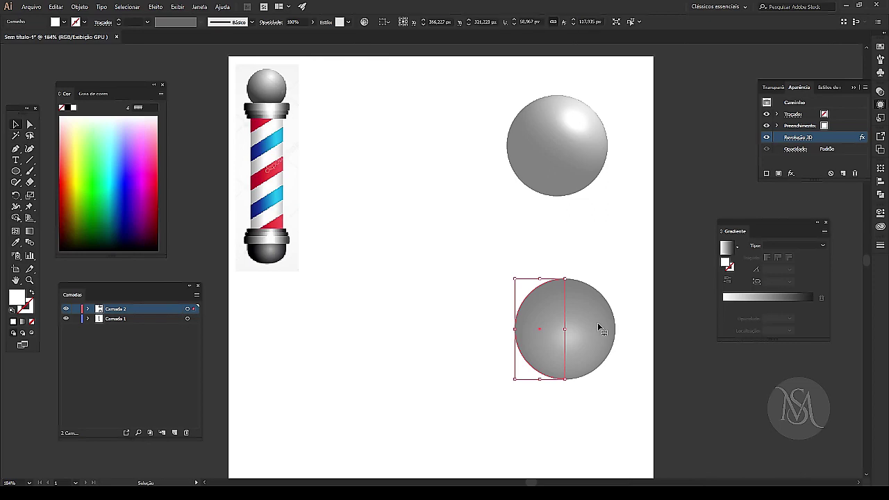
pyautogui.click(63, 23)
pyautogui.click(26, 65)
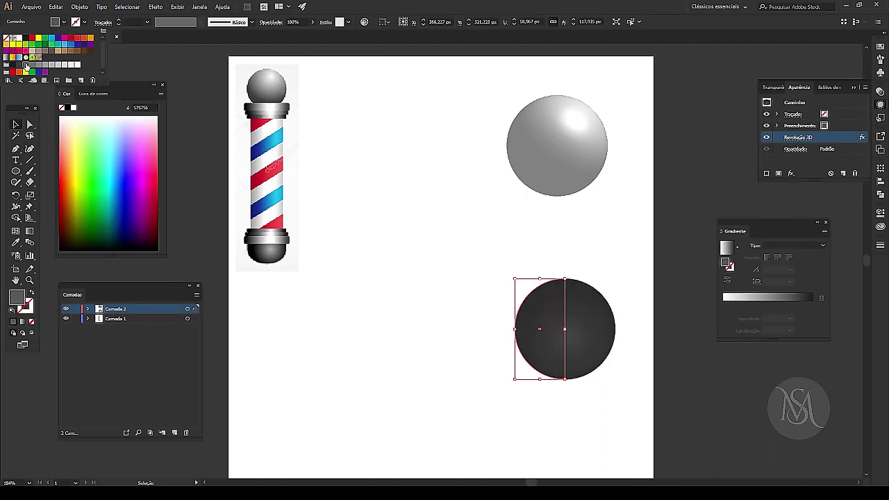
pyautogui.click(42, 65)
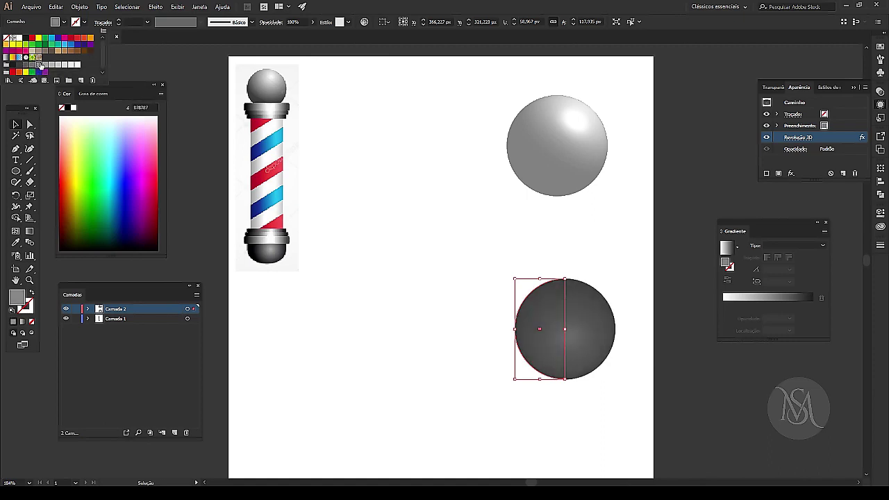
pyautogui.click(46, 65)
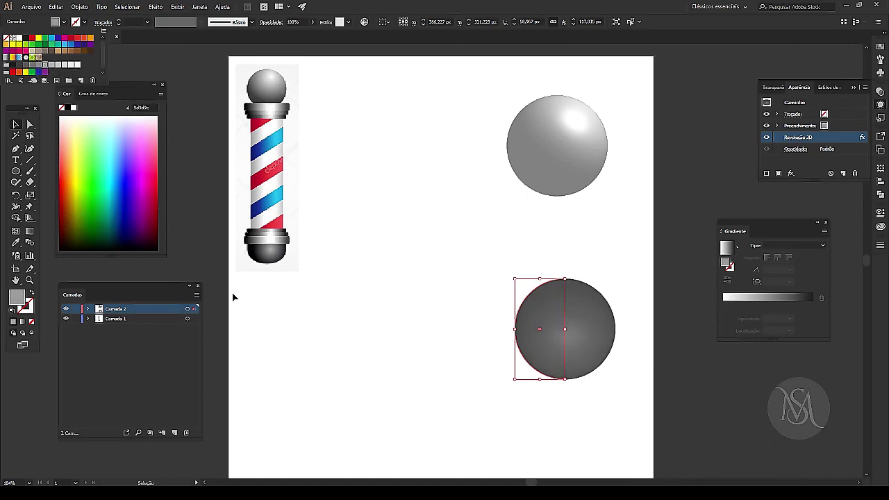
pyautogui.click(816, 137)
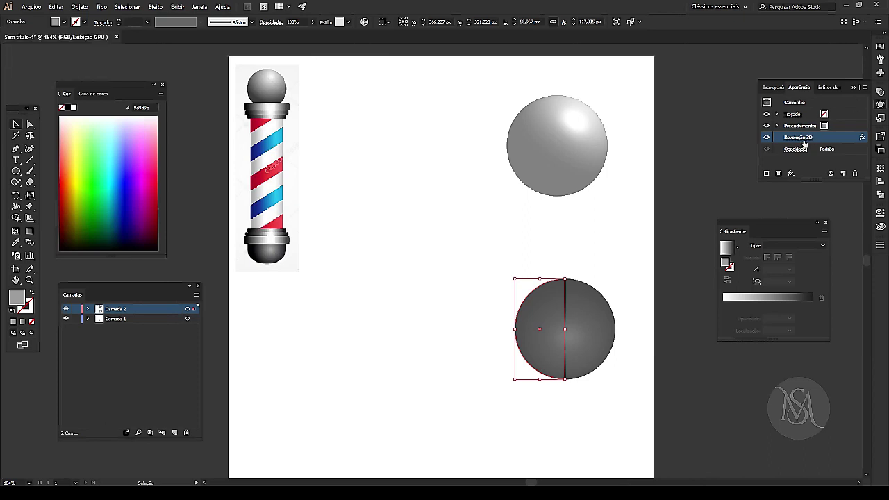
# Reopen the lower sphere's 3D Revolve with preview, raising light intensity and reducing highlight intensity.
pyautogui.click(797, 138)
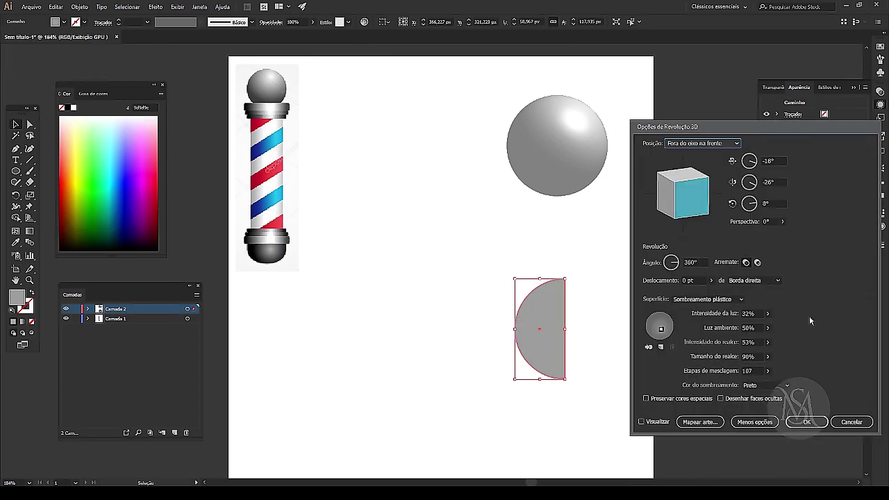
pyautogui.click(642, 421)
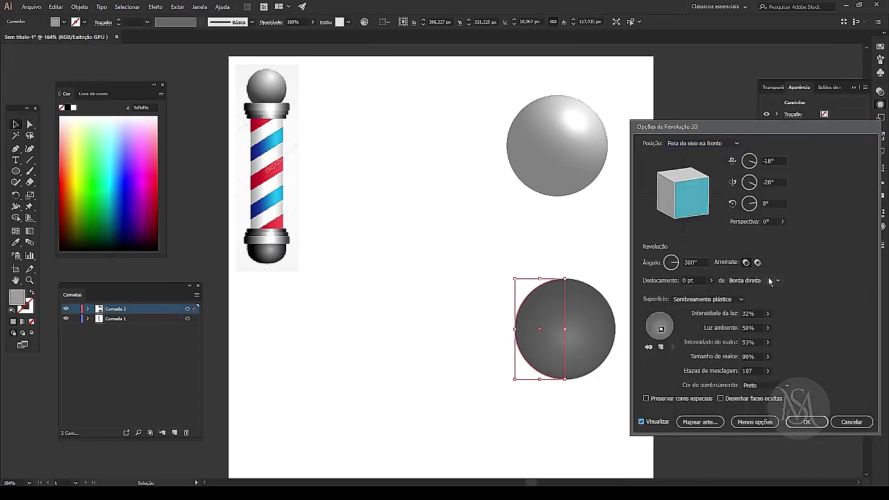
pyautogui.click(767, 313)
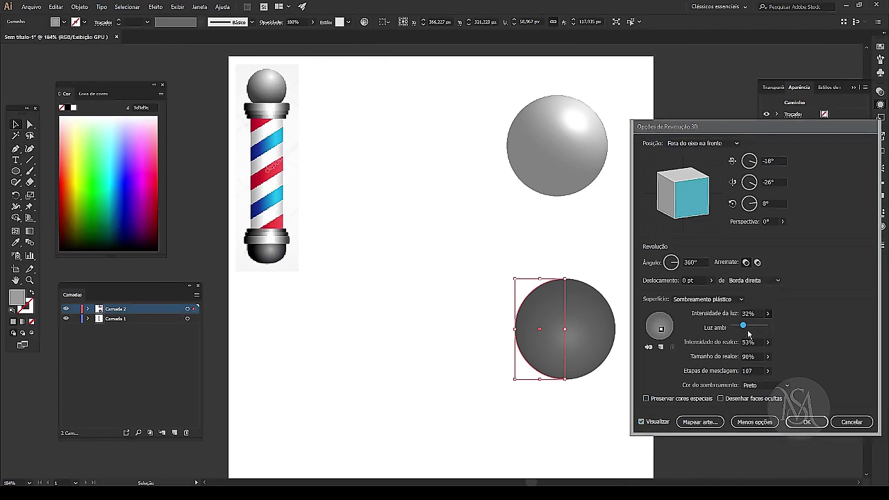
pyautogui.moveTo(745, 327); pyautogui.dragTo(757, 326)
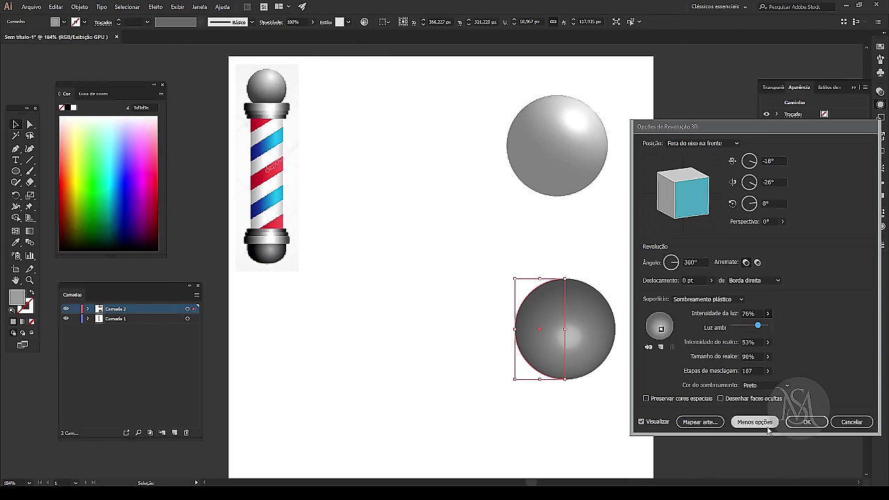
pyautogui.click(768, 347)
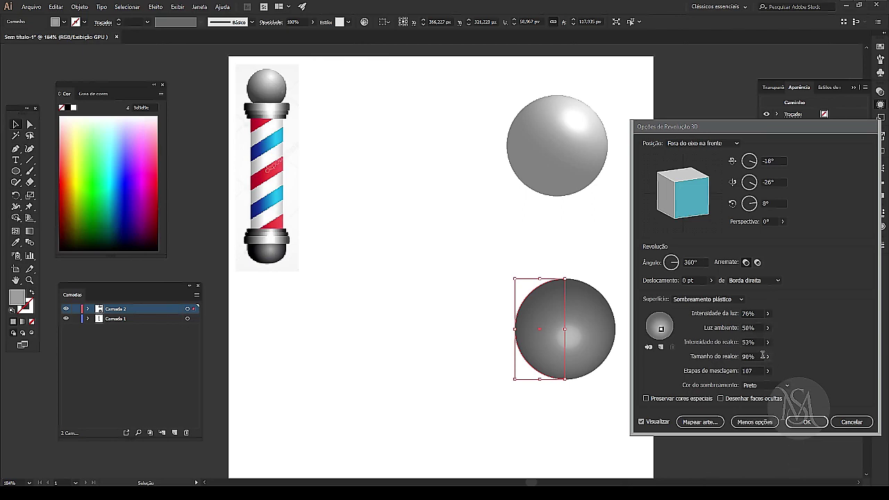
pyautogui.click(767, 343)
pyautogui.moveTo(751, 355); pyautogui.dragTo(722, 355)
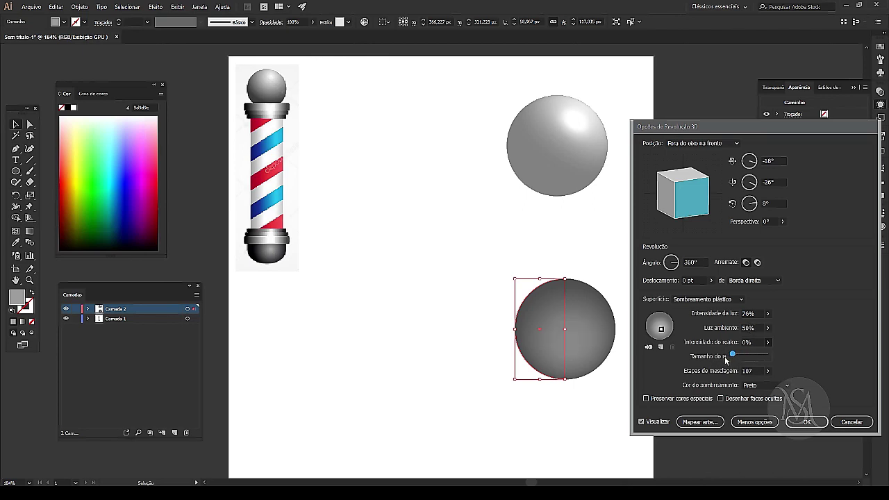
# Set light intensity 84% and ambient light 27%, nudge highlight up, and apply.
pyautogui.click(766, 327)
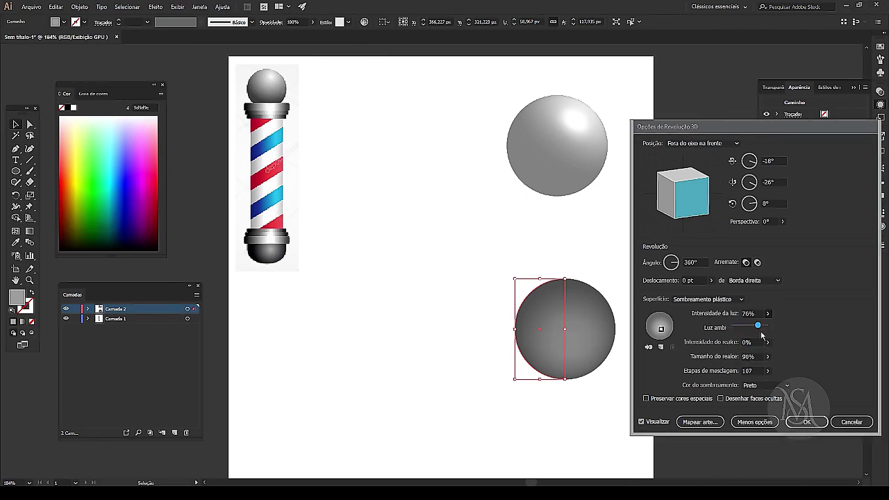
pyautogui.moveTo(758, 326); pyautogui.dragTo(762, 329)
pyautogui.click(768, 345)
pyautogui.click(766, 343)
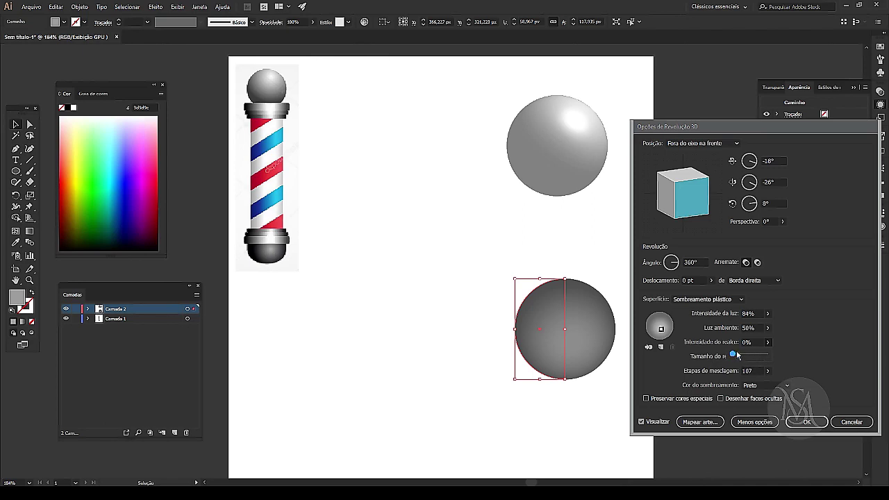
pyautogui.moveTo(732, 354); pyautogui.dragTo(741, 356)
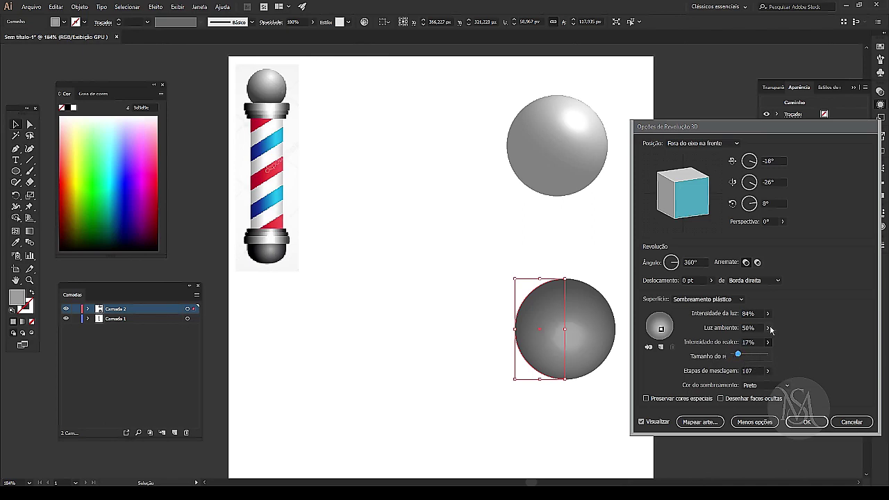
pyautogui.click(767, 328)
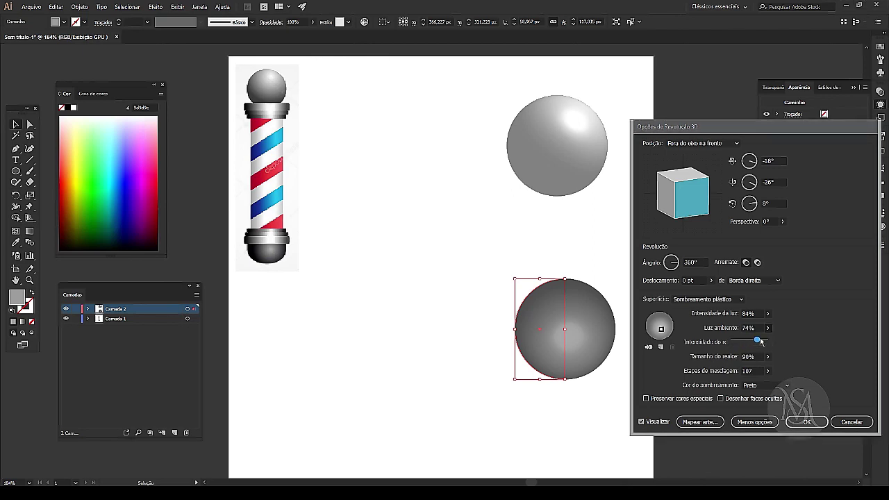
pyautogui.moveTo(749, 340); pyautogui.dragTo(742, 341)
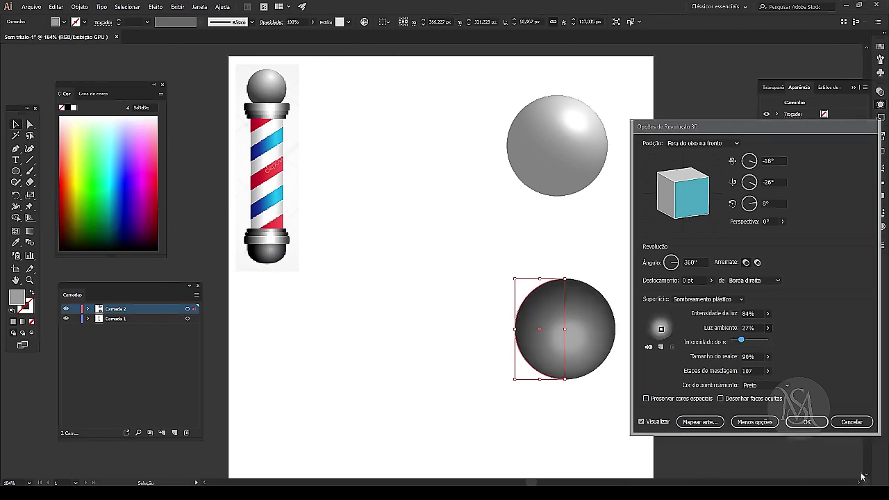
pyautogui.click(806, 421)
# Draw a tall rectangle, then three evenly stacked wide stripe rectangles near the top.
pyautogui.click(666, 121)
pyautogui.press('m')
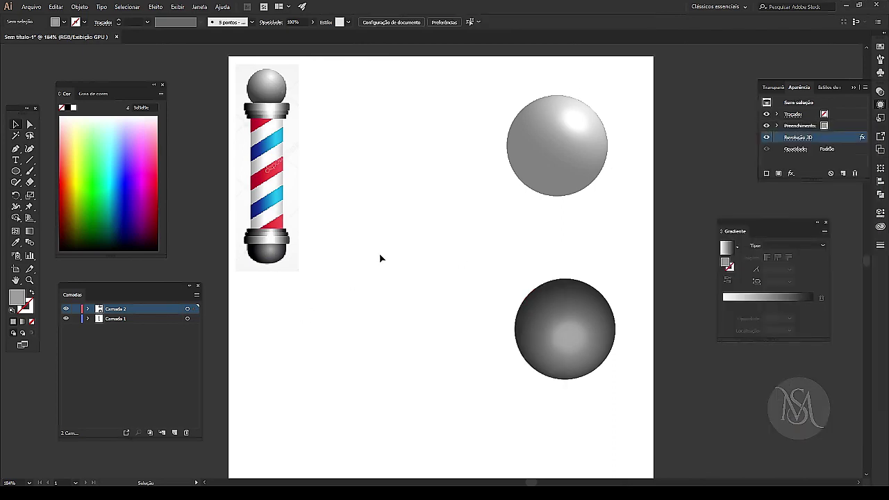
pyautogui.moveTo(420, 164); pyautogui.dragTo(476, 375)
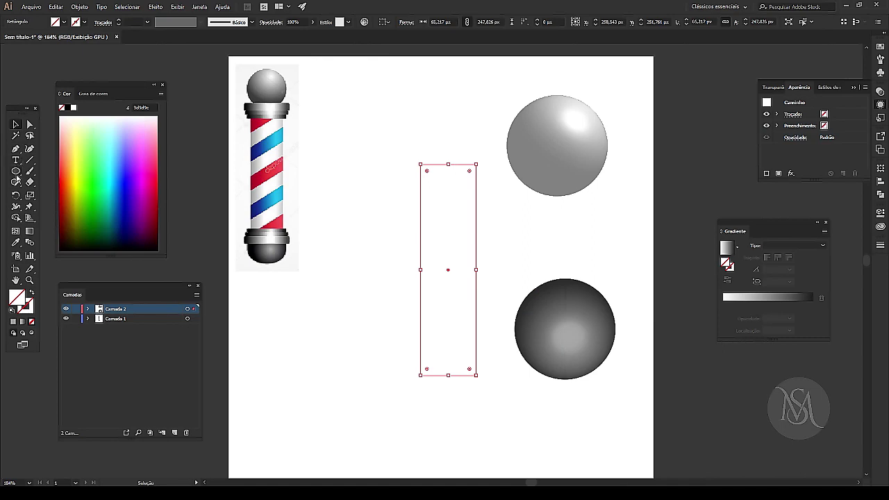
pyautogui.rightClick(16, 171)
pyautogui.click(63, 171)
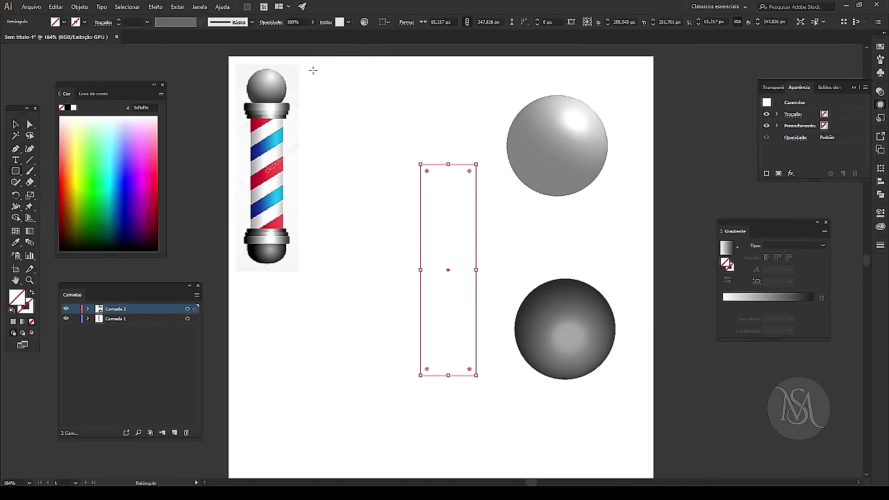
pyautogui.moveTo(324, 71); pyautogui.dragTo(499, 90)
pyautogui.click(16, 126)
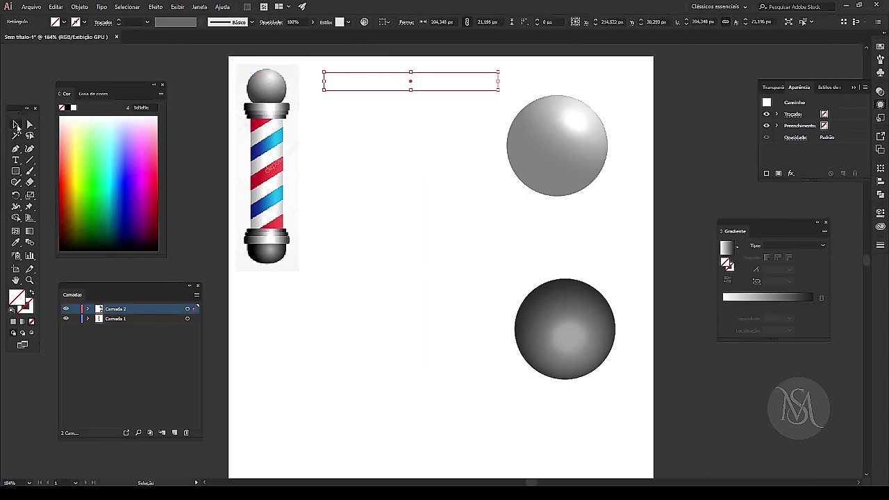
pyautogui.moveTo(399, 90); pyautogui.dragTo(399, 122)
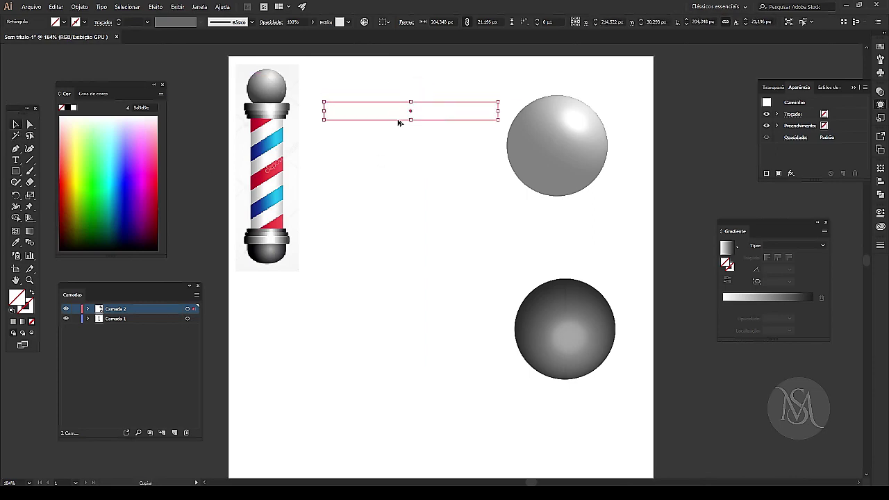
pyautogui.hotkey('ctrl', 'd')
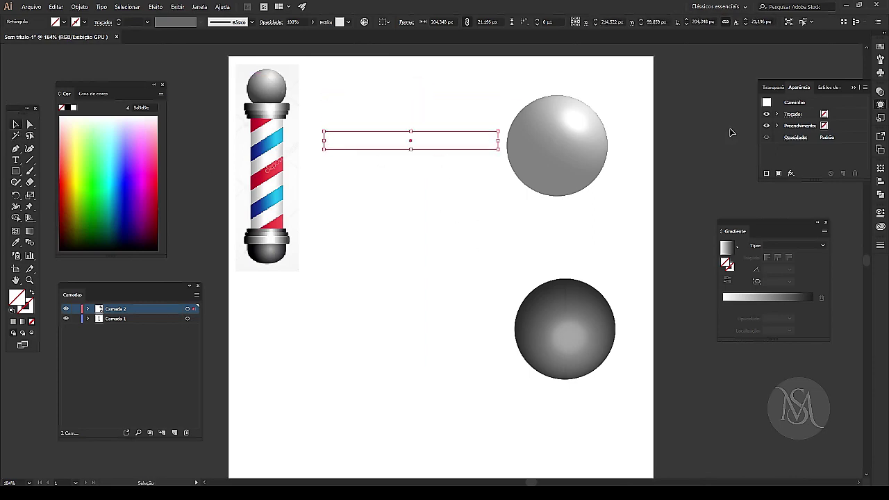
# Draw a small square below the barber pole.
pyautogui.click(730, 132)
pyautogui.click(16, 172)
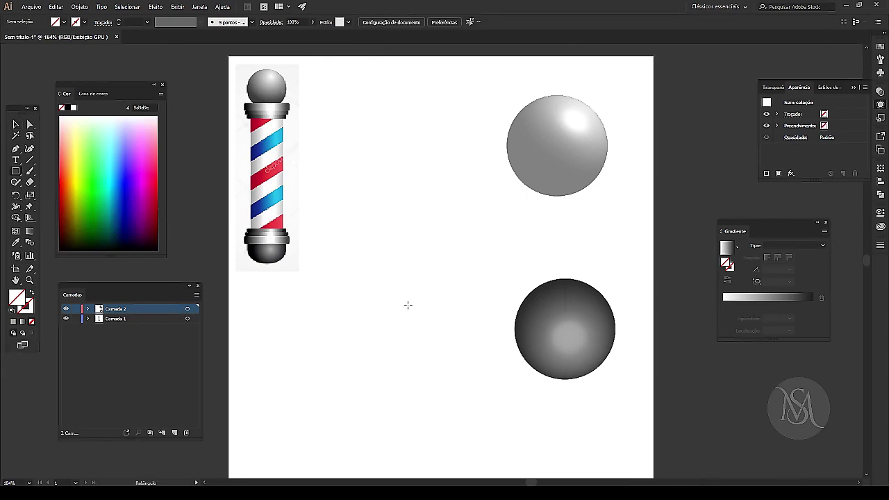
pyautogui.moveTo(249, 314); pyautogui.dragTo(266, 329)
# Fill the square with the pole's sampled blue, brightened and deepened in the Color Picker.
pyautogui.click(17, 243)
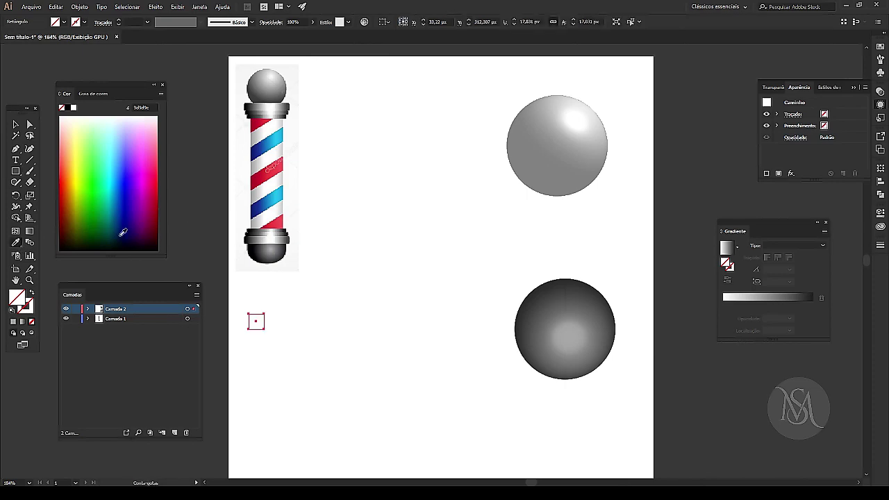
pyautogui.click(271, 200)
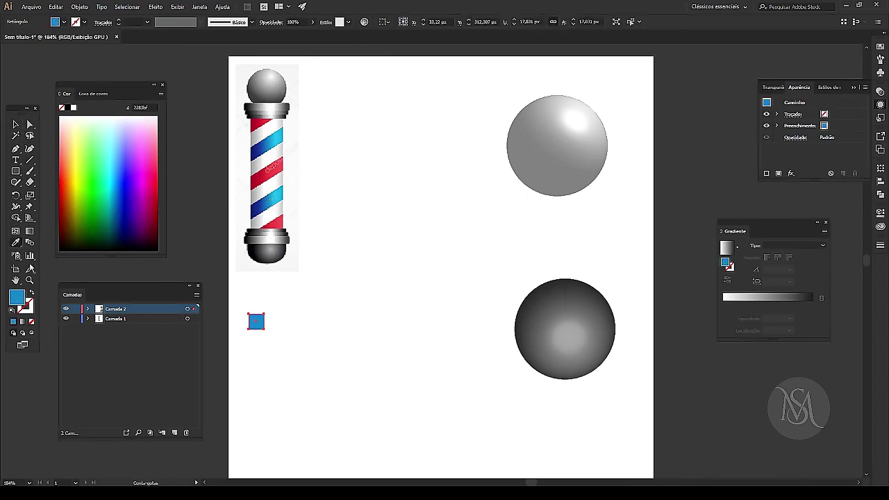
pyautogui.doubleClick(18, 297)
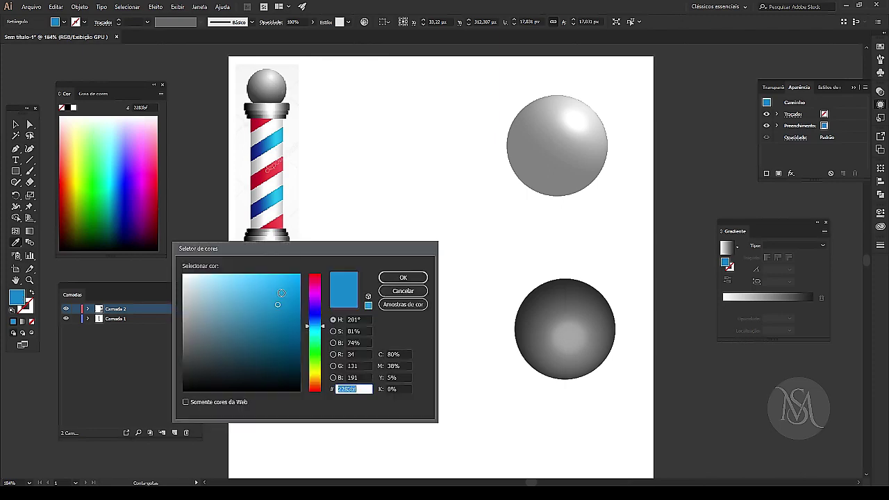
pyautogui.moveTo(298, 276); pyautogui.dragTo(316, 277)
pyautogui.moveTo(322, 333); pyautogui.dragTo(323, 319)
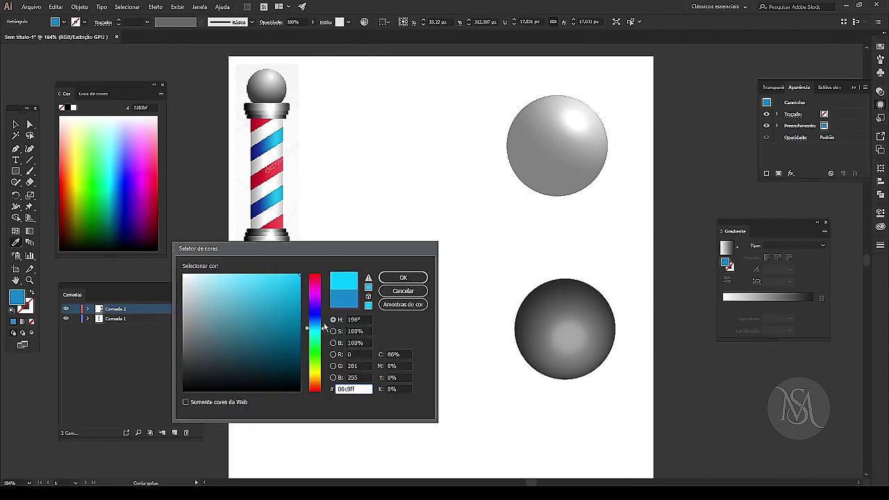
pyautogui.click(401, 277)
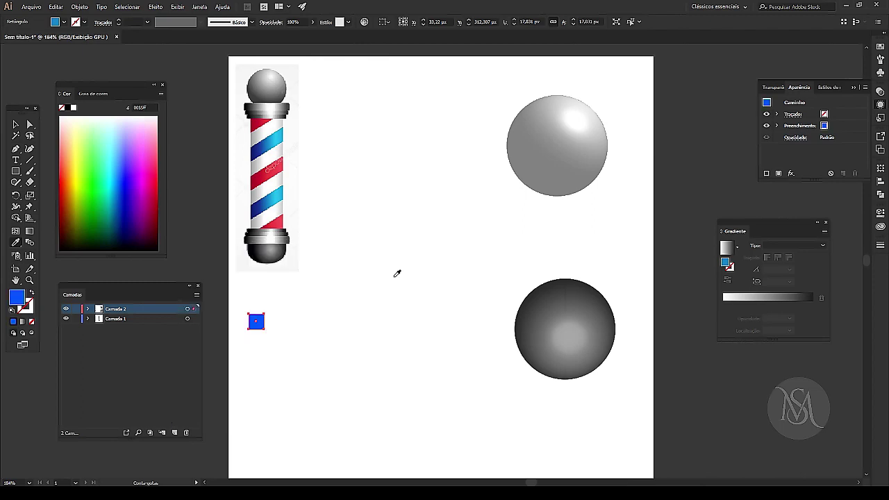
# Give the top stripe bar the square's blue and Alt-drag a copy of the square below.
pyautogui.click(13, 124)
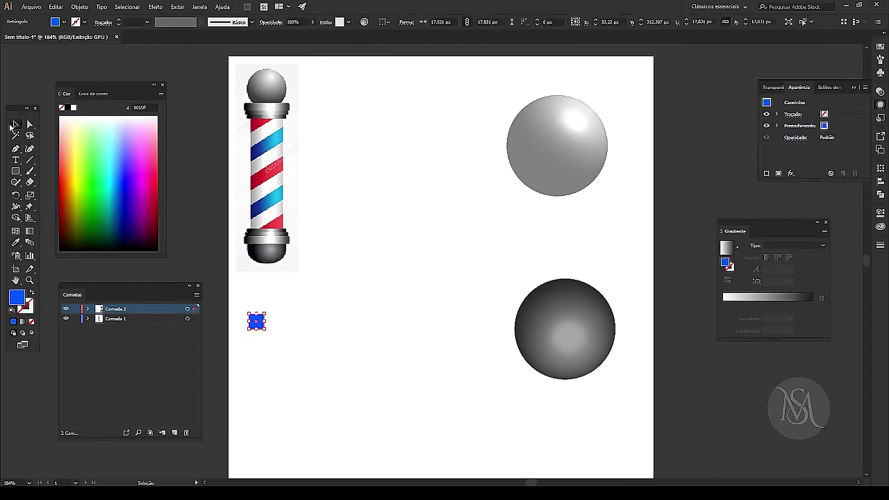
pyautogui.moveTo(352, 62); pyautogui.dragTo(357, 86)
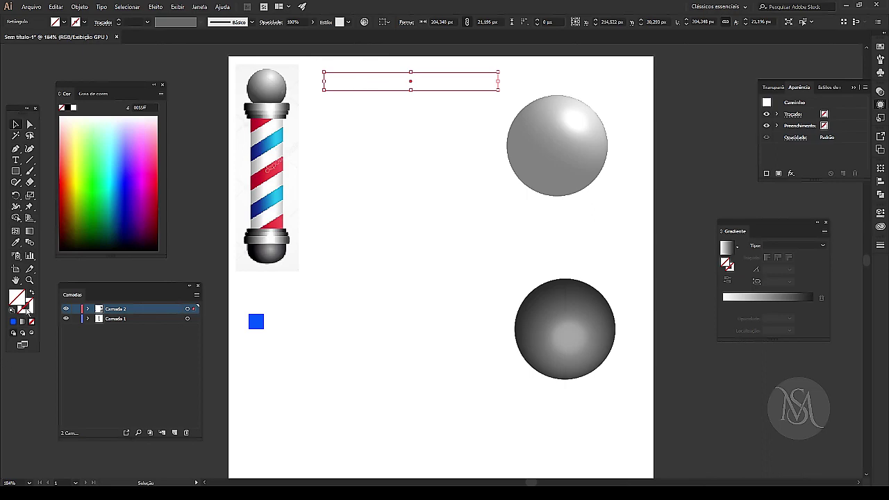
pyautogui.click(16, 242)
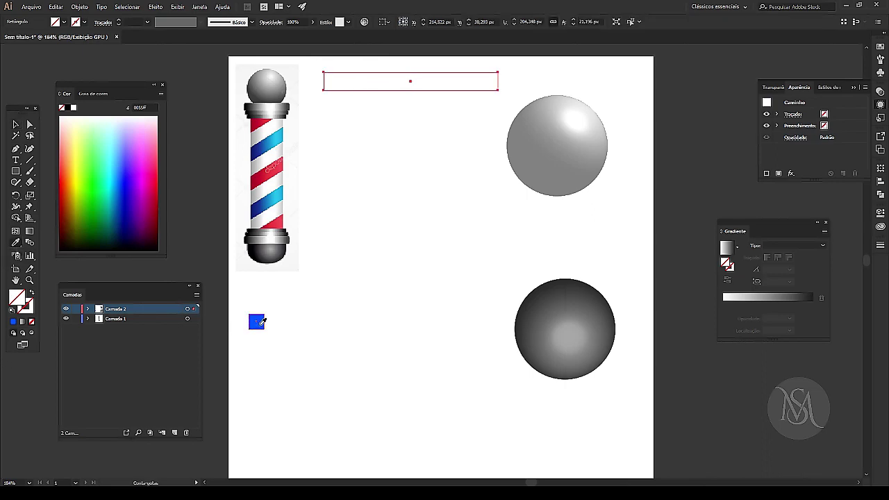
pyautogui.click(259, 321)
pyautogui.click(16, 125)
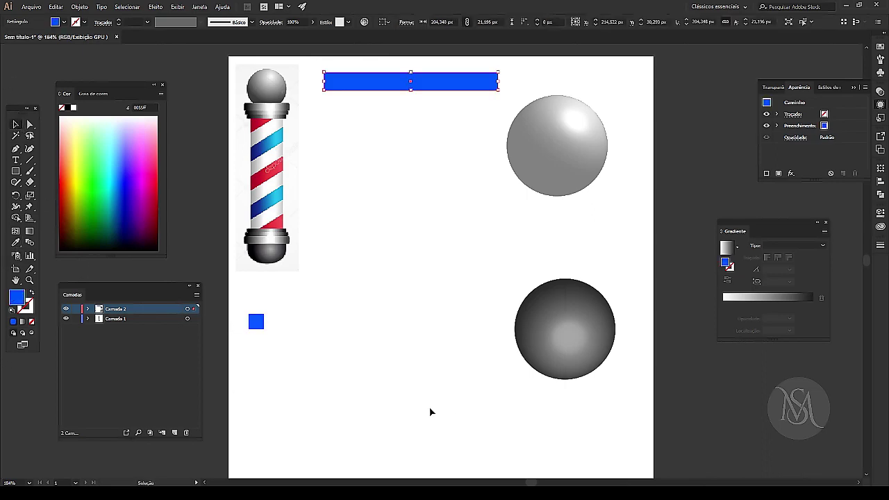
pyautogui.moveTo(259, 322); pyautogui.dragTo(259, 342)
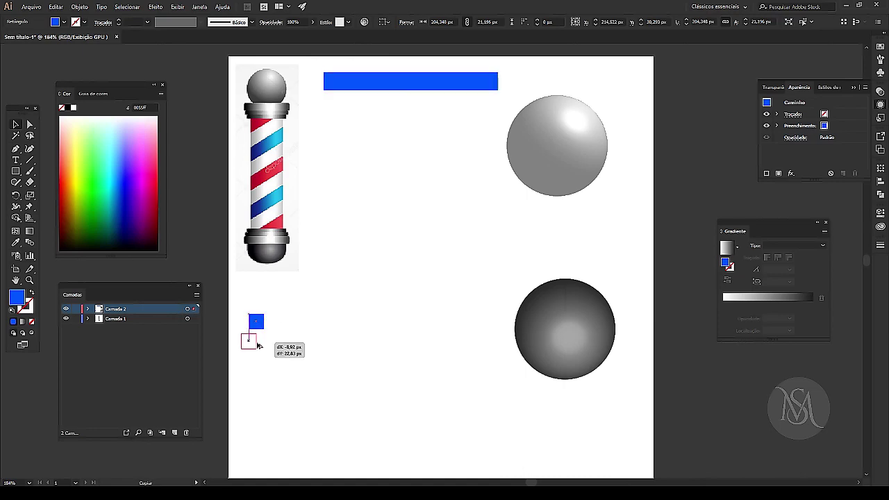
# Reset the duplicate square to a white fill with no stroke and move it lower.
pyautogui.click(11, 311)
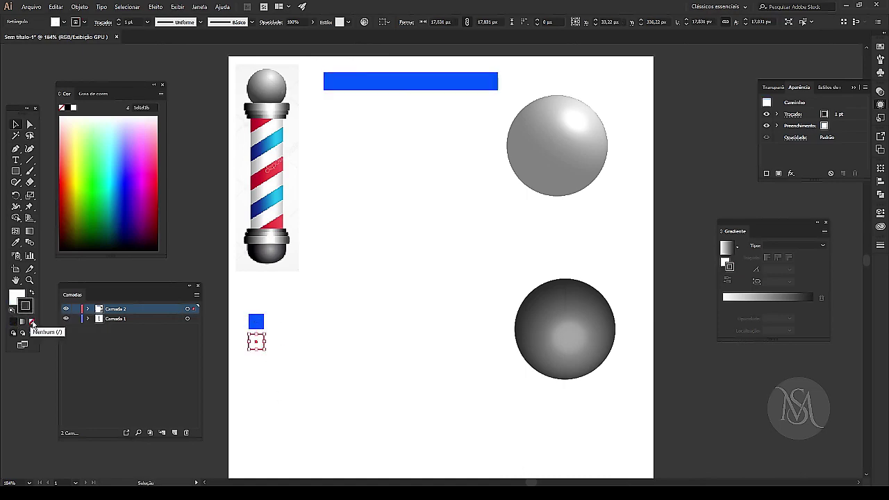
pyautogui.click(32, 322)
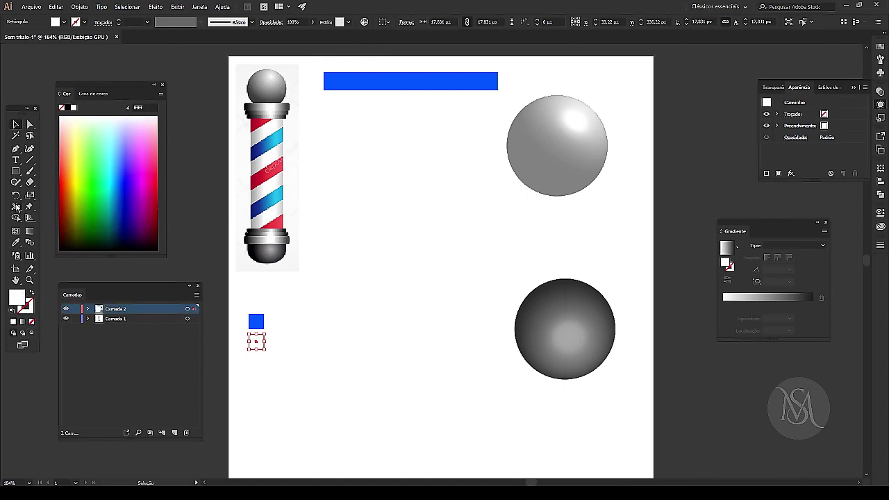
pyautogui.click(361, 104)
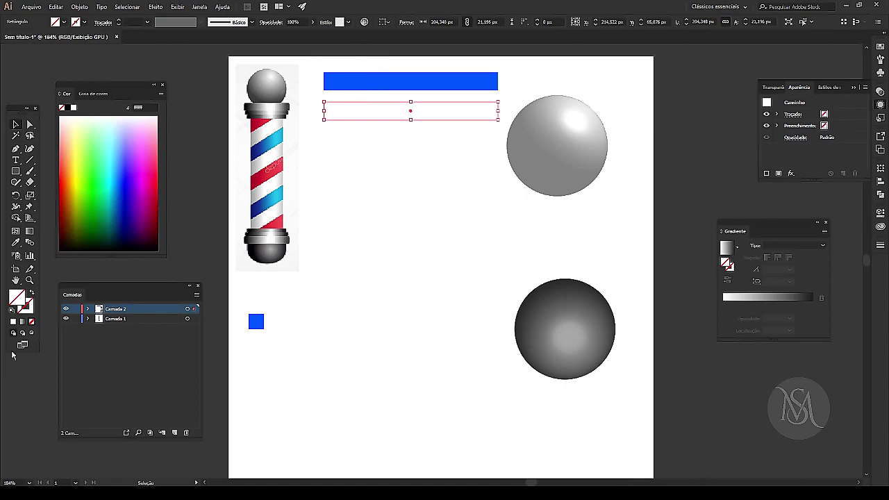
pyautogui.click(16, 244)
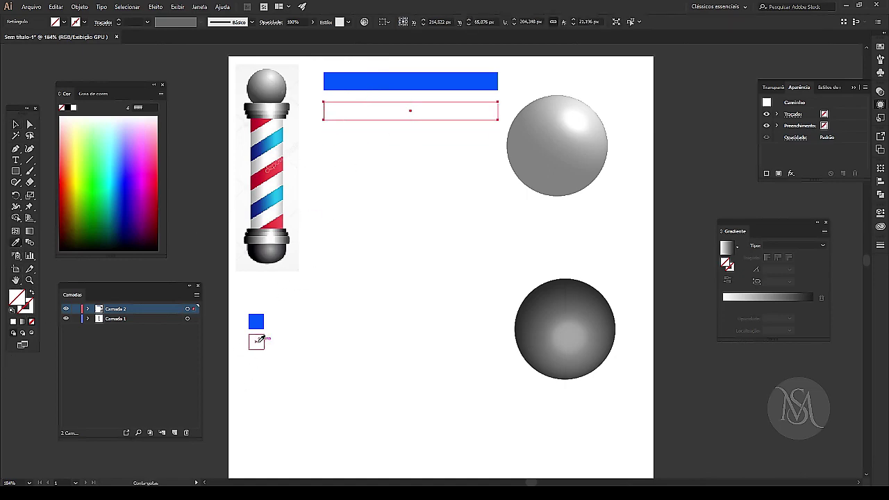
pyautogui.click(259, 344)
pyautogui.click(15, 124)
pyautogui.moveTo(371, 118); pyautogui.dragTo(371, 147)
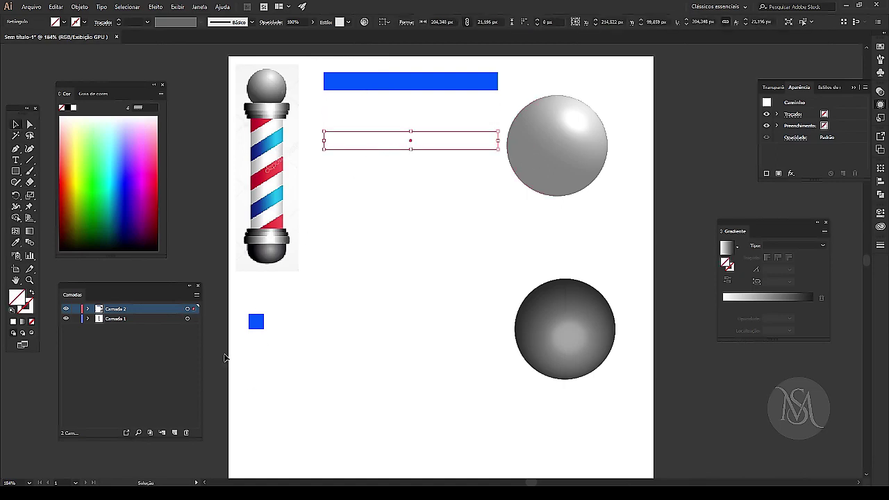
pyautogui.moveTo(254, 345); pyautogui.dragTo(255, 366)
# Recolour the sample square to a deep red in the Color Picker.
pyautogui.doubleClick(17, 298)
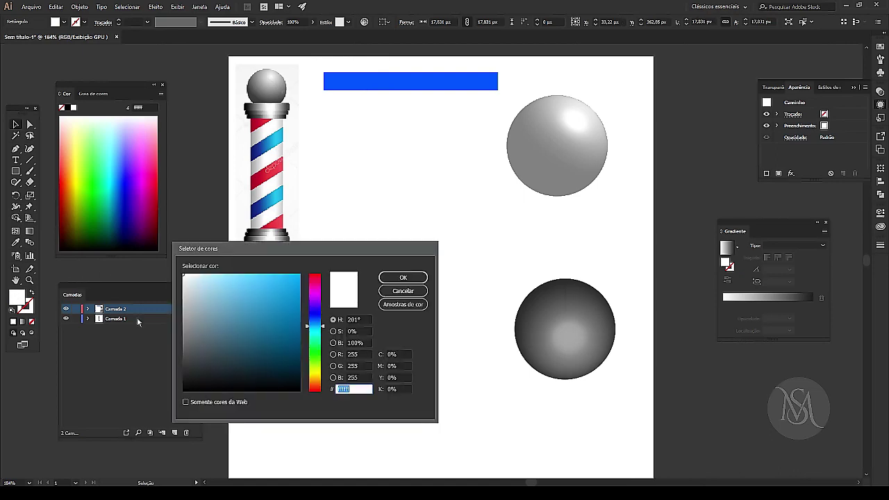
pyautogui.click(318, 288)
pyautogui.moveTo(324, 276); pyautogui.dragTo(333, 258)
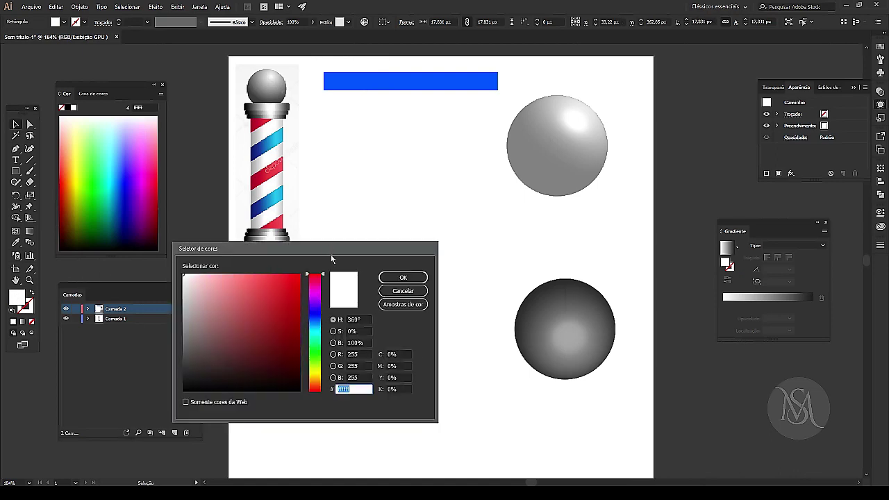
pyautogui.click(298, 283)
pyautogui.moveTo(297, 283); pyautogui.dragTo(305, 296)
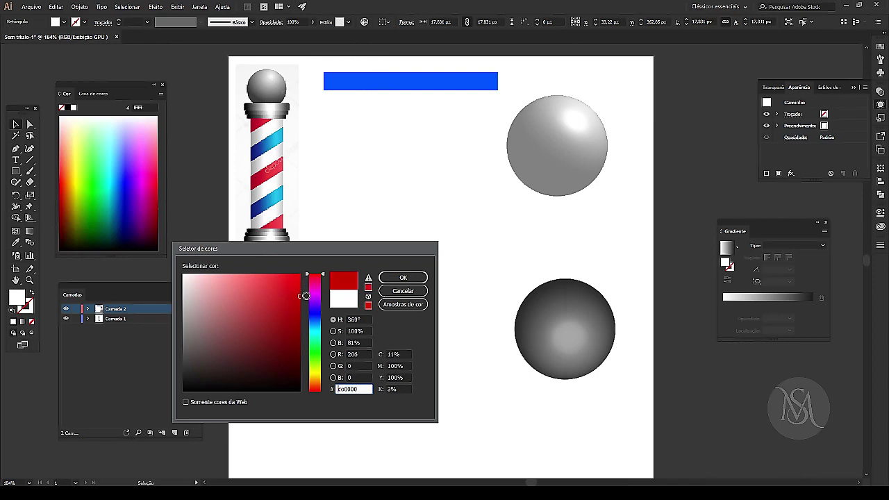
pyautogui.click(402, 277)
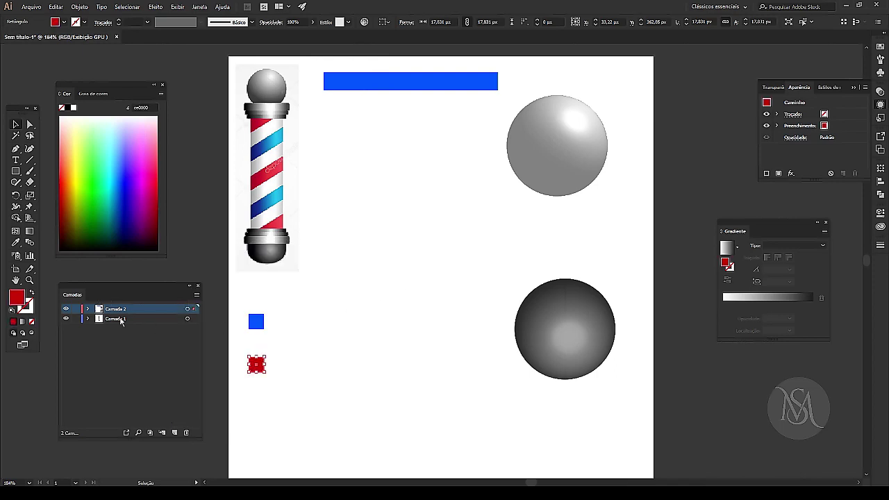
# Eyedropper the red onto the lowest stripe bar and delete the sample squares.
pyautogui.moveTo(395, 78); pyautogui.dragTo(392, 136)
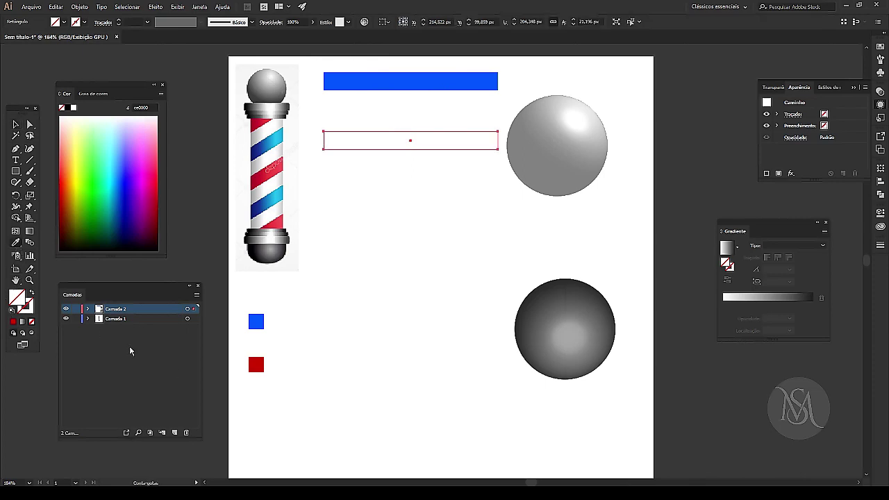
pyautogui.click(254, 360)
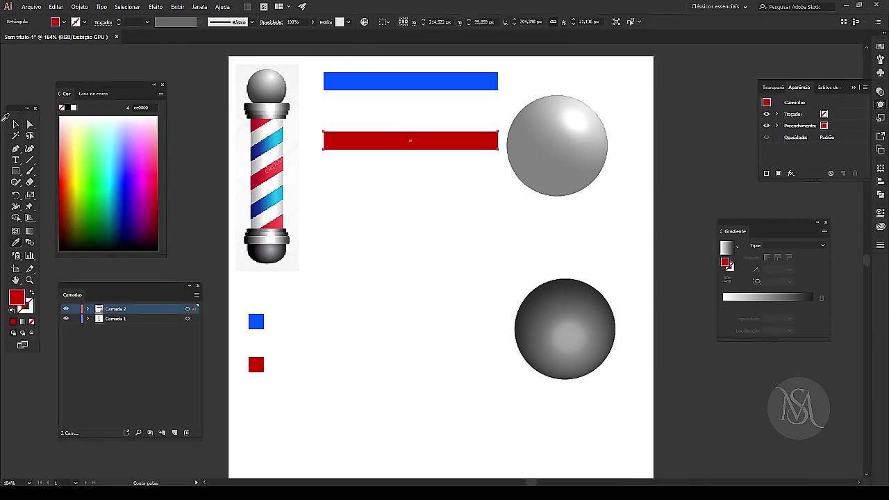
pyautogui.click(15, 124)
pyautogui.moveTo(313, 417); pyautogui.dragTo(257, 325)
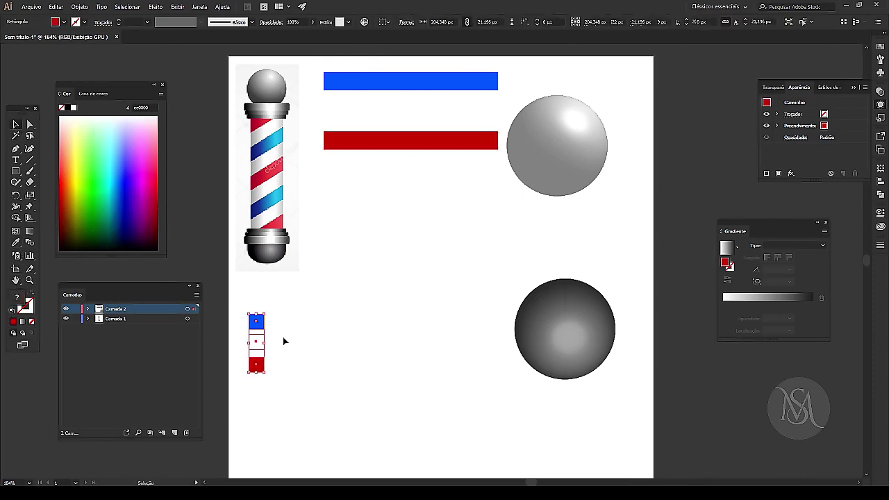
pyautogui.press('Delete')
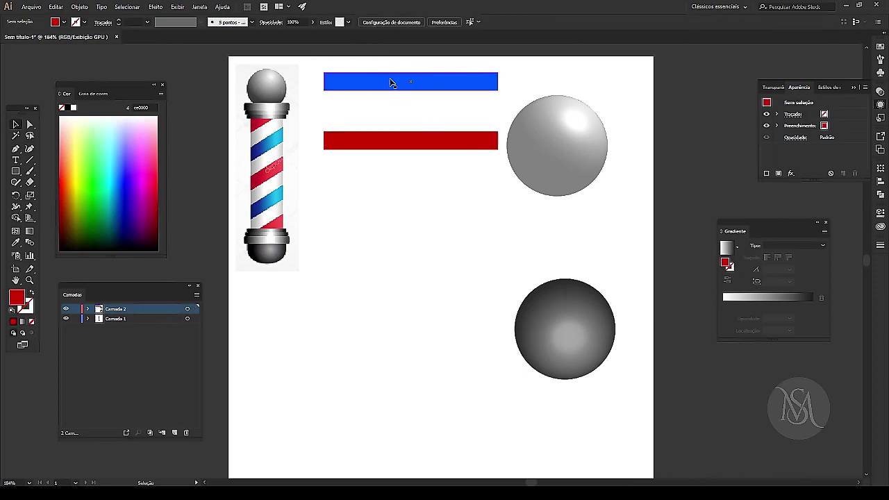
# Darken the blue stripe bar's fill in the Color Picker.
pyautogui.click(391, 82)
pyautogui.doubleClick(15, 303)
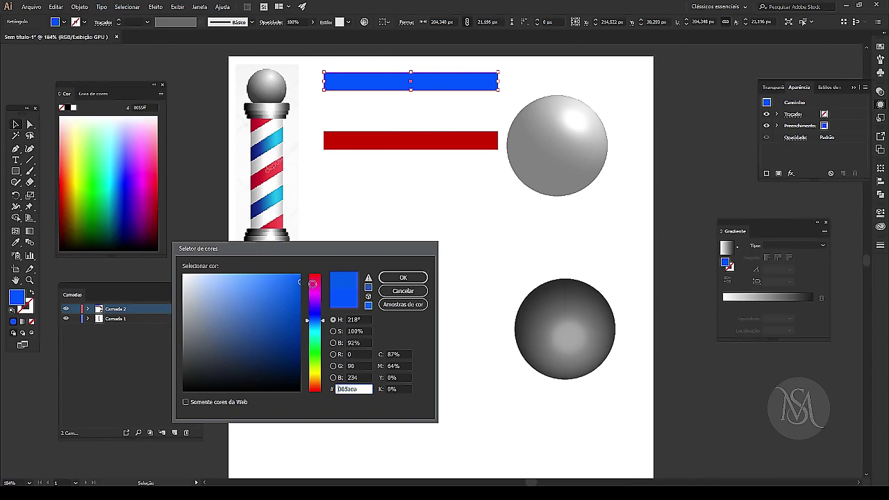
pyautogui.moveTo(298, 279); pyautogui.dragTo(314, 307)
pyautogui.click(403, 278)
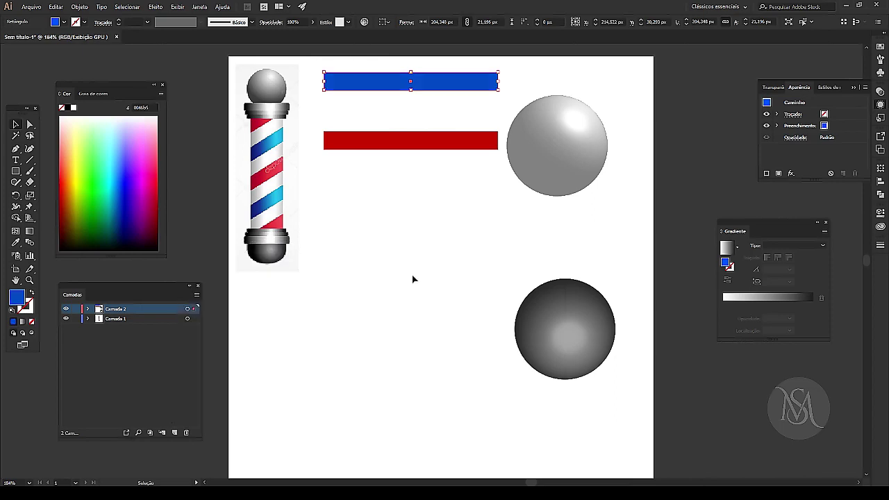
pyautogui.click(359, 200)
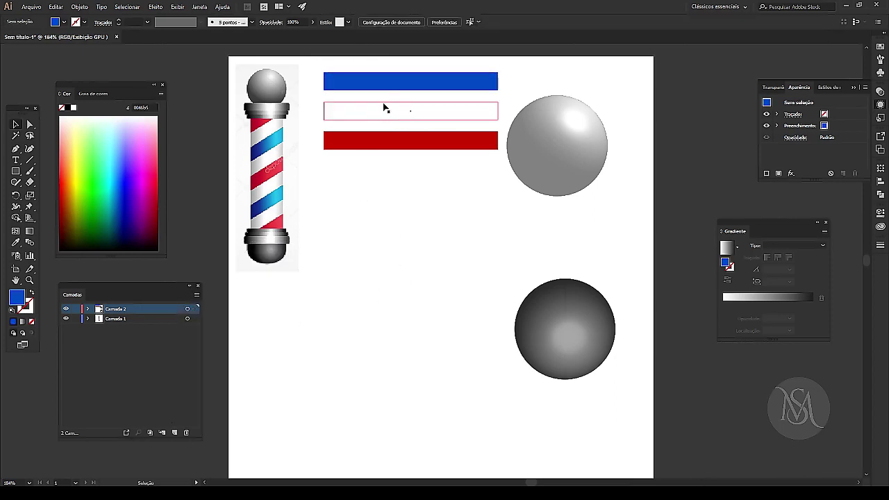
# Move the white and red bars up under the blue bar and select all three.
pyautogui.moveTo(384, 106); pyautogui.dragTo(356, 124)
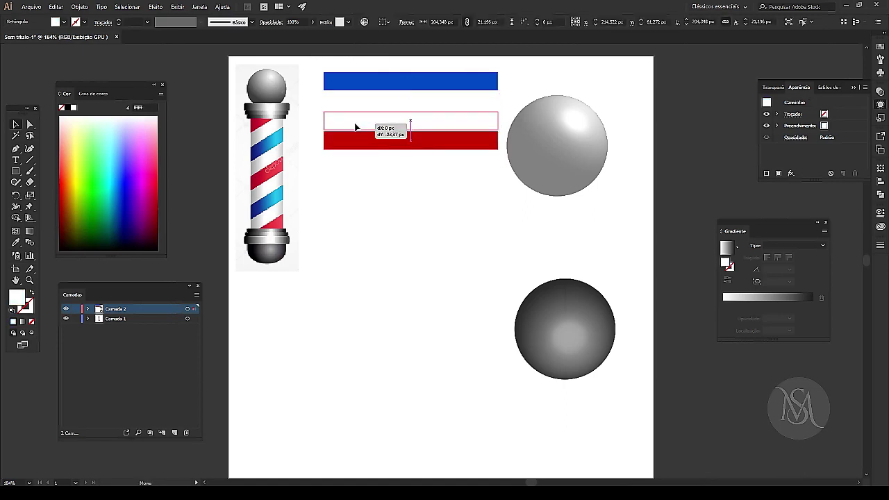
pyautogui.moveTo(357, 125); pyautogui.dragTo(357, 129)
pyautogui.moveTo(312, 60); pyautogui.dragTo(385, 165)
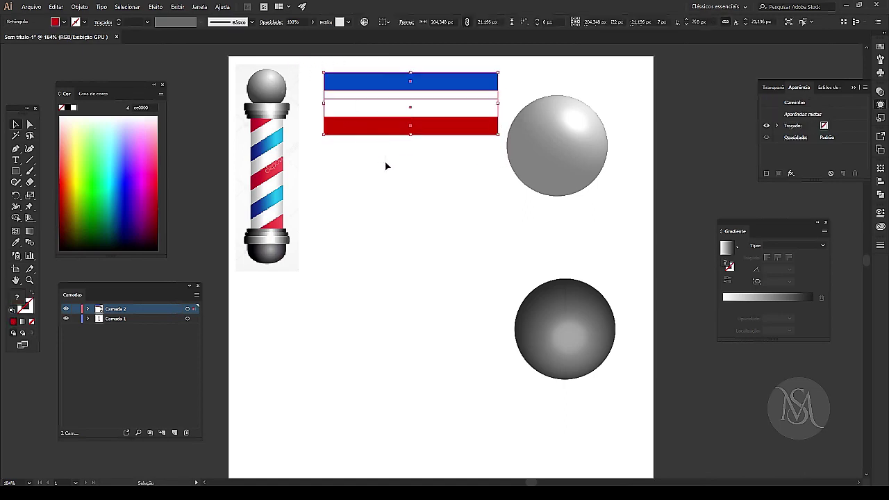
# Space the three stripe bars evenly and place both spheres side by side at the page bottom.
pyautogui.click(490, 22)
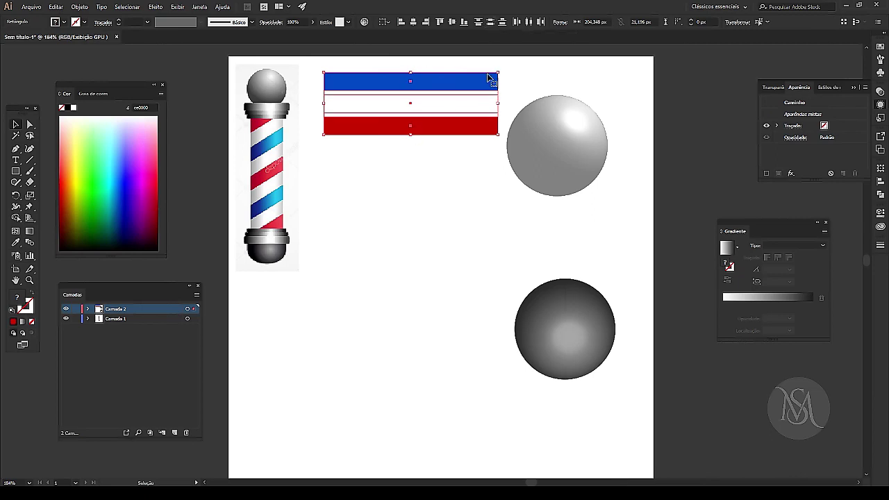
pyautogui.moveTo(591, 149)
pyautogui.mouseDown()
pyautogui.moveTo(444, 481)
pyautogui.moveTo(314, 413)
pyautogui.mouseUp()
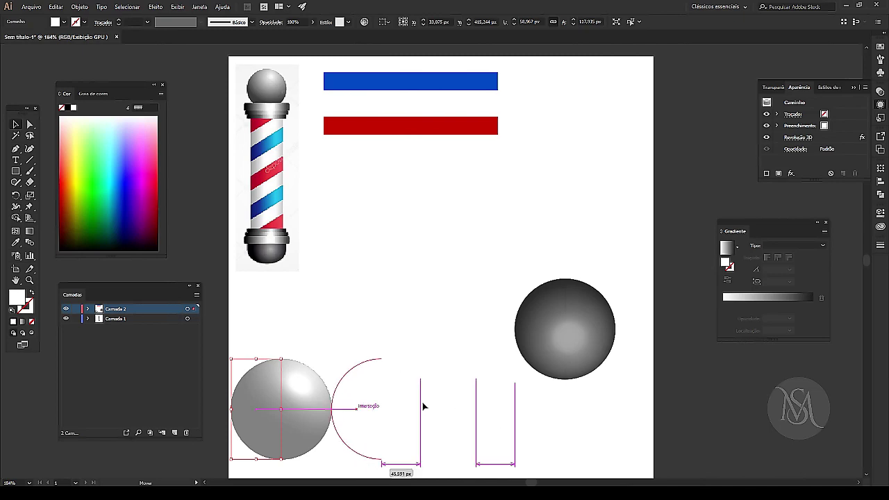
pyautogui.moveTo(446, 457); pyautogui.dragTo(430, 408)
pyautogui.click(555, 123)
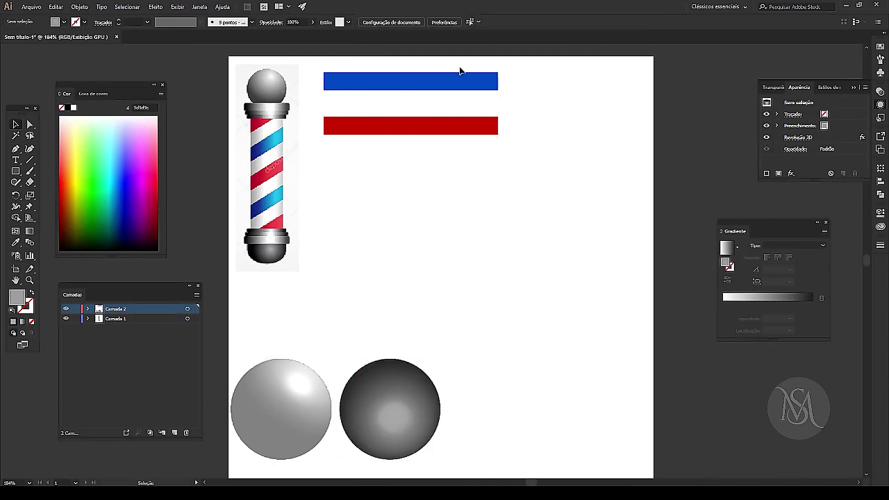
# Select the three stripe bars and stretch them much wider to the right.
pyautogui.click(463, 79)
pyautogui.moveTo(519, 66); pyautogui.dragTo(448, 169)
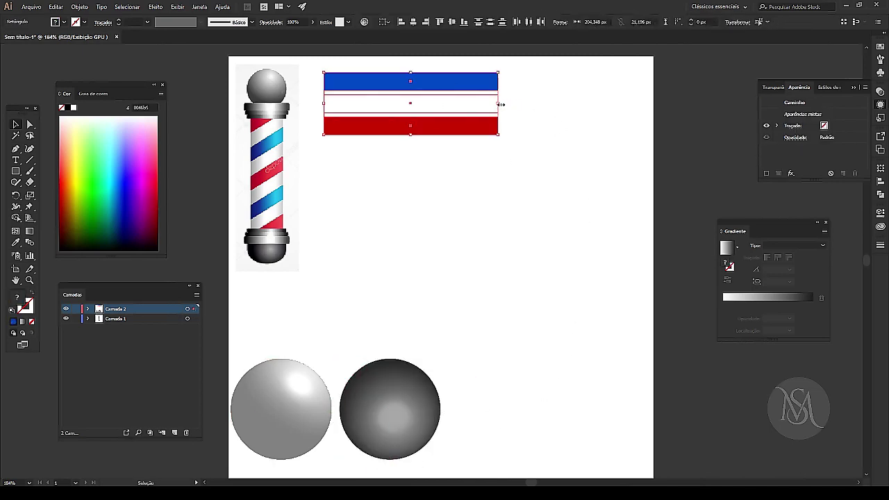
pyautogui.moveTo(499, 104); pyautogui.dragTo(618, 103)
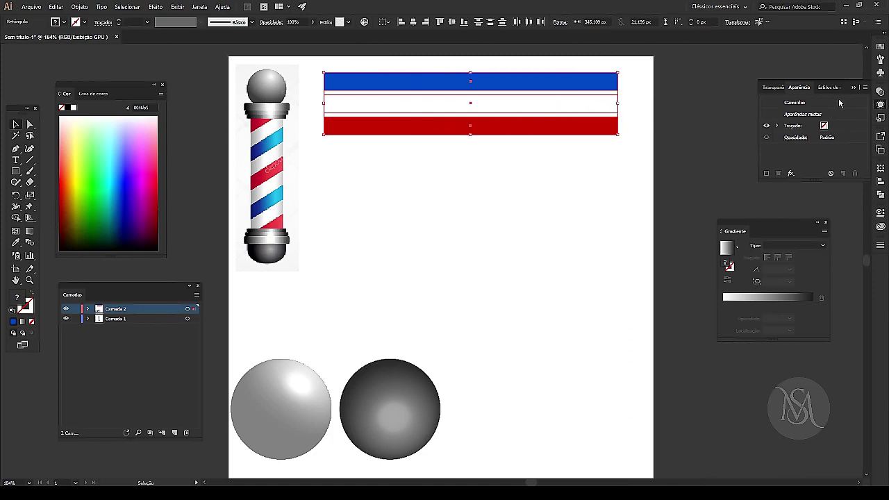
pyautogui.click(880, 72)
# Drag the selected stripe bars into the Symbols panel and name the symbol 'faixa pirulito'.
pyautogui.moveTo(541, 83); pyautogui.dragTo(781, 96)
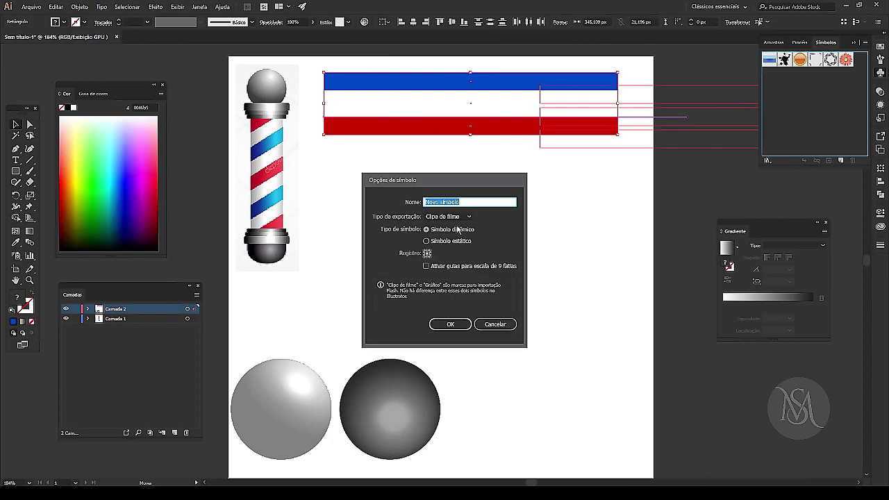
pyautogui.write('faixa pirulito')
pyautogui.click(455, 325)
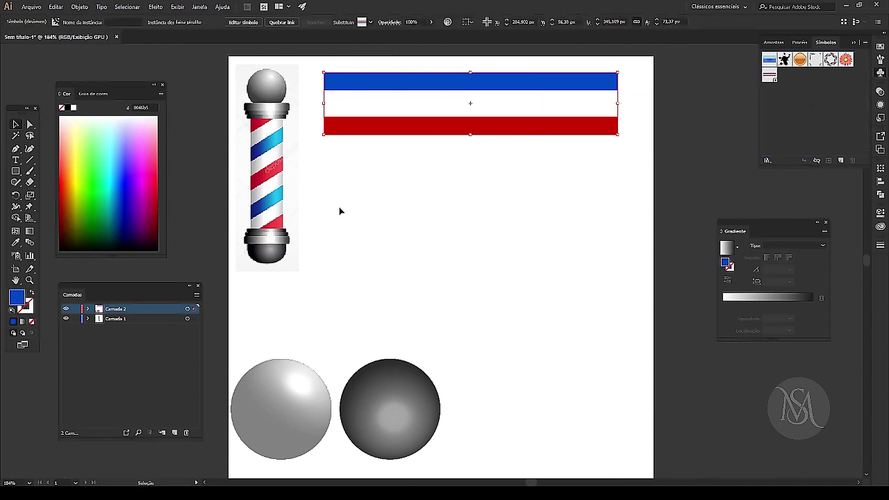
# Draw a tall narrow unfilled rectangle and position it just under the stripe bars.
pyautogui.press('m')
pyautogui.moveTo(352, 210); pyautogui.dragTo(536, 220)
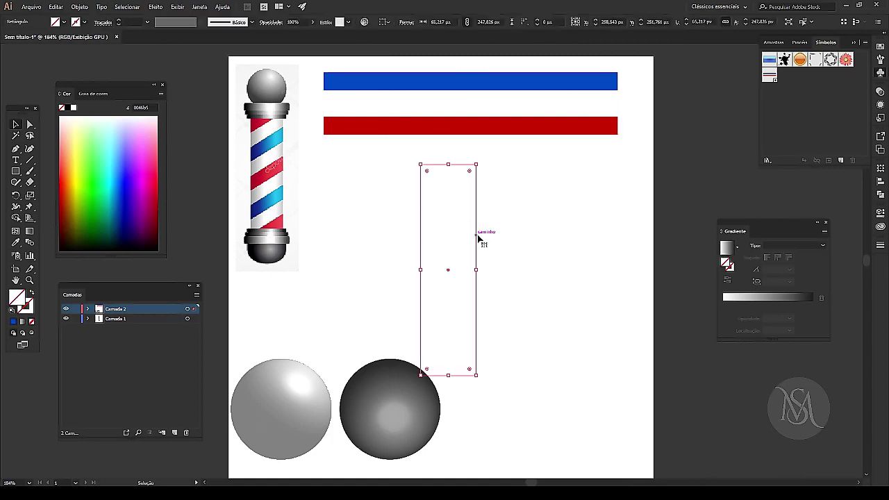
pyautogui.moveTo(475, 239); pyautogui.dragTo(485, 222)
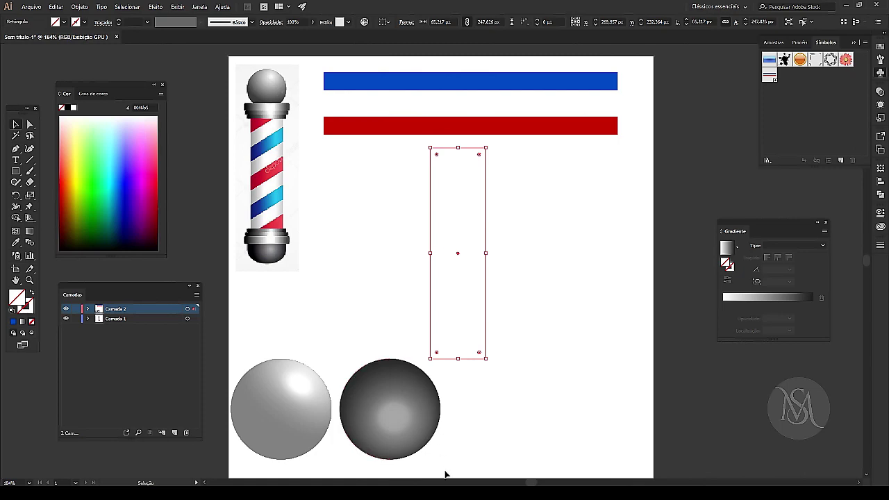
# Shrink both spheres at the bottom, then reselect the tall rectangle.
pyautogui.moveTo(231, 359)
pyautogui.mouseDown()
pyautogui.moveTo(389, 460)
pyautogui.moveTo(361, 438)
pyautogui.moveTo(381, 431)
pyautogui.mouseUp()
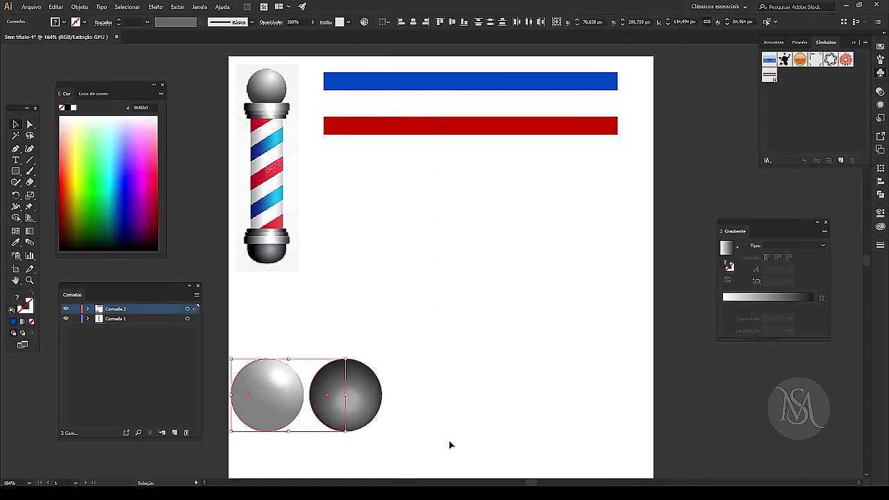
pyautogui.click(450, 444)
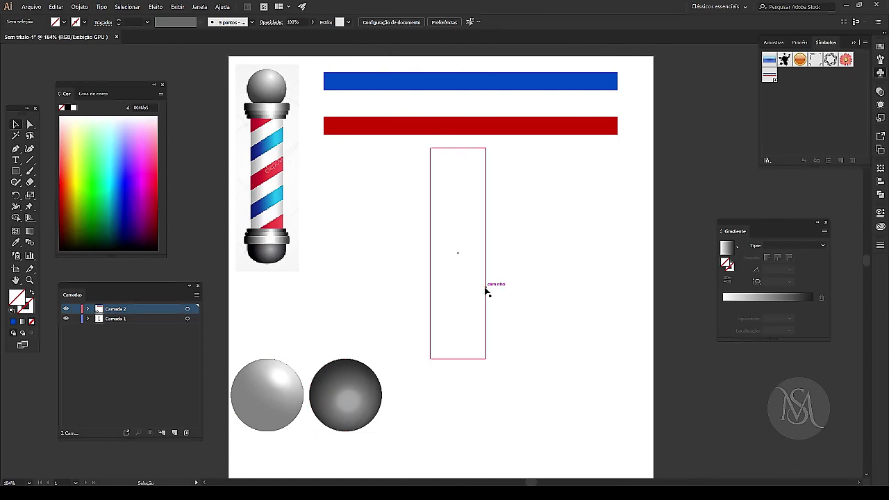
pyautogui.click(486, 291)
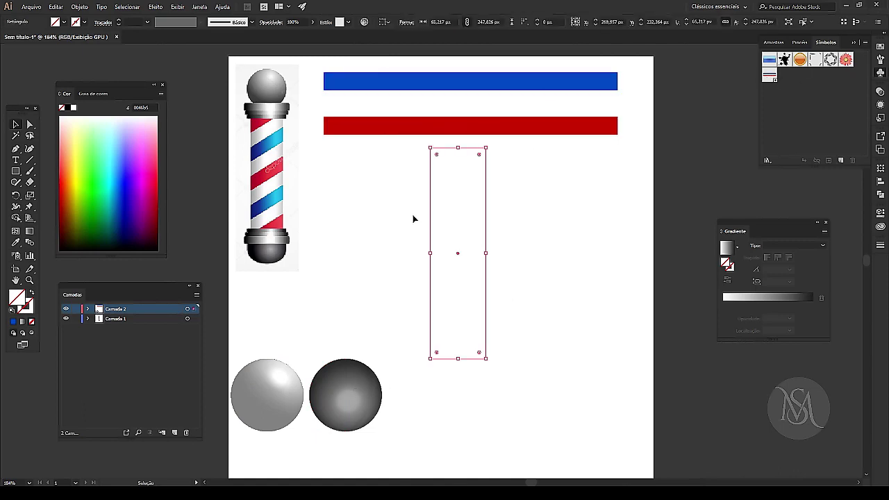
pyautogui.click(177, 7)
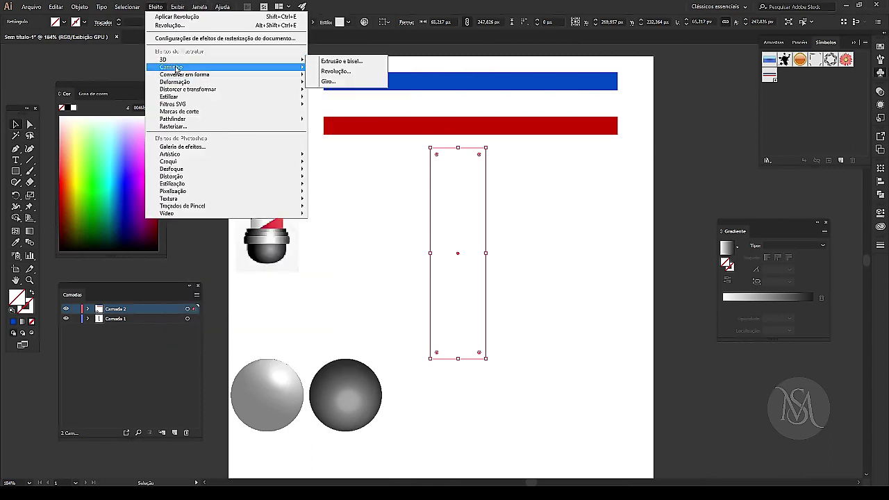
pyautogui.moveTo(209, 59)
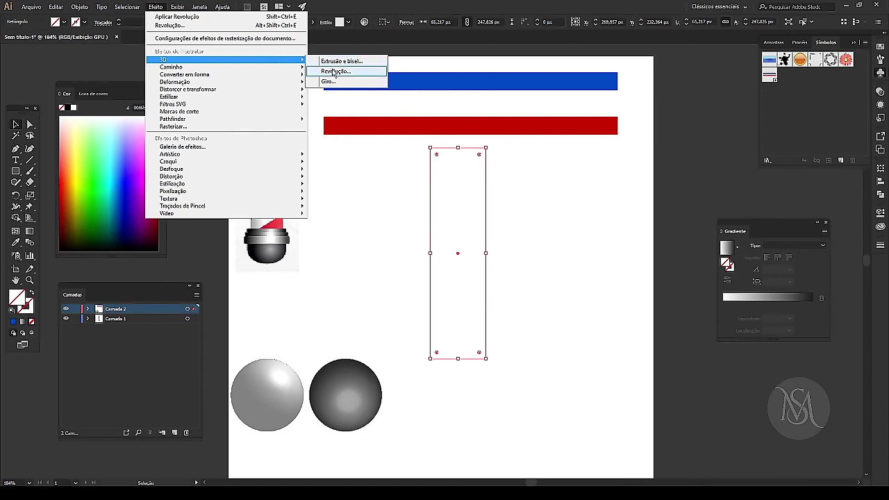
pyautogui.click(333, 71)
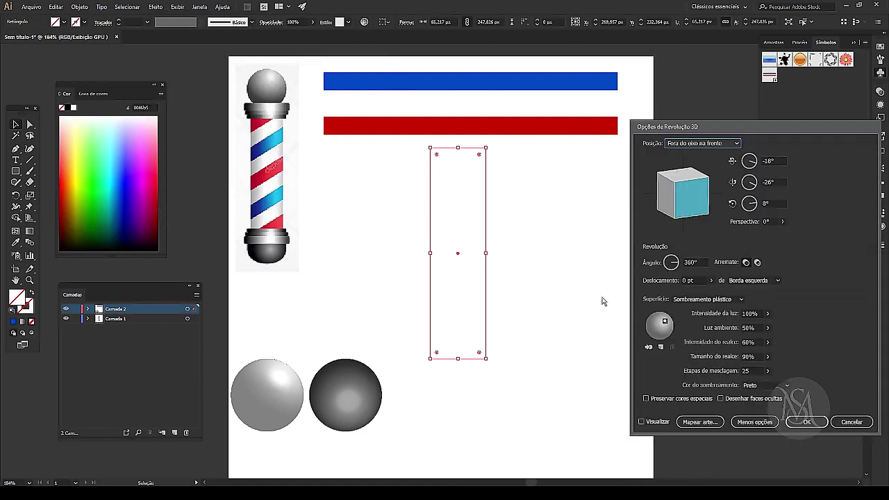
pyautogui.click(642, 422)
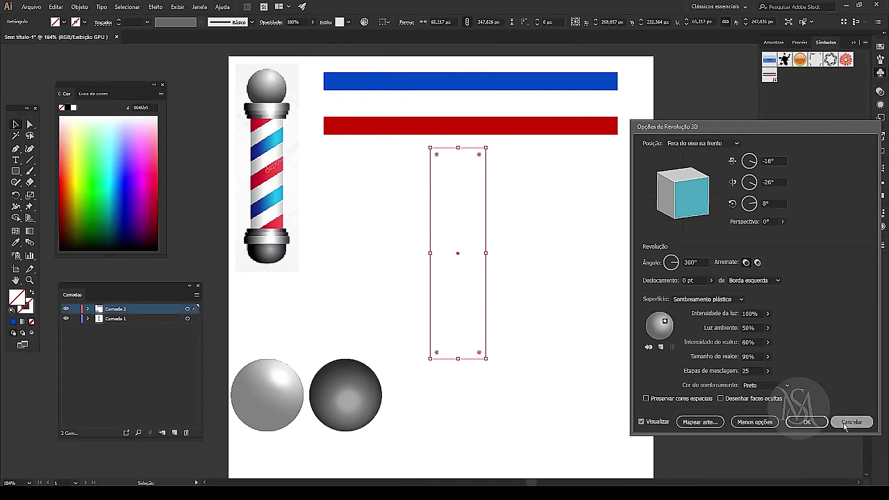
pyautogui.click(841, 423)
pyautogui.click(29, 124)
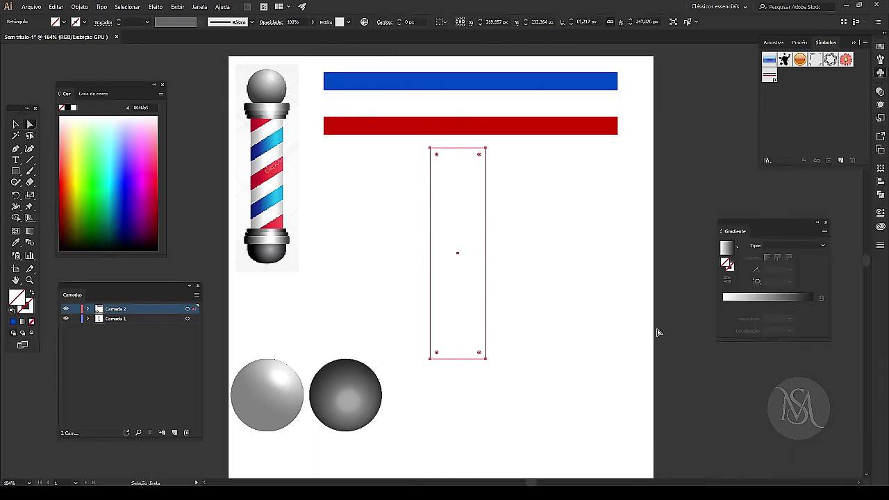
pyautogui.click(497, 163)
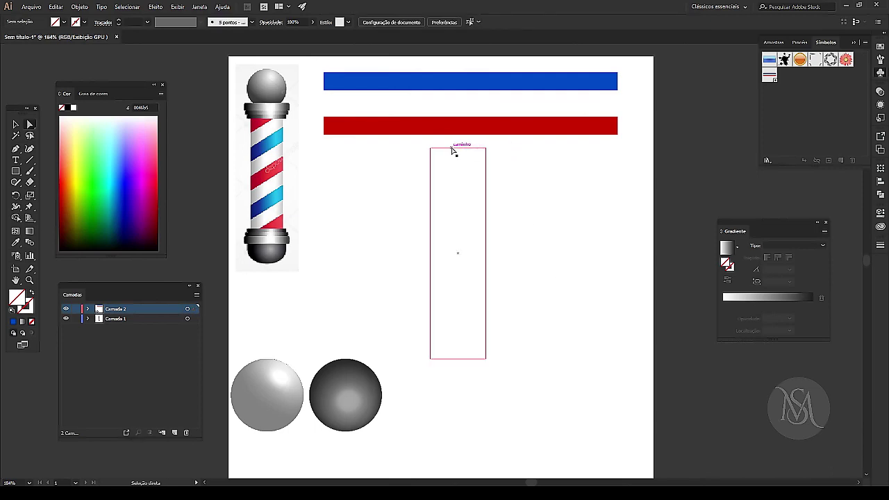
pyautogui.click(16, 125)
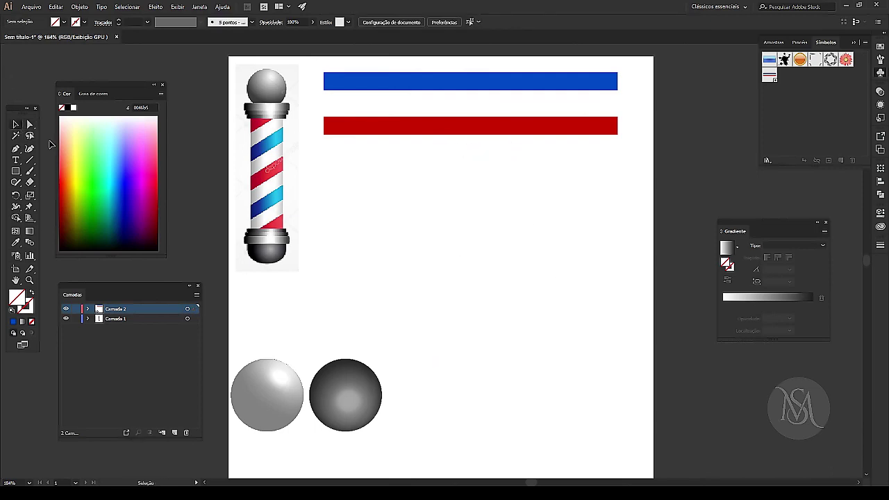
pyautogui.click(452, 147)
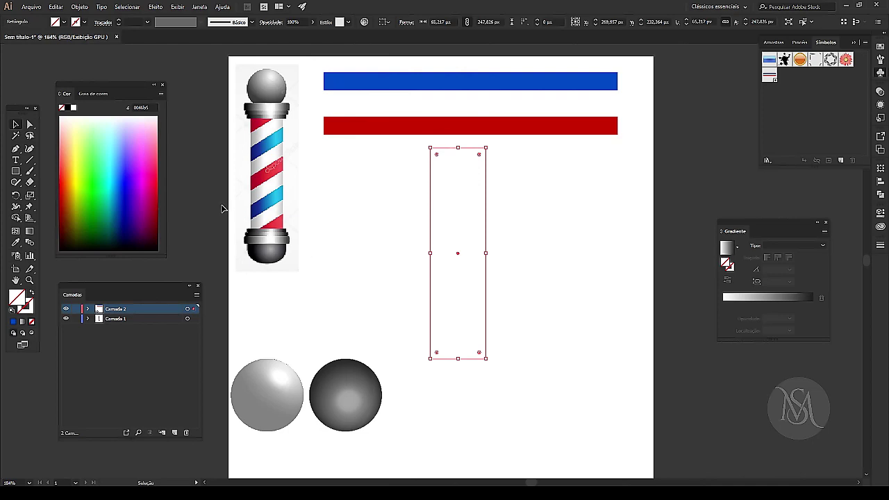
# Show rulers and add a vertical guide through the rectangle's centre, selecting guide and rectangle together.
pyautogui.hotkey('ctrl', 'r')
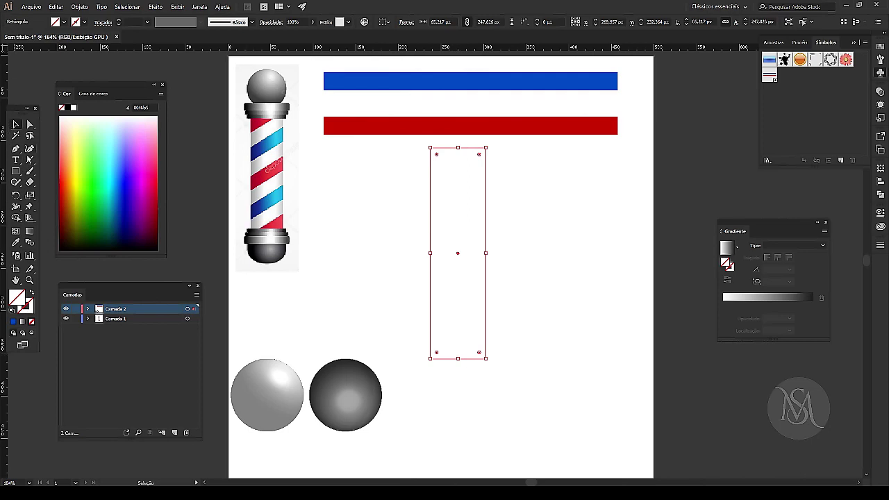
pyautogui.click(30, 125)
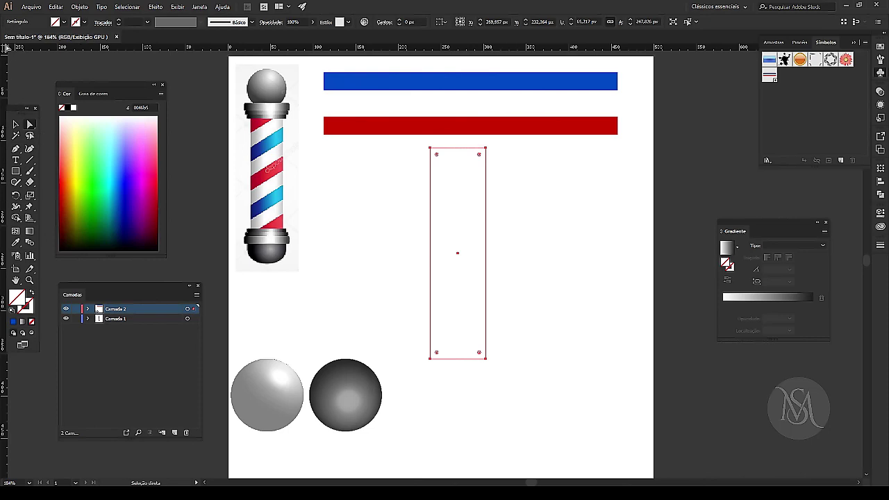
pyautogui.click(15, 123)
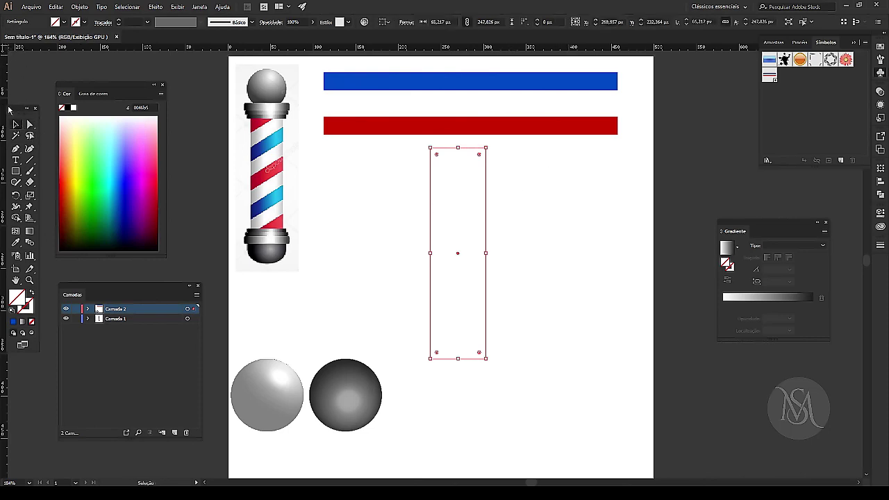
pyautogui.moveTo(431, 149); pyautogui.dragTo(435, 151)
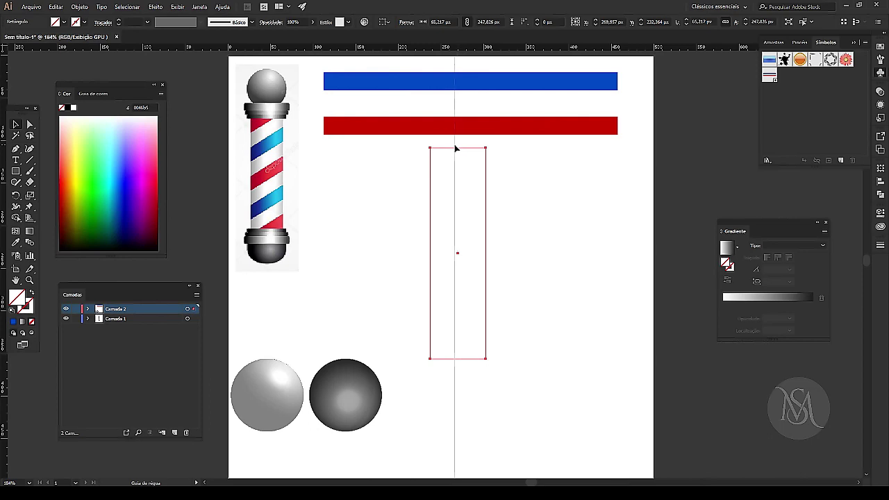
pyautogui.click(458, 255)
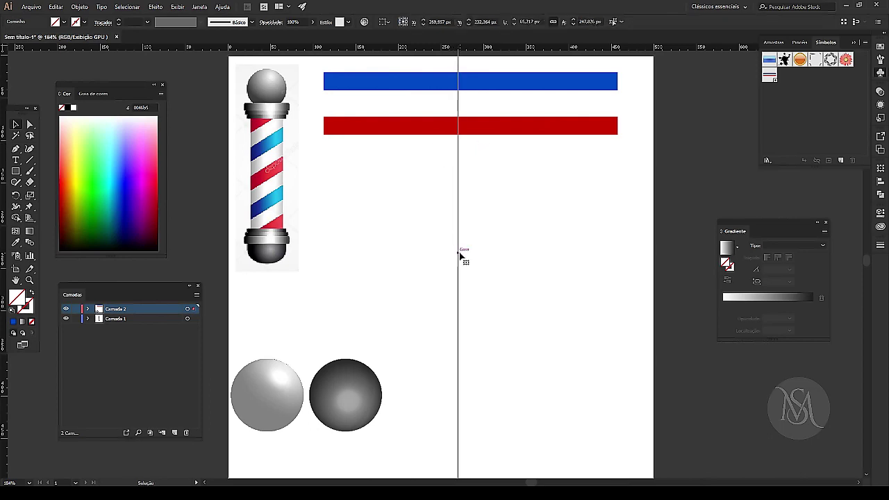
pyautogui.moveTo(383, 194); pyautogui.dragTo(494, 207)
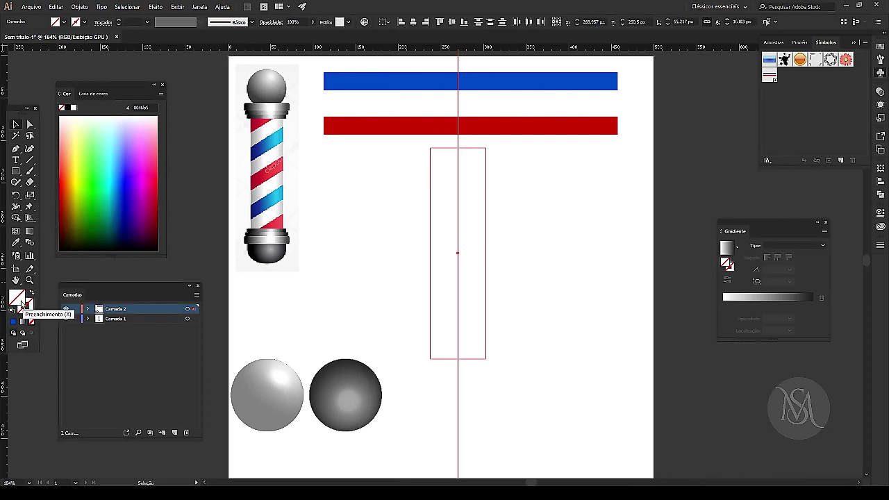
# Give the tall rectangle a pale cream fill.
pyautogui.click(106, 224)
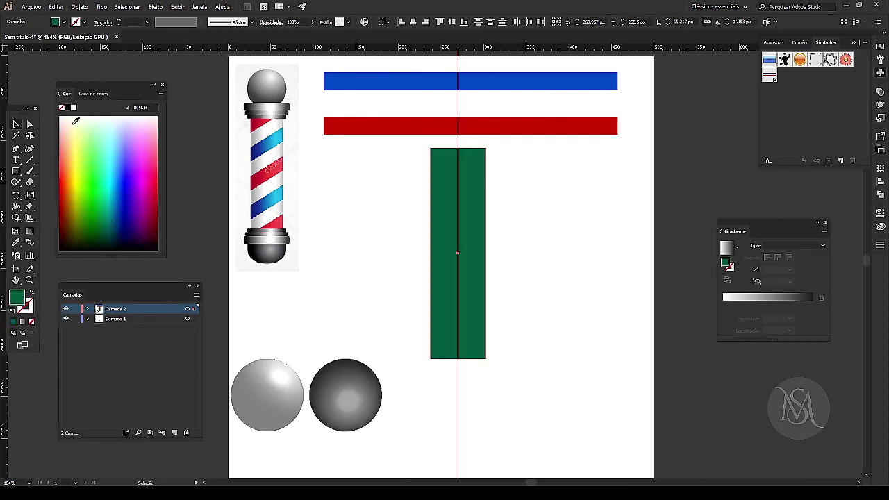
pyautogui.click(76, 121)
pyautogui.click(29, 125)
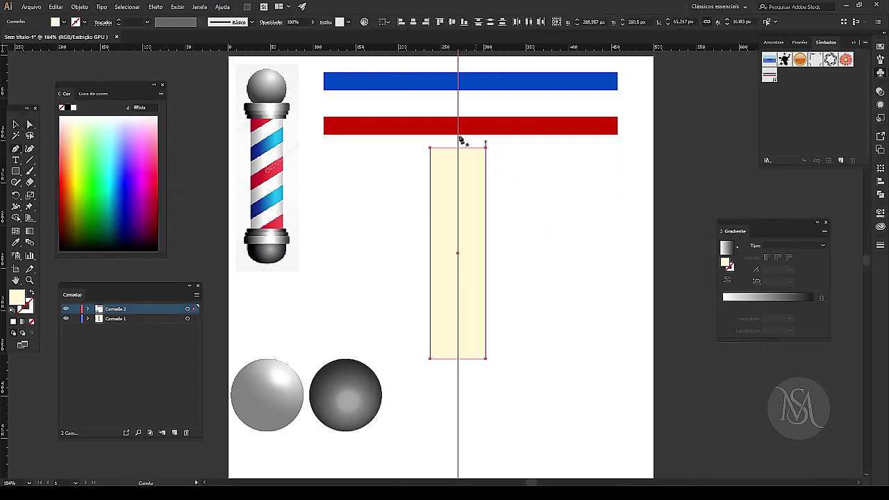
pyautogui.click(16, 149)
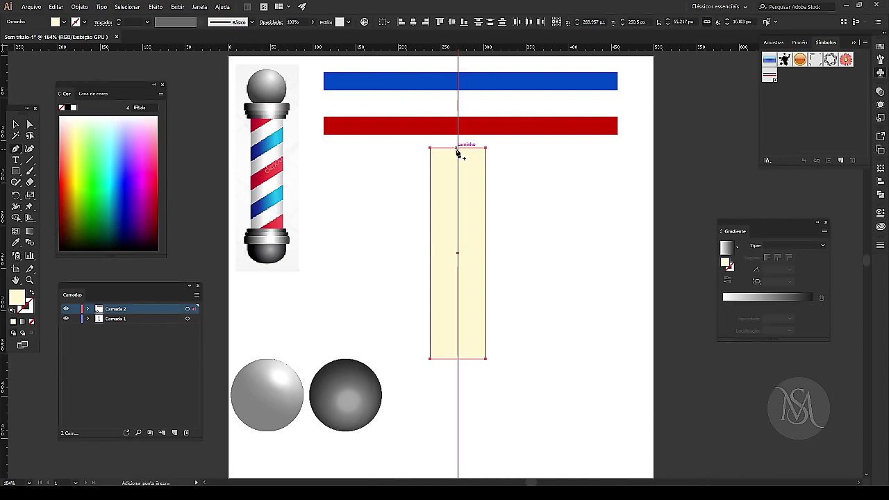
pyautogui.press('a')
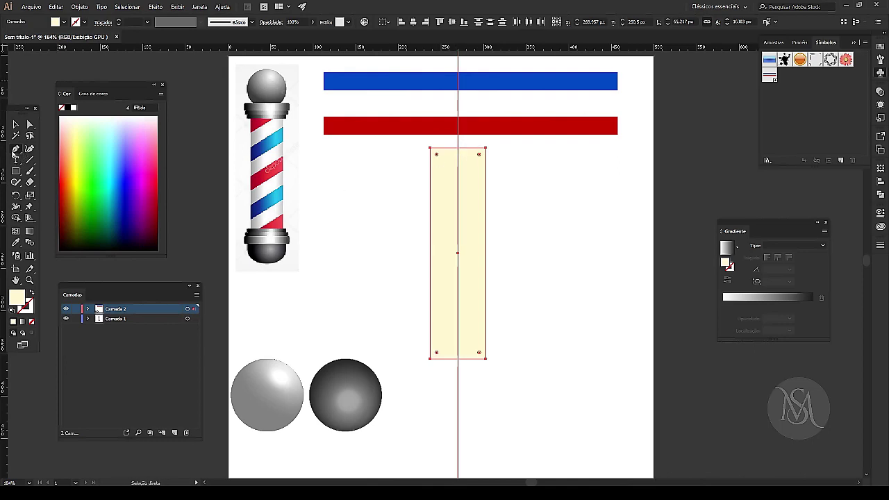
pyautogui.moveTo(16, 154); pyautogui.dragTo(48, 159)
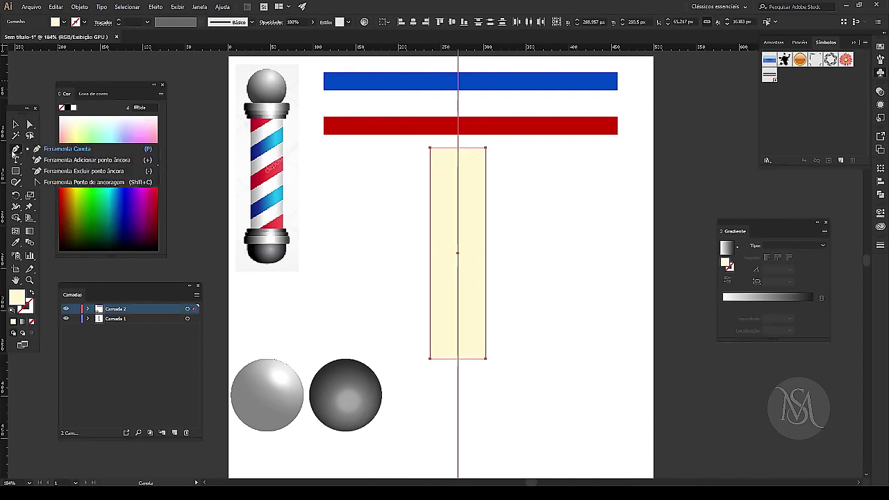
# Add anchors at the rectangle's top and bottom centres, then try deleting the top-right anchor.
pyautogui.click(458, 147)
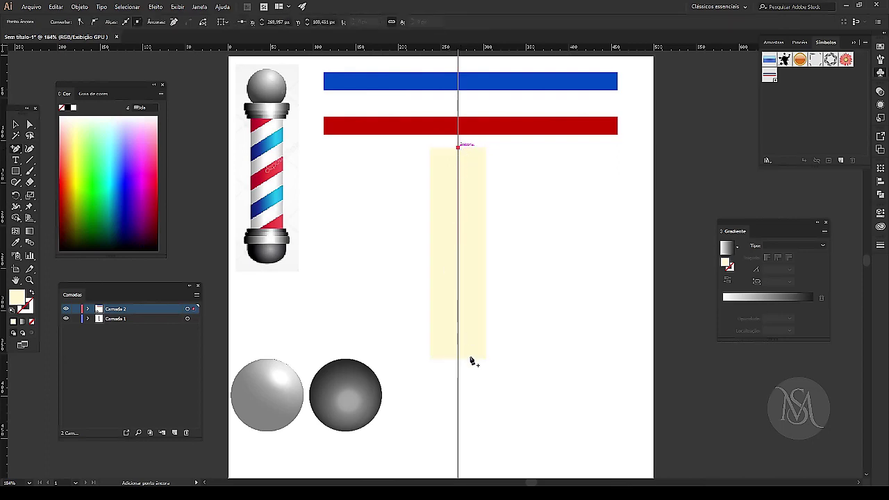
pyautogui.click(457, 358)
pyautogui.click(30, 123)
pyautogui.click(486, 149)
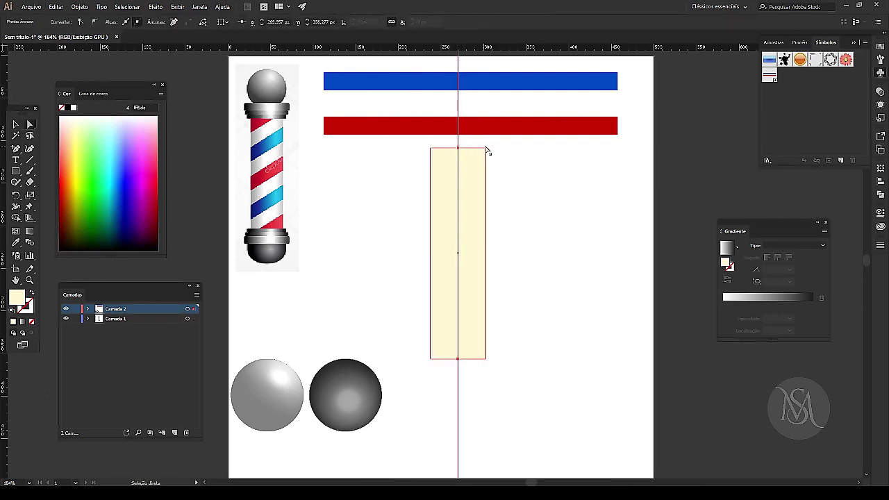
pyautogui.moveTo(493, 142)
pyautogui.mouseDown()
pyautogui.moveTo(470, 159)
pyautogui.moveTo(481, 151)
pyautogui.mouseUp()
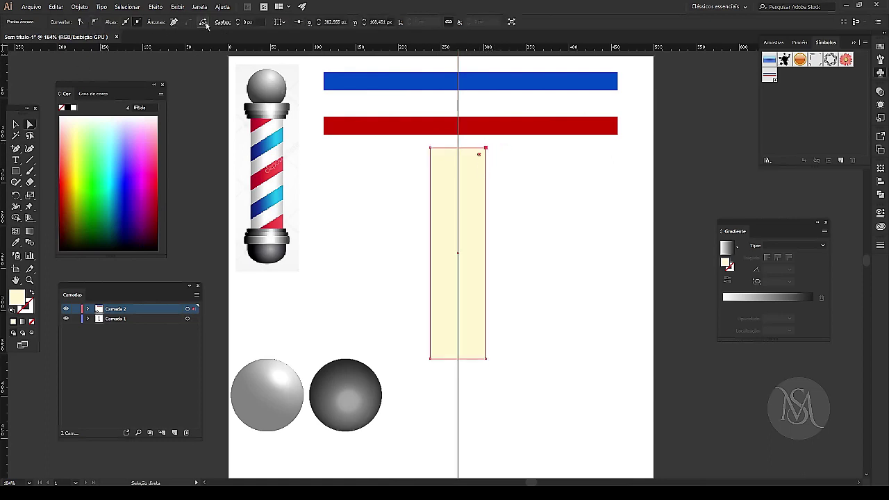
pyautogui.click(443, 230)
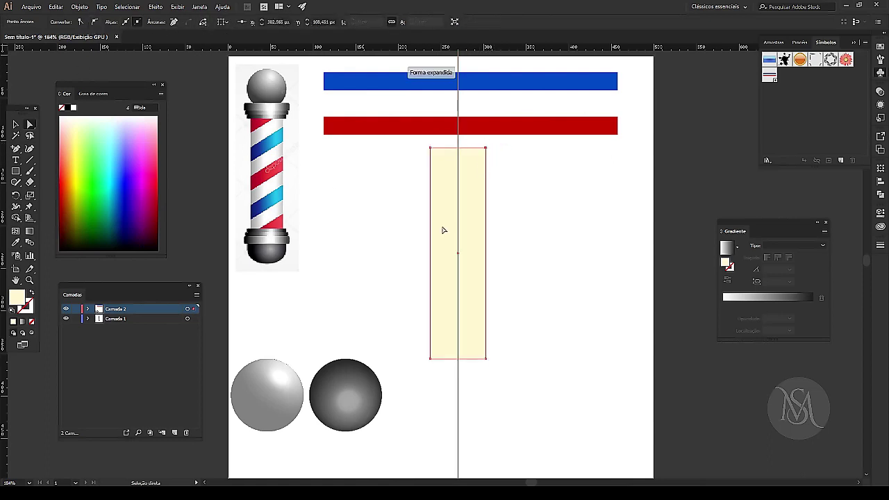
pyautogui.click(484, 146)
pyautogui.press('Delete')
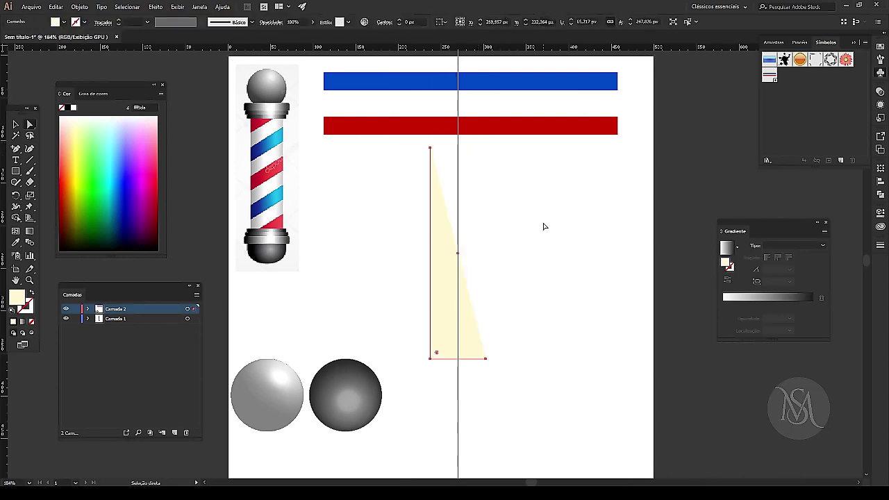
pyautogui.hotkey('ctrl', 'z')
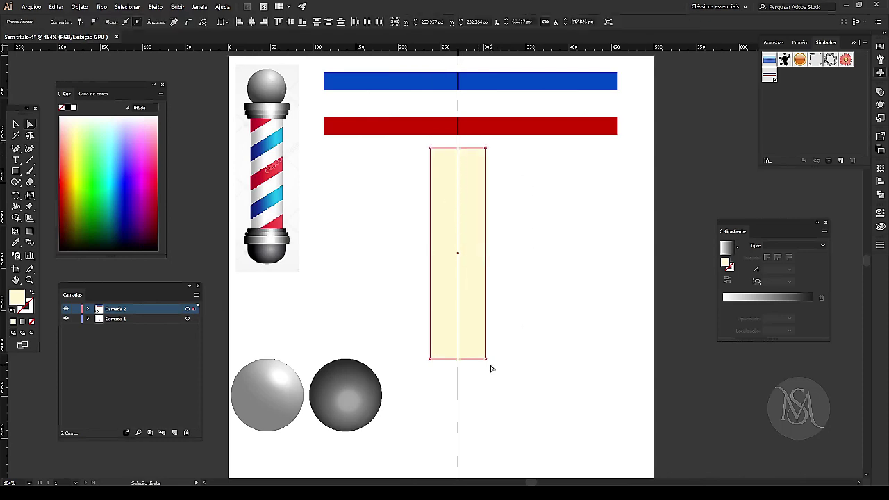
# Try splitting and deleting the bottom-right anchor, then re-add the top and bottom centre anchors.
pyautogui.click(486, 359)
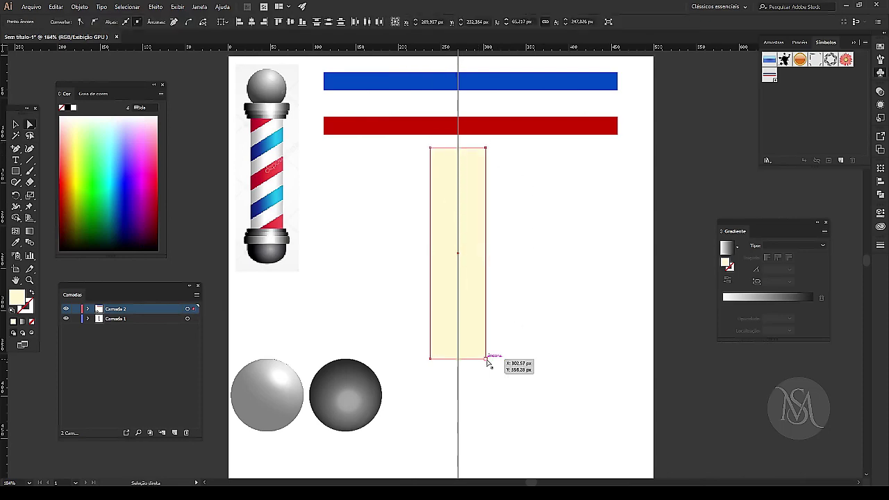
pyautogui.click(202, 23)
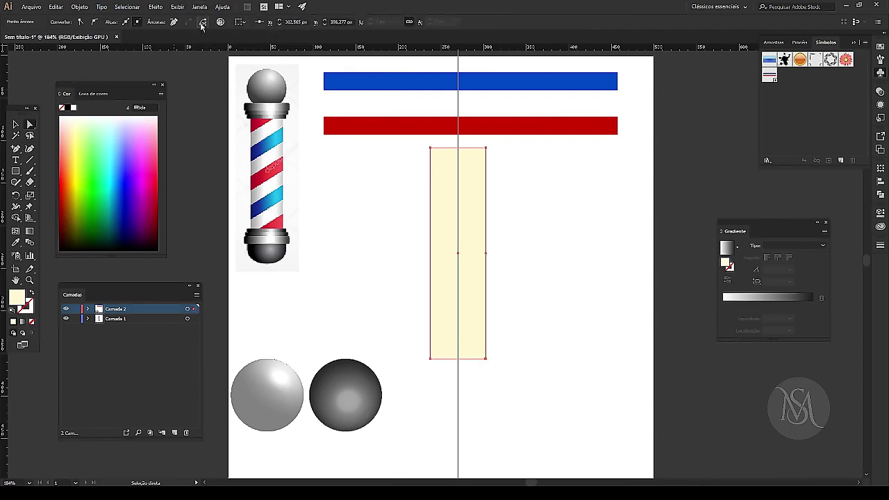
pyautogui.click(486, 359)
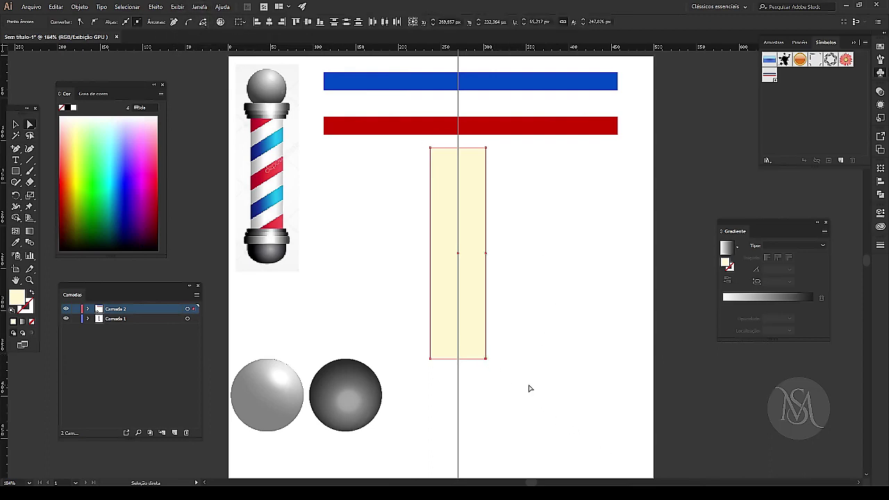
pyautogui.press('Delete')
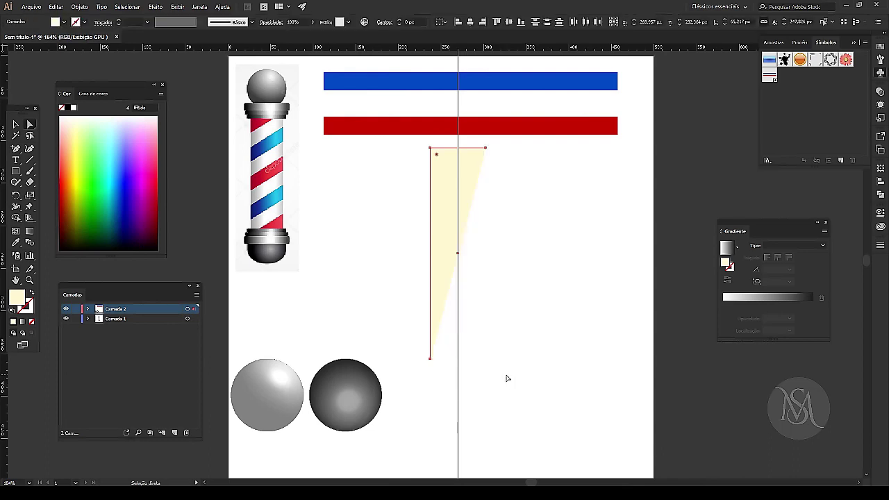
pyautogui.hotkey('ctrl', 'z')
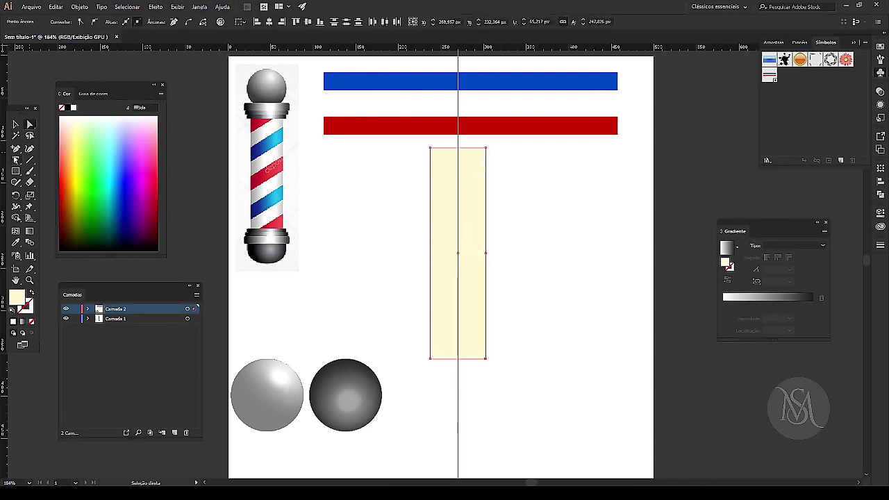
pyautogui.click(15, 148)
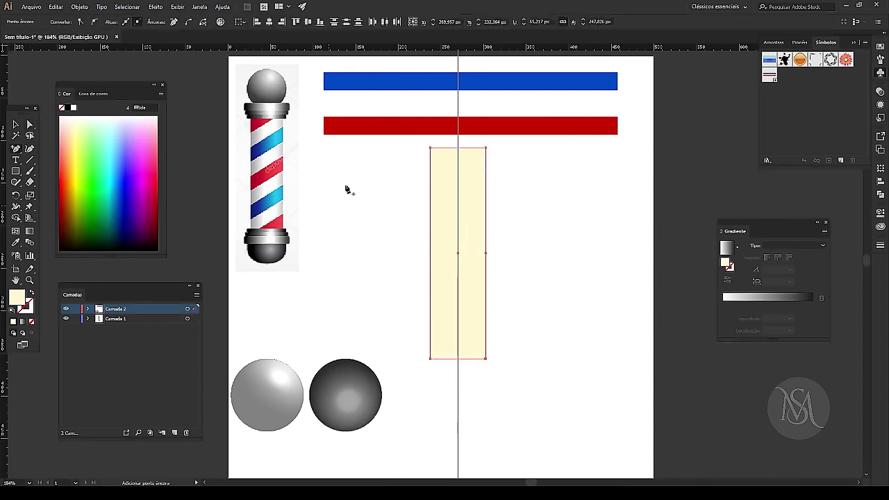
pyautogui.click(458, 147)
pyautogui.click(531, 260)
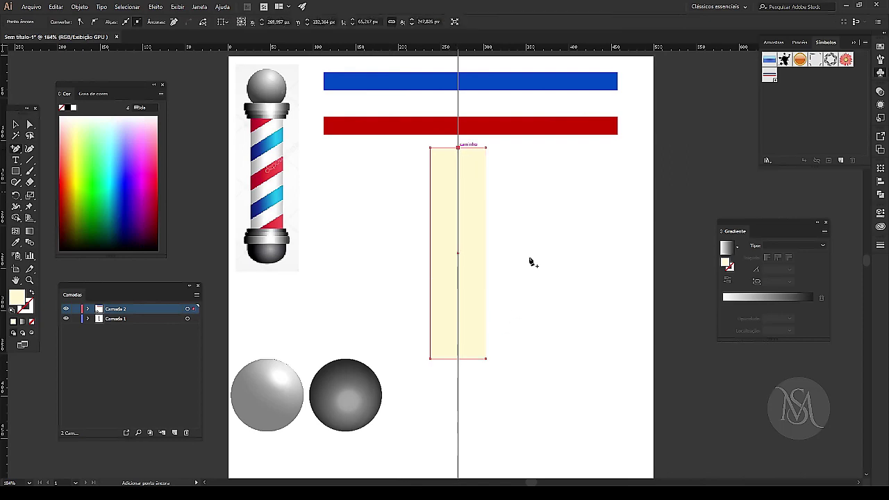
pyautogui.click(458, 359)
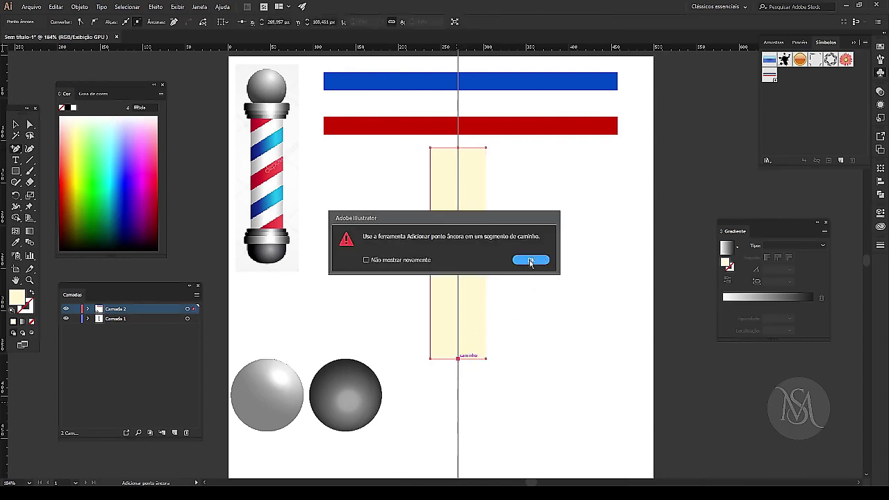
pyautogui.click(530, 260)
# Delete the vertical line running through the page centre.
pyautogui.press('a')
pyautogui.click(15, 125)
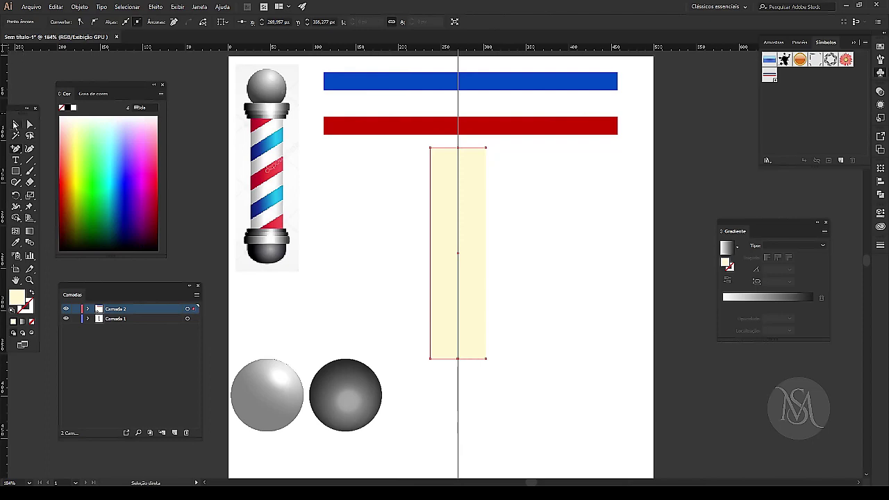
pyautogui.click(532, 188)
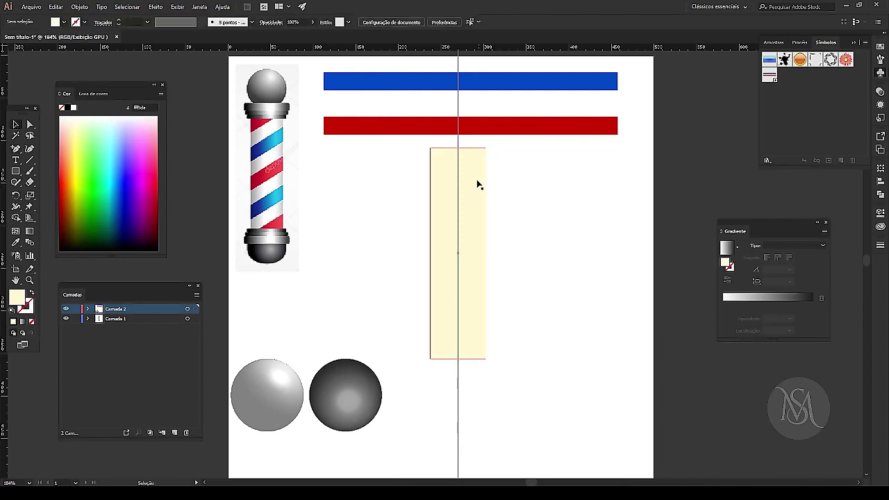
pyautogui.click(458, 143)
pyautogui.press('Delete')
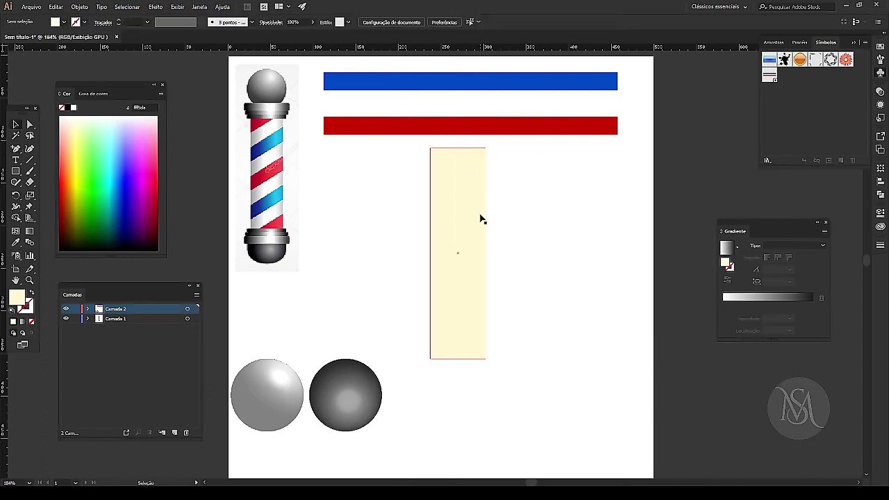
# Delete the rectangle's right-side anchors, leaving a narrow strip of its left half.
pyautogui.click(483, 216)
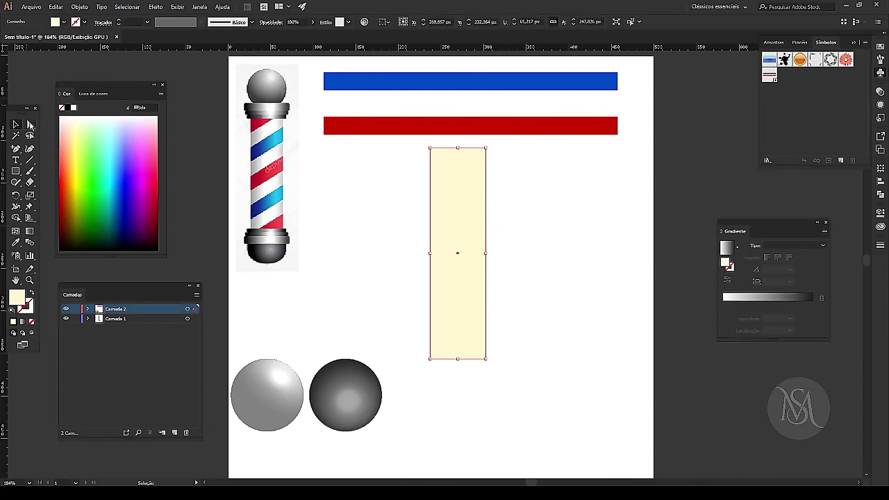
pyautogui.click(29, 125)
pyautogui.click(485, 148)
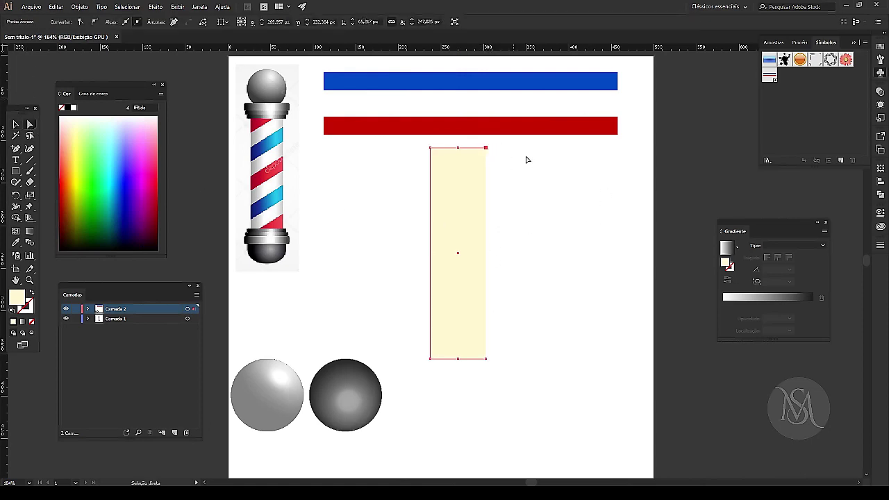
pyautogui.press('Delete')
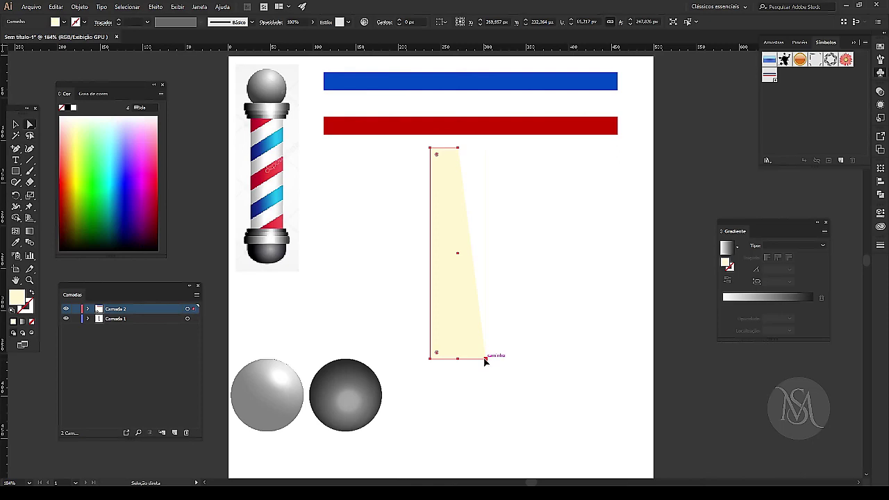
pyautogui.hotkey('ctrl', 'z')
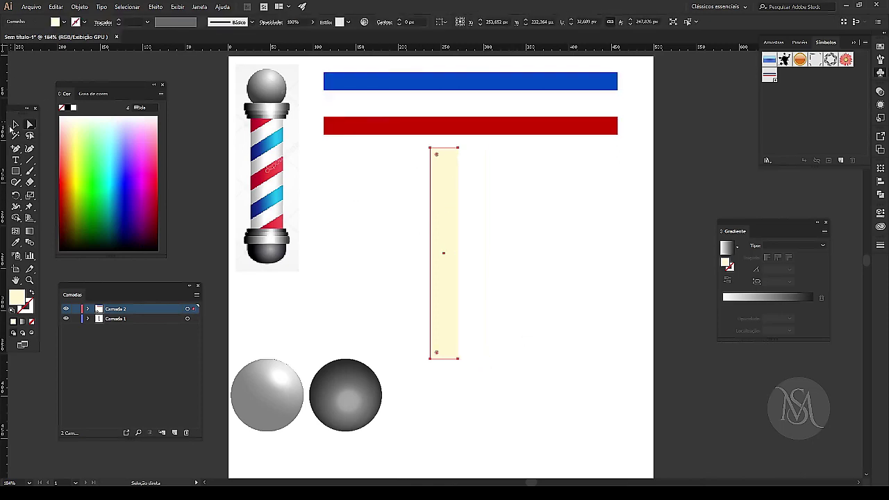
# Fill the strip white and apply a 3D Revolve around its right edge with preview on.
pyautogui.click(14, 125)
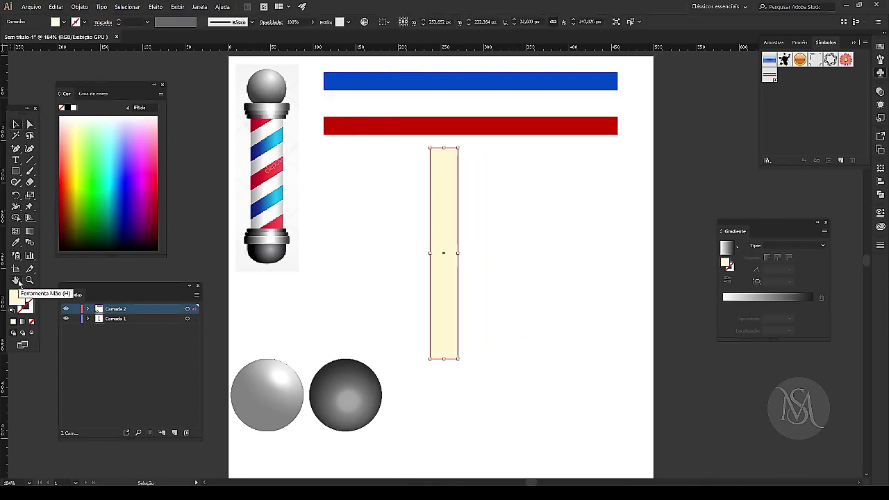
pyautogui.click(73, 108)
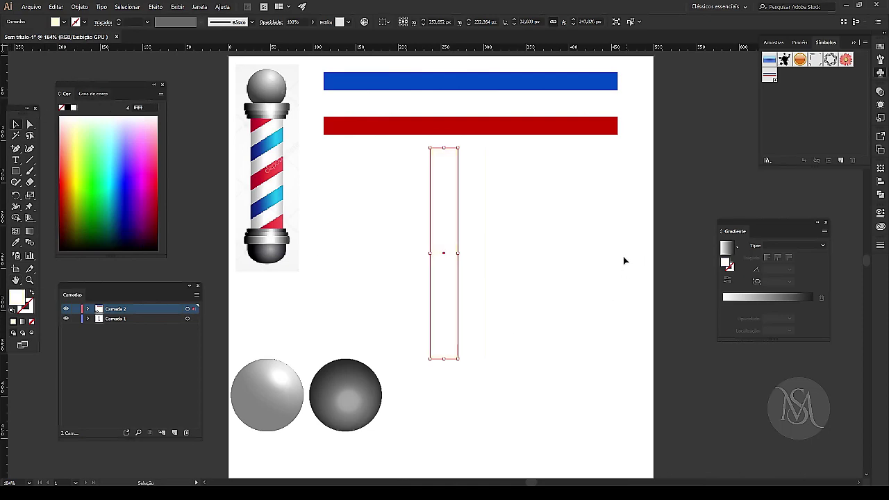
pyautogui.click(155, 6)
pyautogui.moveTo(230, 60)
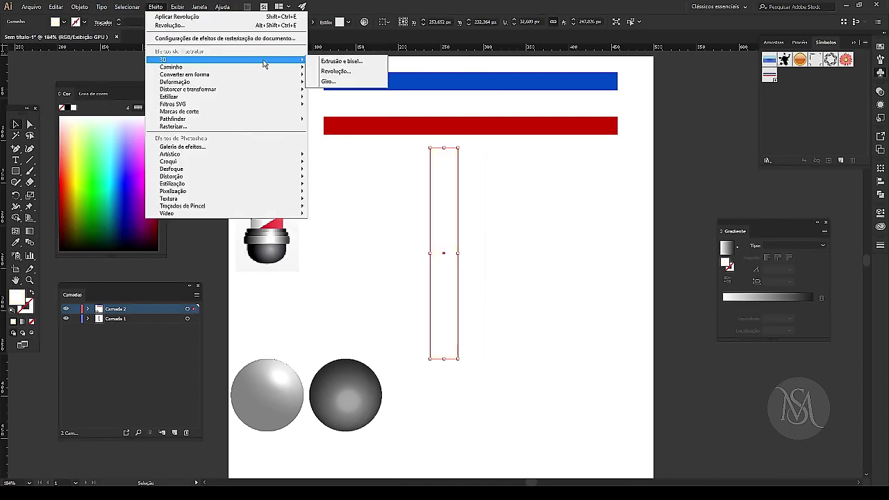
pyautogui.click(336, 70)
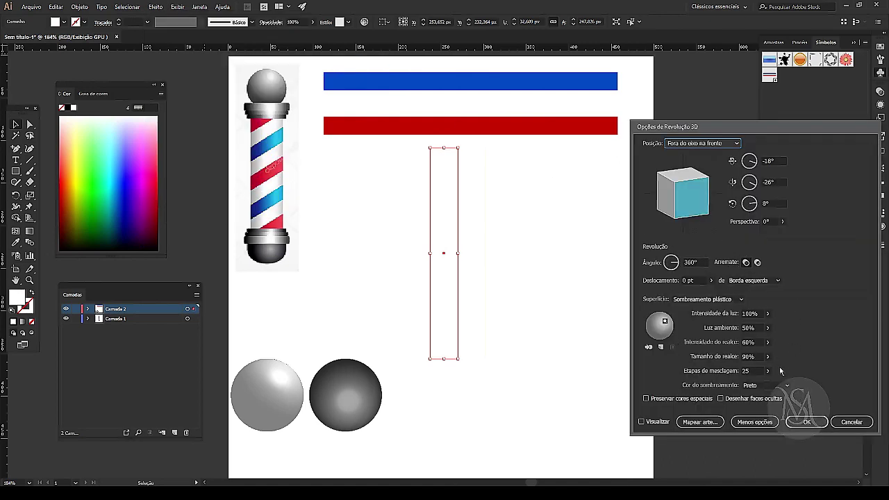
pyautogui.click(744, 281)
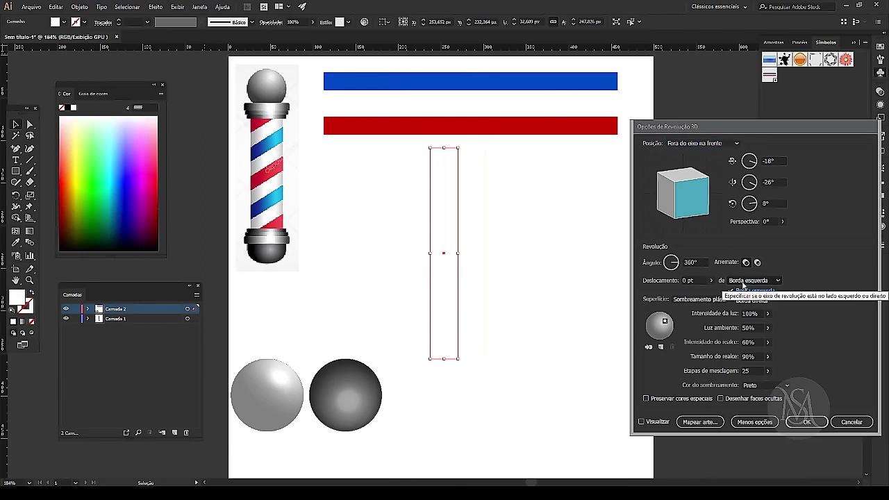
pyautogui.click(742, 301)
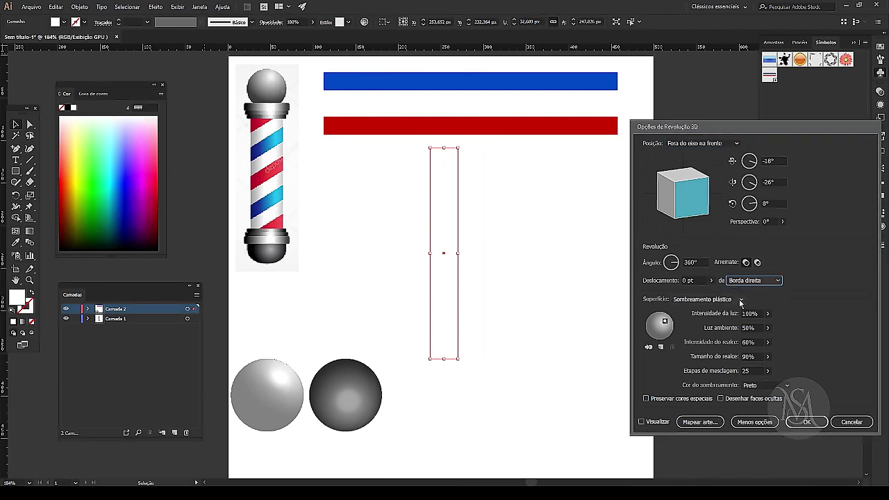
pyautogui.click(656, 422)
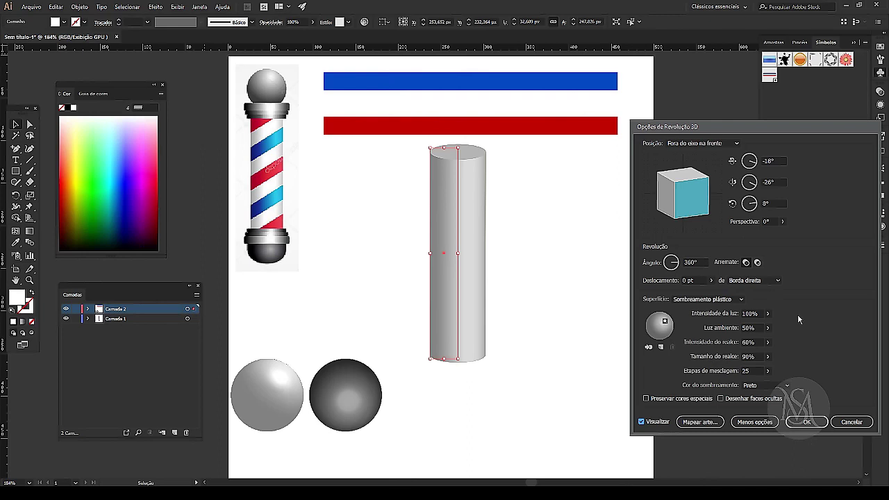
# Tilt the cylinder to a -5° Y-axis rotation and apply the revolve.
pyautogui.moveTo(689, 210); pyautogui.dragTo(688, 204)
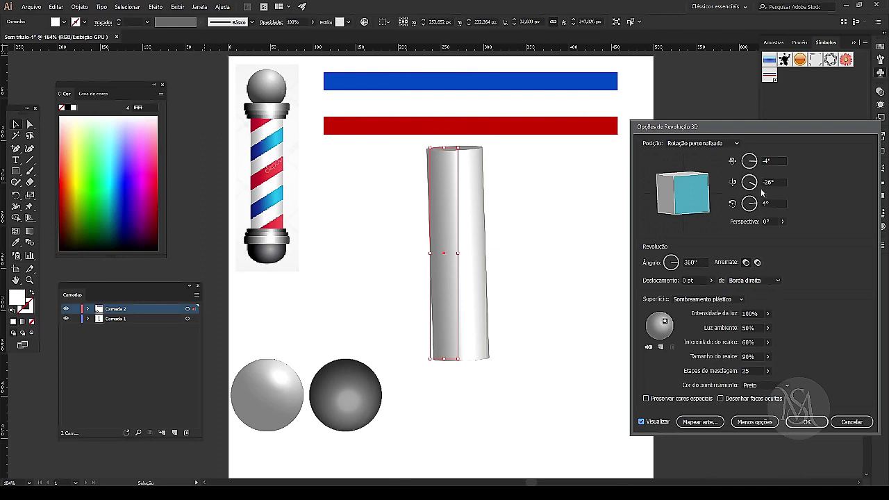
pyautogui.moveTo(752, 188); pyautogui.dragTo(760, 188)
pyautogui.press('Down')
pyautogui.press('Down')
pyautogui.press('Down')
pyautogui.press('Down')
pyautogui.hotkey('shift', 'Down')
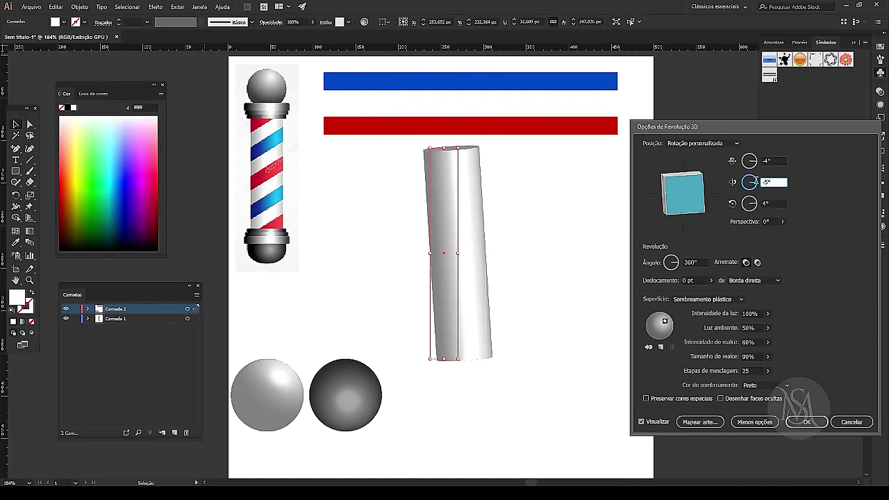
pyautogui.press('Return')
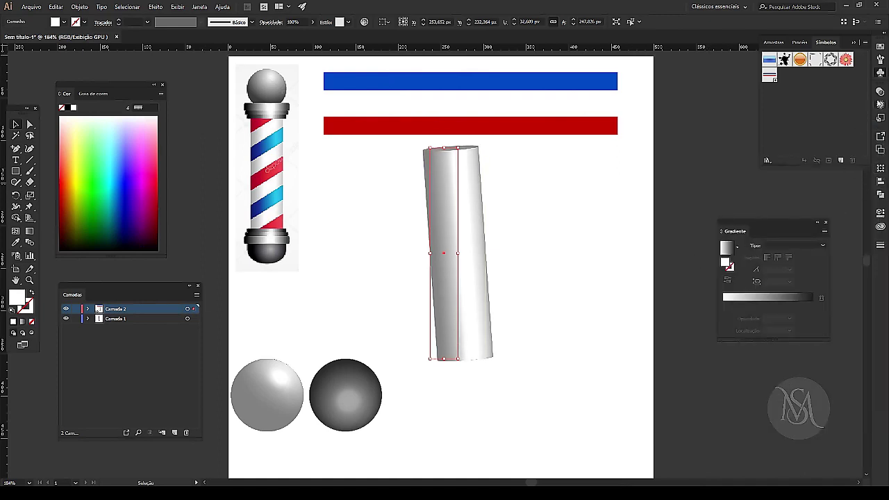
# Reopen the cylinder's 3D Revolve options and set X, Y and Z rotation to 0° with preview.
pyautogui.click(879, 104)
pyautogui.click(797, 137)
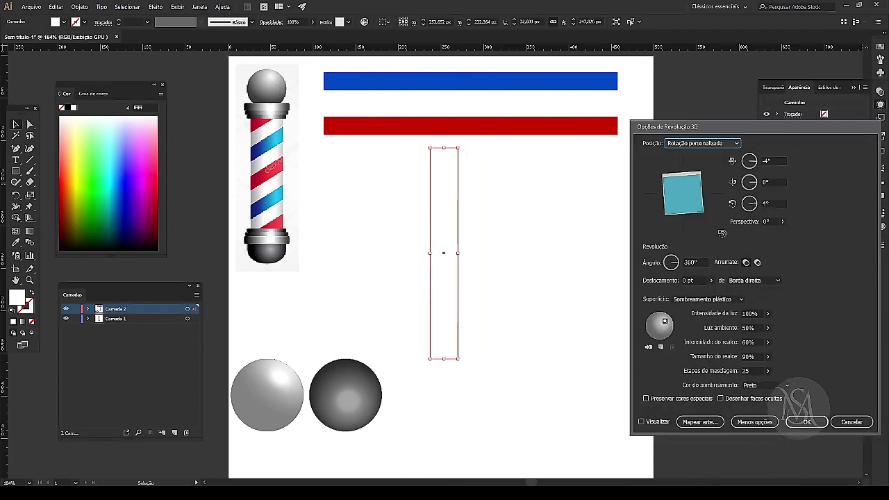
pyautogui.click(764, 160)
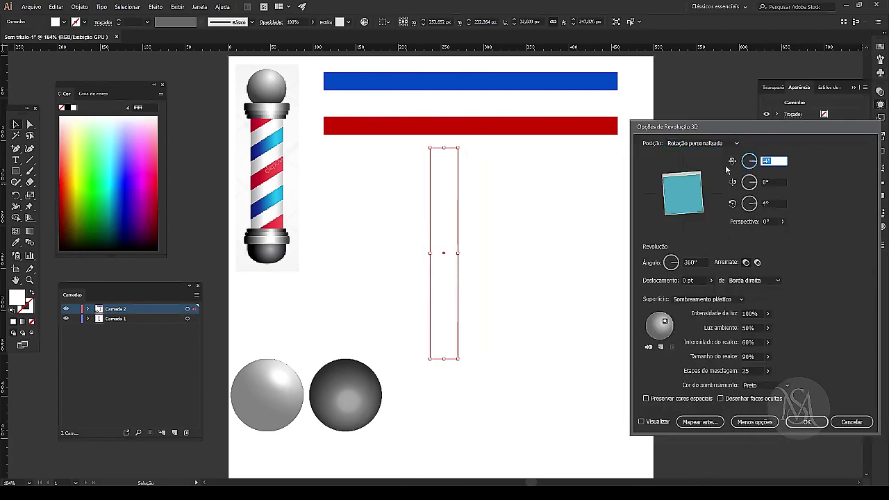
pyautogui.write('0')
pyautogui.press('Tab')
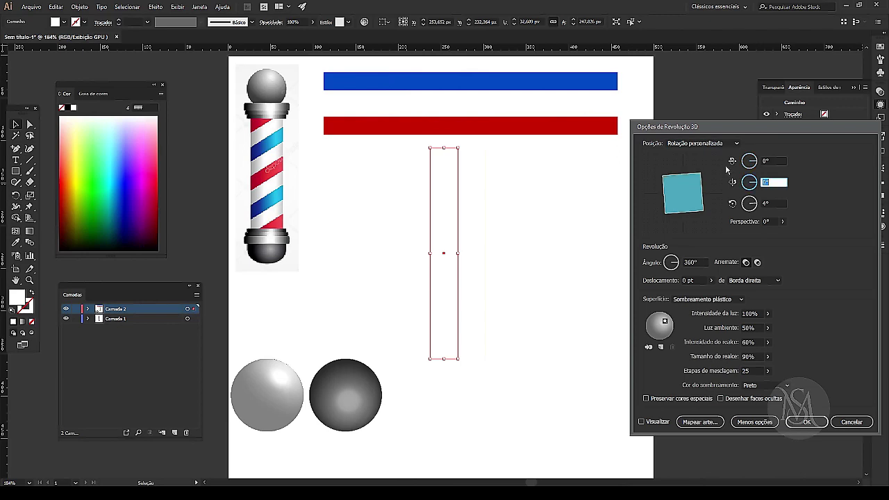
pyautogui.click(649, 424)
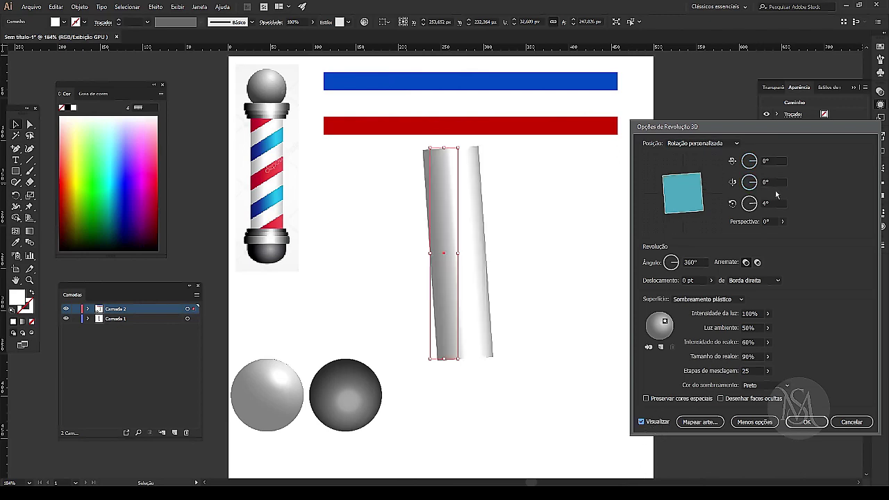
pyautogui.doubleClick(771, 203)
pyautogui.press('Tab')
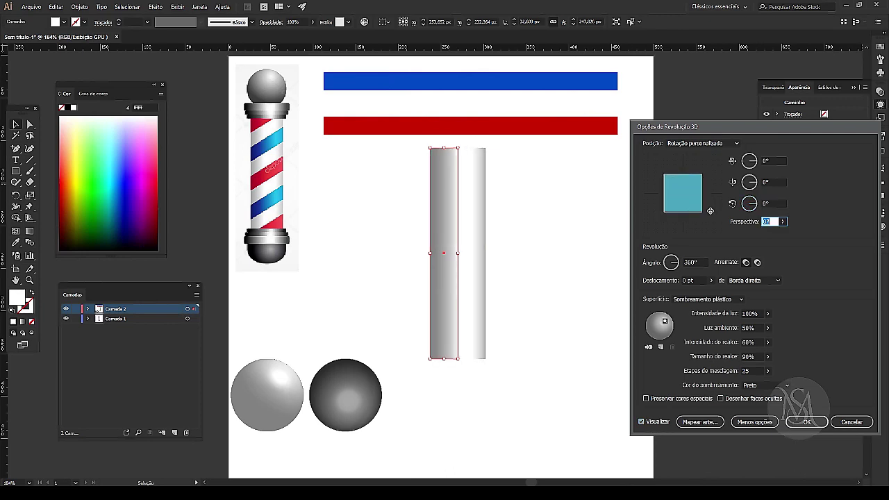
pyautogui.click(706, 422)
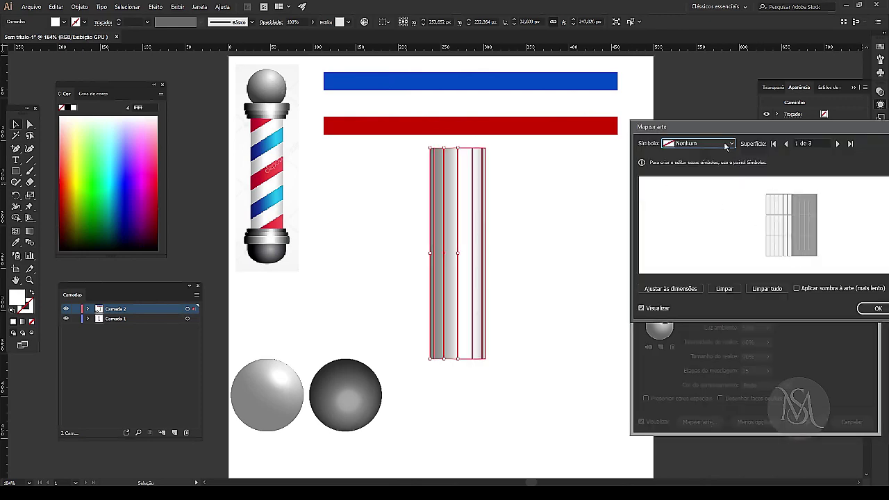
# Preview the faixa pirulito symbol spiralling diagonally on the cylinder, then cancel Map Art and 3D Revolve.
pyautogui.click(725, 145)
pyautogui.click(696, 227)
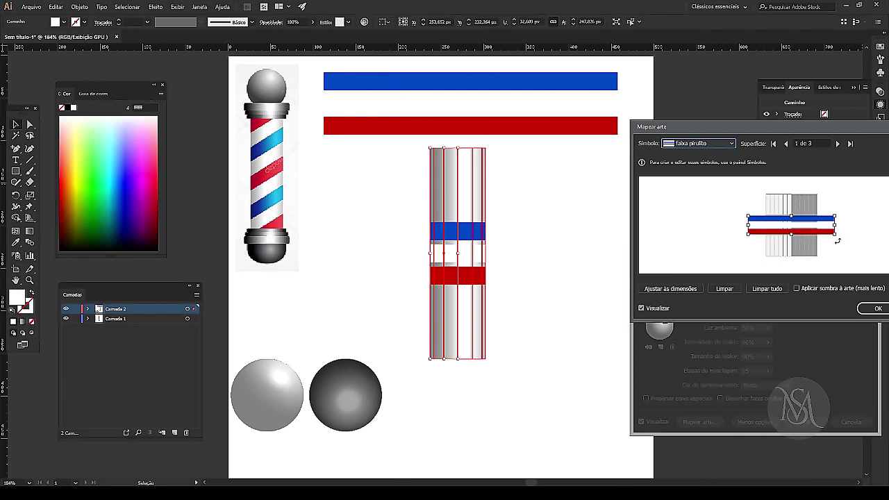
pyautogui.moveTo(838, 240); pyautogui.dragTo(845, 198)
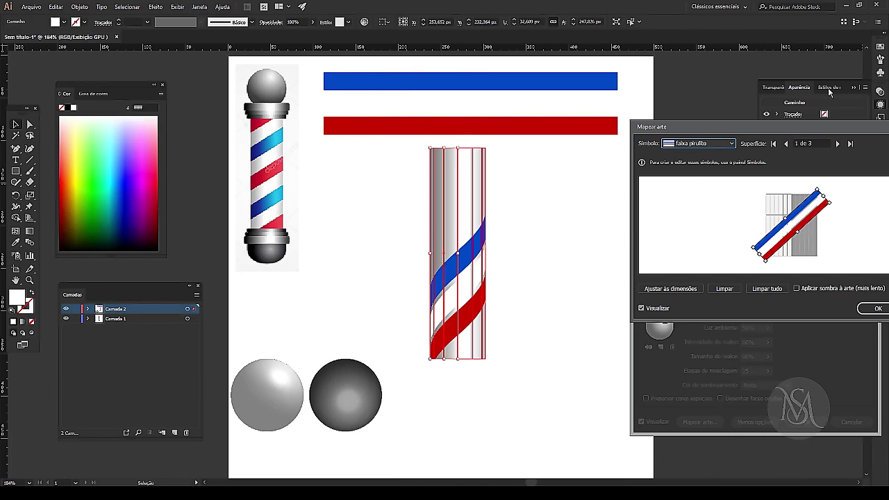
pyautogui.moveTo(791, 133); pyautogui.dragTo(708, 134)
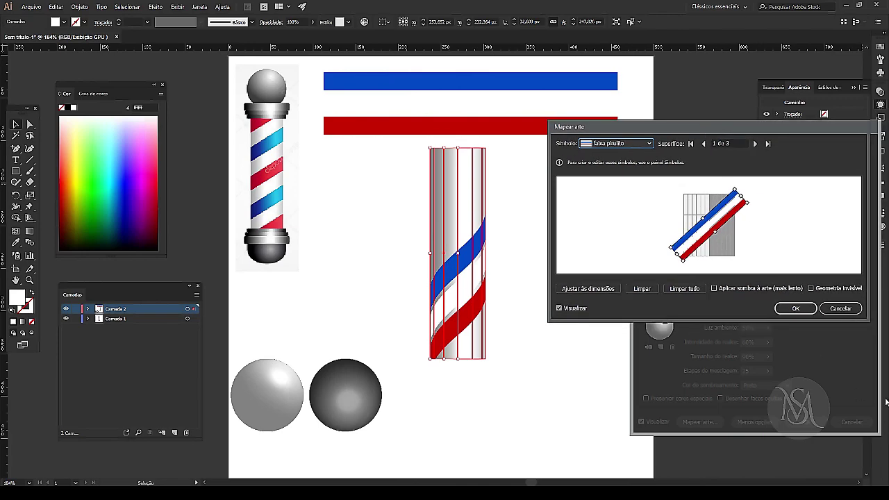
pyautogui.click(841, 308)
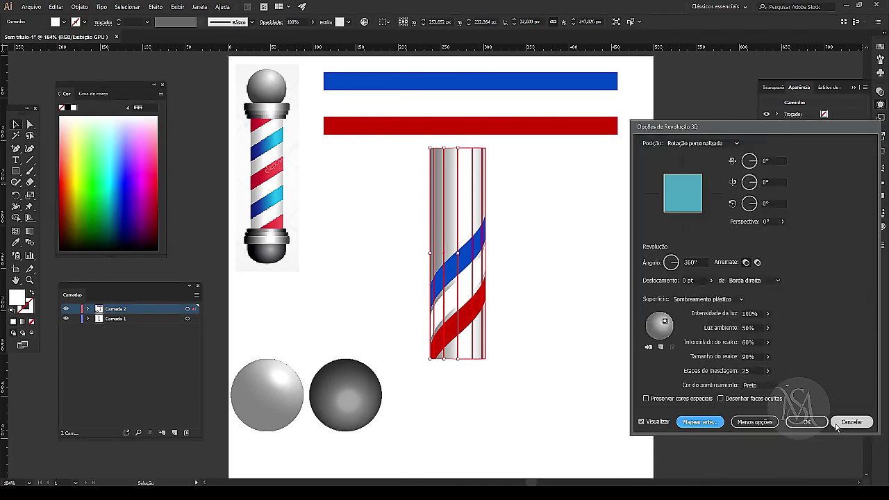
pyautogui.click(838, 423)
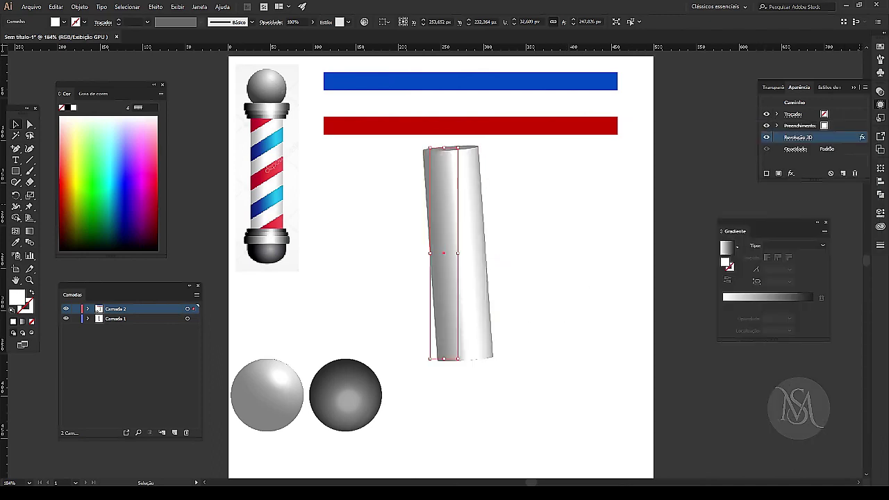
# Delete the faixa pirulito symbol, expanding its instances so the bars stay as artwork.
pyautogui.click(879, 73)
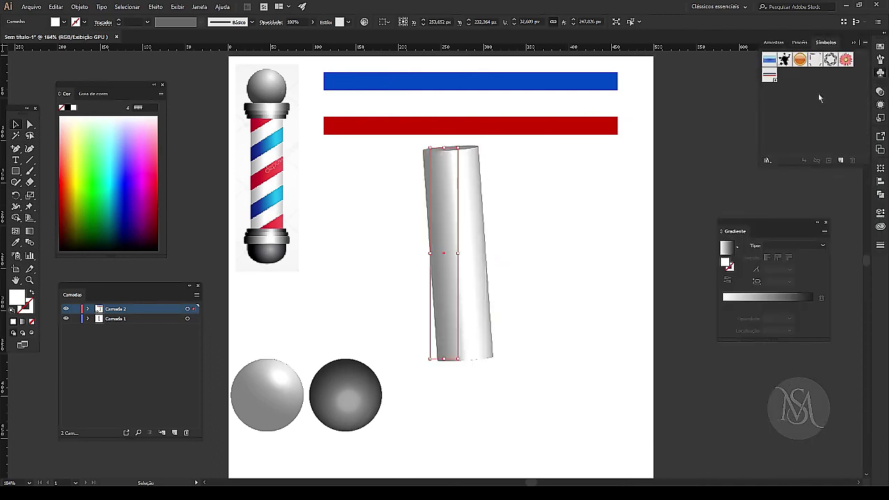
pyautogui.click(852, 161)
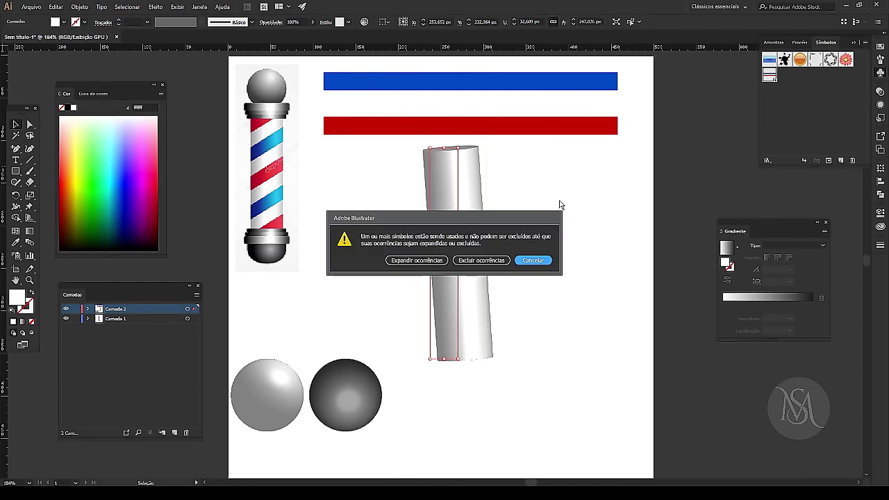
pyautogui.click(479, 259)
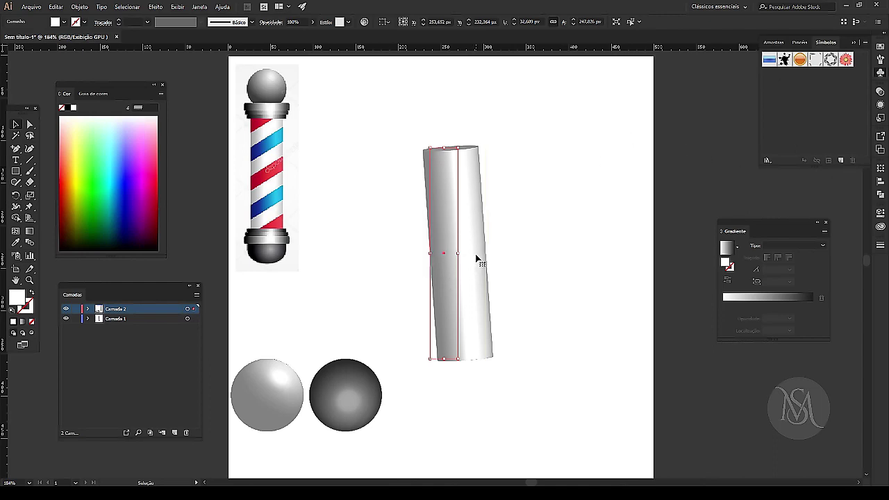
pyautogui.hotkey('ctrl', 'z')
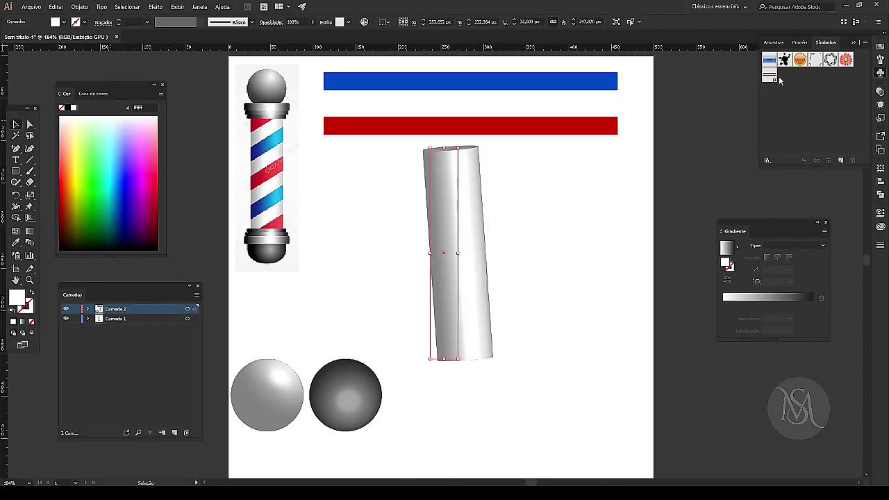
pyautogui.click(769, 76)
pyautogui.click(852, 160)
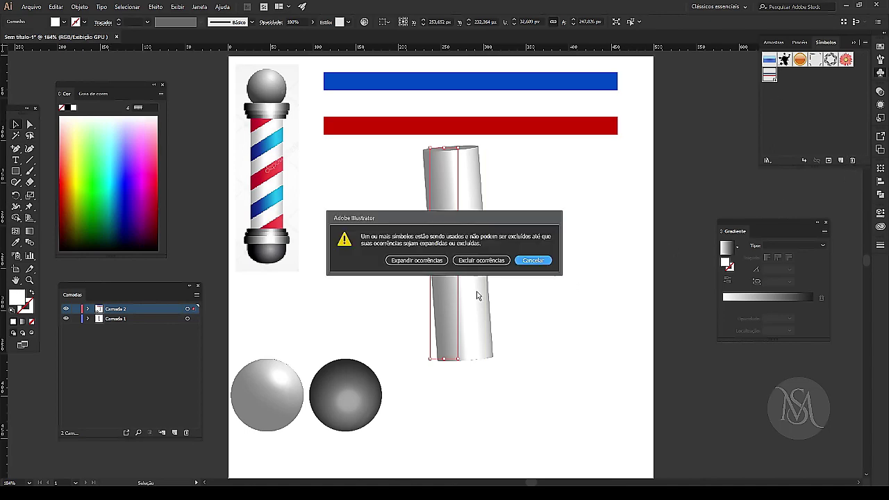
pyautogui.click(417, 261)
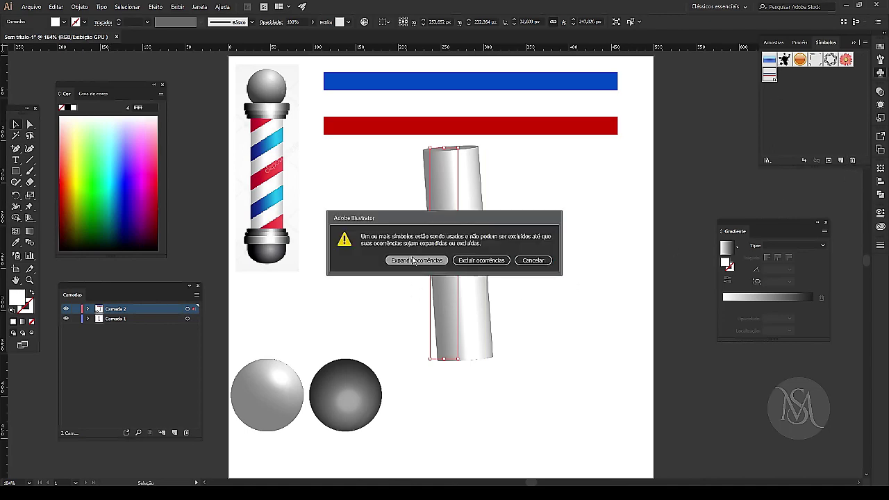
# Move the cylinder off the artboard to the right and select the stripe bars.
pyautogui.click(637, 176)
pyautogui.moveTo(462, 224); pyautogui.dragTo(703, 255)
pyautogui.moveTo(422, 66); pyautogui.dragTo(459, 127)
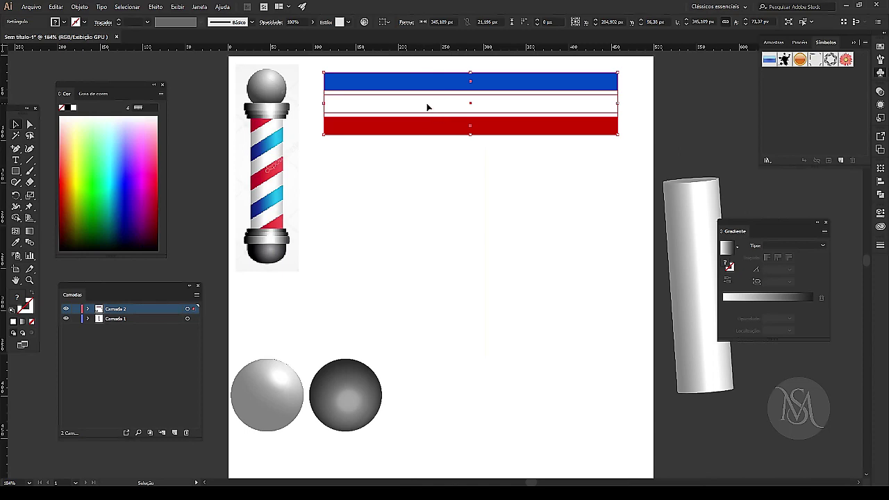
pyautogui.click(357, 182)
pyautogui.click(366, 98)
pyautogui.press('ctrl')
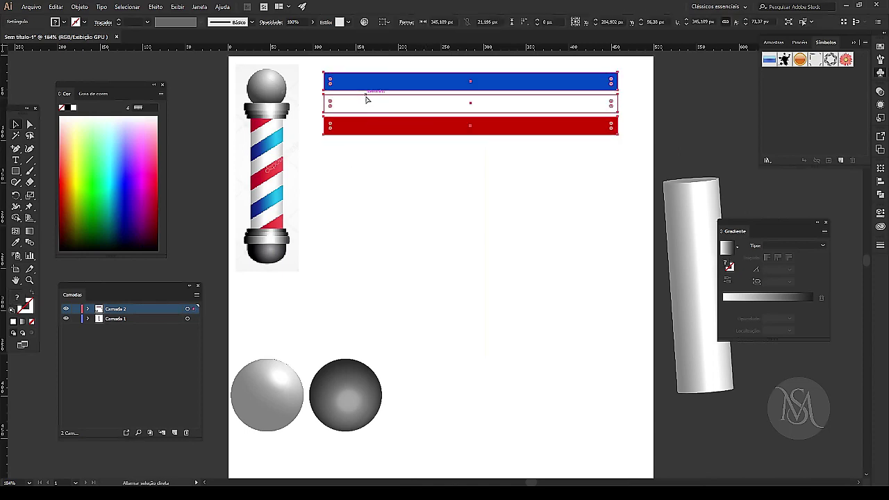
# Duplicate the stripe bar group, placing the copy further down the page.
pyautogui.click(79, 6)
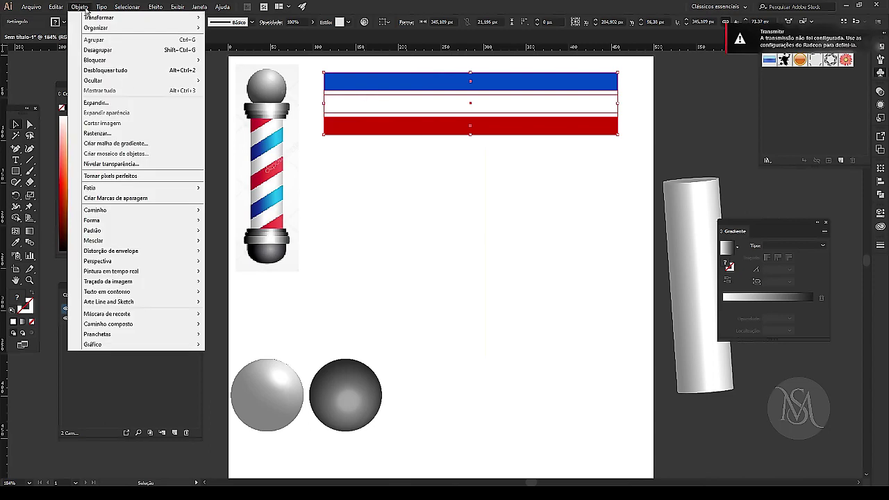
pyautogui.click(112, 52)
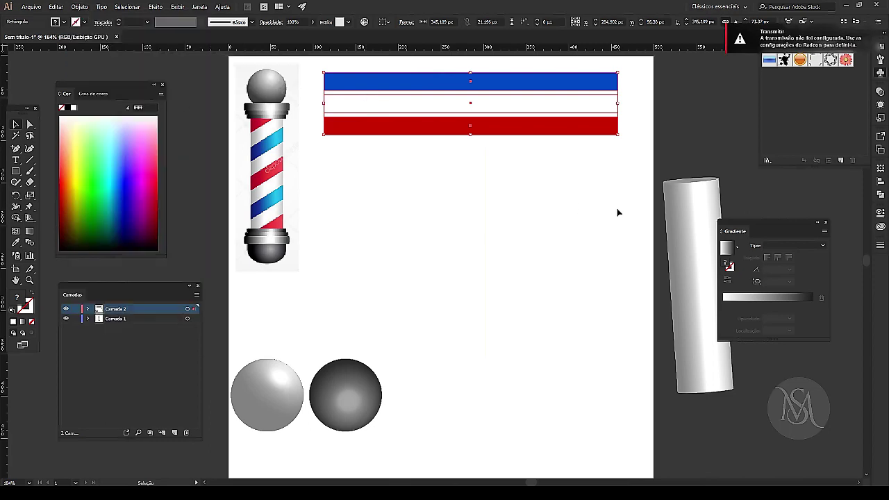
pyautogui.click(457, 97)
pyautogui.click(457, 97)
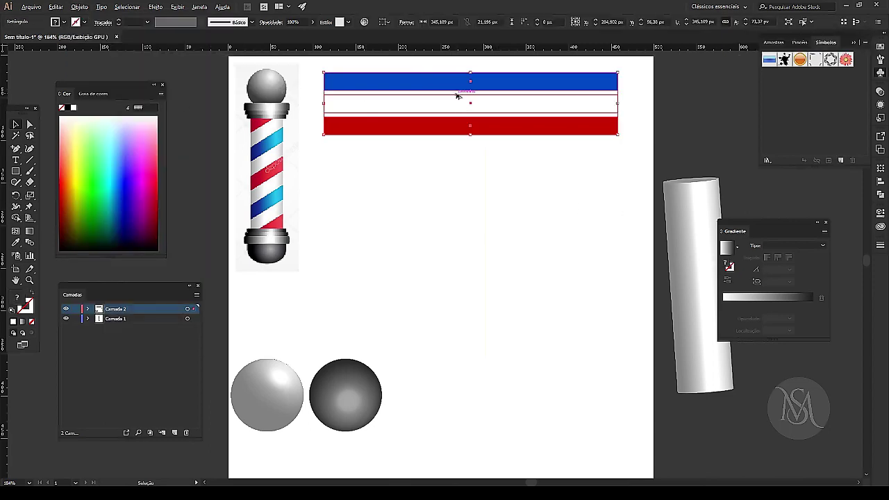
pyautogui.moveTo(456, 96); pyautogui.dragTo(460, 123)
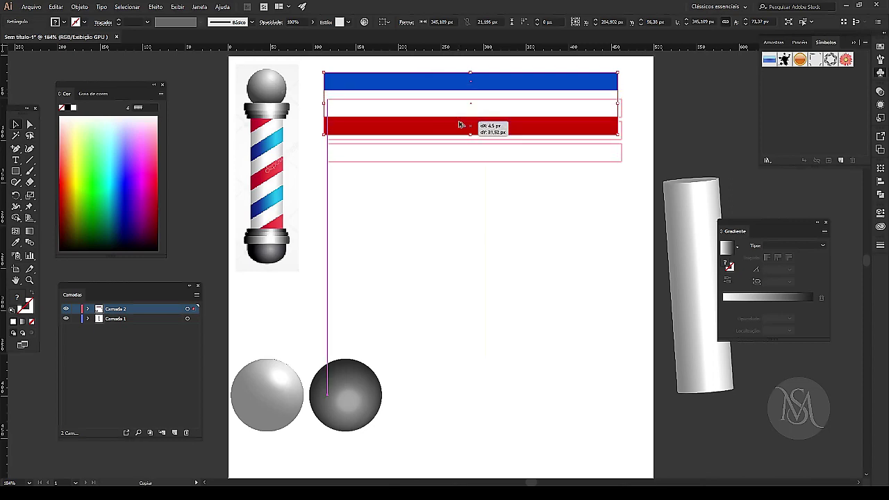
pyautogui.hotkey('ctrl', 'z')
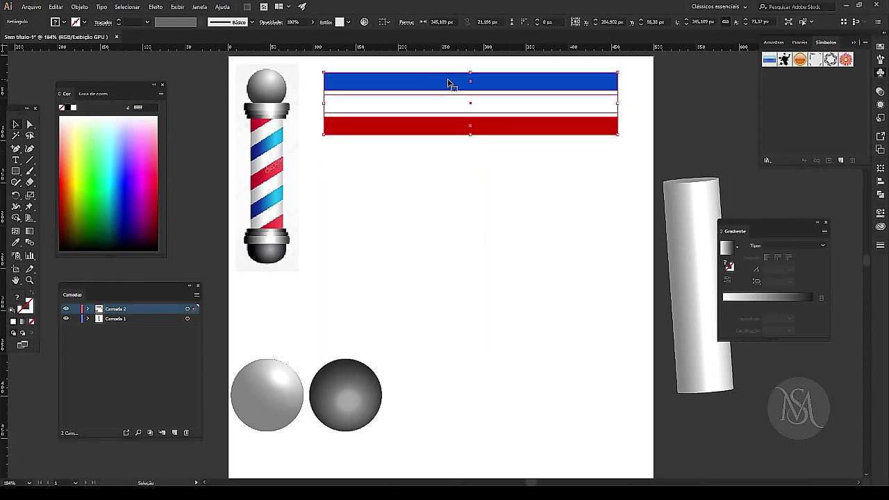
pyautogui.moveTo(440, 84); pyautogui.dragTo(436, 151)
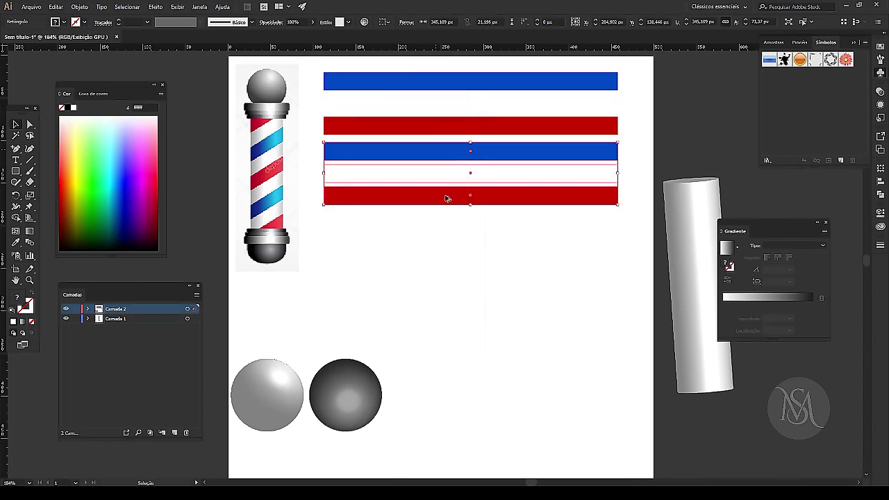
pyautogui.click(494, 270)
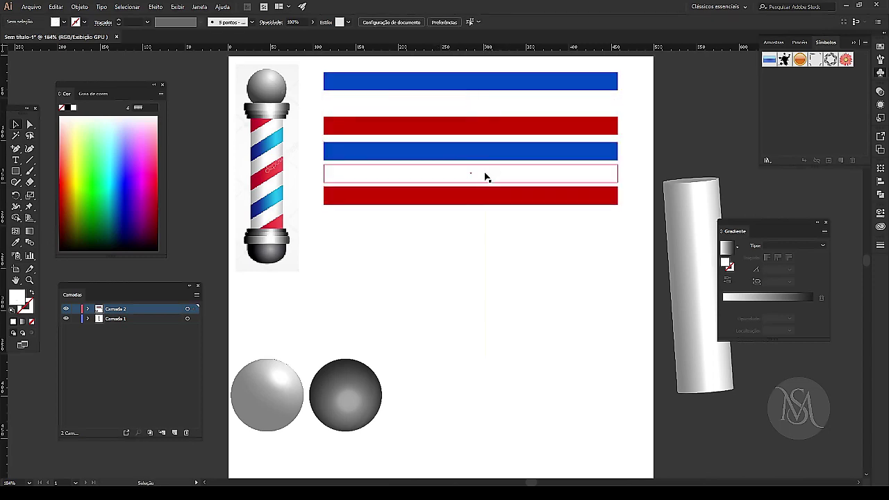
# Delete the lower red bar inside the bar group.
pyautogui.doubleClick(483, 203)
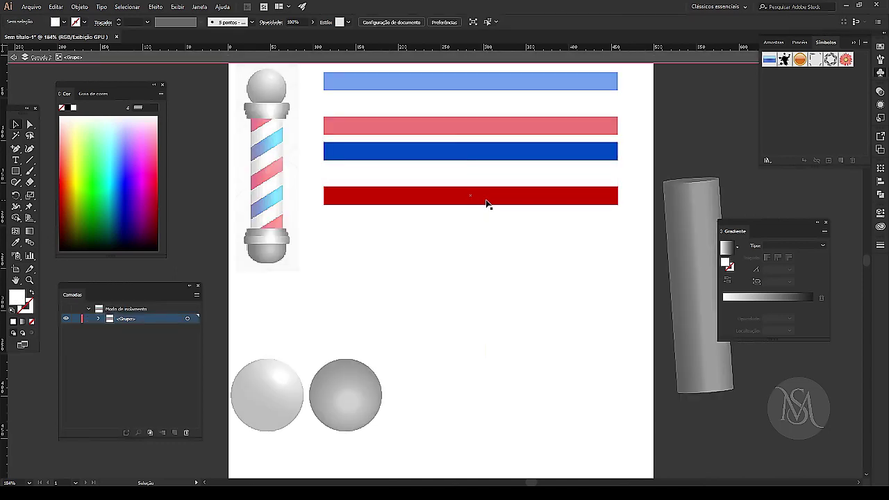
pyautogui.click(486, 205)
pyautogui.press('Delete')
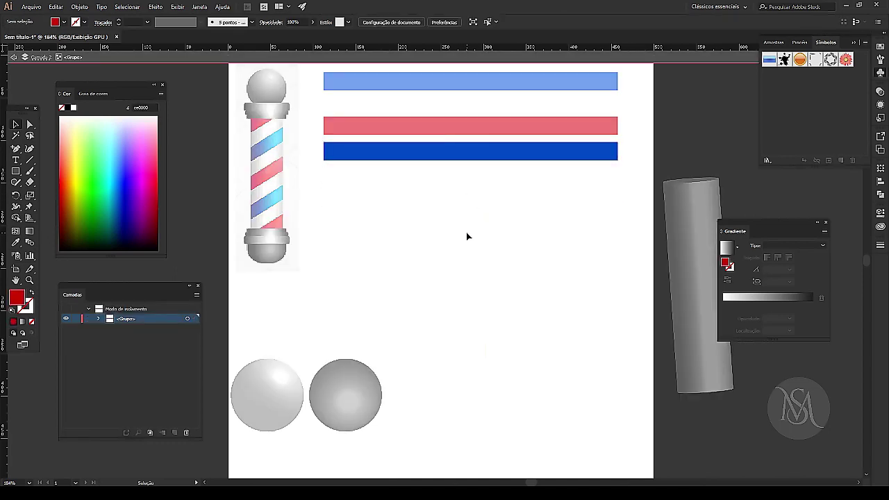
pyautogui.click(13, 57)
# Marquee-select all the stripe bars and delete them.
pyautogui.scroll(2, 494, 282)
pyautogui.scroll(1, 458, 111)
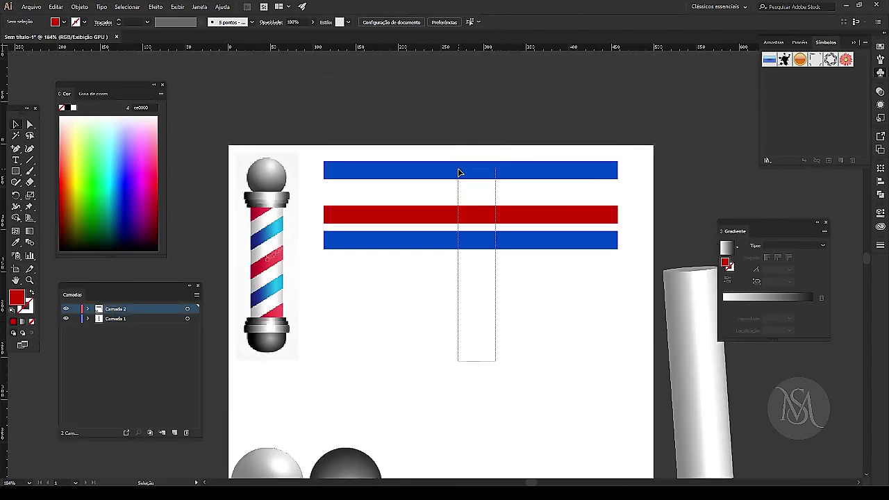
pyautogui.click(452, 156)
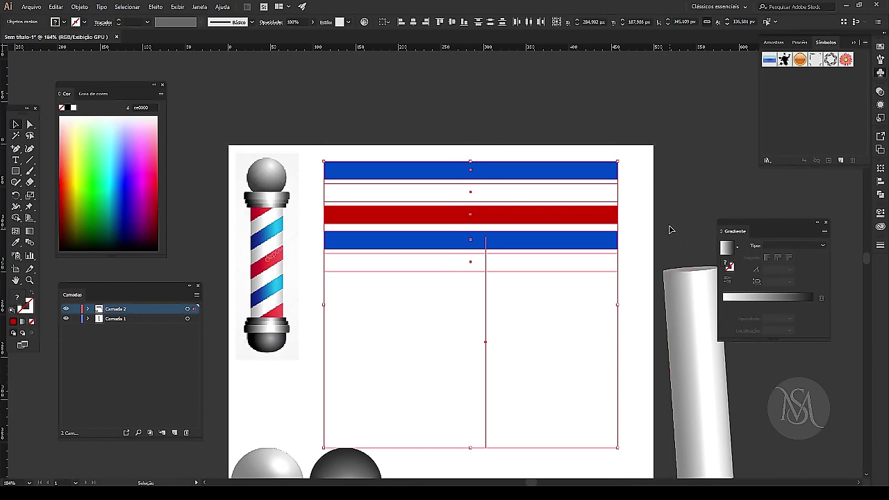
pyautogui.click(575, 270)
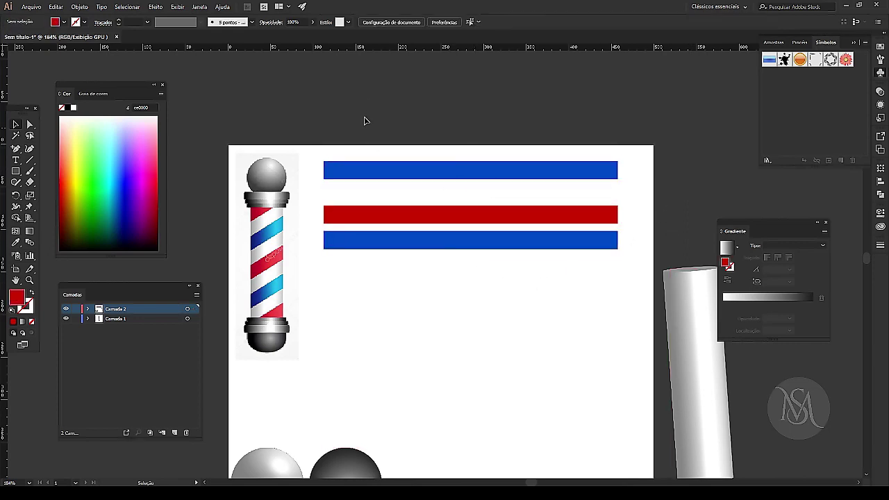
pyautogui.moveTo(363, 119); pyautogui.dragTo(426, 321)
pyautogui.press('Delete')
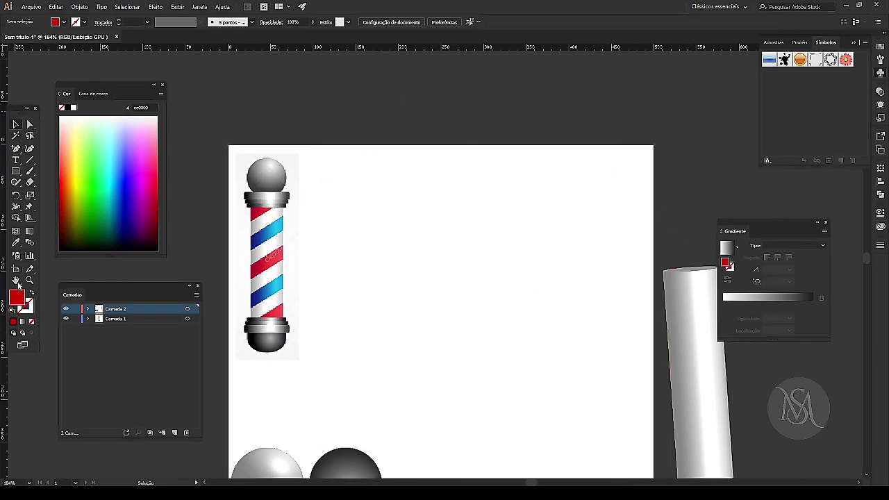
# Draw a wide new rectangle and stack two copies of the red bar below the original.
pyautogui.click(15, 171)
pyautogui.moveTo(324, 160); pyautogui.dragTo(328, 162)
pyautogui.moveTo(603, 183); pyautogui.dragTo(623, 178)
pyautogui.click(15, 125)
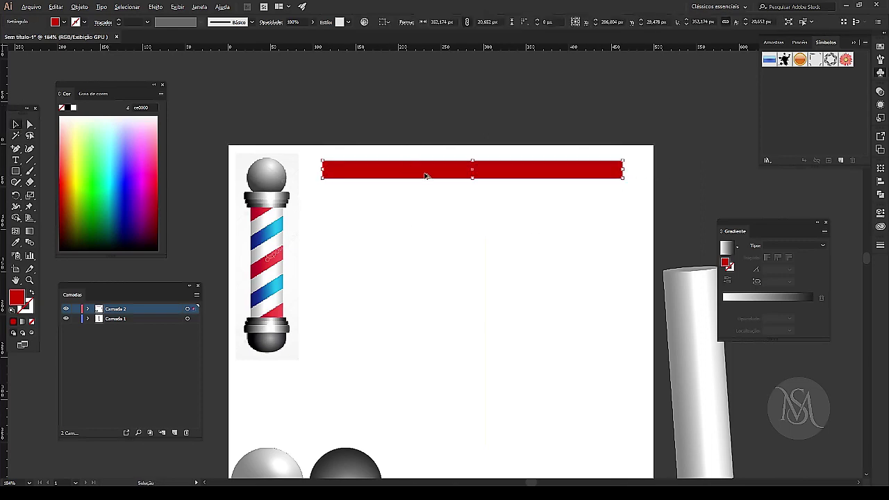
pyautogui.moveTo(428, 177)
pyautogui.mouseDown()
pyautogui.moveTo(431, 205)
pyautogui.moveTo(414, 185)
pyautogui.moveTo(339, 202)
pyautogui.moveTo(329, 182)
pyautogui.mouseUp()
pyautogui.moveTo(428, 188); pyautogui.dragTo(417, 218)
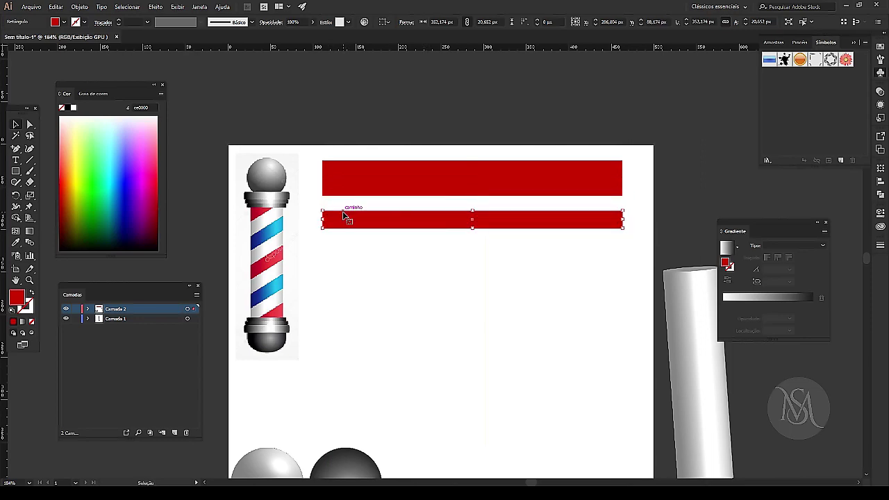
pyautogui.moveTo(349, 215); pyautogui.dragTo(345, 201)
# Recolour the top bar blue and the middle bar white.
pyautogui.click(400, 244)
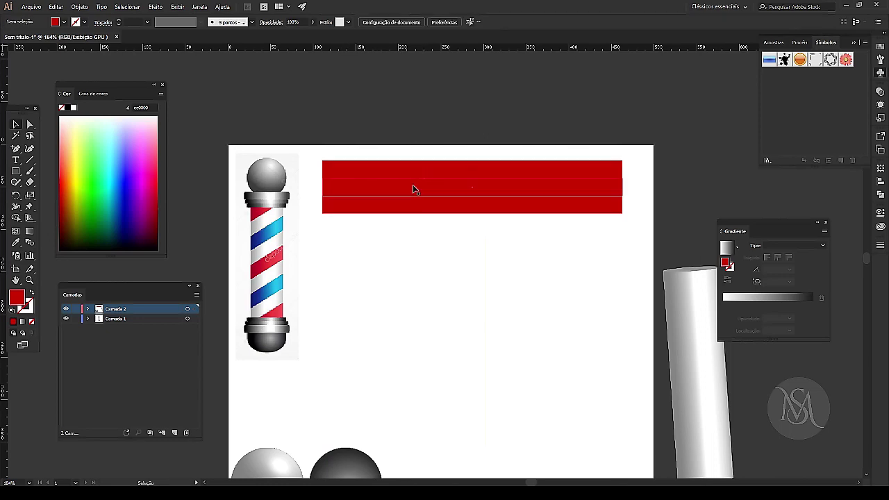
pyautogui.click(411, 174)
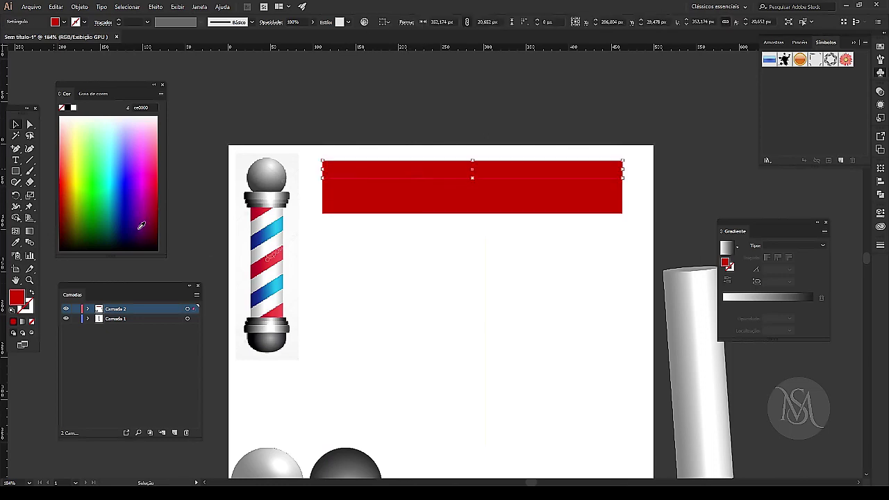
pyautogui.click(128, 195)
pyautogui.click(385, 186)
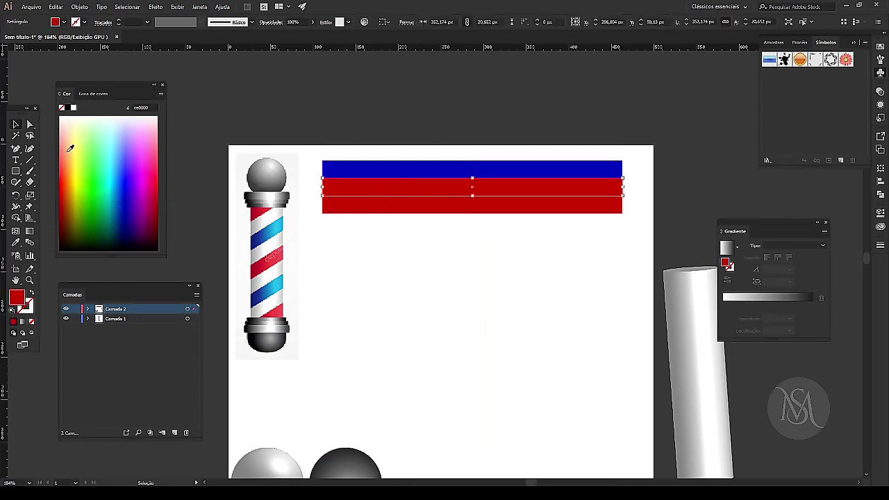
pyautogui.click(73, 108)
pyautogui.click(385, 206)
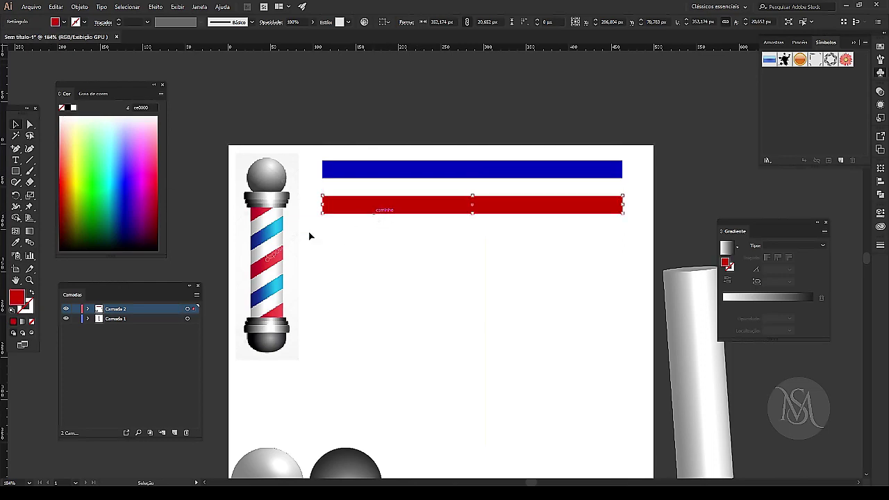
pyautogui.click(365, 248)
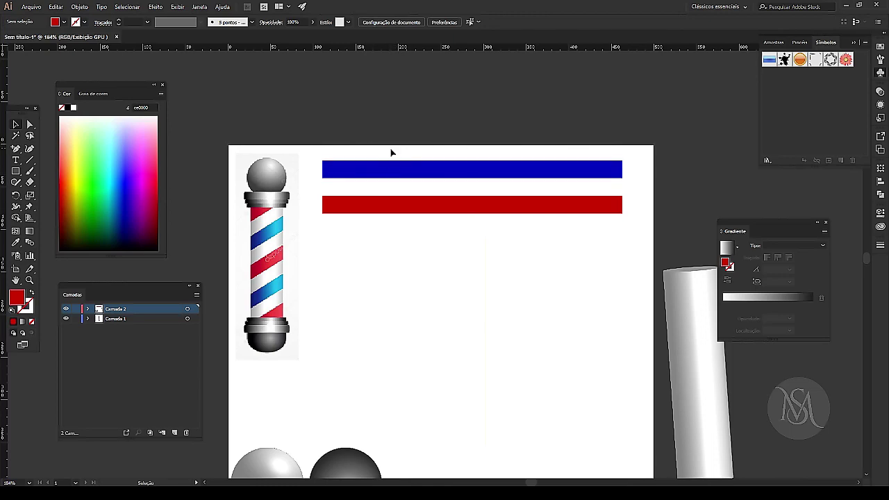
# Place a copy of the white strip below the red bar and delete the extra top blue bar.
pyautogui.moveTo(383, 194); pyautogui.dragTo(381, 228)
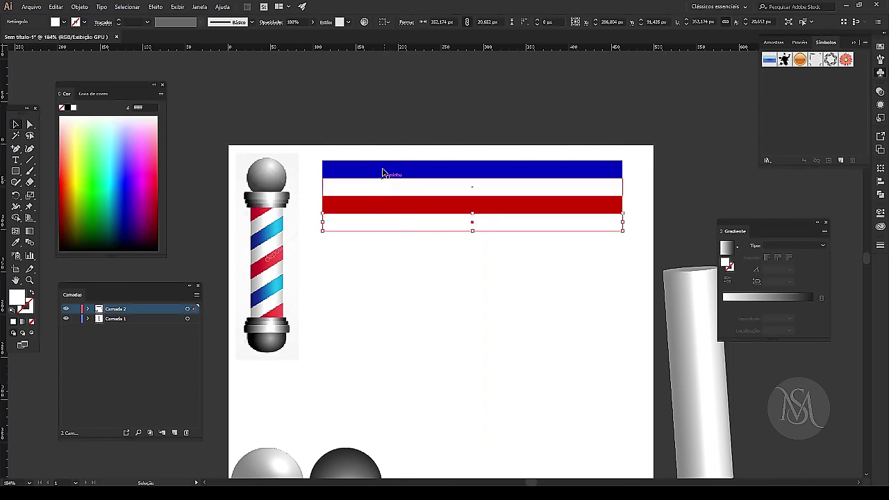
pyautogui.moveTo(381, 228); pyautogui.dragTo(382, 240)
pyautogui.click(397, 283)
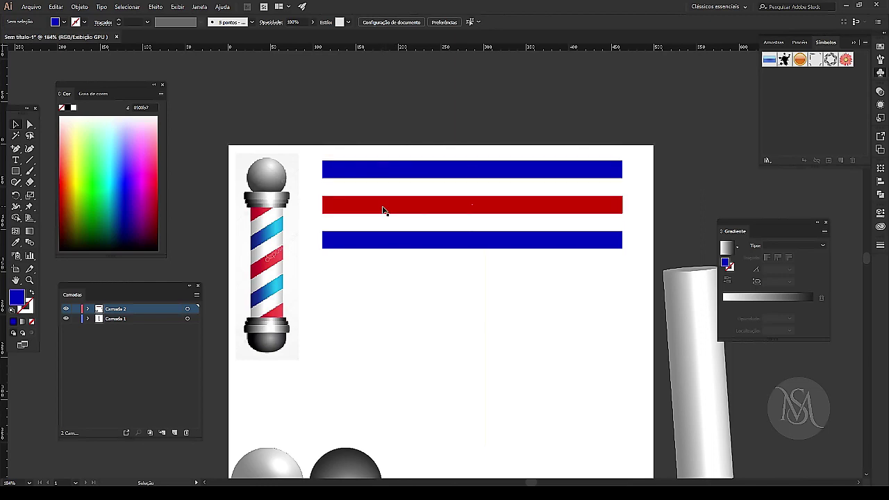
pyautogui.moveTo(384, 211); pyautogui.dragTo(384, 224)
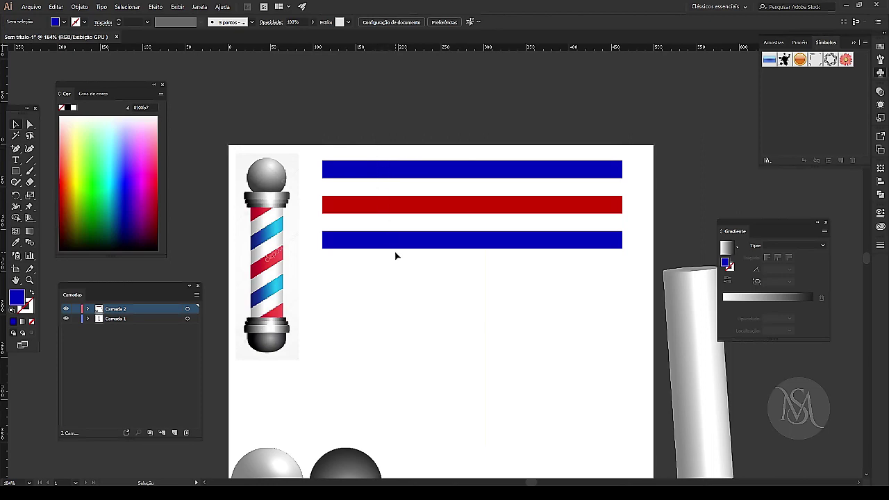
pyautogui.click(381, 173)
pyautogui.press('Delete')
# Move the stripe set up, undoing a stray drag of the white strip.
pyautogui.moveTo(372, 149); pyautogui.dragTo(426, 281)
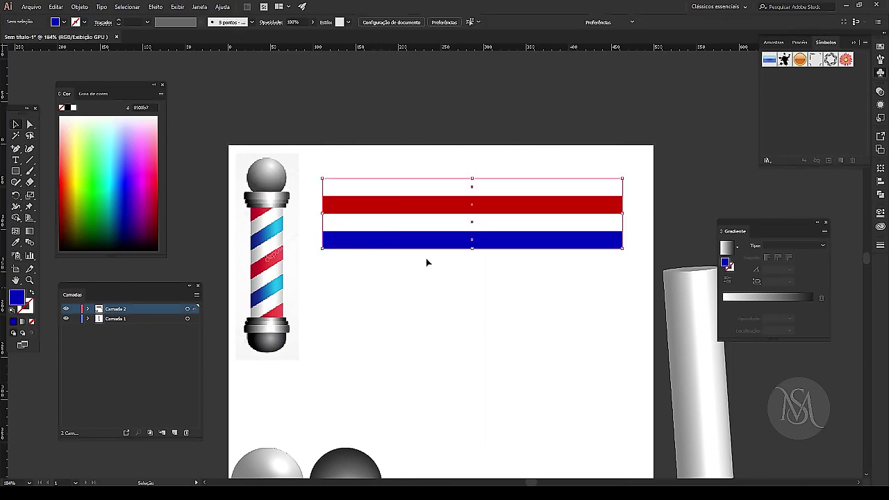
pyautogui.moveTo(426, 189); pyautogui.dragTo(426, 166)
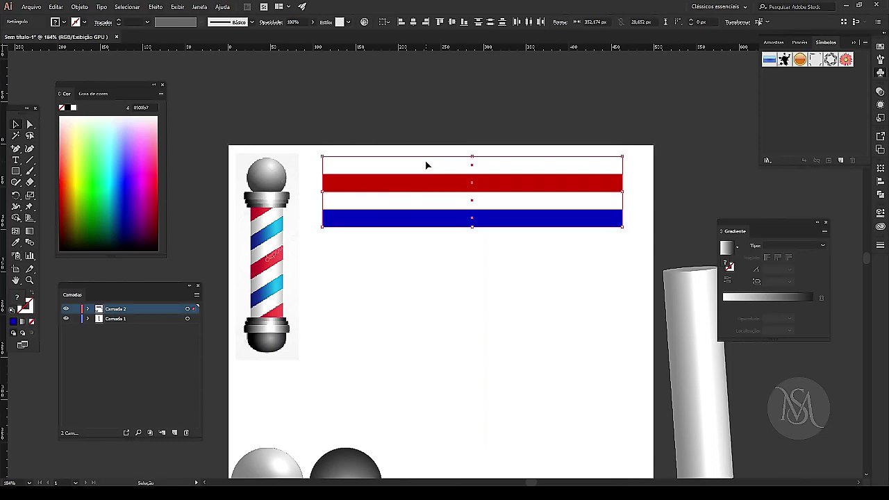
pyautogui.click(428, 256)
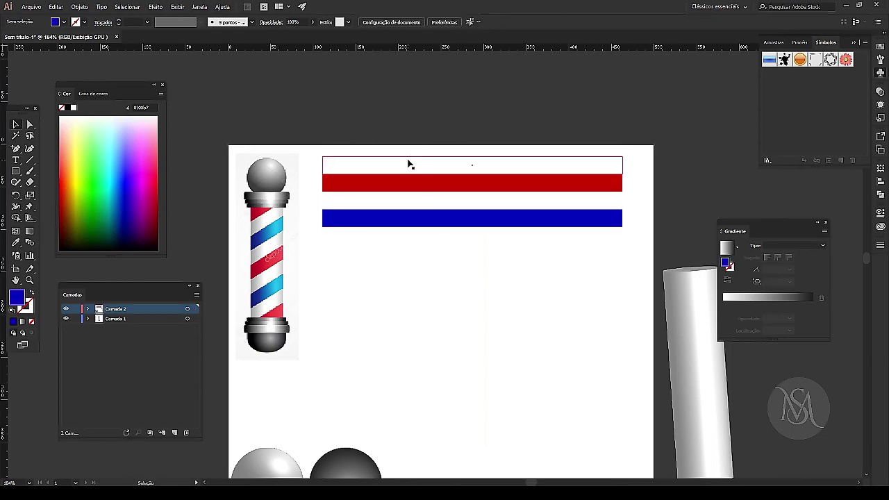
pyautogui.moveTo(408, 164); pyautogui.dragTo(415, 190)
pyautogui.hotkey('ctrl', 'z')
# Repeat the stripe set three times down the artboard with an Alt-drag copy and Ctrl+D.
pyautogui.moveTo(384, 126); pyautogui.dragTo(393, 232)
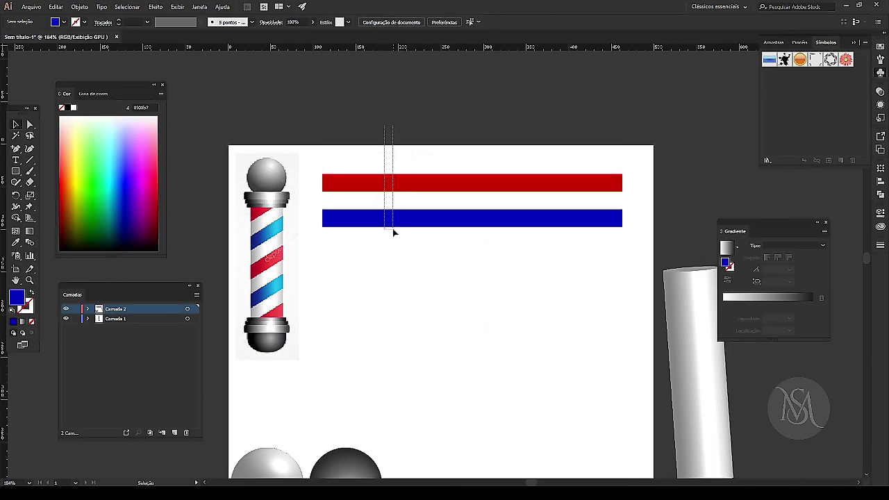
pyautogui.moveTo(389, 153); pyautogui.dragTo(391, 229)
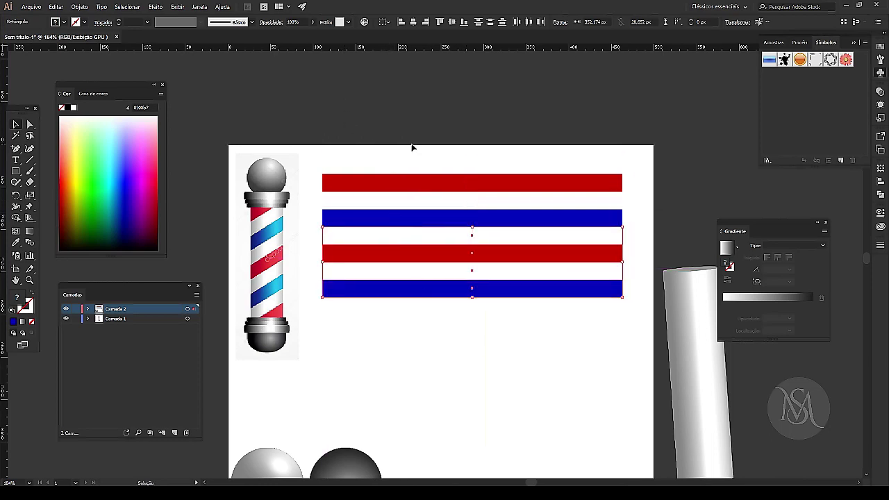
pyautogui.hotkey('ctrl', 'd')
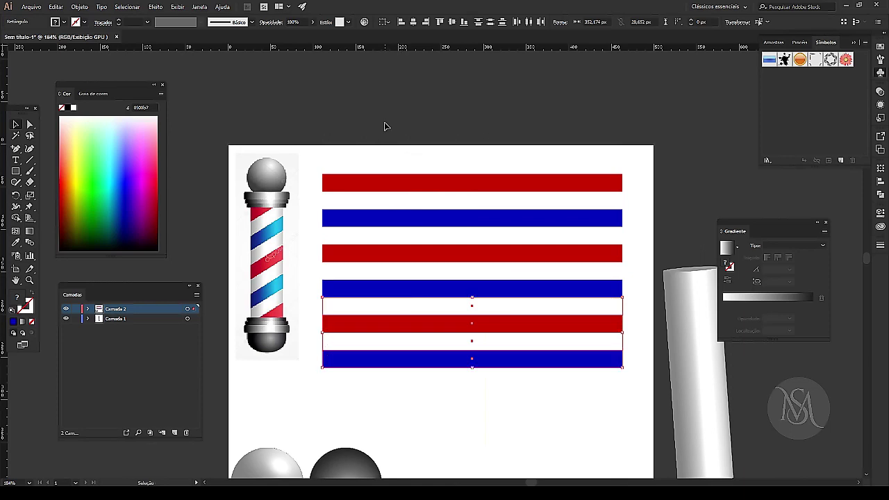
pyautogui.hotkey('ctrl', 'd')
pyautogui.scroll(-1, 493, 151)
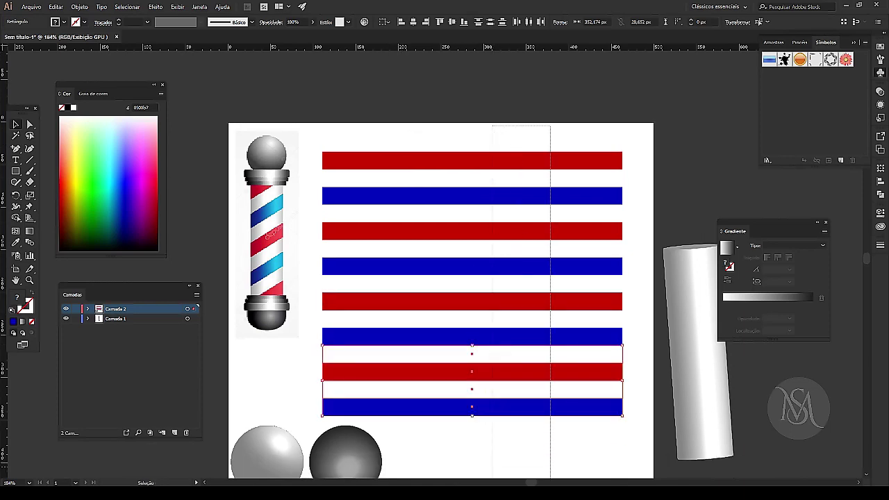
pyautogui.scroll(-2, 472, 277)
# Save all stripes as the symbol 'pirulito', delete them, and centre the cylinder.
pyautogui.hotkey('ctrl', 'a')
pyautogui.moveTo(611, 95); pyautogui.dragTo(789, 94)
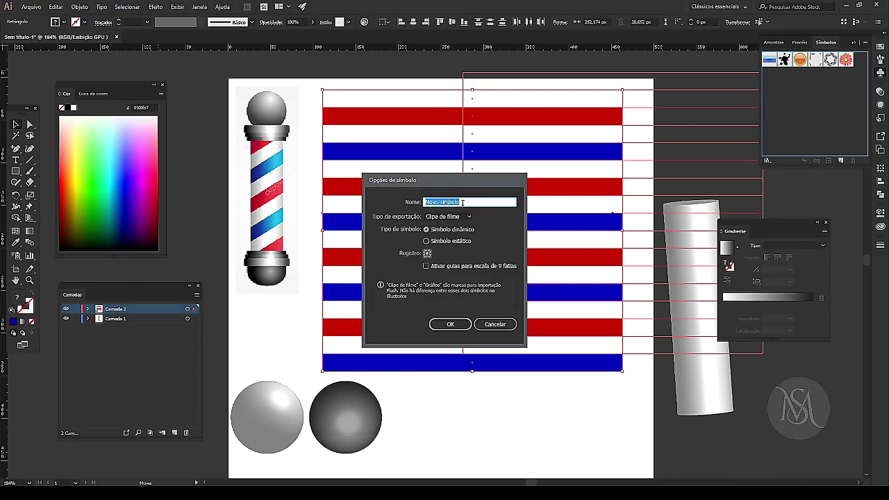
pyautogui.write('pirulito')
pyautogui.click(457, 325)
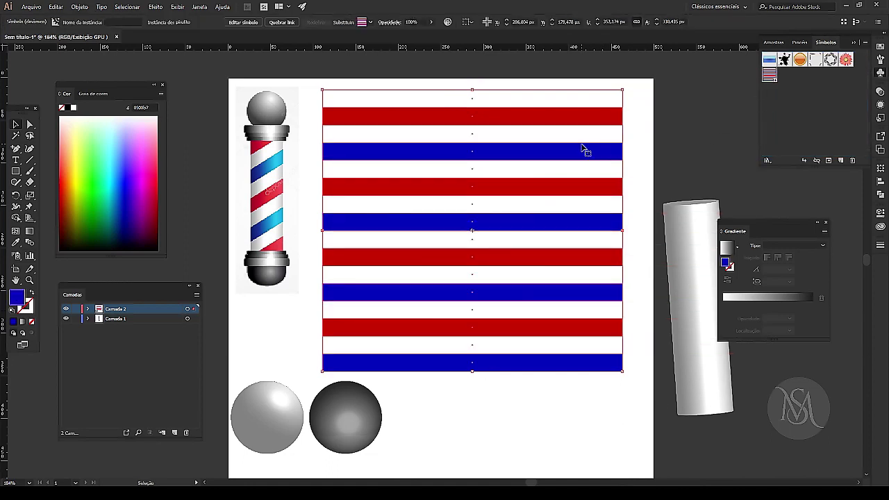
pyautogui.press('Delete')
pyautogui.moveTo(707, 246)
pyautogui.mouseDown()
pyautogui.moveTo(345, 124)
pyautogui.moveTo(456, 174)
pyautogui.mouseUp()
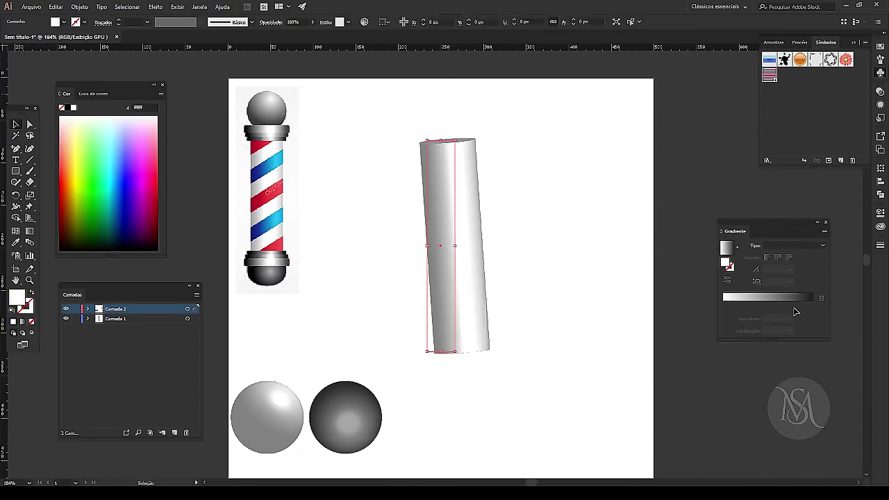
# In the cylinder's 3D Revolve settings, set both rotation angles to 0° with Preview on.
pyautogui.click(881, 104)
pyautogui.click(802, 141)
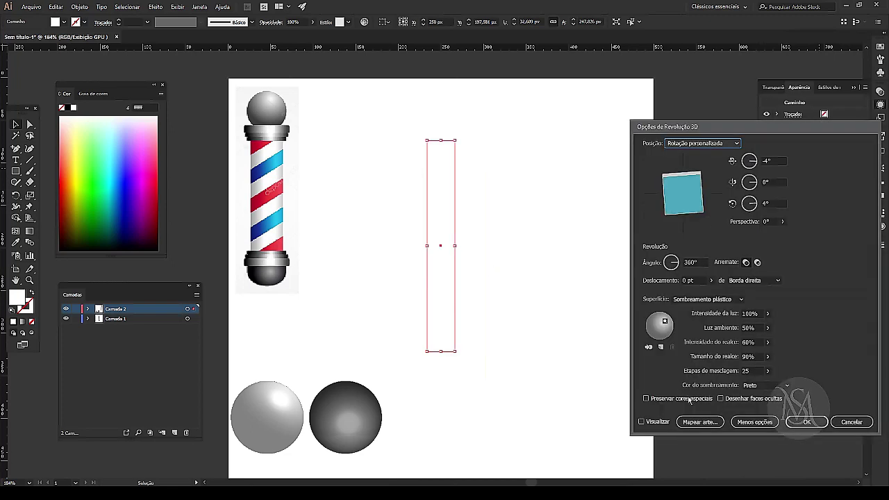
pyautogui.click(772, 161)
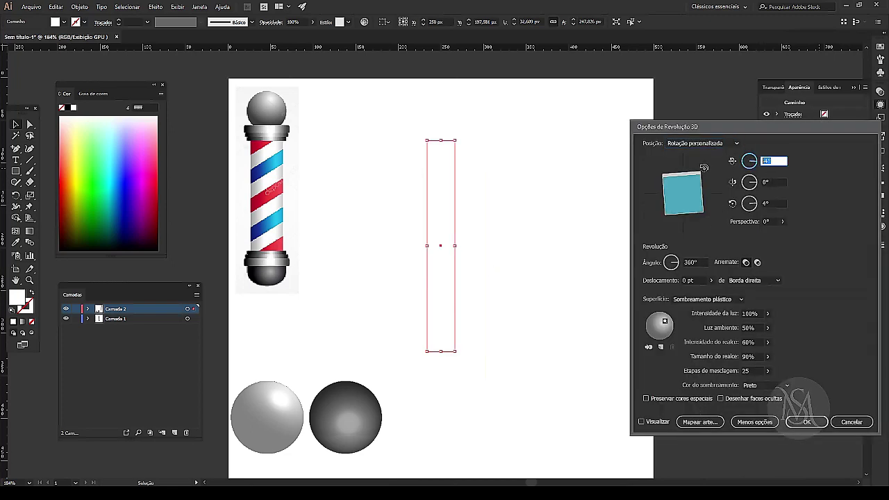
pyautogui.write('0')
pyautogui.press('Tab')
pyautogui.press('Tab')
pyautogui.write('0')
pyautogui.press('Tab')
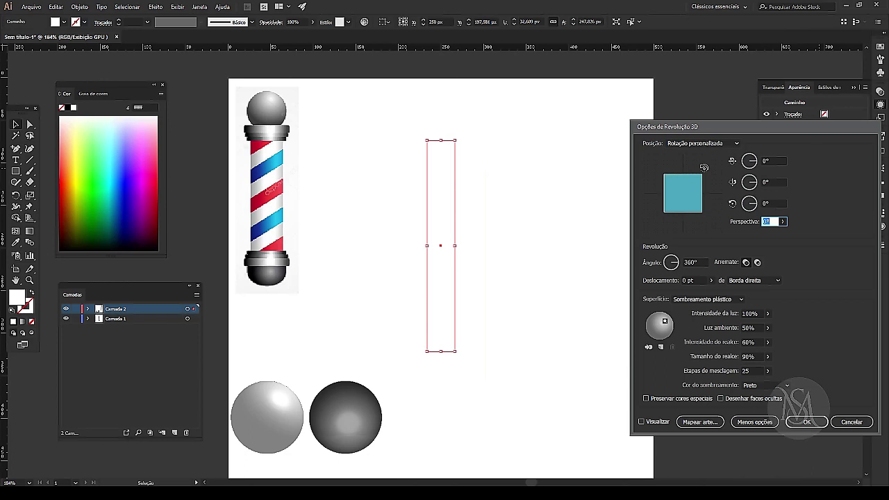
pyautogui.click(642, 422)
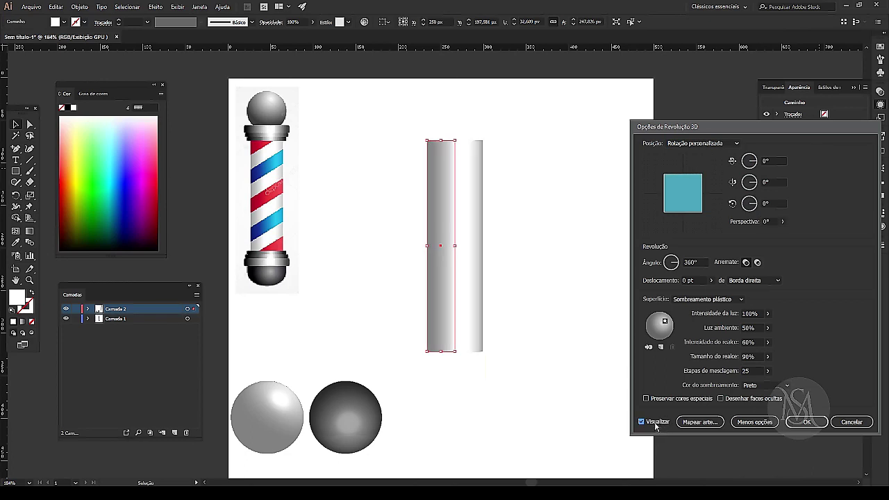
# Map the pirulito symbol onto the cylinder surface and tilt it diagonally so it spirals.
pyautogui.click(700, 423)
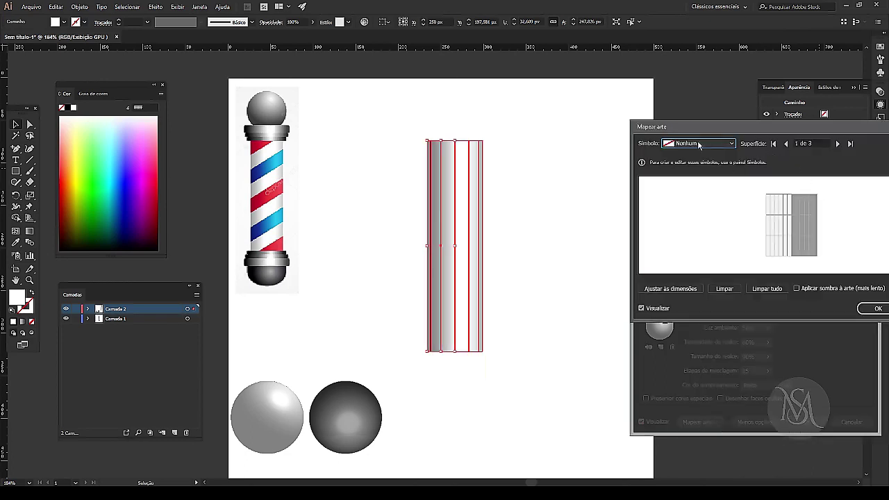
pyautogui.click(699, 144)
pyautogui.click(692, 225)
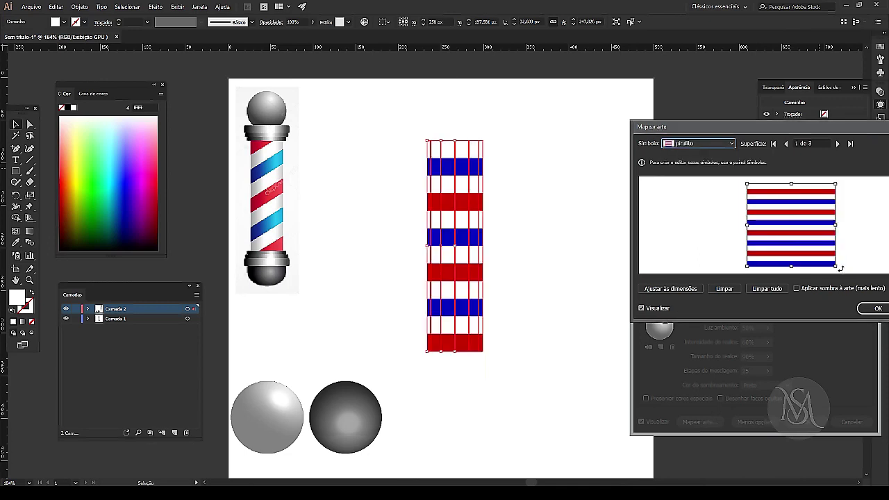
pyautogui.moveTo(840, 268); pyautogui.dragTo(859, 236)
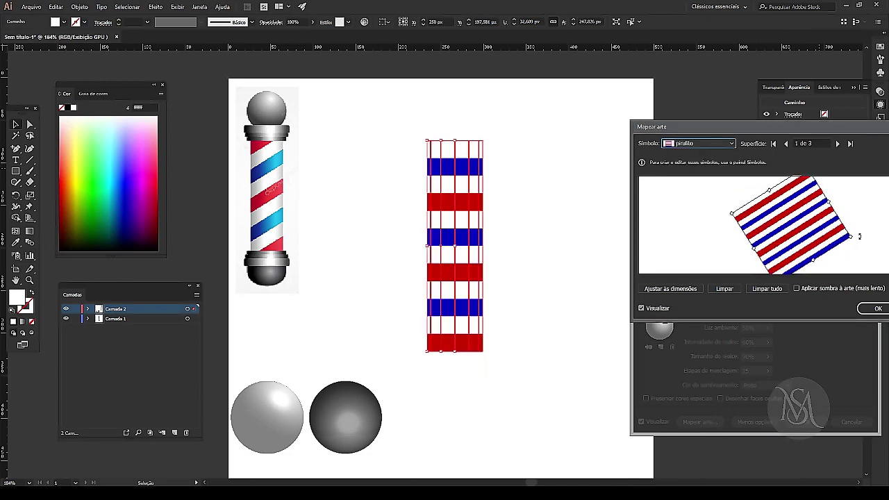
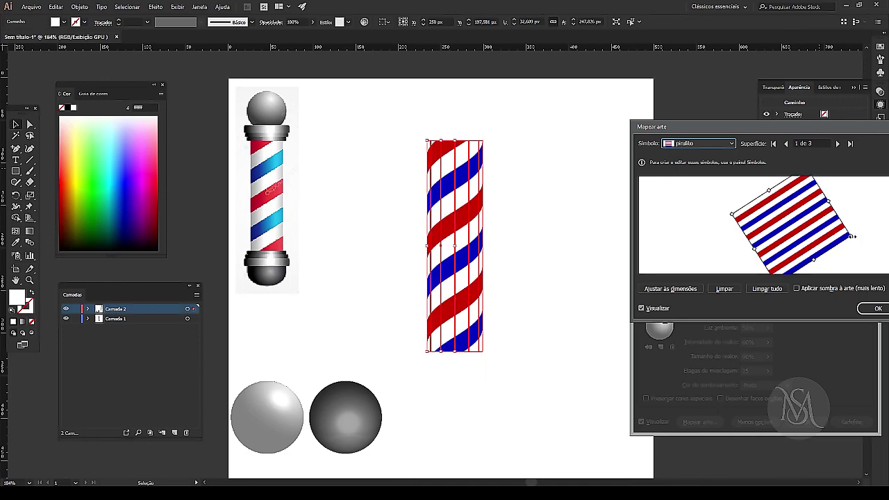
# Rotate and scale the pirulito stripe symbol diagonally on the pole, then apply the 3D Revolve.
pyautogui.moveTo(854, 237)
pyautogui.mouseDown()
pyautogui.moveTo(781, 225)
pyautogui.moveTo(795, 224)
pyautogui.moveTo(844, 278)
pyautogui.moveTo(814, 193)
pyautogui.moveTo(844, 265)
pyautogui.mouseUp()
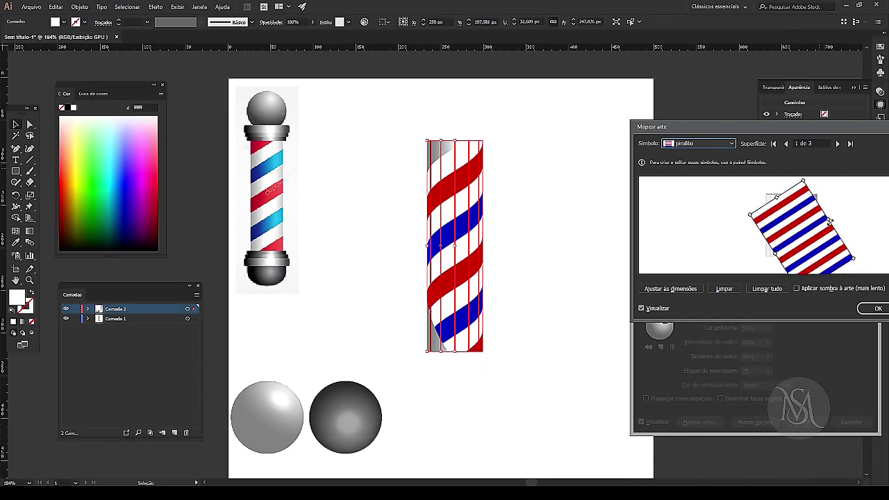
pyautogui.moveTo(828, 221); pyautogui.dragTo(845, 200)
pyautogui.moveTo(824, 236); pyautogui.dragTo(804, 229)
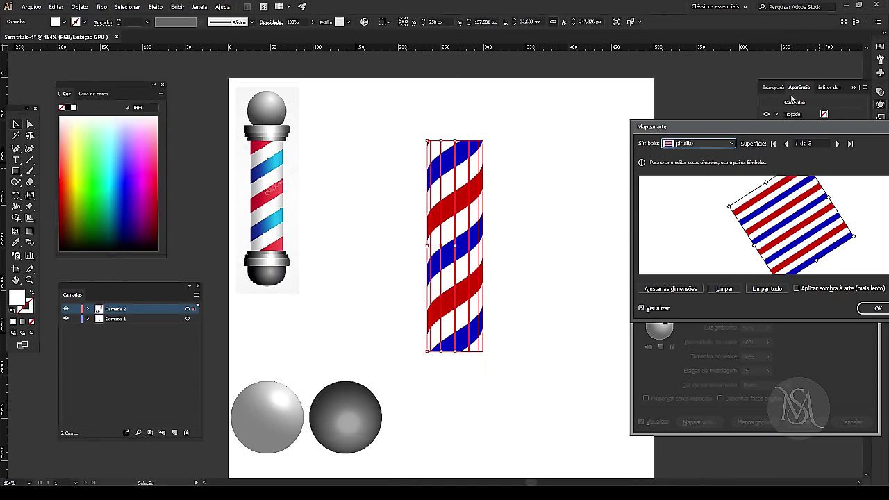
pyautogui.moveTo(757, 127)
pyautogui.mouseDown()
pyautogui.moveTo(713, 95)
pyautogui.moveTo(678, 93)
pyautogui.mouseUp()
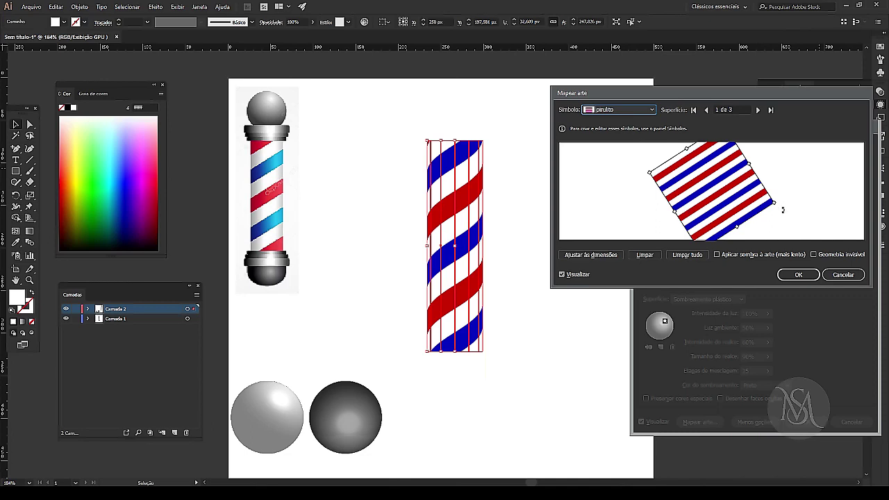
pyautogui.moveTo(776, 200)
pyautogui.mouseDown()
pyautogui.moveTo(772, 216)
pyautogui.moveTo(778, 189)
pyautogui.moveTo(777, 201)
pyautogui.mouseUp()
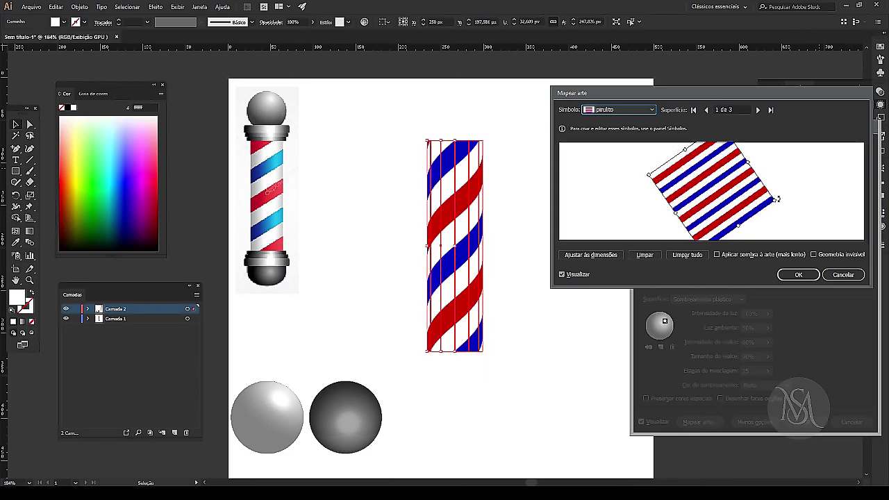
pyautogui.click(793, 275)
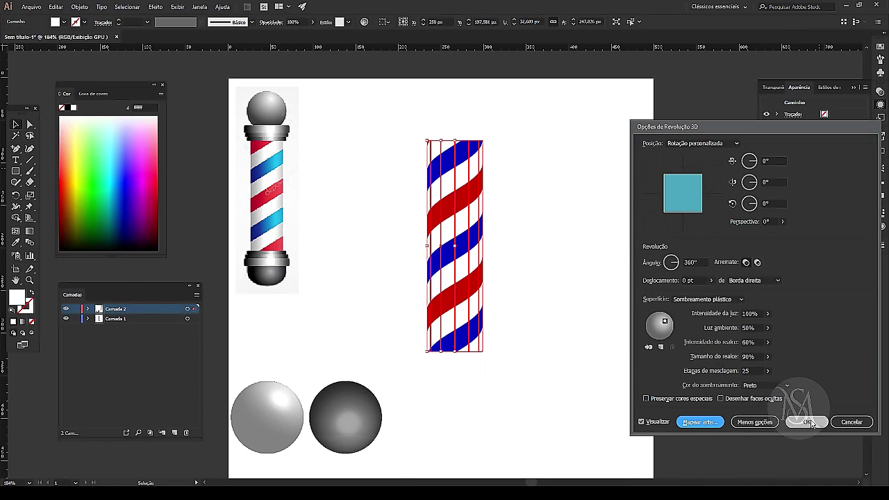
pyautogui.click(805, 422)
pyautogui.click(544, 218)
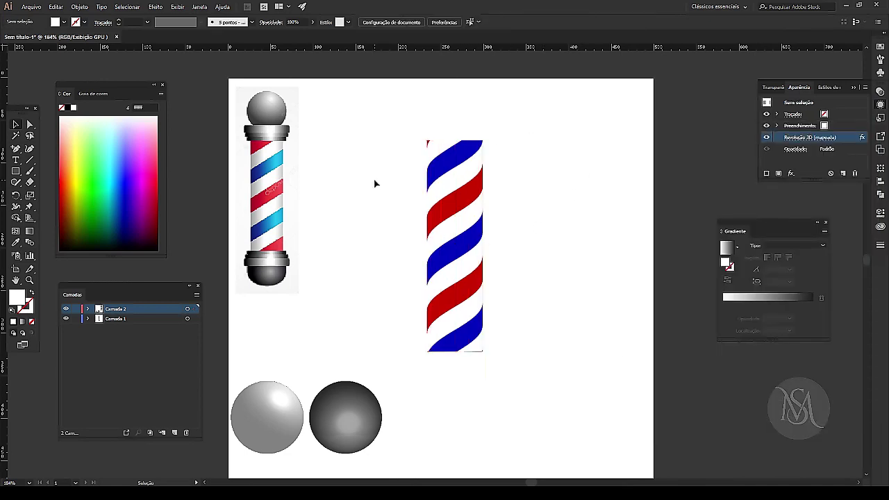
# Widen the striped barber pole slightly and symmetrically from its side handle.
pyautogui.moveTo(374, 183); pyautogui.dragTo(552, 240)
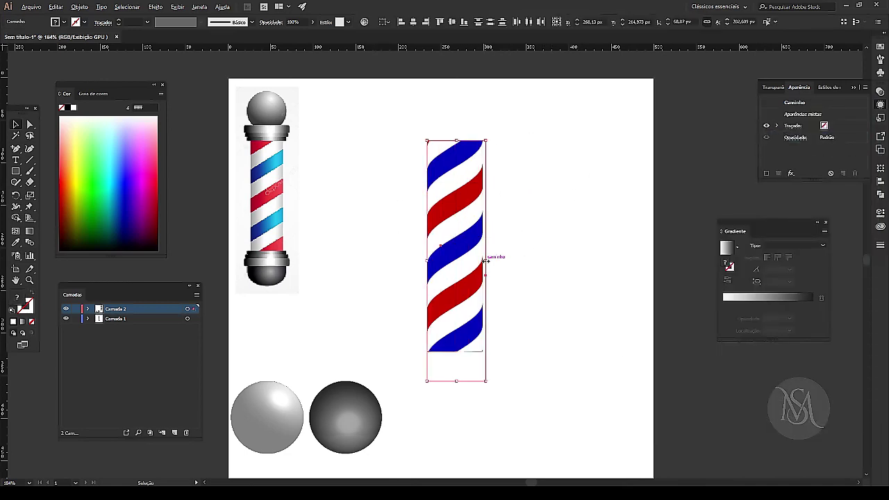
pyautogui.moveTo(485, 260); pyautogui.dragTo(478, 261)
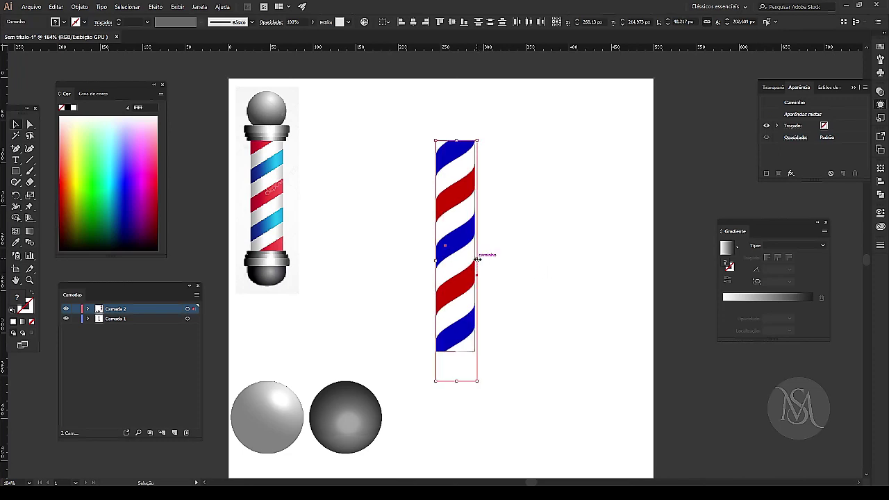
pyautogui.moveTo(477, 258); pyautogui.dragTo(490, 260)
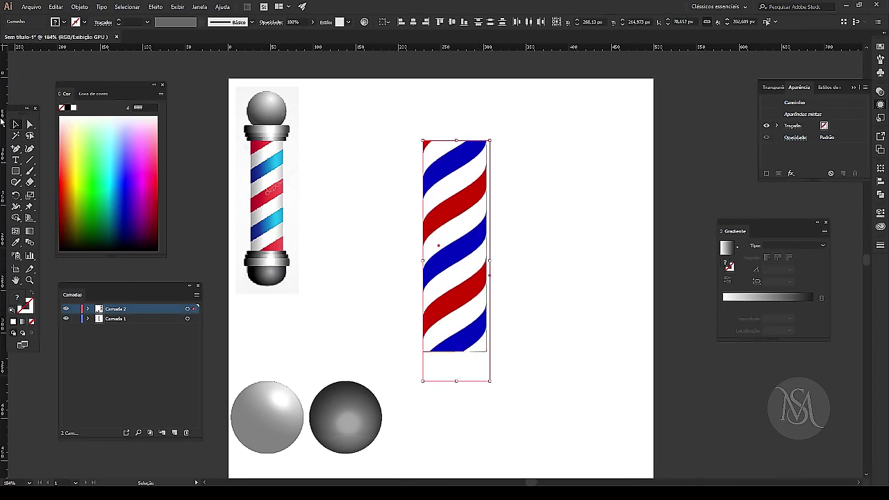
pyautogui.click(575, 297)
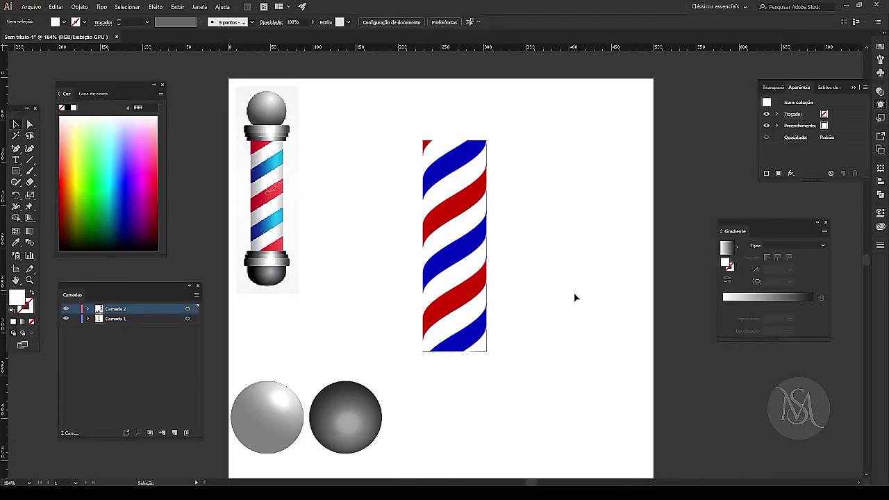
# Move the pole left toward the reference pole and draw a rectangle covering it.
pyautogui.click(483, 220)
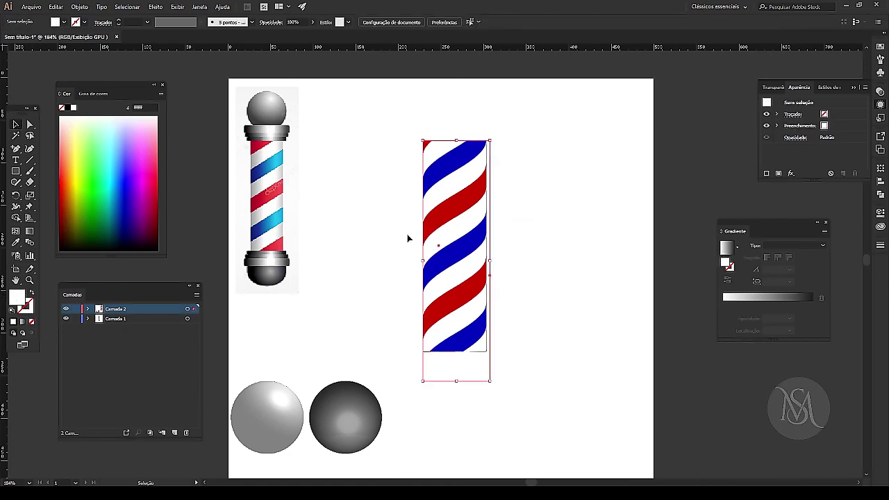
pyautogui.moveTo(443, 243); pyautogui.dragTo(372, 238)
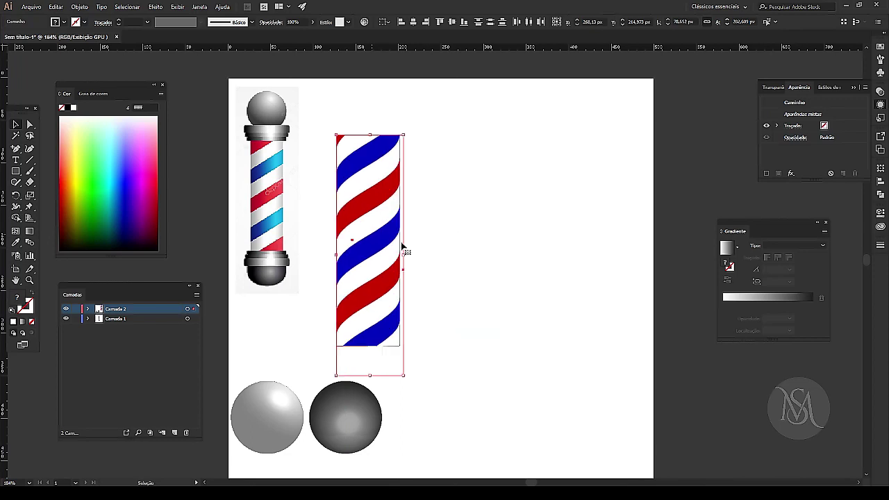
pyautogui.click(516, 247)
pyautogui.click(15, 170)
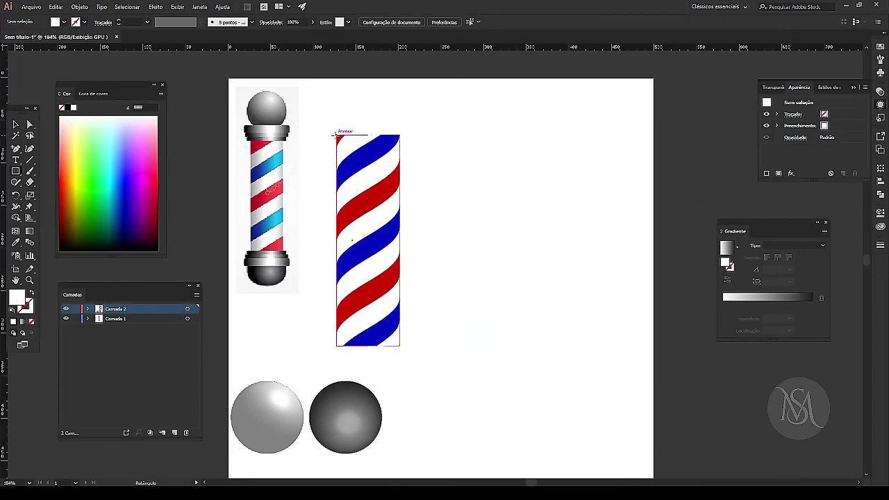
pyautogui.moveTo(336, 134); pyautogui.dragTo(401, 346)
pyautogui.click(15, 124)
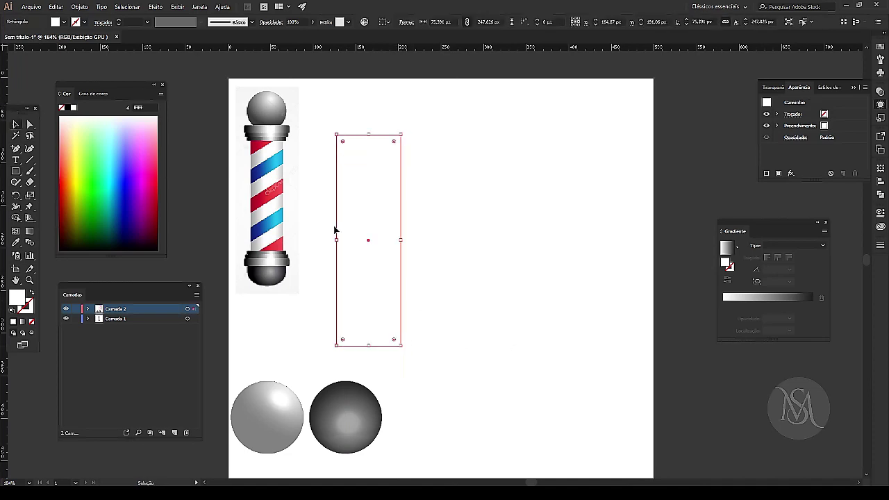
pyautogui.moveTo(369, 196); pyautogui.dragTo(510, 196)
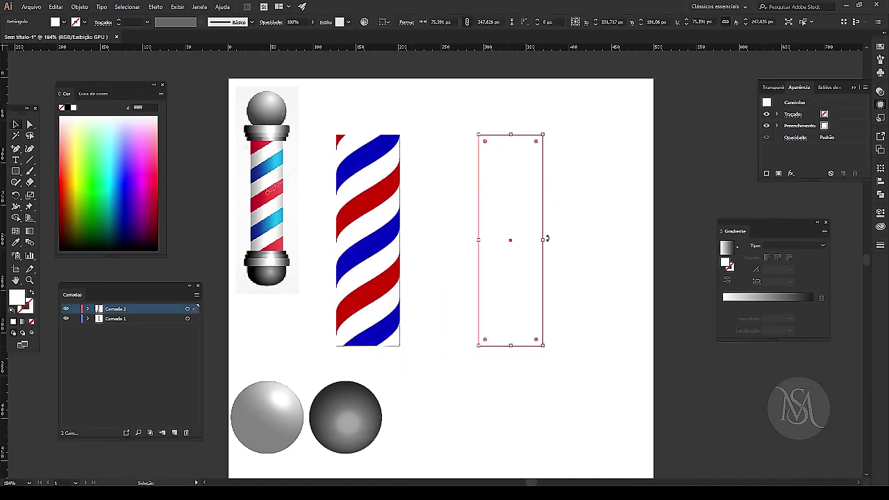
pyautogui.moveTo(544, 240); pyautogui.dragTo(534, 240)
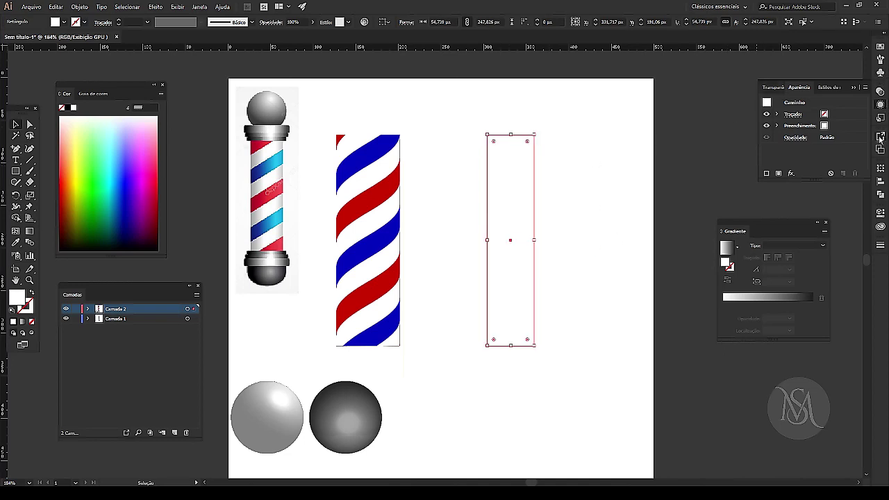
pyautogui.click(880, 72)
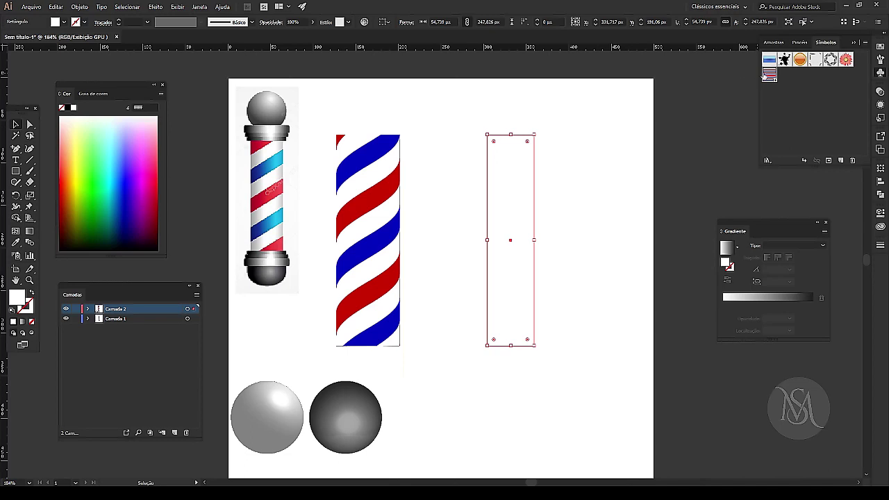
pyautogui.moveTo(769, 72); pyautogui.dragTo(589, 173)
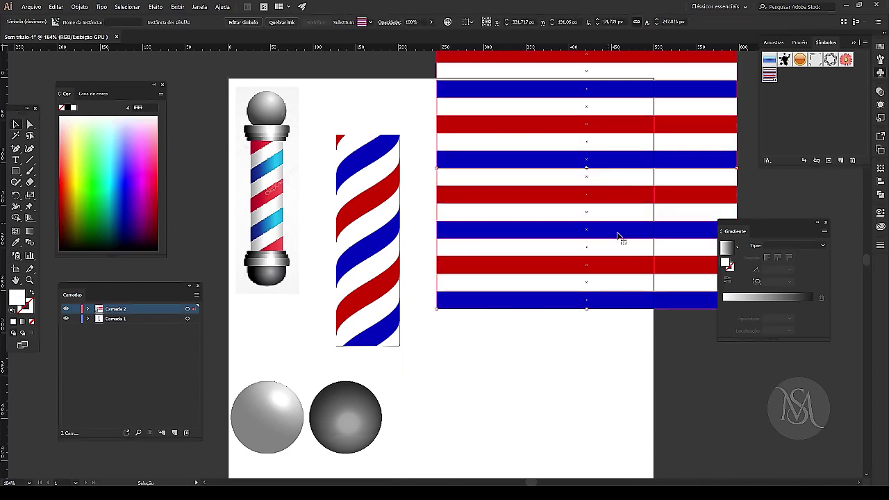
pyautogui.moveTo(653, 212); pyautogui.dragTo(647, 321)
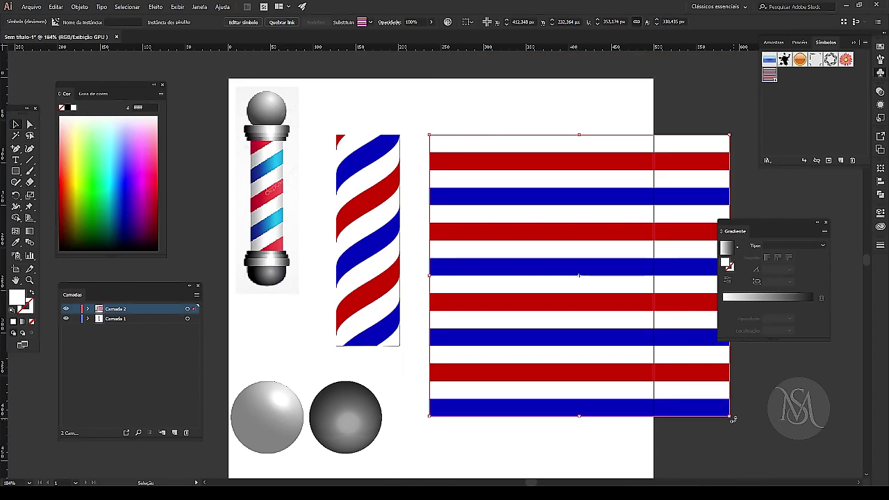
pyautogui.moveTo(732, 420); pyautogui.dragTo(764, 286)
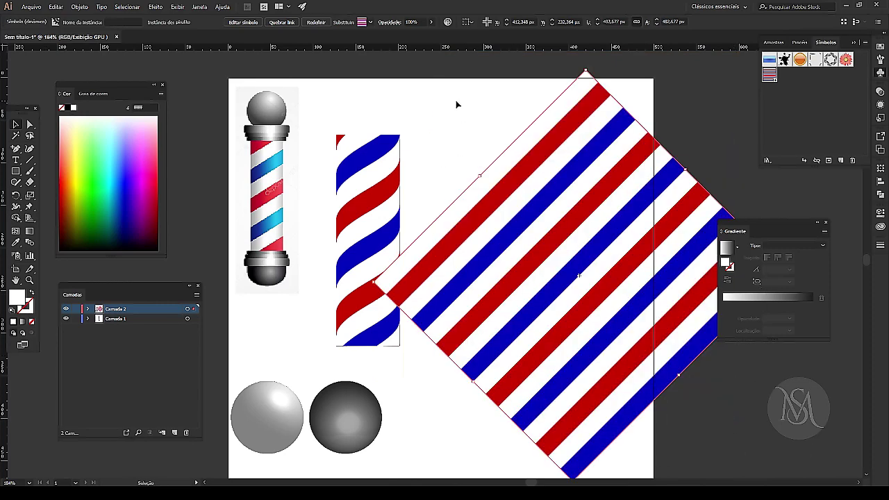
pyautogui.moveTo(534, 145); pyautogui.dragTo(452, 103)
pyautogui.moveTo(486, 135); pyautogui.dragTo(582, 245)
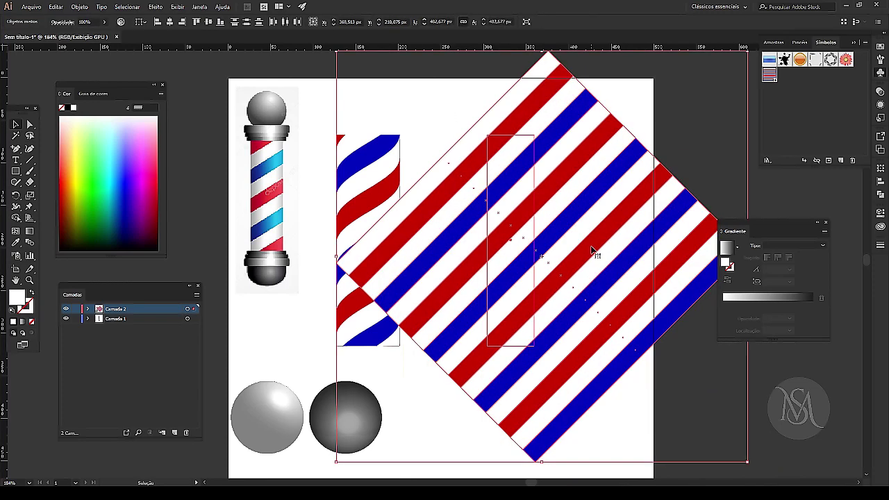
pyautogui.press('Delete')
pyautogui.press('a')
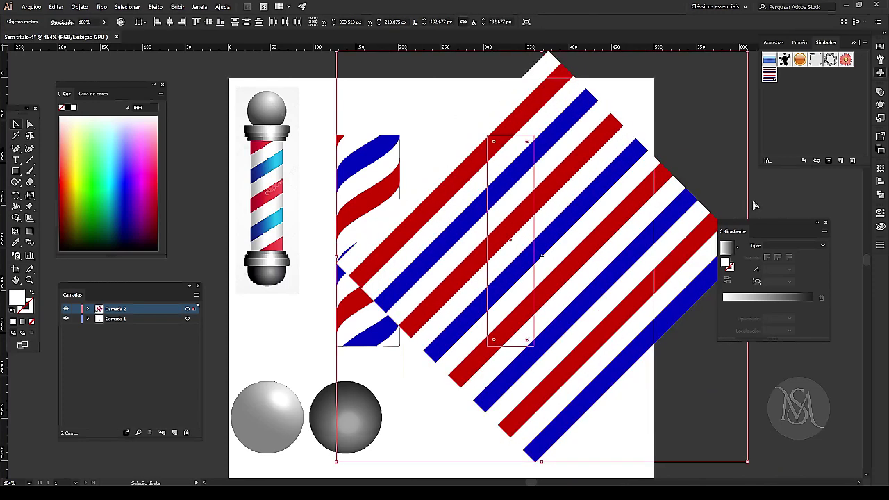
pyautogui.hotkey('ctrl', '7')
pyautogui.press('Return')
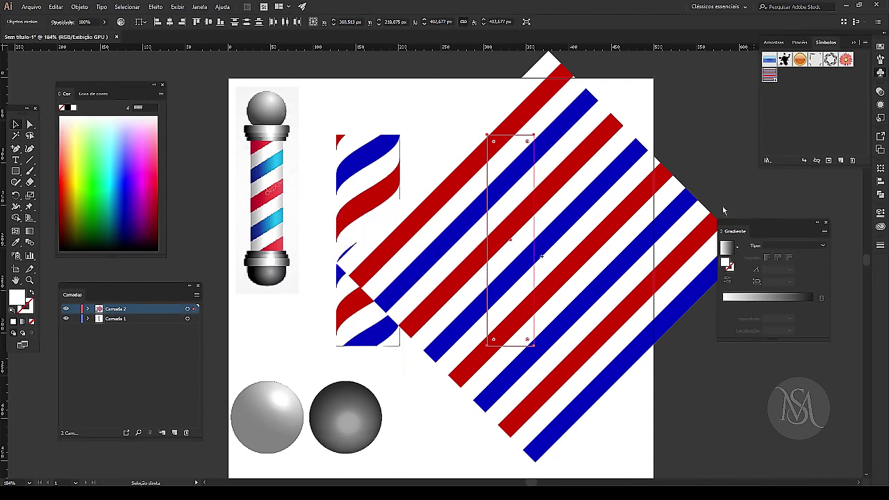
pyautogui.click(722, 206)
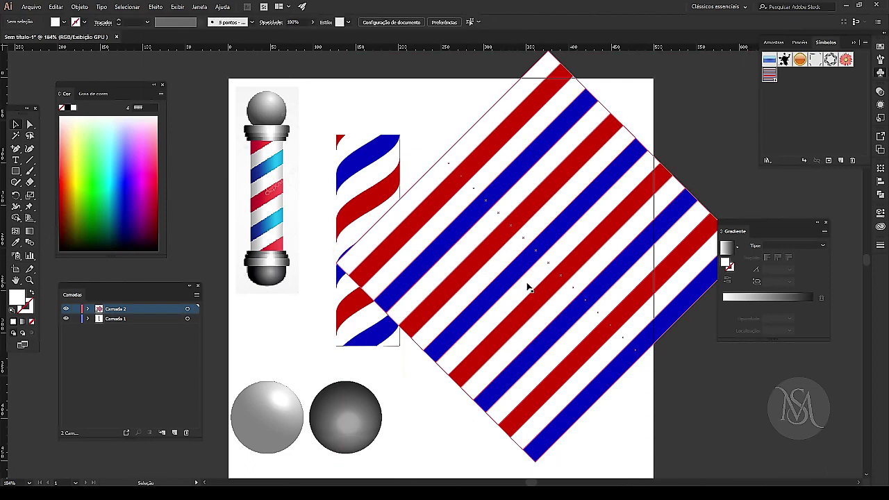
pyautogui.click(88, 309)
pyautogui.moveTo(142, 330); pyautogui.dragTo(138, 319)
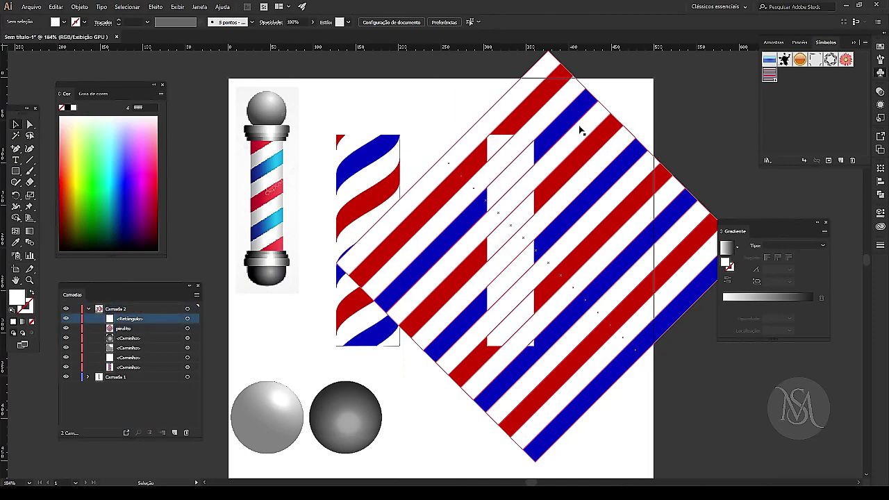
pyautogui.moveTo(455, 101); pyautogui.dragTo(597, 229)
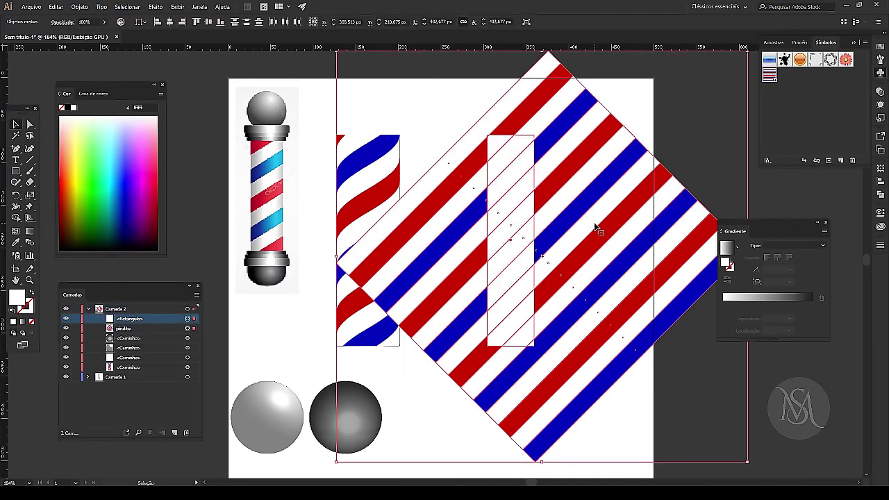
pyautogui.hotkey('ctrl', '7')
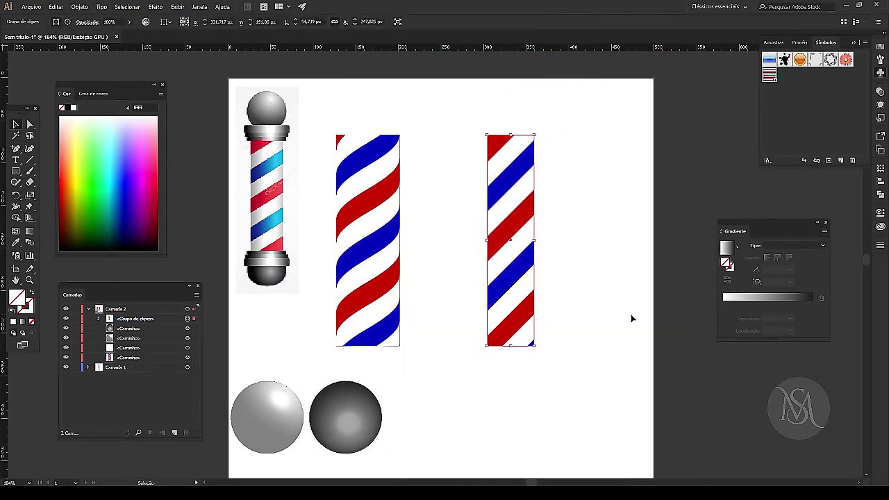
pyautogui.click(631, 318)
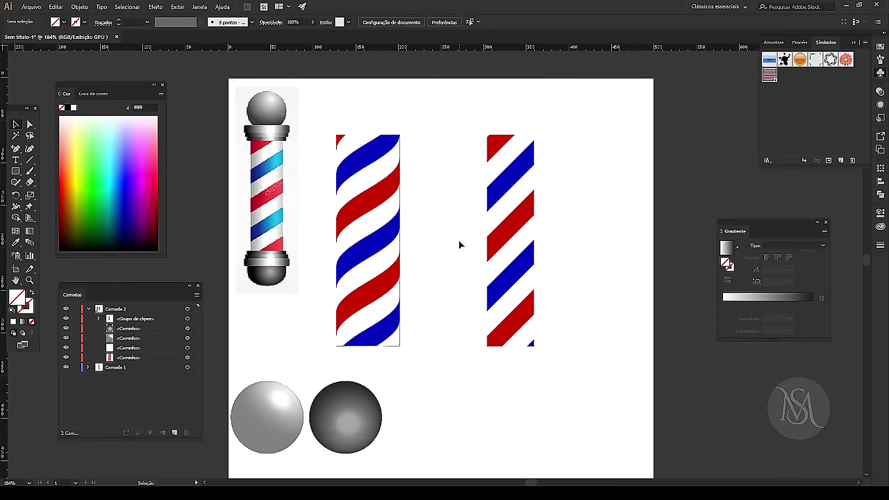
pyautogui.click(526, 202)
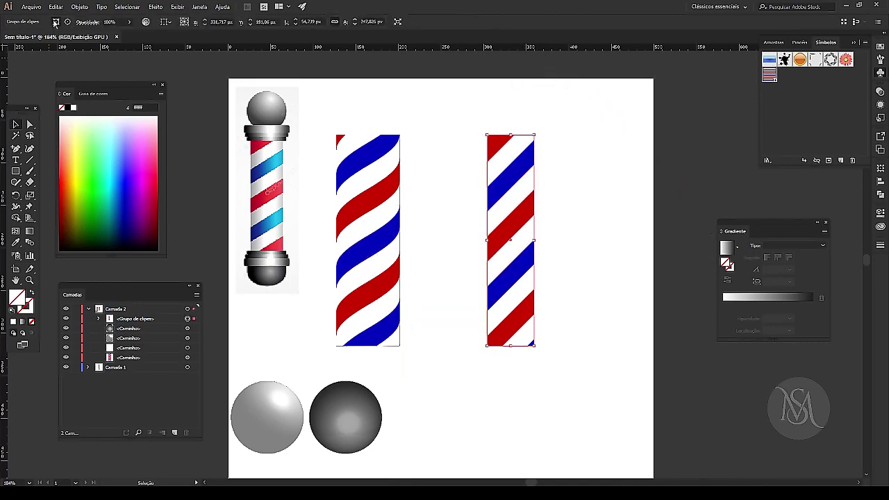
pyautogui.click(349, 254)
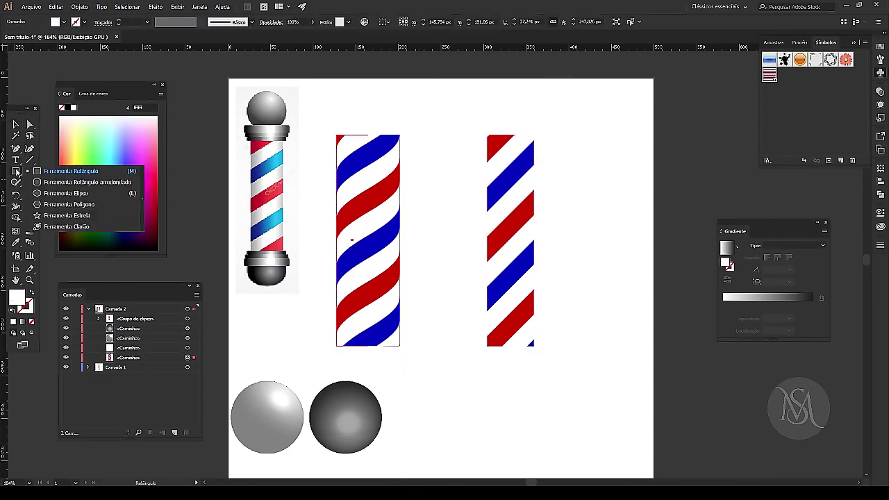
# Draw a thin rectangle across the top of the middle striped pole.
pyautogui.moveTo(17, 172); pyautogui.dragTo(77, 172)
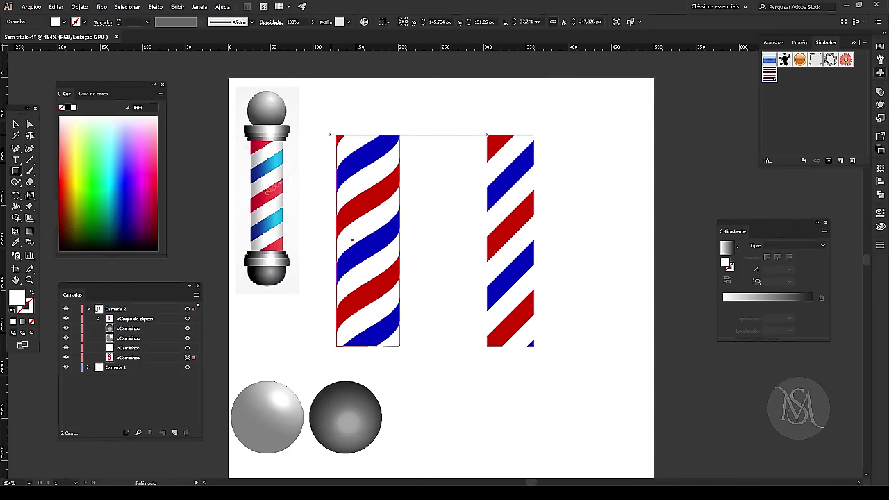
pyautogui.moveTo(330, 135); pyautogui.dragTo(405, 130)
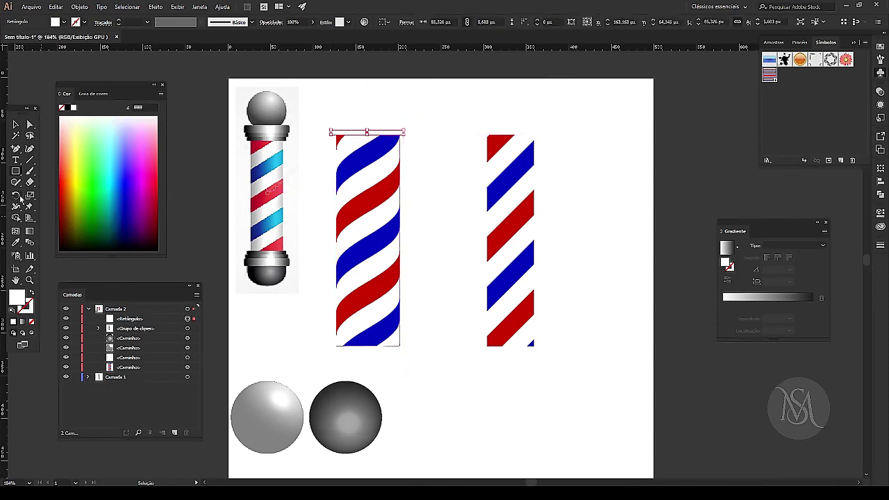
pyautogui.click(18, 124)
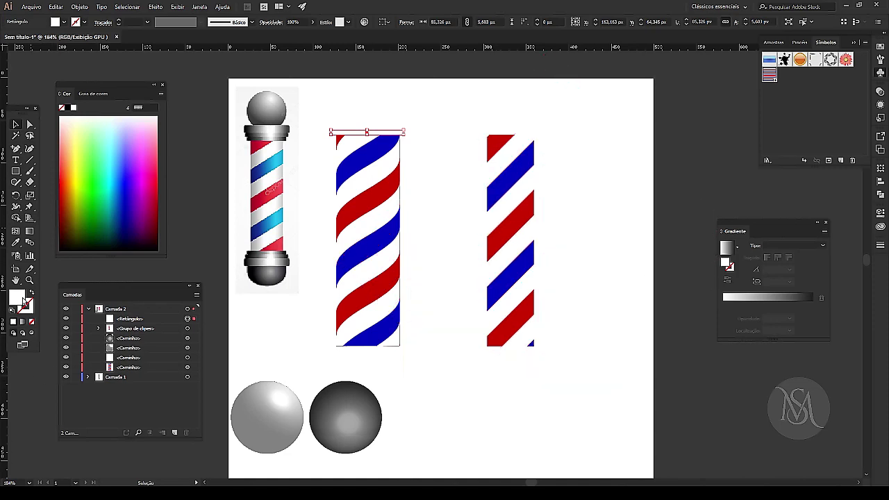
# Fill the bar with a linear gradient: black end stops and a white stop at 50%.
pyautogui.click(22, 322)
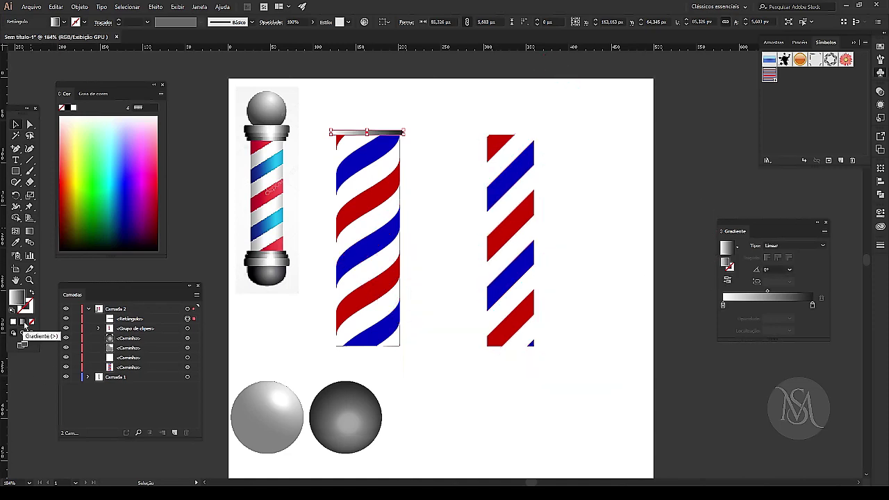
pyautogui.doubleClick(723, 304)
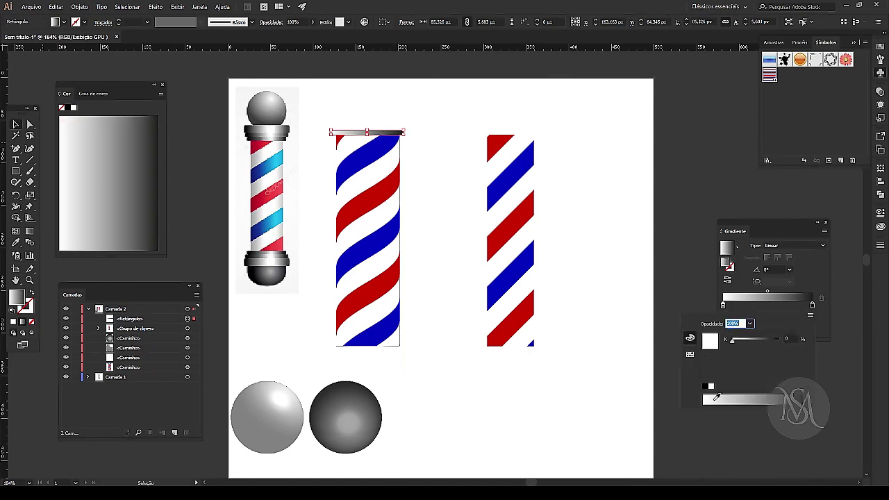
pyautogui.click(704, 388)
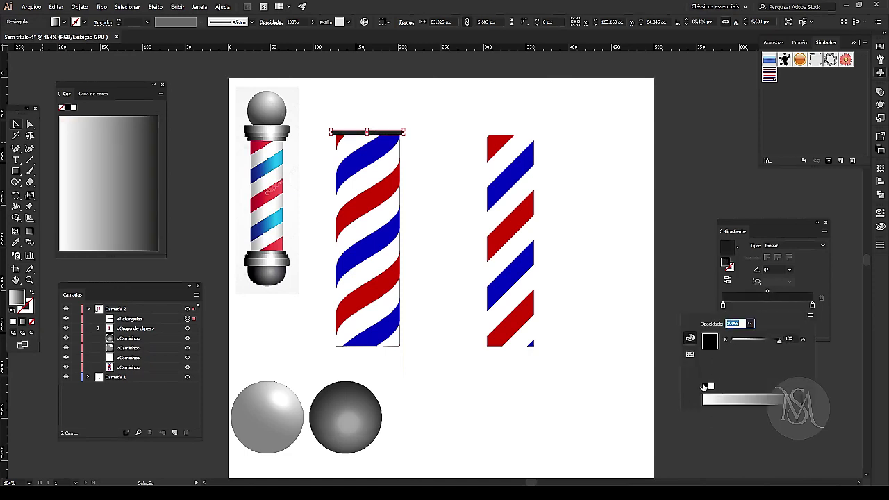
pyautogui.click(769, 305)
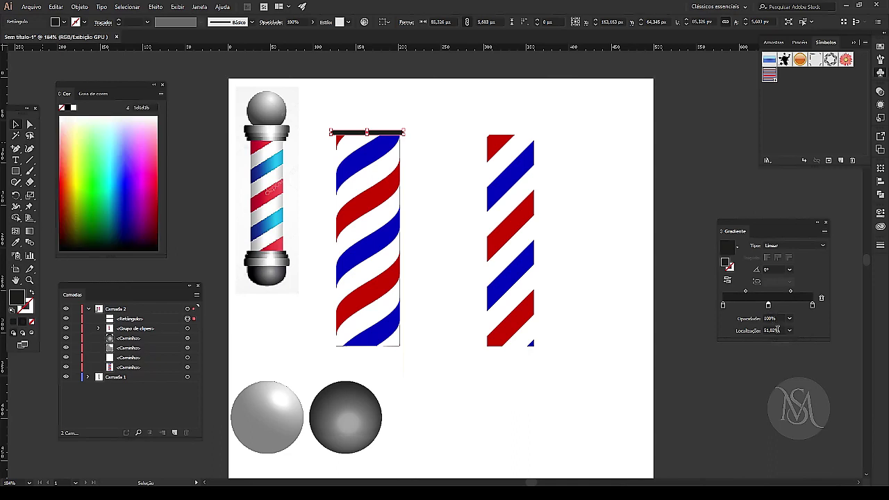
pyautogui.doubleClick(784, 330)
pyautogui.write('50')
pyautogui.press('Return')
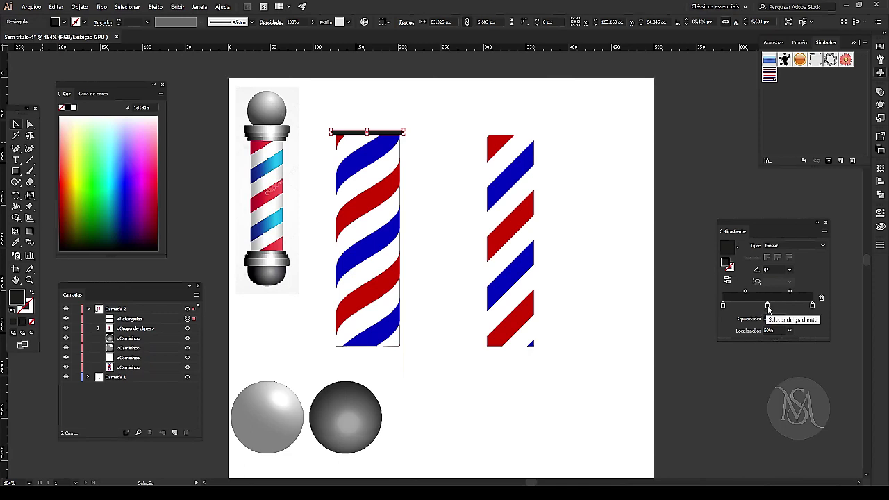
pyautogui.doubleClick(768, 306)
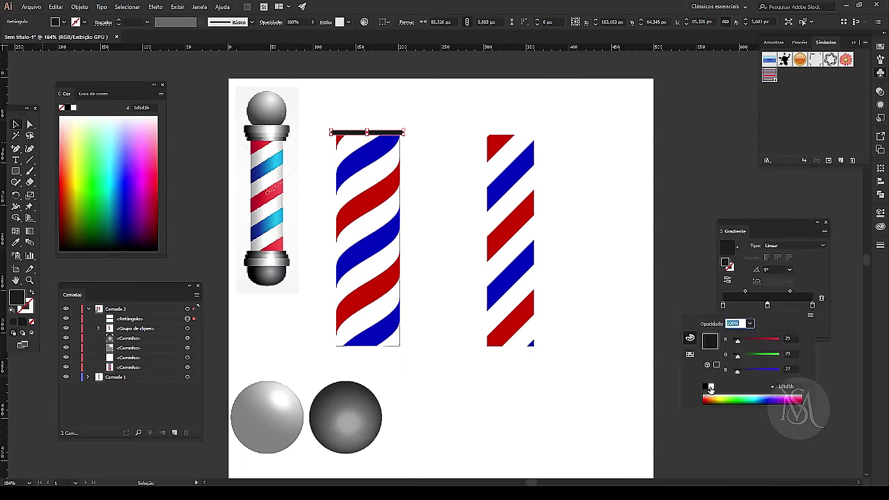
pyautogui.click(710, 387)
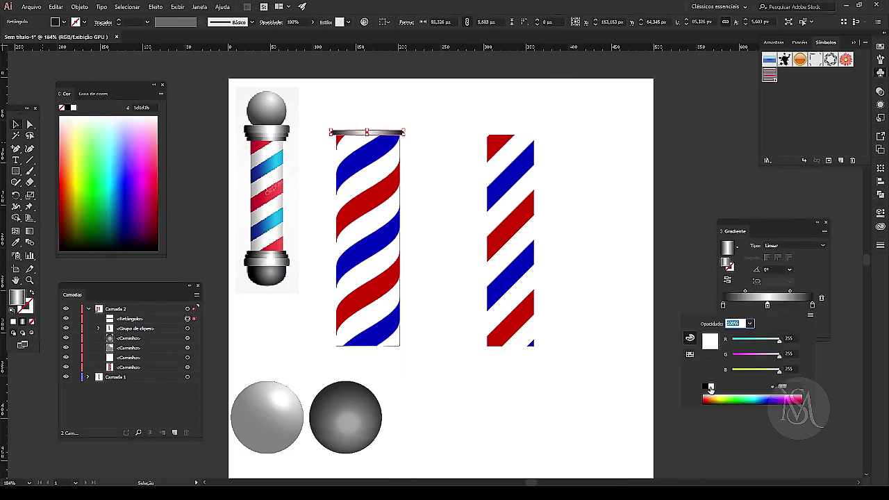
pyautogui.click(708, 179)
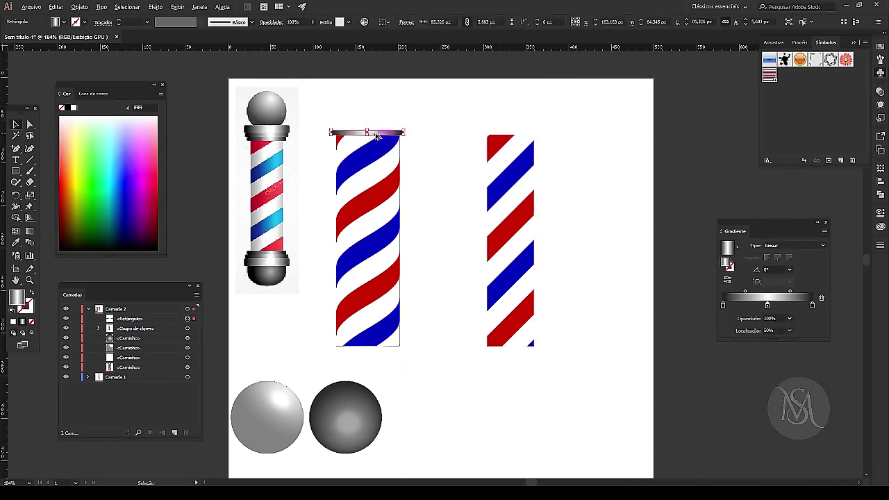
# Stack a copy of the gradient bar on top, made wider and taller.
pyautogui.moveTo(375, 134); pyautogui.dragTo(367, 131)
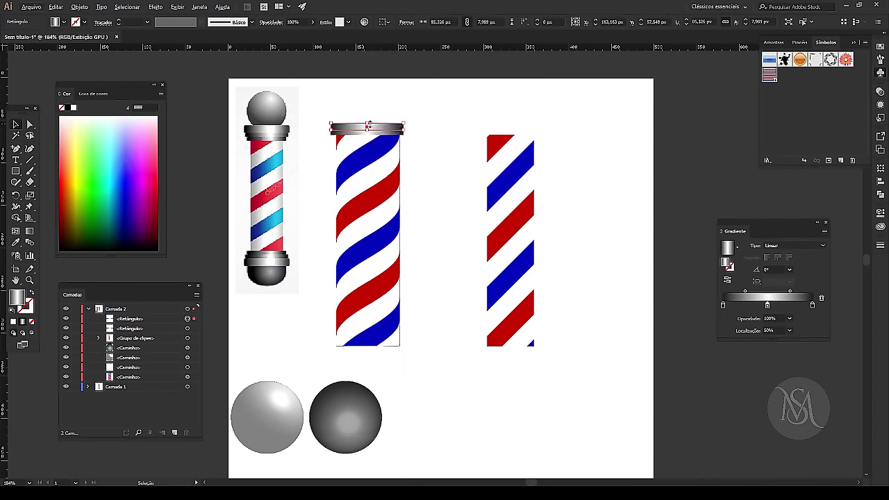
pyautogui.moveTo(368, 126); pyautogui.dragTo(407, 129)
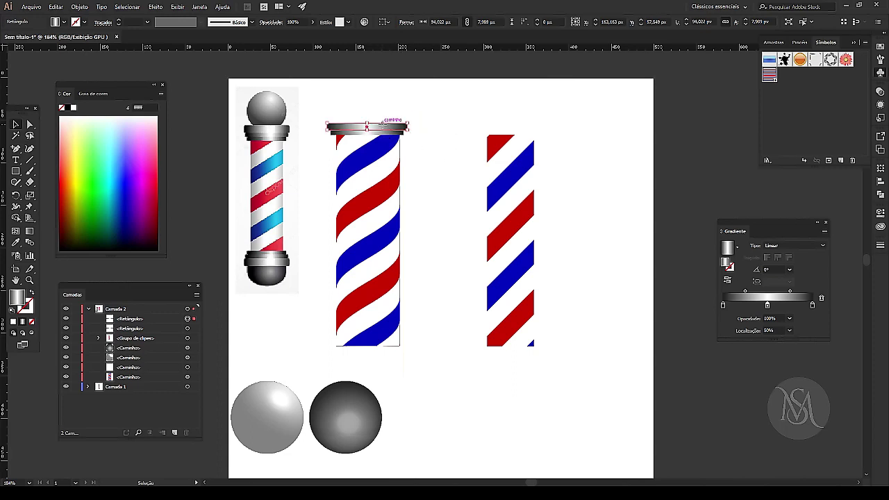
pyautogui.moveTo(386, 127); pyautogui.dragTo(386, 119)
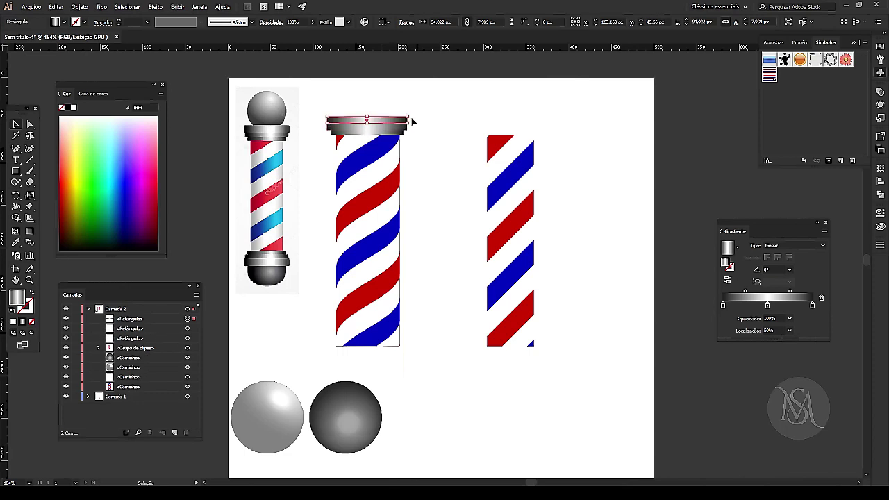
pyautogui.moveTo(406, 120); pyautogui.dragTo(412, 120)
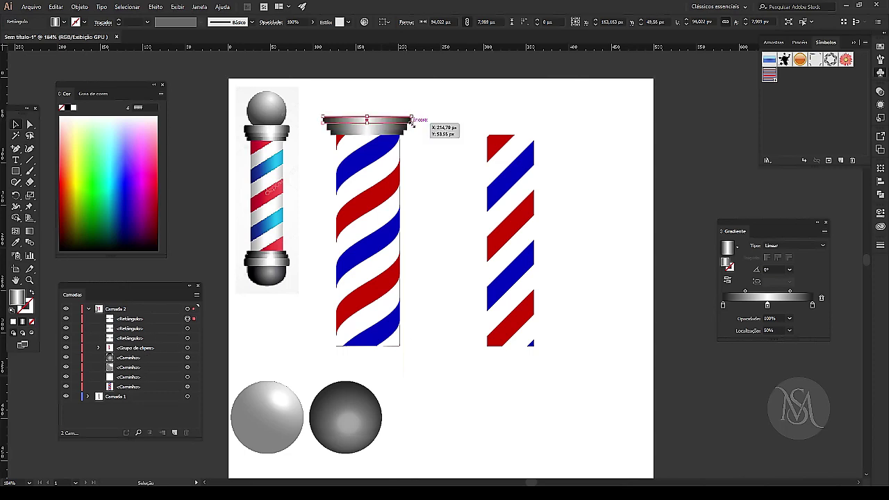
pyautogui.moveTo(367, 116); pyautogui.dragTo(371, 116)
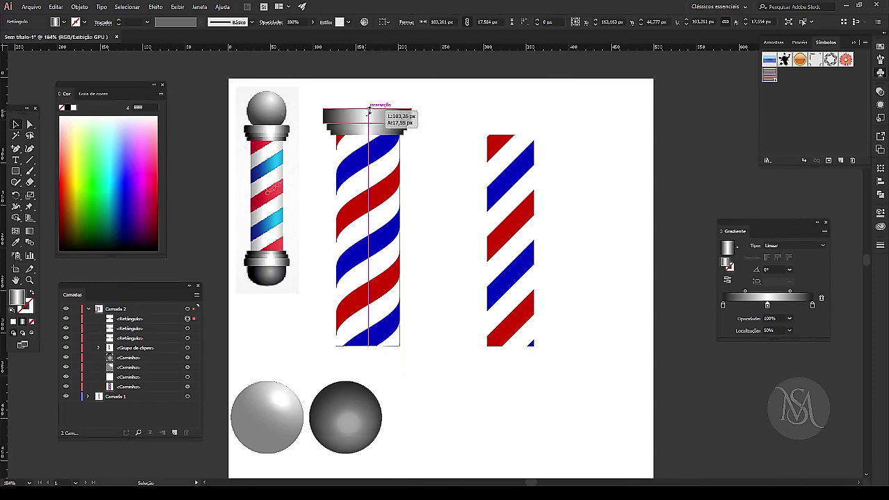
# Seat the light grey sphere on the cap and move the dark sphere to the left.
pyautogui.click(436, 151)
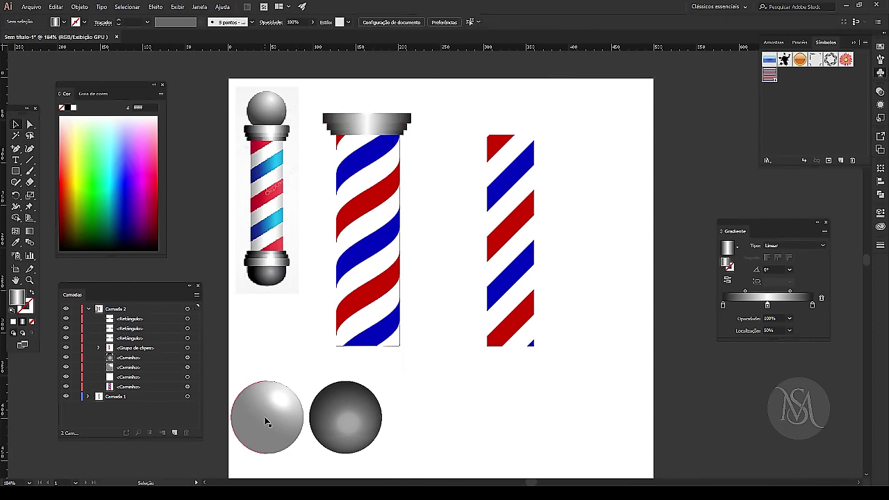
pyautogui.moveTo(268, 421); pyautogui.dragTo(369, 87)
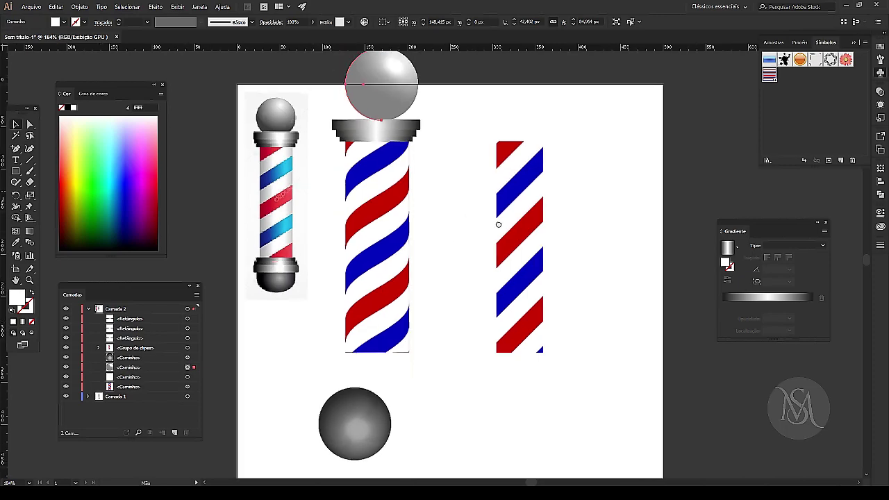
pyautogui.moveTo(457, 191); pyautogui.dragTo(497, 223)
pyautogui.moveTo(423, 108); pyautogui.dragTo(418, 124)
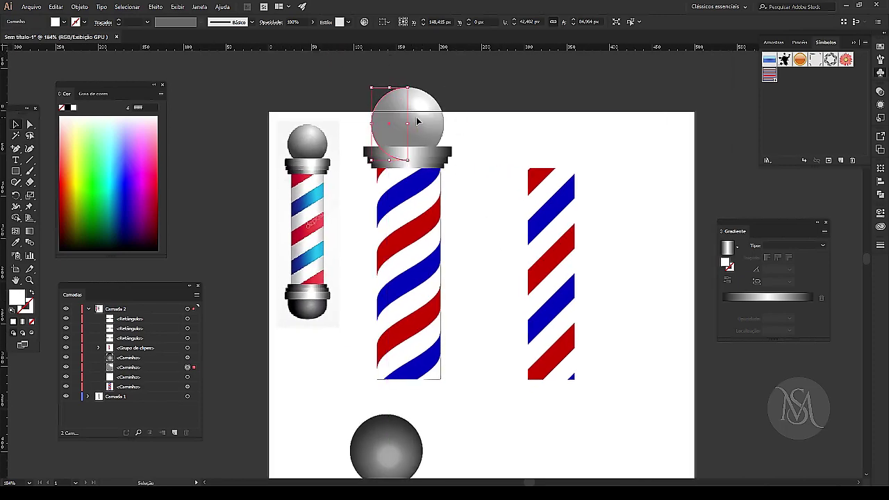
pyautogui.click(479, 158)
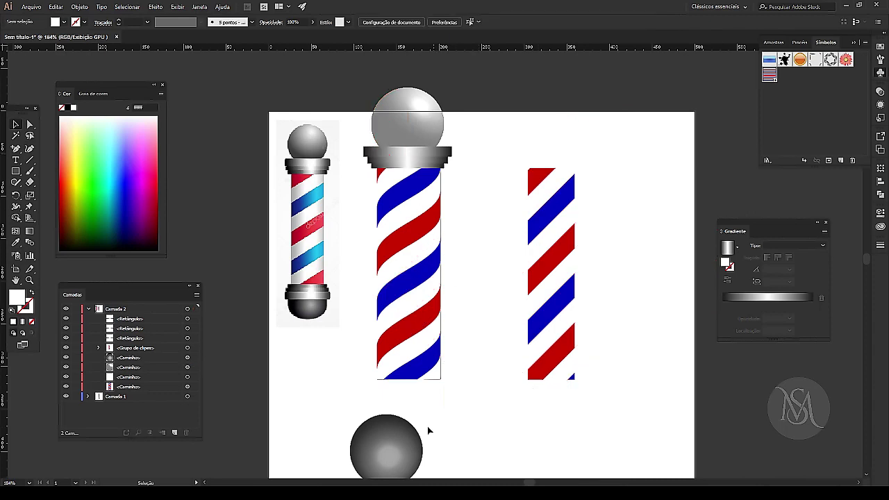
pyautogui.moveTo(375, 442)
pyautogui.mouseDown()
pyautogui.moveTo(277, 409)
pyautogui.moveTo(251, 384)
pyautogui.mouseUp()
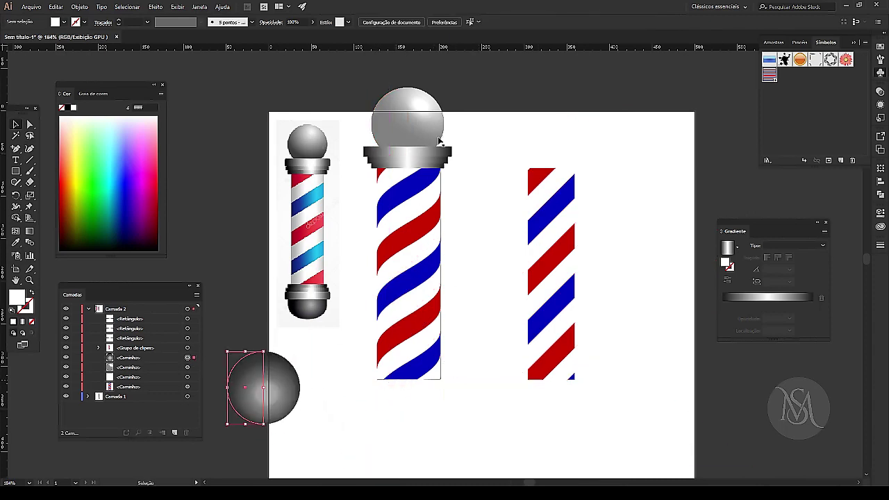
# Group the three cap bars and place a copy at the pole's bottom as its base.
pyautogui.click(446, 167)
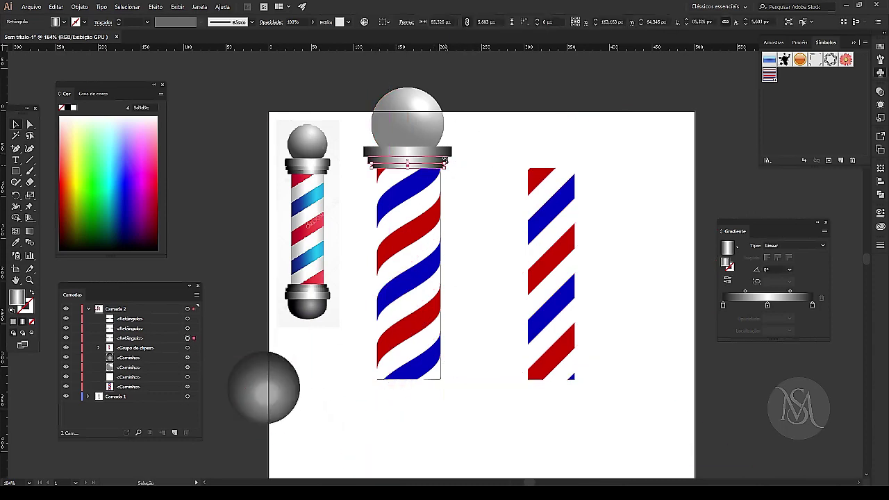
pyautogui.keyDown('shift'); pyautogui.click(445, 157); pyautogui.keyUp('shift')
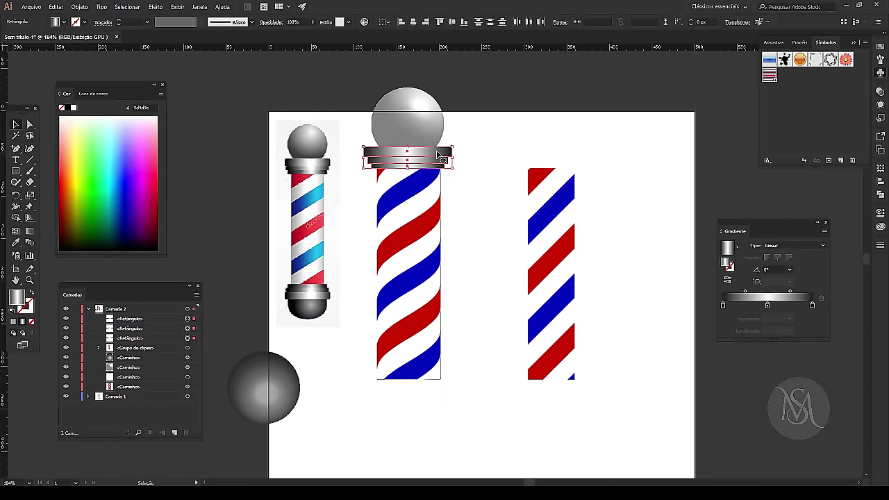
pyautogui.hotkey('ctrl', 'g')
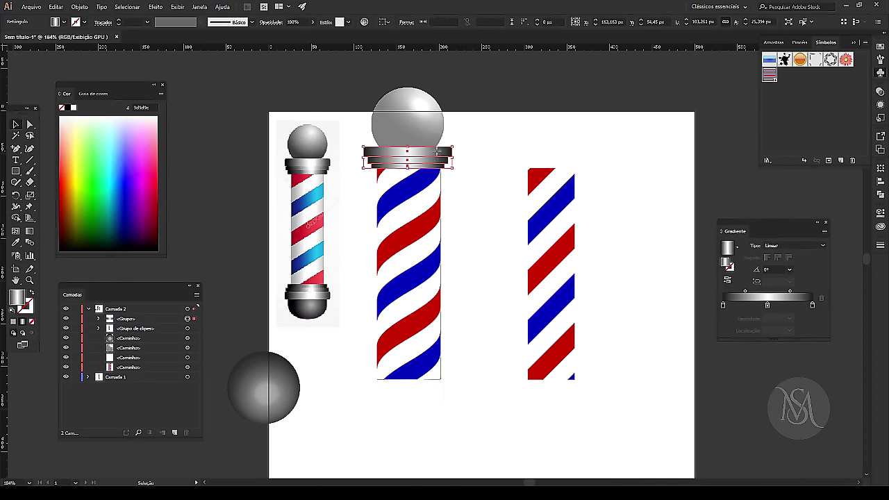
pyautogui.moveTo(438, 150); pyautogui.dragTo(436, 387)
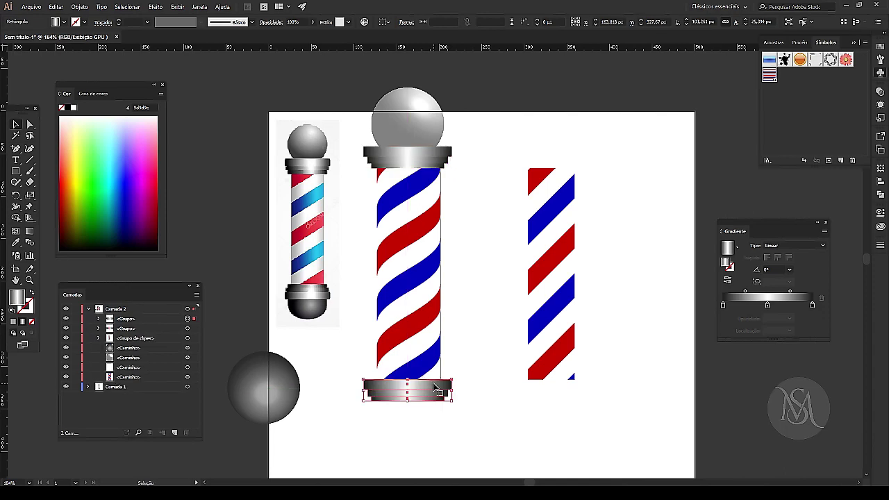
pyautogui.click(481, 293)
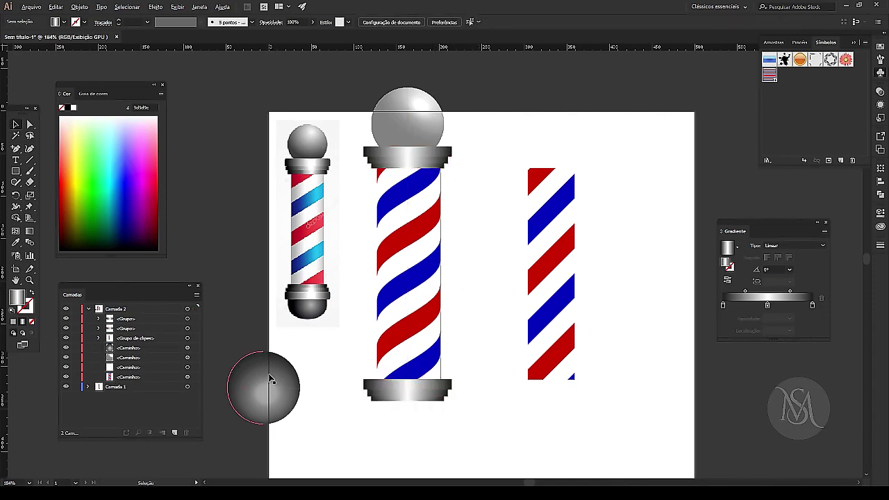
# Position the dark sphere beneath the bottom cap, testing and undoing a horizontal centre alignment.
pyautogui.moveTo(271, 379); pyautogui.dragTo(412, 401)
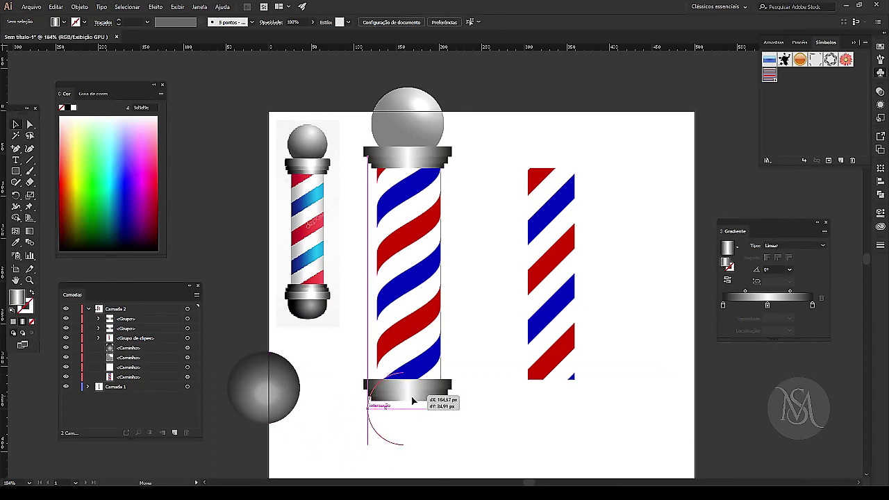
pyautogui.moveTo(411, 400); pyautogui.dragTo(402, 405)
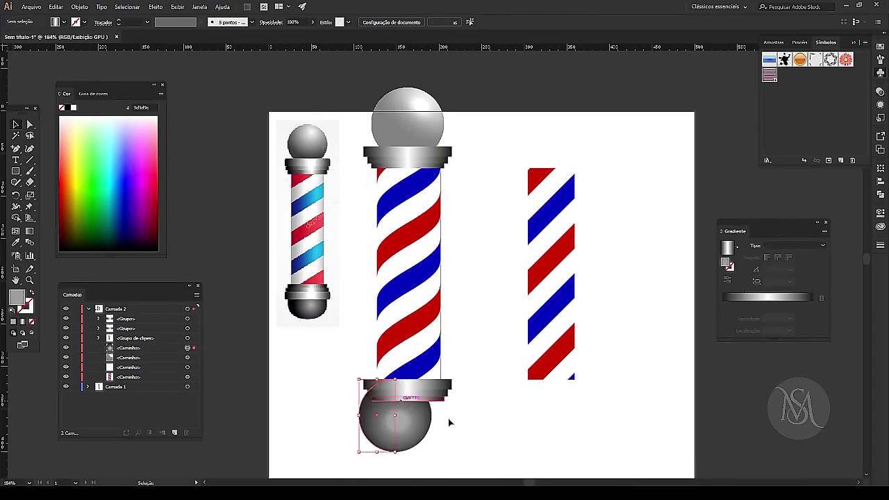
pyautogui.press('Right')
pyautogui.press('Right')
pyautogui.press('Right')
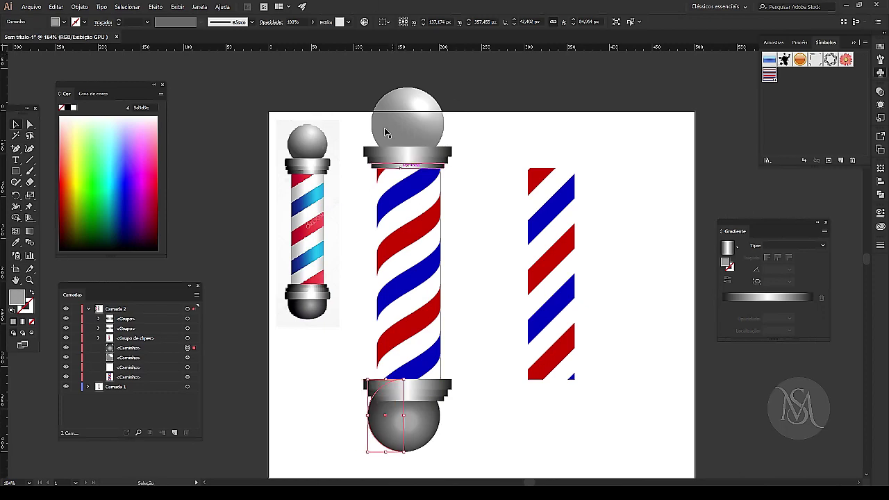
pyautogui.moveTo(362, 80)
pyautogui.mouseDown()
pyautogui.moveTo(453, 176)
pyautogui.moveTo(454, 166)
pyautogui.mouseUp()
pyautogui.moveTo(463, 467)
pyautogui.mouseDown()
pyautogui.moveTo(352, 410)
pyautogui.moveTo(347, 383)
pyautogui.mouseUp()
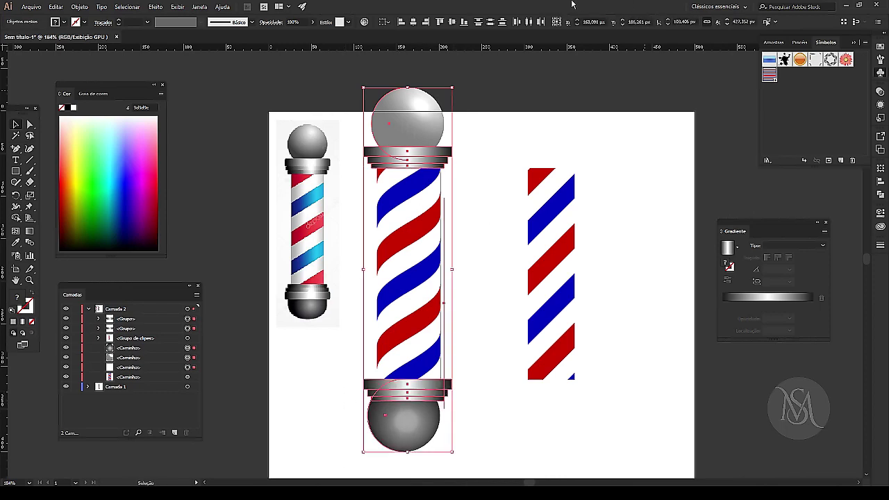
pyautogui.click(415, 24)
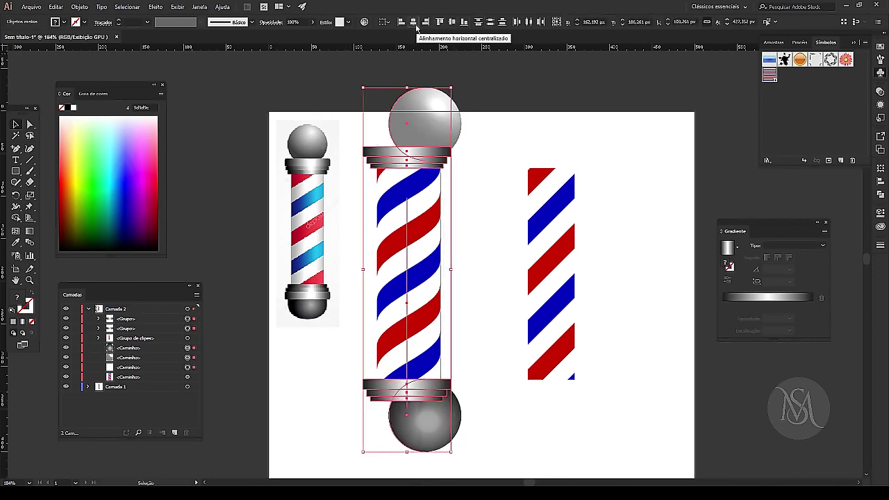
pyautogui.hotkey('ctrl', 'z')
# Shift the bottom half-sphere right and squash it into a shorter dome.
pyautogui.click(524, 93)
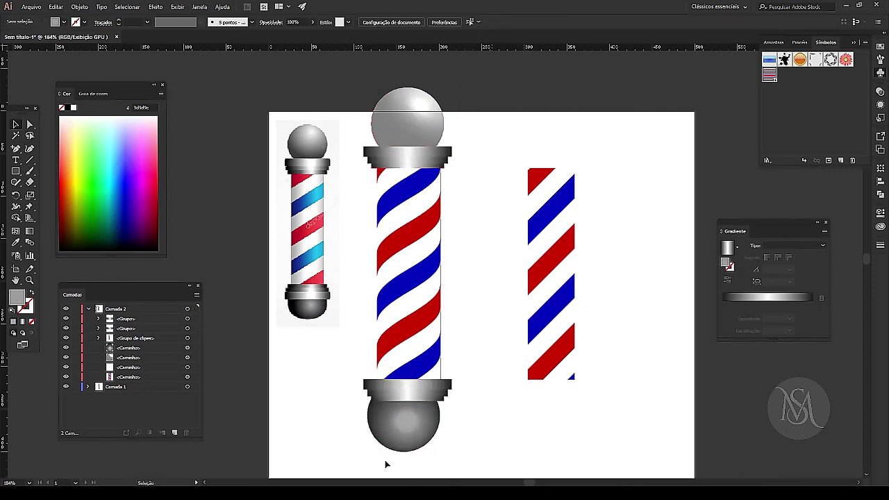
pyautogui.moveTo(409, 425); pyautogui.dragTo(416, 428)
pyautogui.click(497, 428)
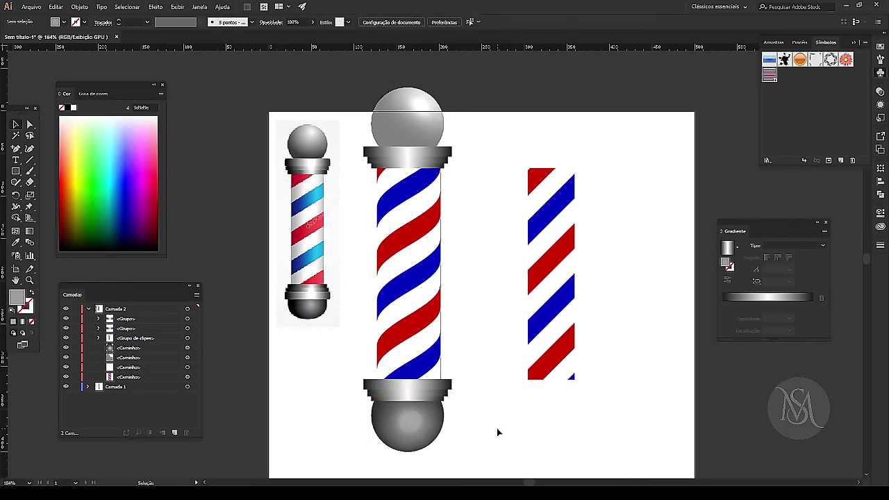
pyautogui.click(400, 446)
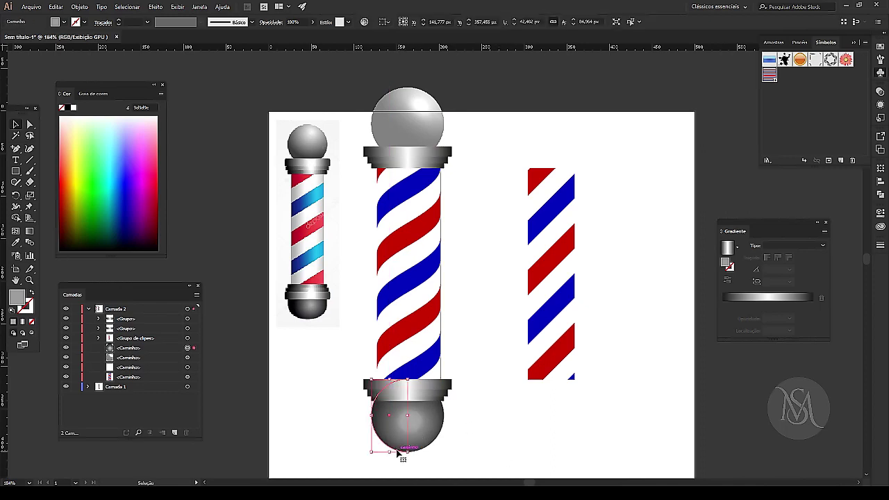
pyautogui.moveTo(390, 451); pyautogui.dragTo(390, 435)
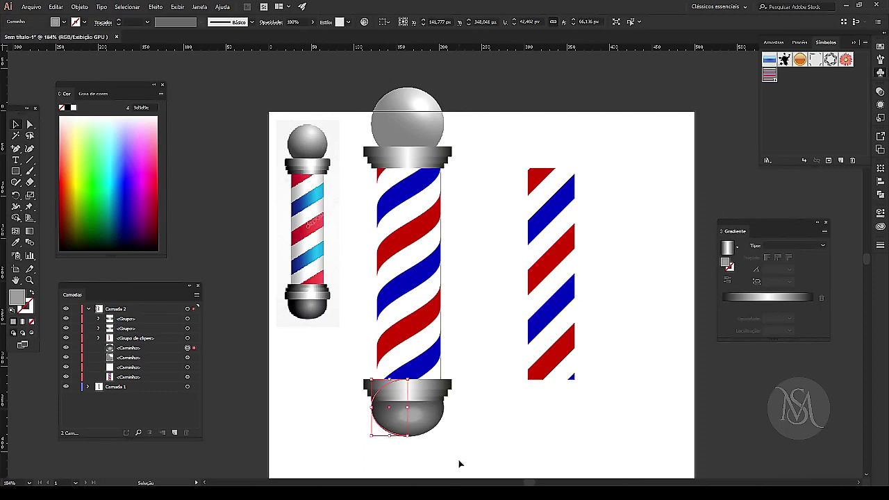
pyautogui.moveTo(371, 380); pyautogui.dragTo(377, 382)
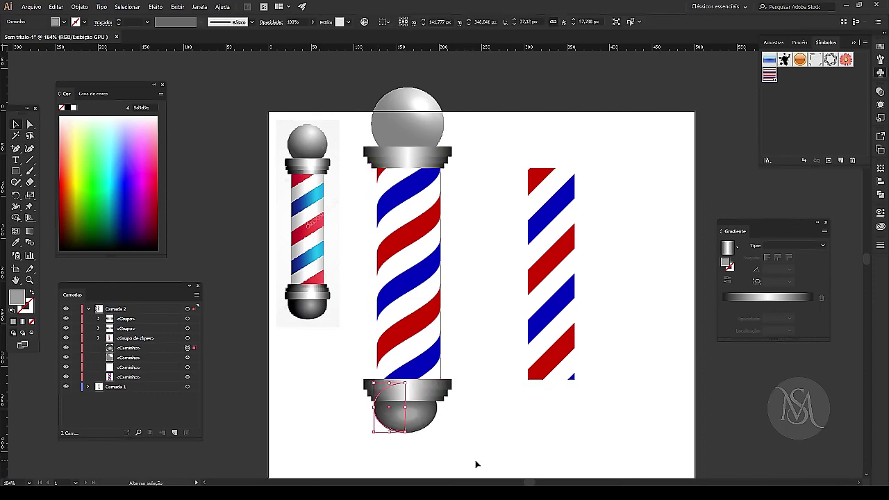
# Nudge the dome until it sits centred under the base cap, then select the whole pole.
pyautogui.press('Down')
pyautogui.press('Down')
pyautogui.press('Down')
pyautogui.press('Up')
pyautogui.press('Up')
pyautogui.press('Up')
pyautogui.press('Up')
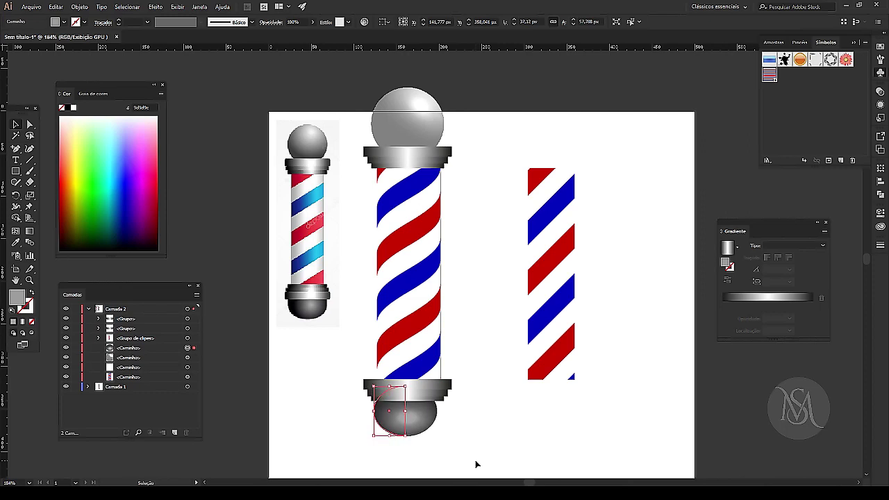
pyautogui.press('Up')
pyautogui.press('Up')
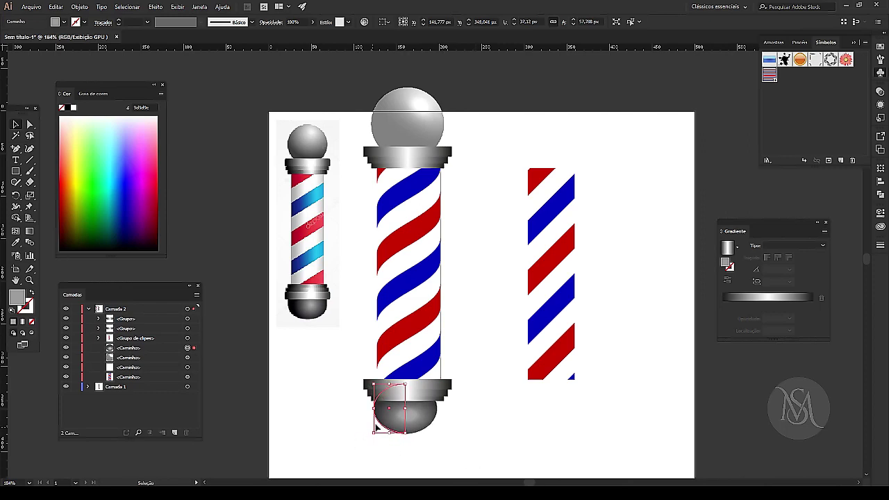
pyautogui.moveTo(388, 410); pyautogui.dragTo(392, 410)
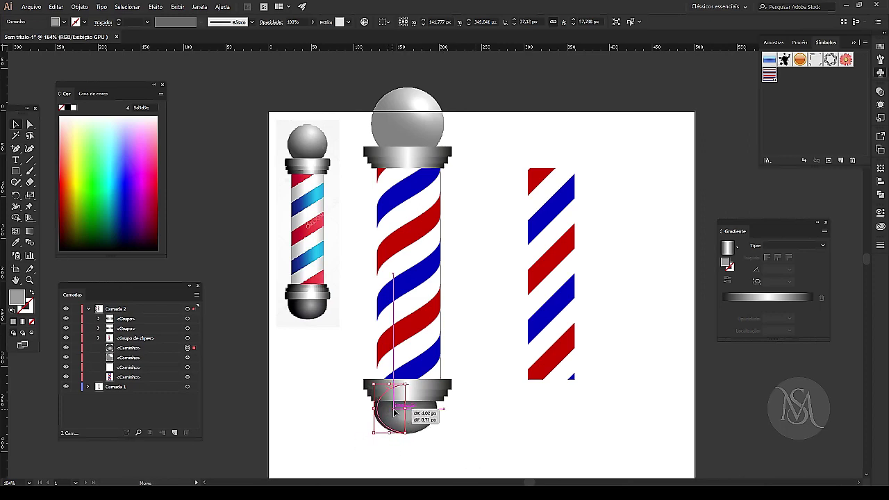
pyautogui.click(290, 412)
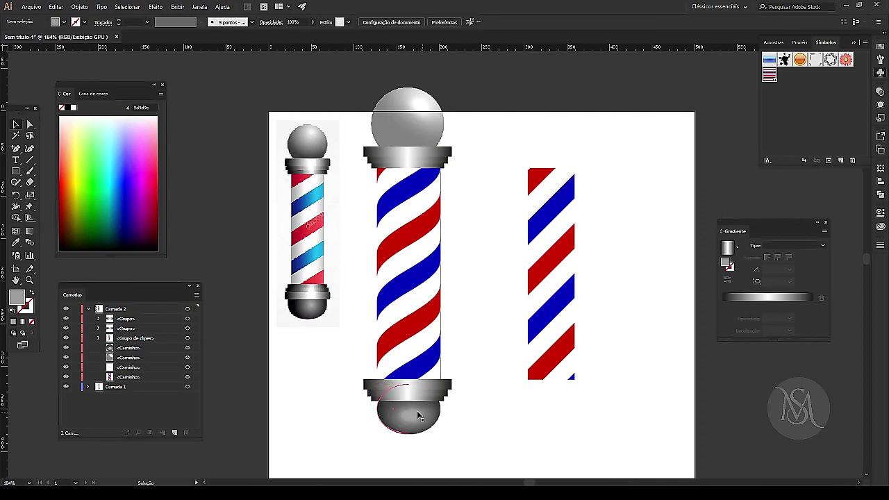
pyautogui.moveTo(399, 416); pyautogui.dragTo(389, 413)
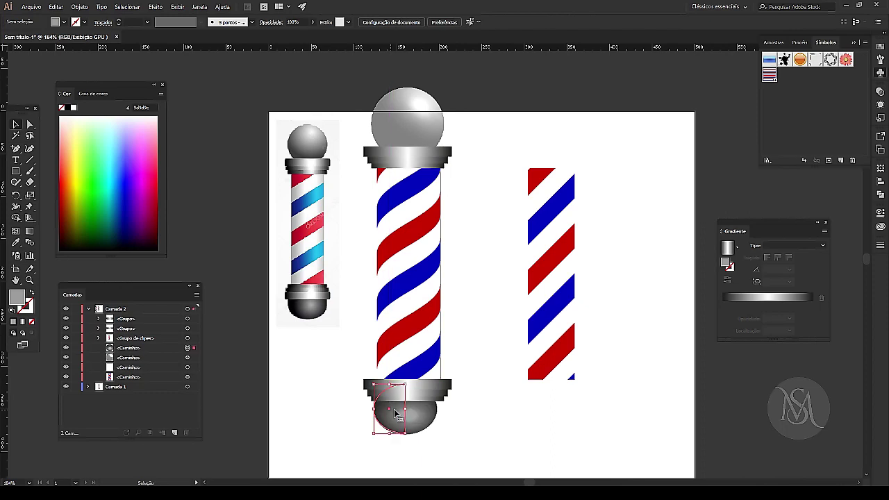
pyautogui.press('Right')
pyautogui.press('Right')
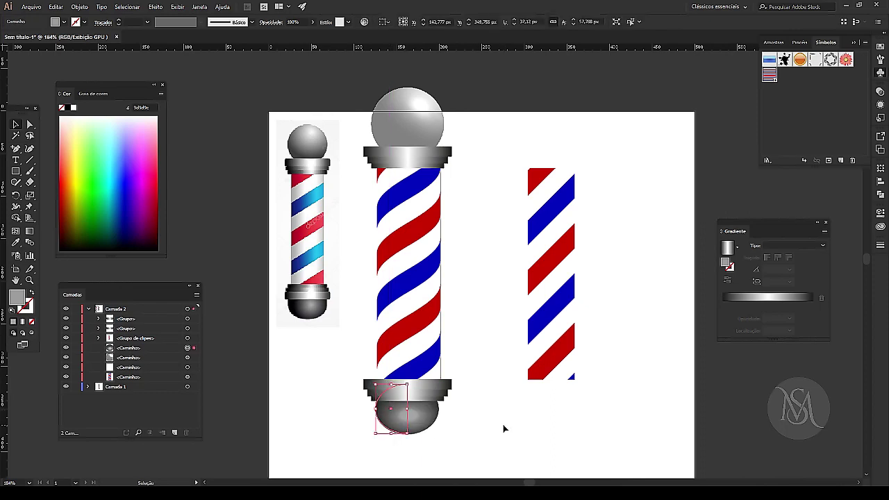
pyautogui.press('Right')
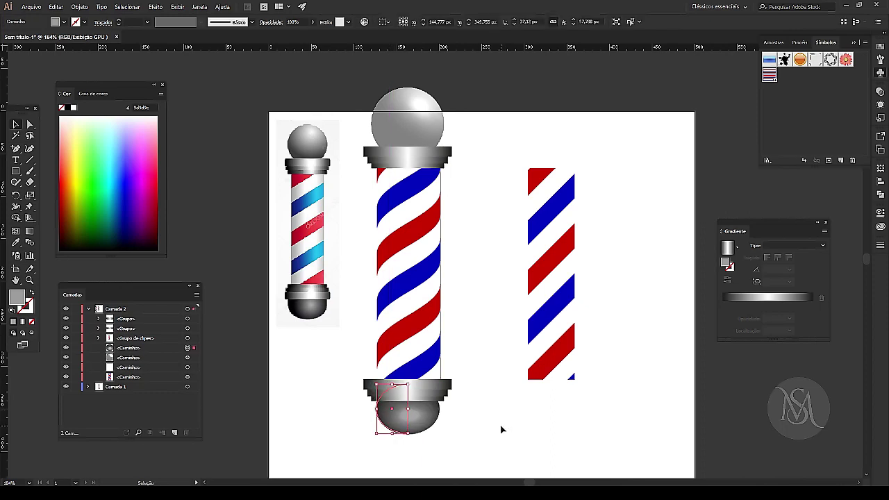
pyautogui.click(502, 430)
pyautogui.moveTo(342, 71)
pyautogui.mouseDown()
pyautogui.moveTo(496, 451)
pyautogui.moveTo(467, 454)
pyautogui.moveTo(427, 335)
pyautogui.mouseUp()
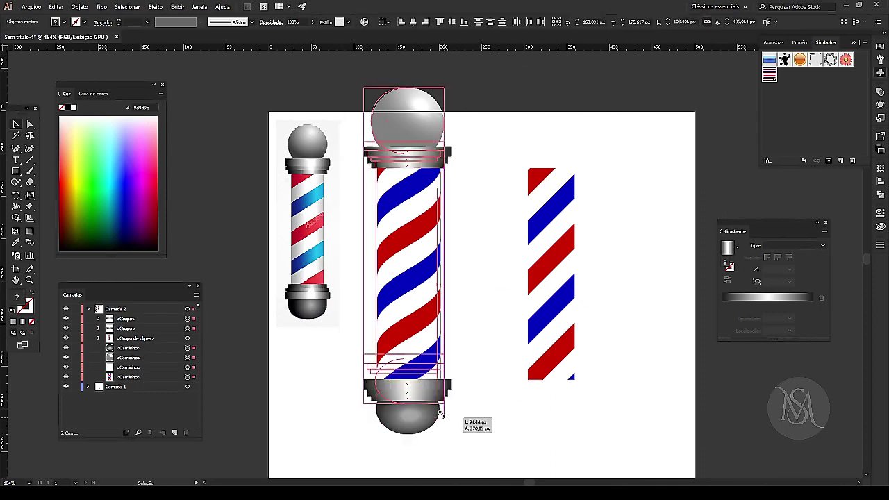
# Move the shrunken pole down-left and copy its caps and balls beside the striped rectangle.
pyautogui.moveTo(376, 139); pyautogui.dragTo(365, 234)
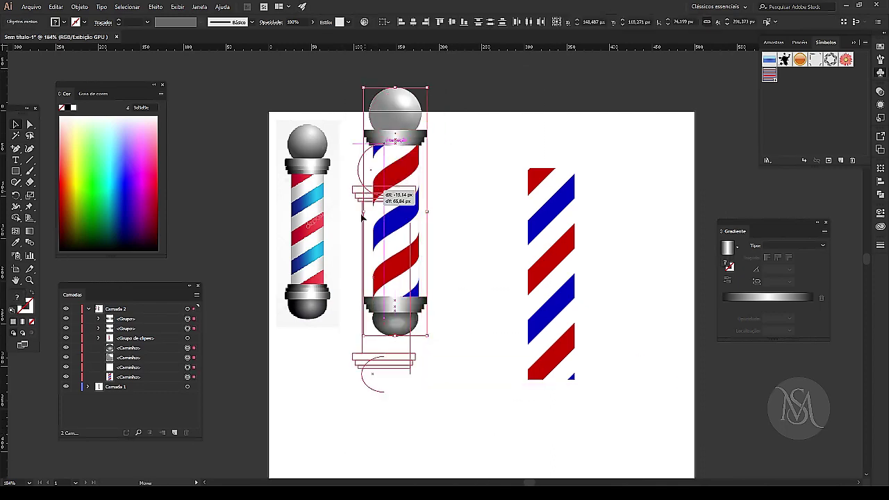
pyautogui.click(475, 245)
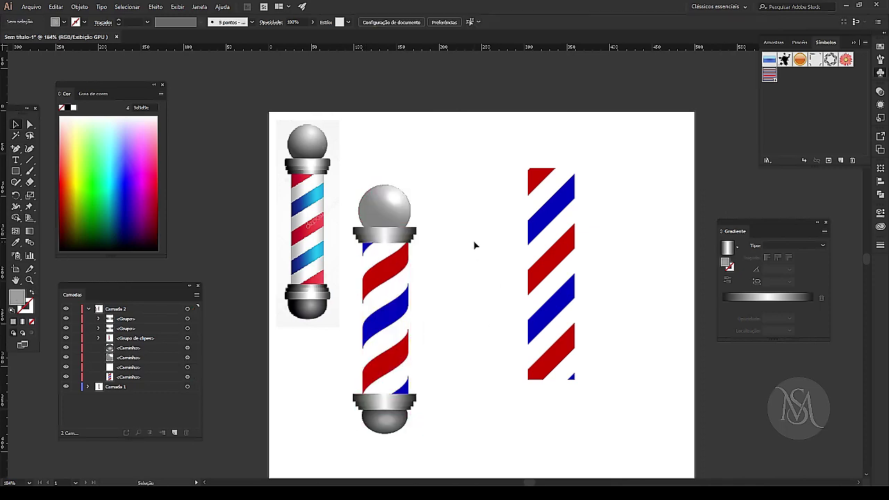
pyautogui.moveTo(450, 184)
pyautogui.mouseDown()
pyautogui.moveTo(394, 247)
pyautogui.moveTo(391, 239)
pyautogui.mouseUp()
pyautogui.keyDown('shift'); pyautogui.click(405, 198); pyautogui.keyUp('shift')
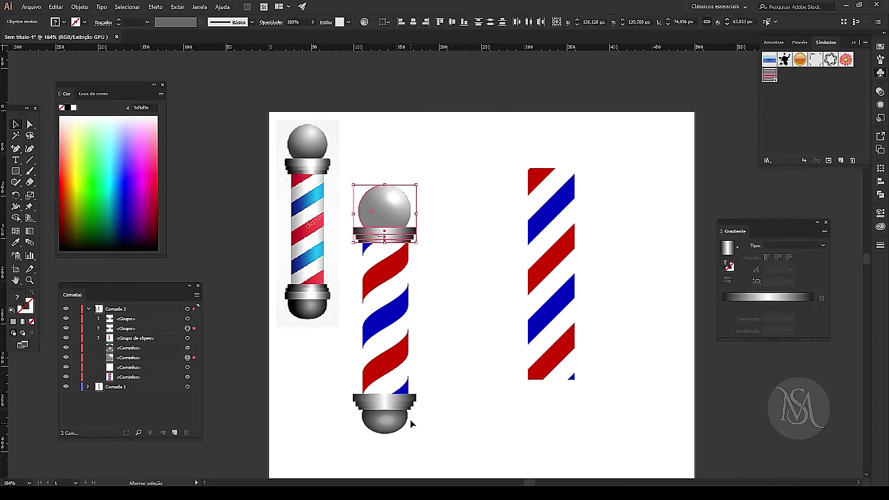
pyautogui.moveTo(418, 410); pyautogui.dragTo(347, 465)
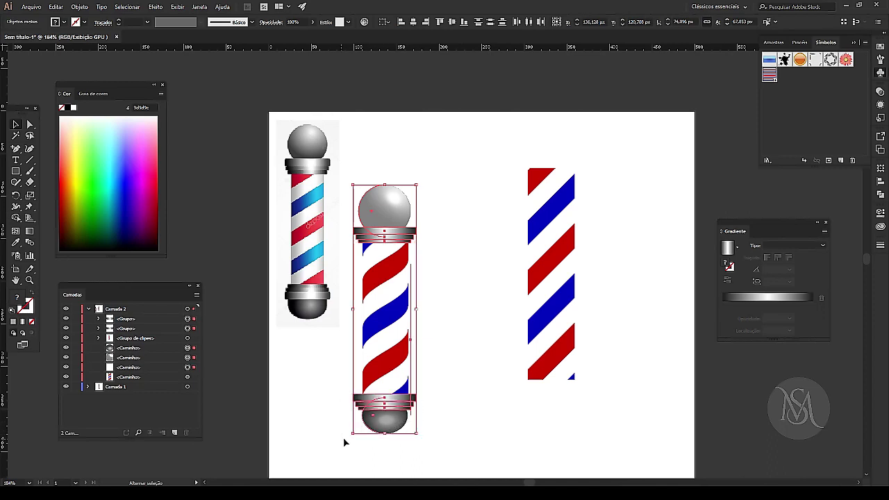
pyautogui.moveTo(513, 435); pyautogui.dragTo(664, 382)
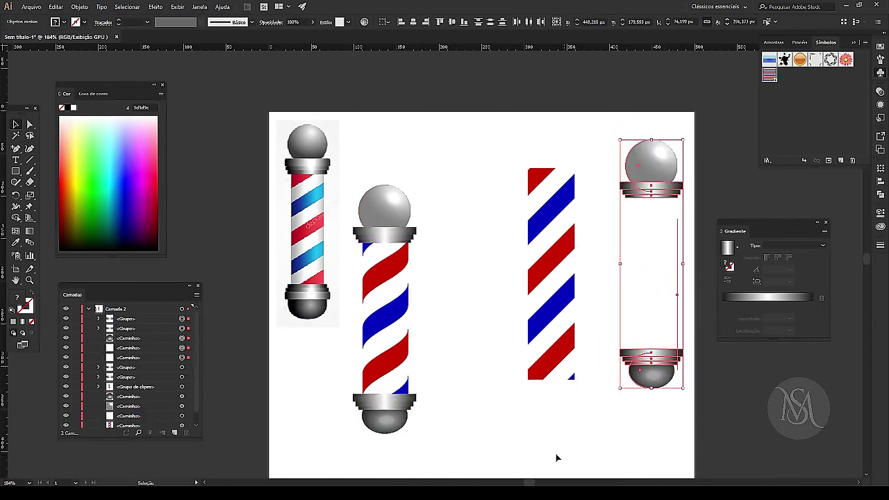
# Select the striped rectangle, apply a clipping mask, then release it again.
pyautogui.click(611, 419)
pyautogui.click(545, 182)
pyautogui.hotkey('ctrl', '7')
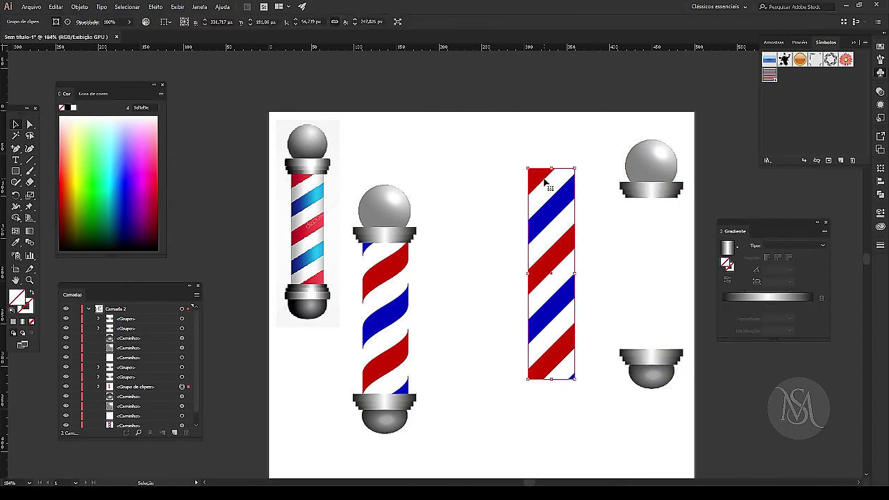
pyautogui.click(81, 8)
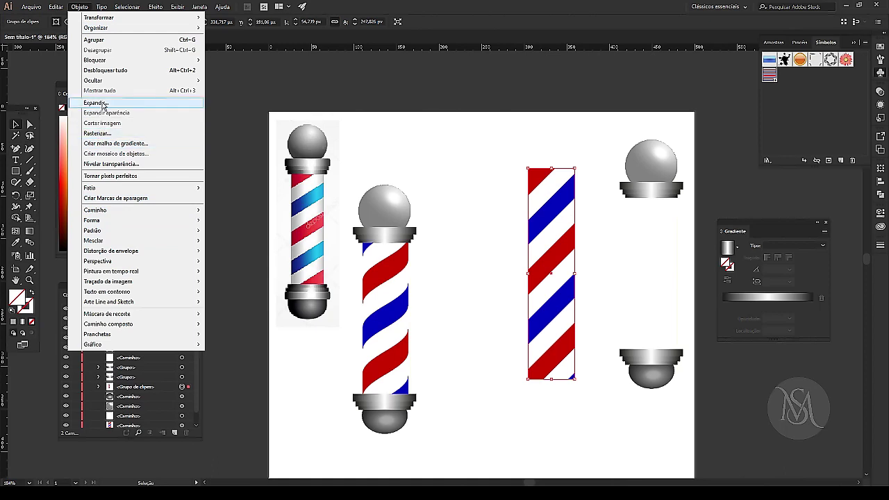
pyautogui.click(102, 104)
pyautogui.click(880, 195)
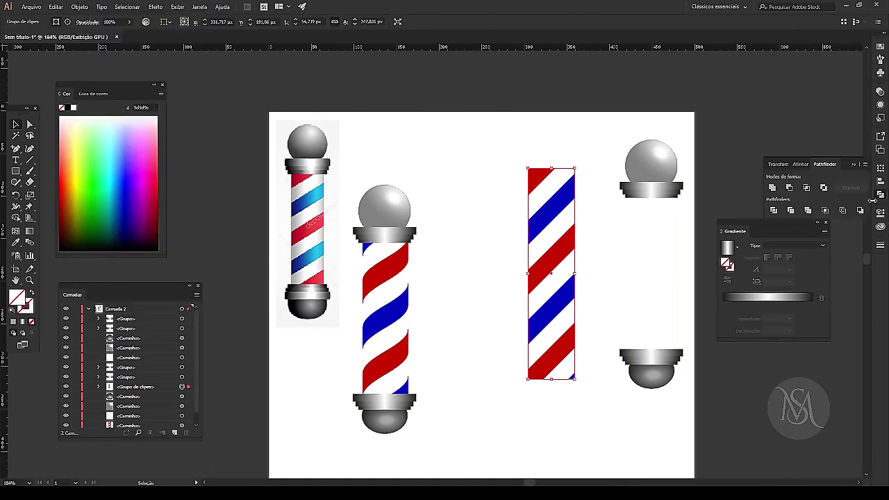
pyautogui.hotkey('ctrl', 'alt', '7')
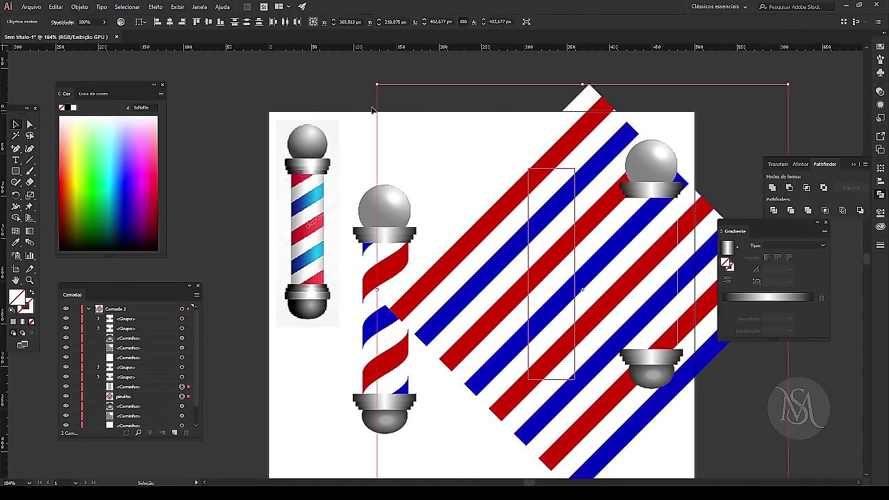
pyautogui.click(333, 96)
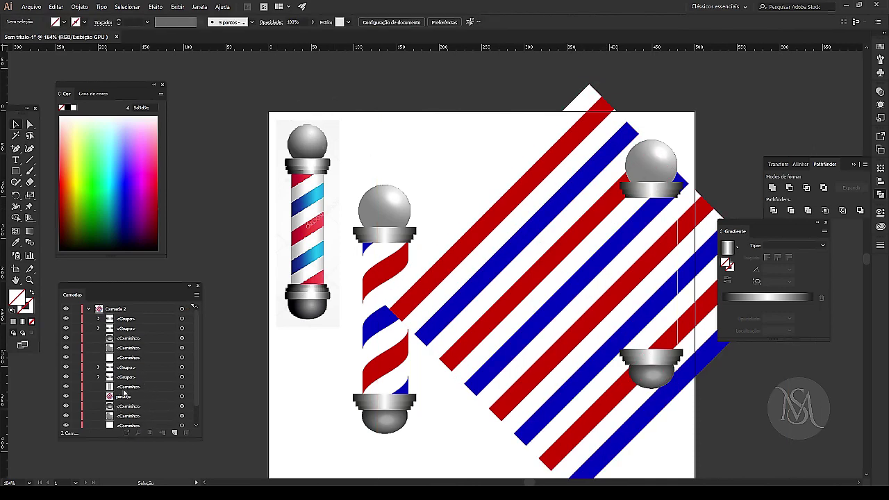
# Clip the pirulito stripe group to the tall rectangle and expand it via Object > Expand.
pyautogui.click(124, 390)
pyautogui.click(181, 388)
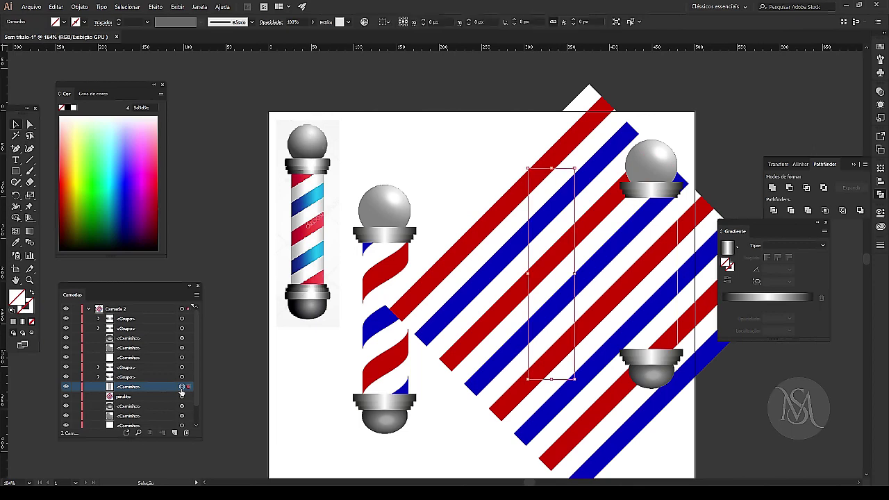
pyautogui.keyDown('shift'); pyautogui.click(181, 396); pyautogui.keyUp('shift')
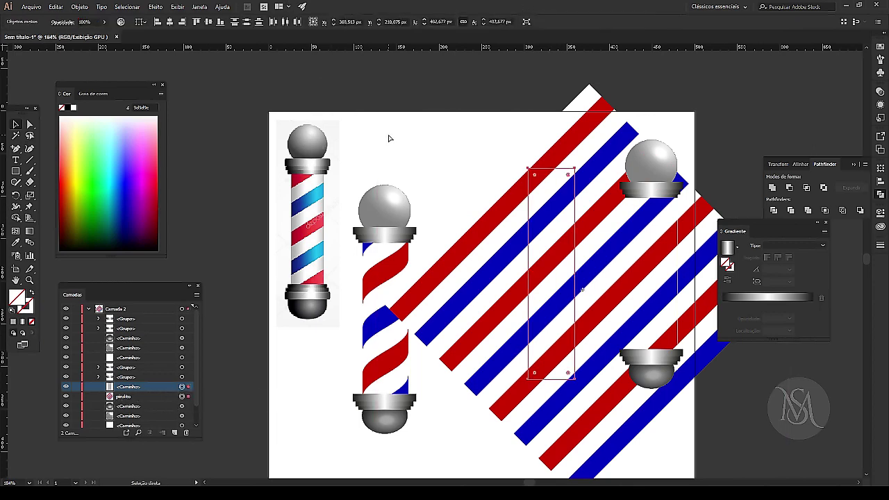
pyautogui.hotkey('ctrl', '7')
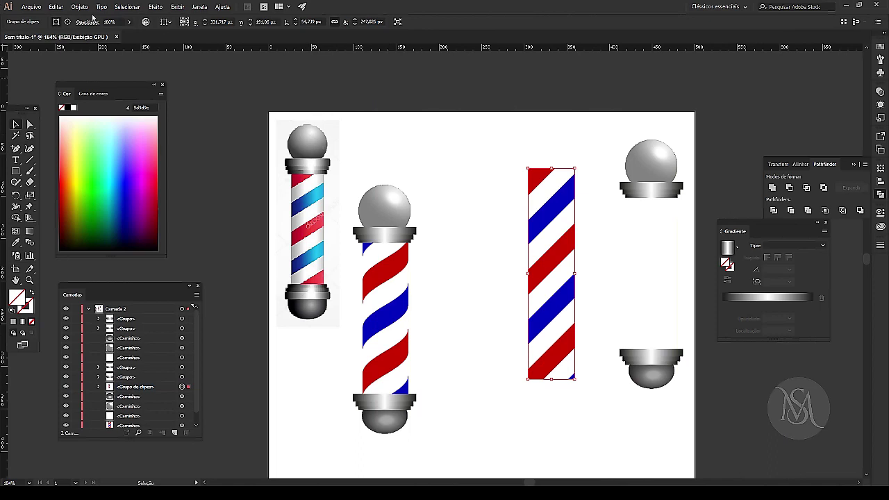
pyautogui.click(87, 8)
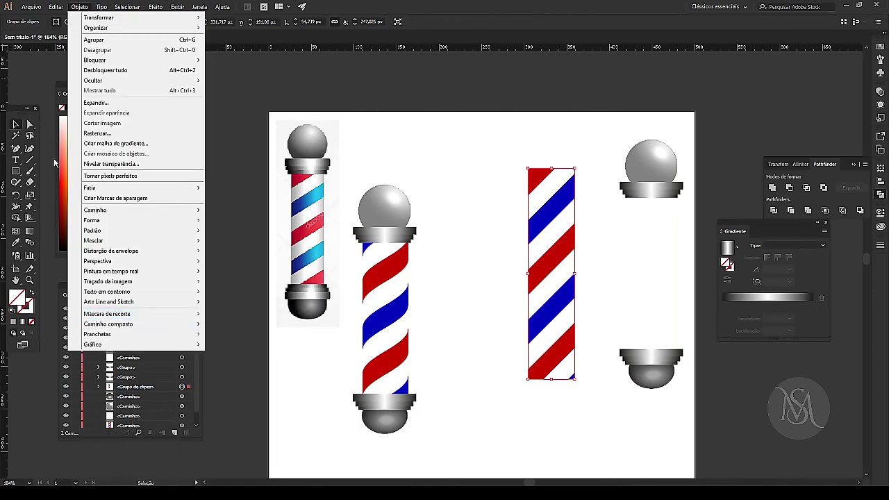
pyautogui.click(104, 102)
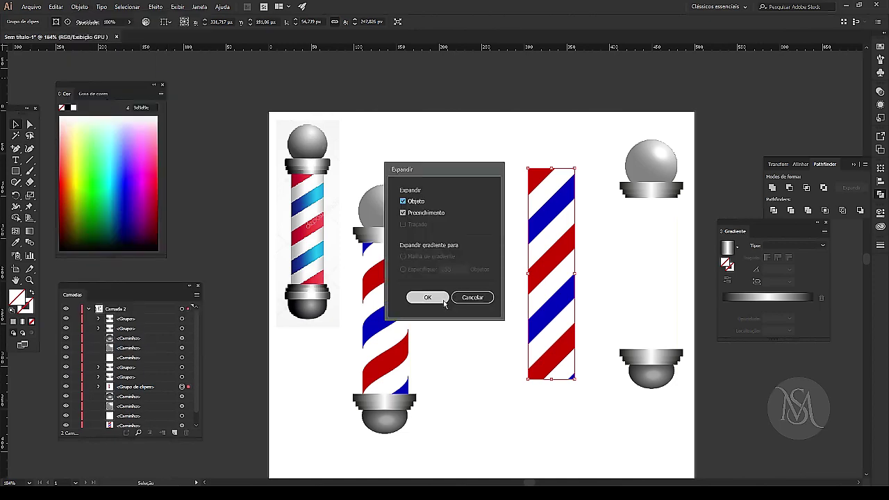
pyautogui.click(428, 297)
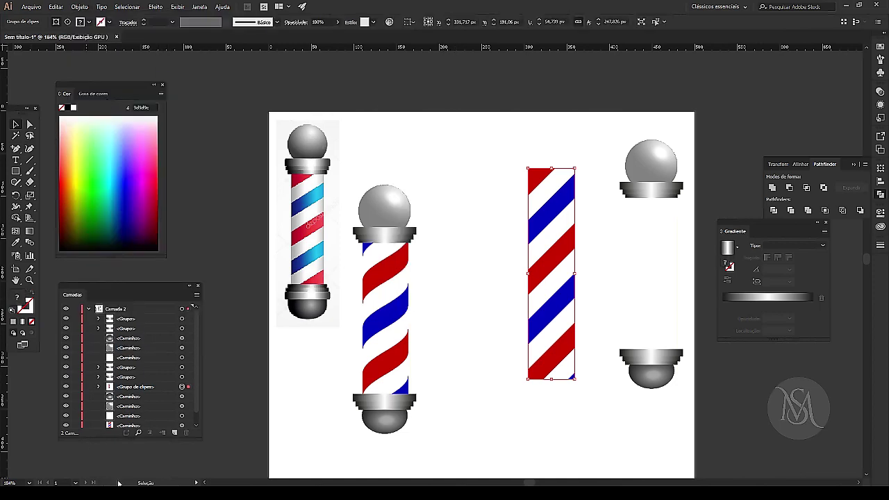
# Inspect the striped clip group's contents in the Layers panel.
pyautogui.click(134, 387)
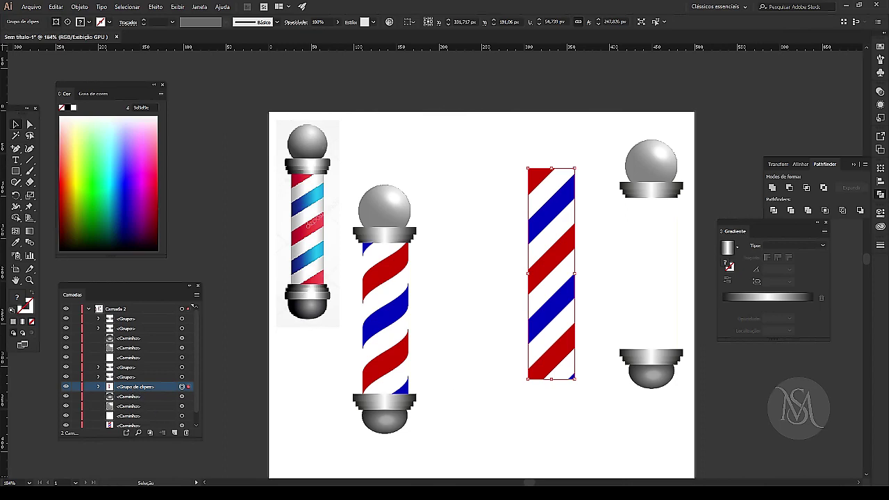
pyautogui.click(98, 387)
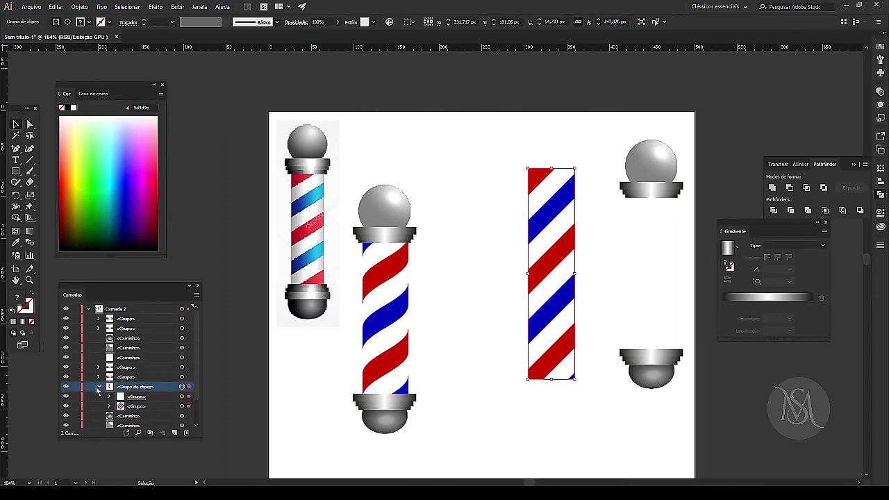
pyautogui.click(98, 388)
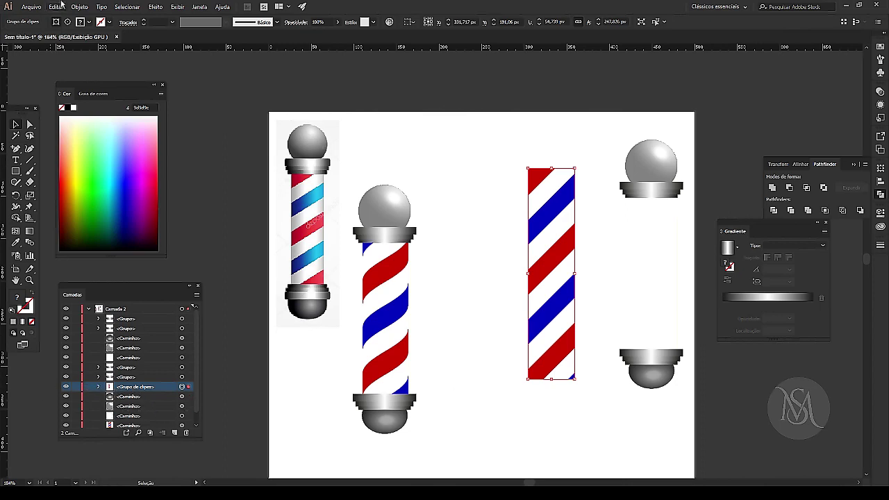
pyautogui.click(81, 9)
pyautogui.moveTo(92, 220)
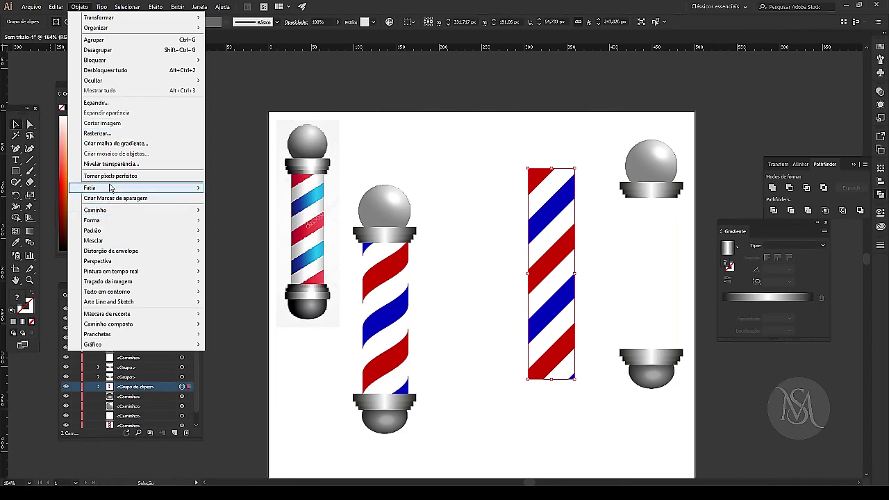
pyautogui.press('Escape')
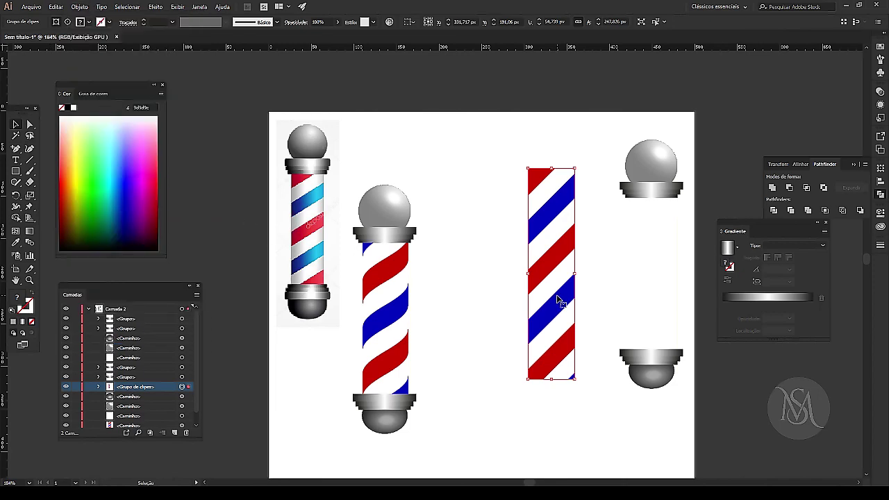
pyautogui.click(507, 290)
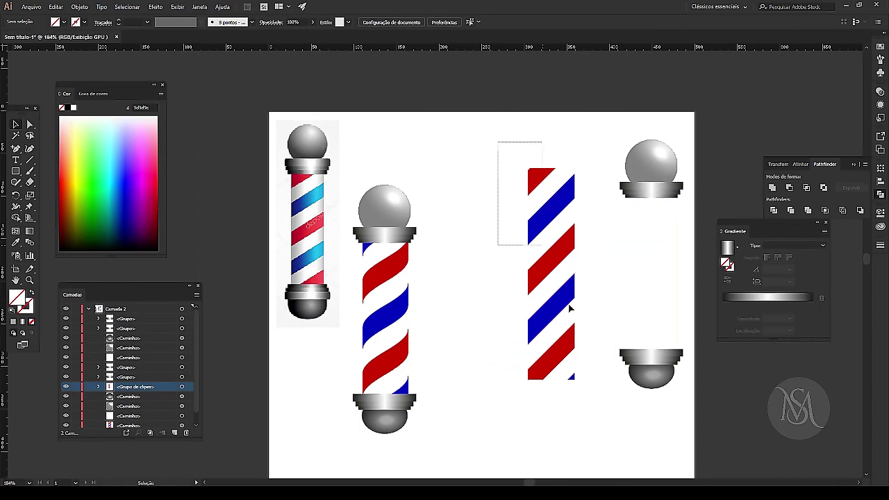
# Try Pathfinder Minus Front, Intersect and a compound path on the stripes, each failing.
pyautogui.moveTo(495, 141); pyautogui.dragTo(591, 428)
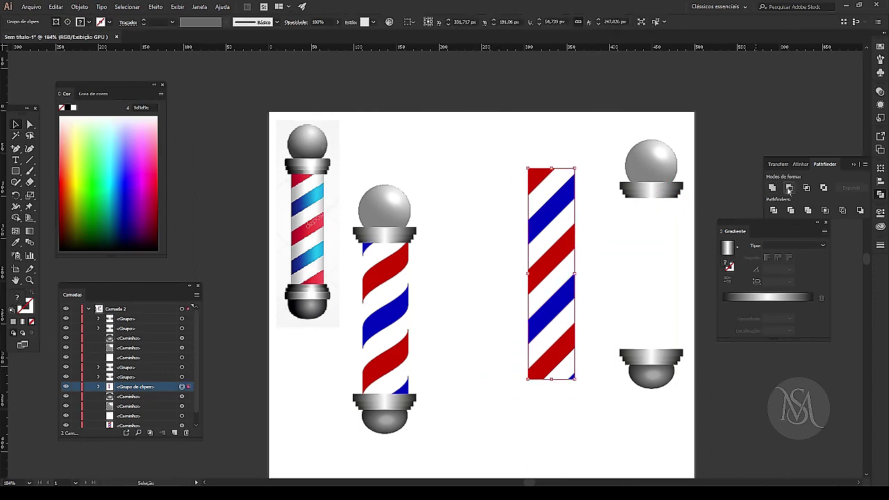
pyautogui.click(789, 188)
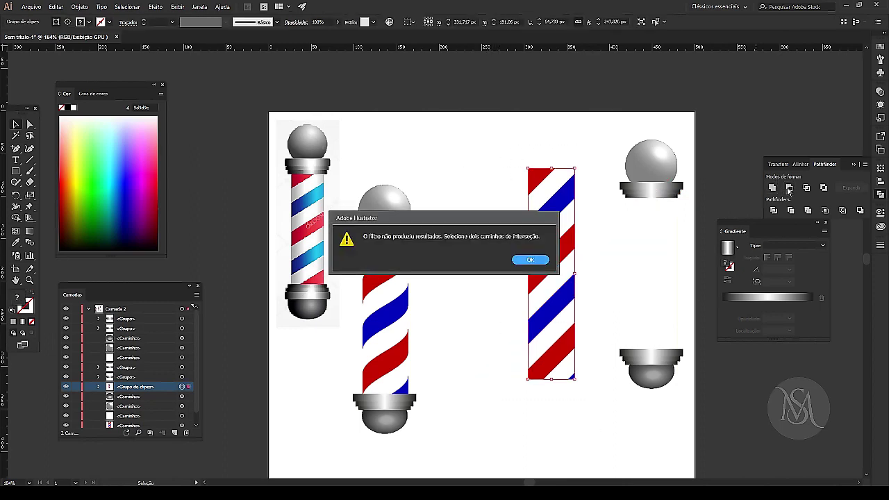
pyautogui.click(527, 261)
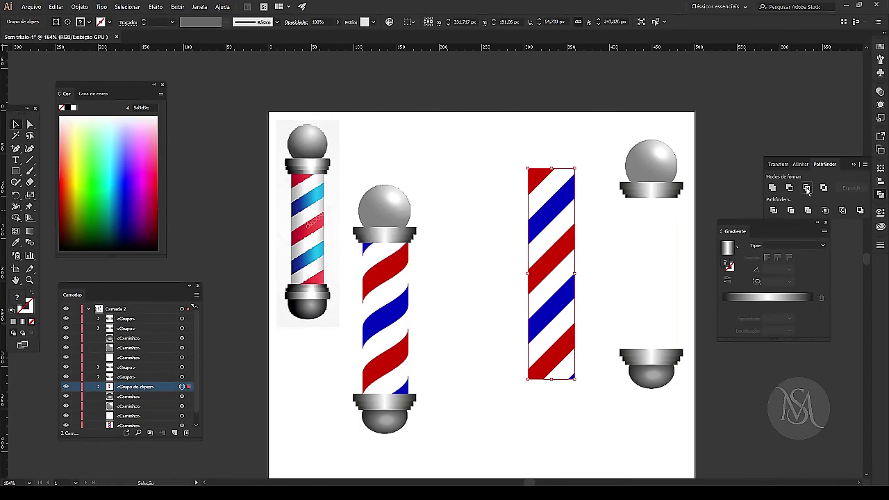
pyautogui.click(806, 188)
pyautogui.click(527, 261)
pyautogui.click(79, 7)
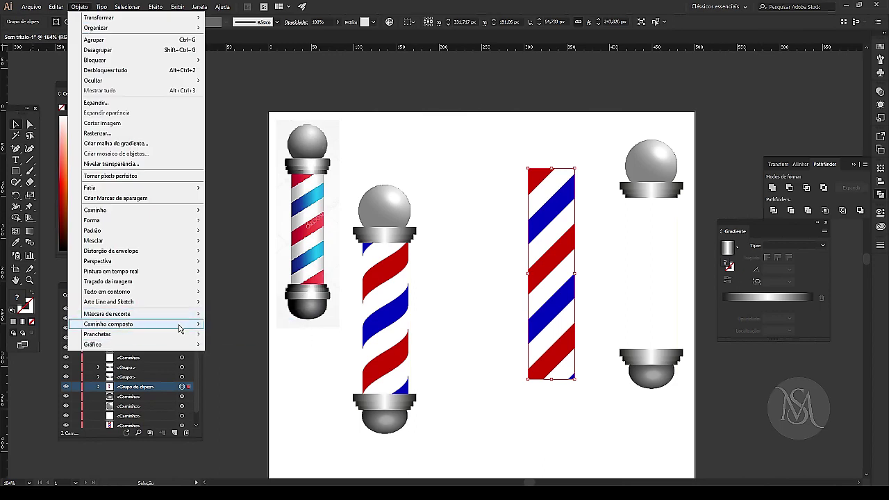
pyautogui.moveTo(108, 324)
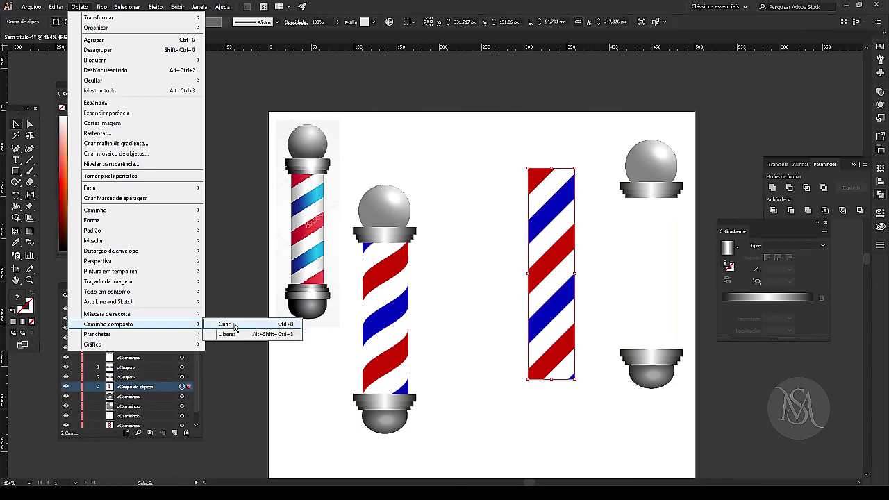
pyautogui.click(234, 325)
pyautogui.click(534, 261)
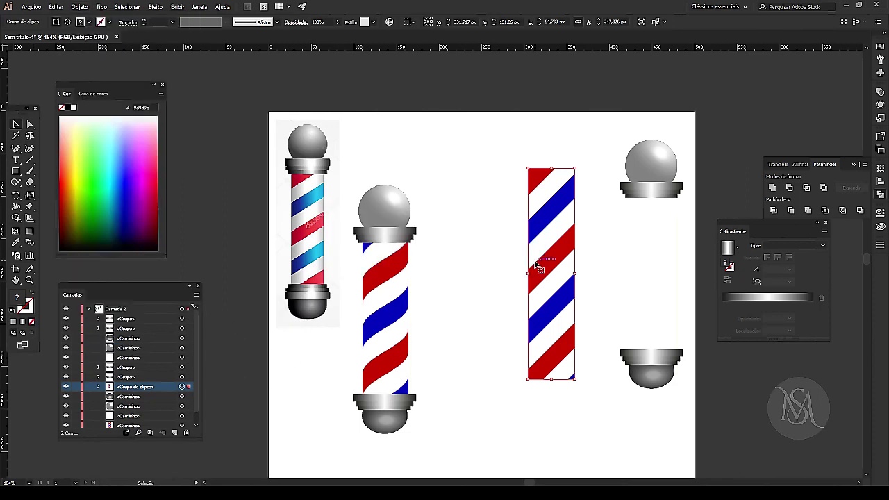
pyautogui.click(457, 133)
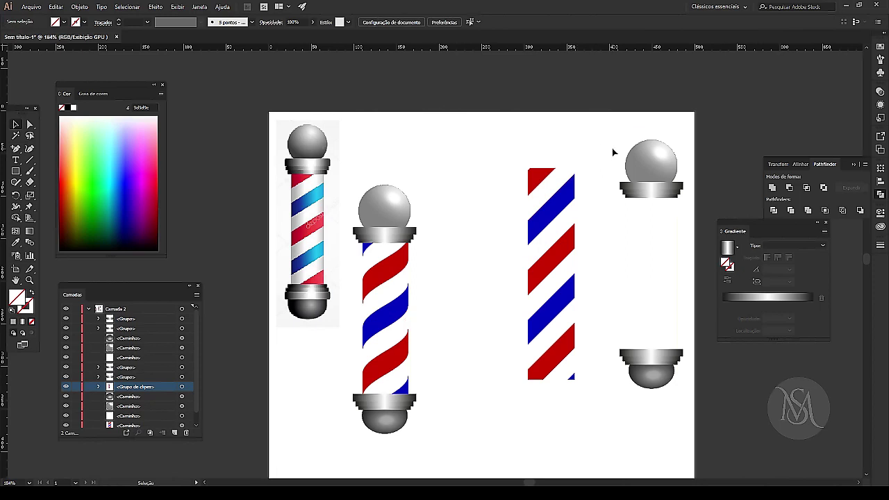
# Delete the stray thin vertical line beside the right pole's silver caps.
pyautogui.moveTo(616, 139); pyautogui.dragTo(667, 209)
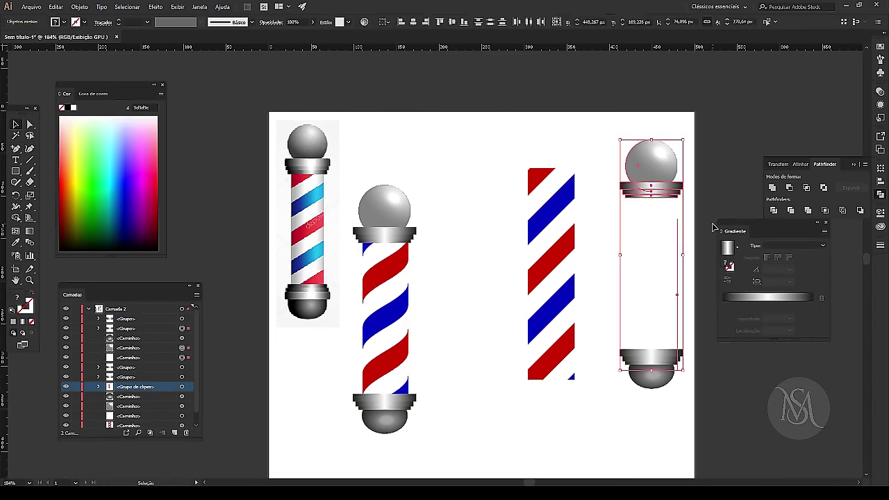
pyautogui.click(684, 242)
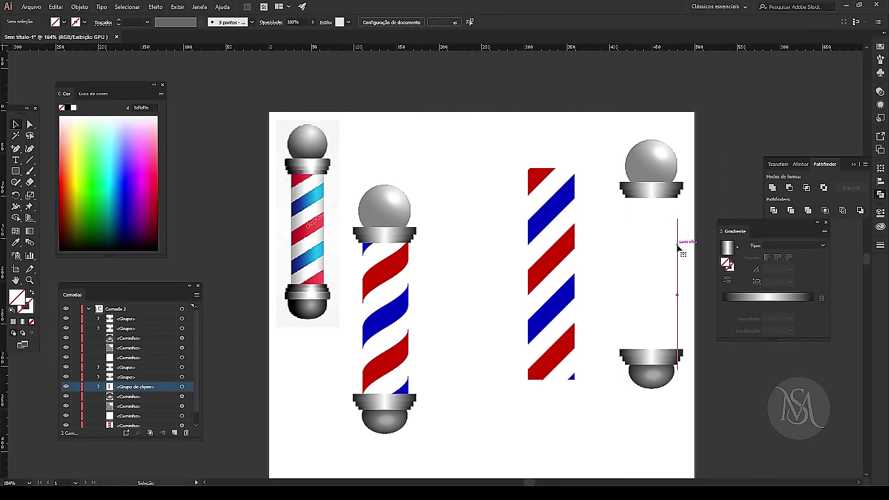
pyautogui.click(679, 246)
pyautogui.press('Delete')
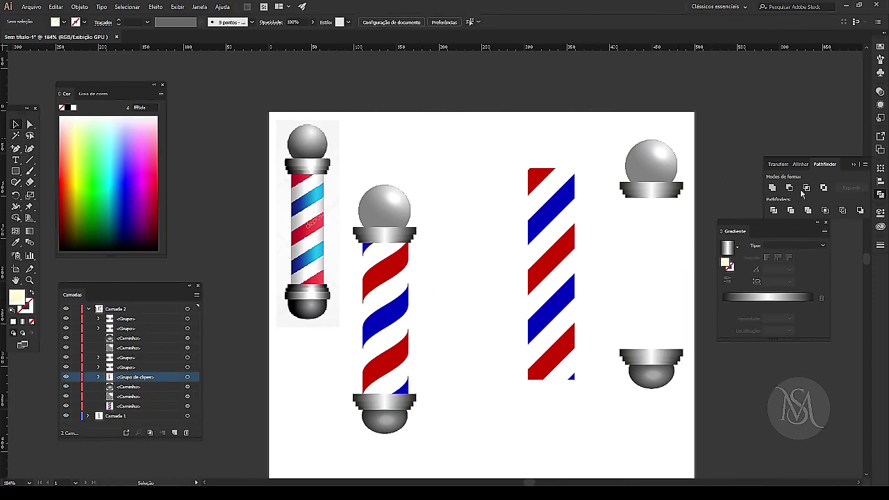
# Group the top and bottom caps and fit them onto the striped rectangle.
pyautogui.moveTo(708, 137)
pyautogui.mouseDown()
pyautogui.moveTo(599, 350)
pyautogui.moveTo(590, 385)
pyautogui.mouseUp()
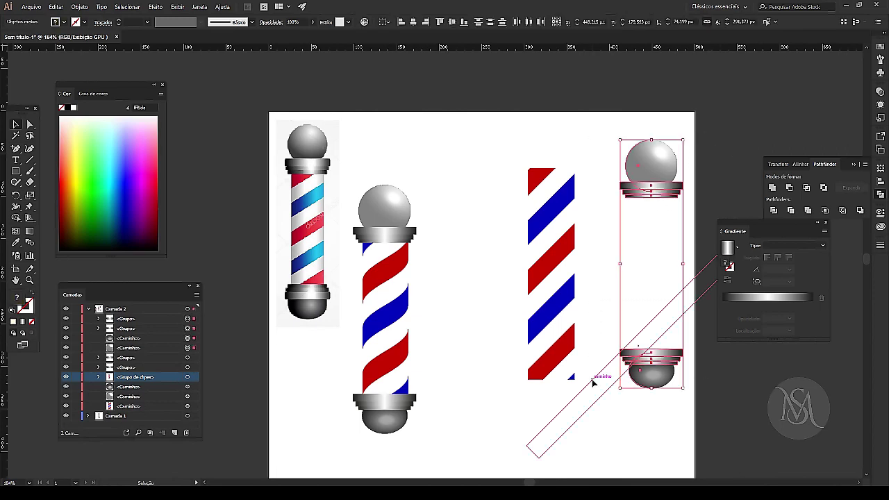
pyautogui.hotkey('ctrl', 'g')
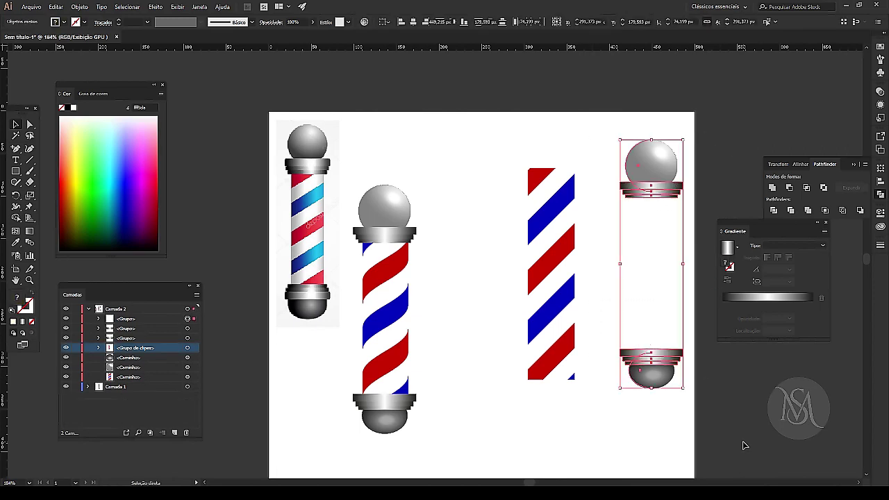
pyautogui.moveTo(661, 354); pyautogui.dragTo(554, 357)
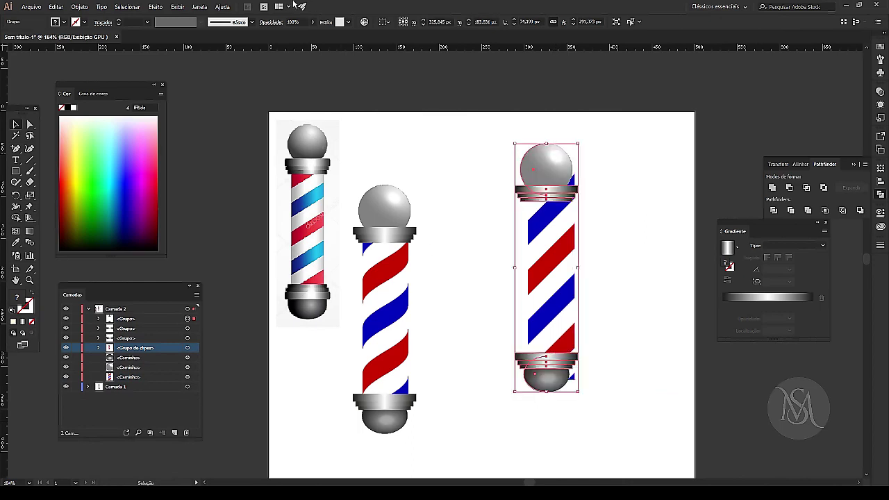
pyautogui.moveTo(526, 194); pyautogui.dragTo(524, 143)
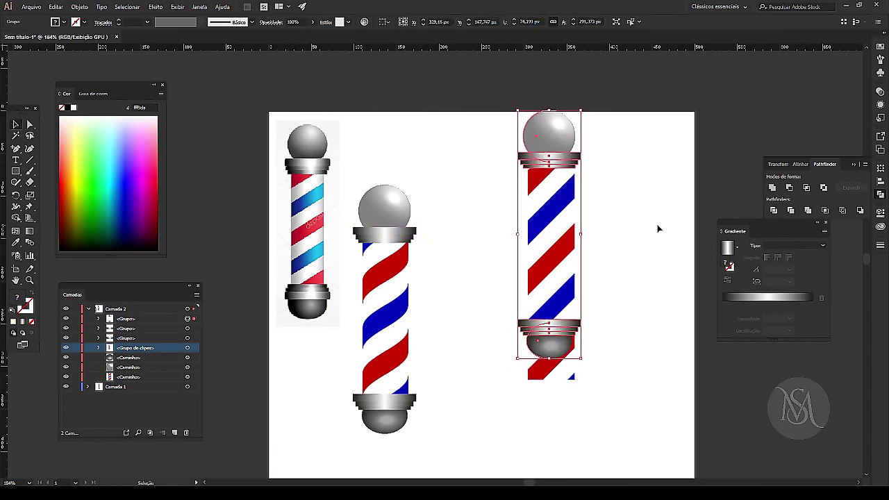
pyautogui.press('Up')
pyautogui.press('Up')
pyautogui.press('Up')
pyautogui.press('Down')
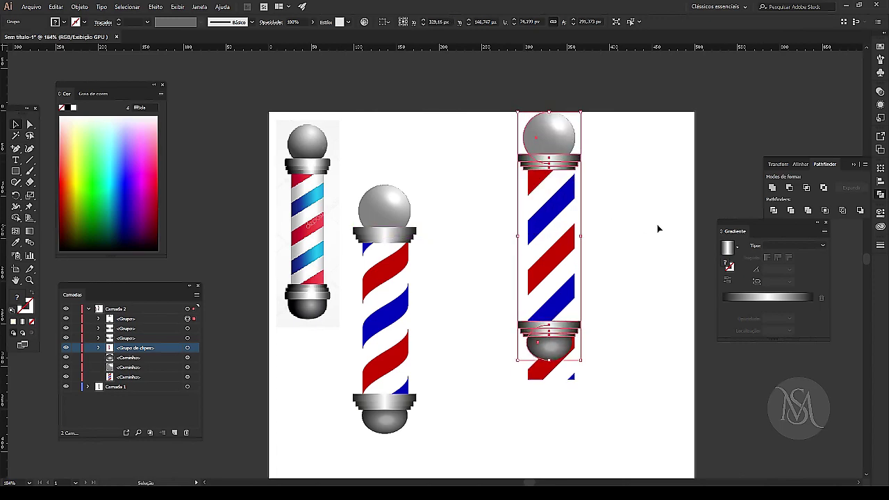
pyautogui.press('Down')
pyautogui.press('Down')
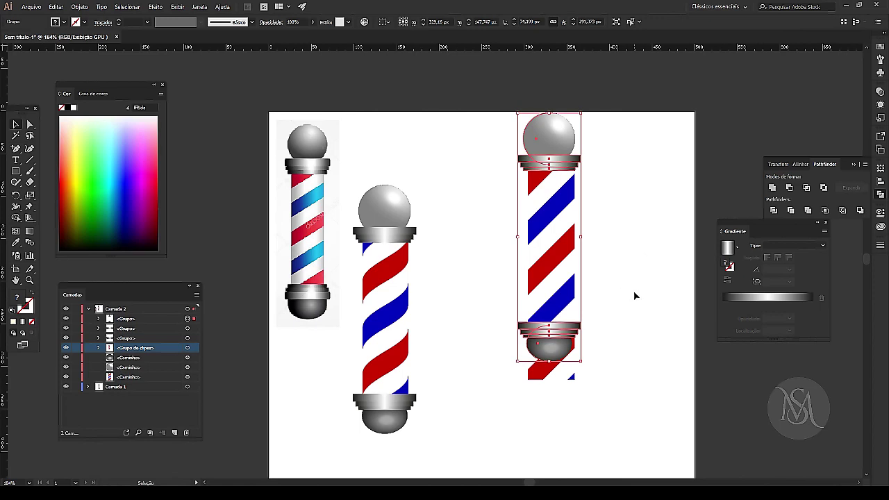
pyautogui.press('Right')
pyautogui.press('Right')
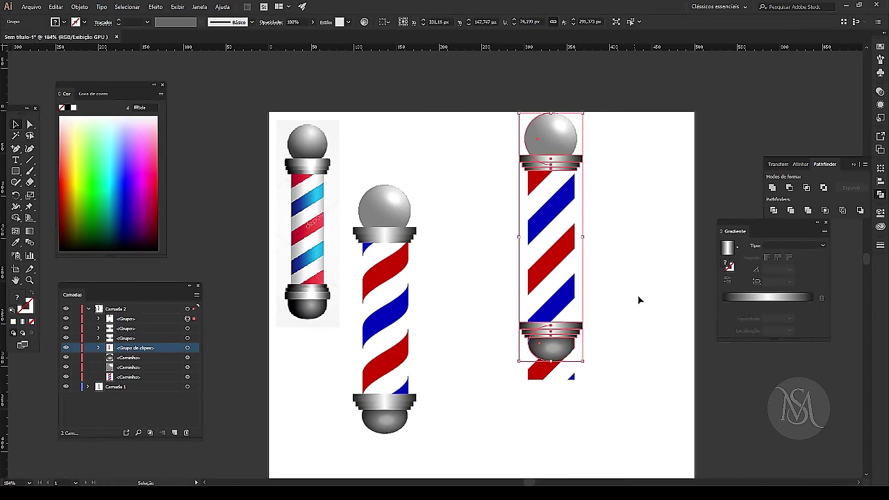
pyautogui.click(807, 445)
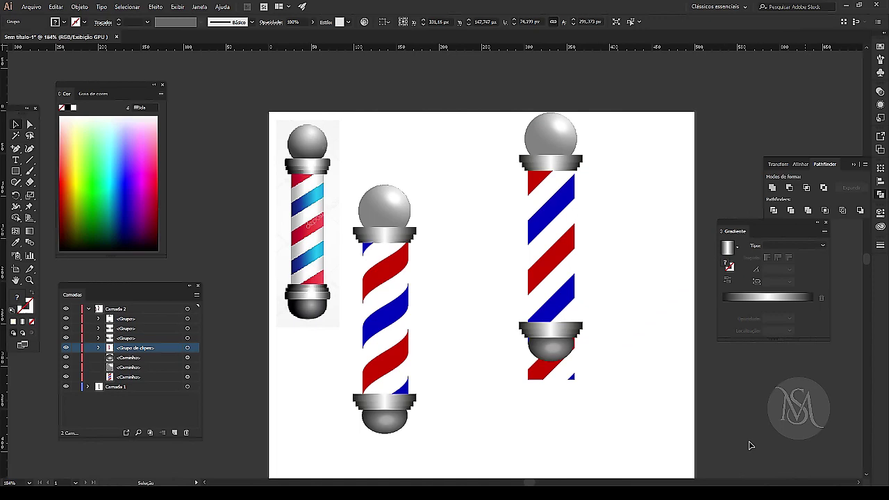
# Ungroup the assembled right barber pole with Object > Ungroup.
pyautogui.click(527, 334)
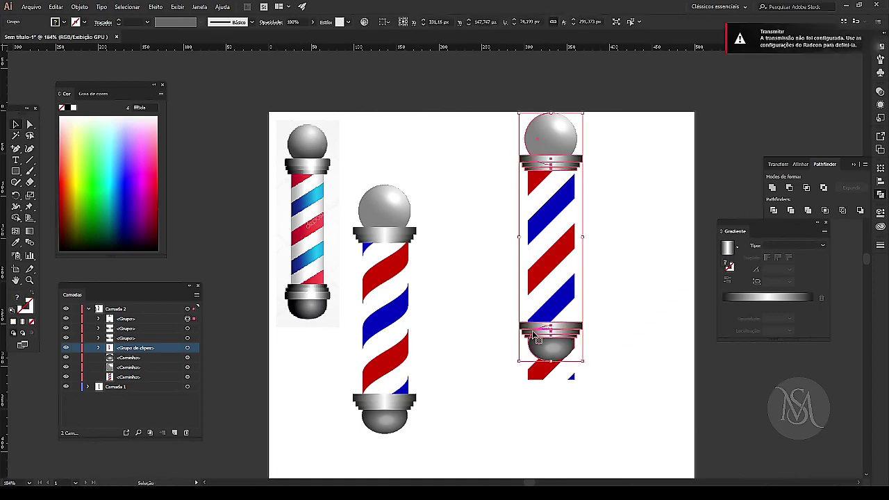
pyautogui.click(613, 430)
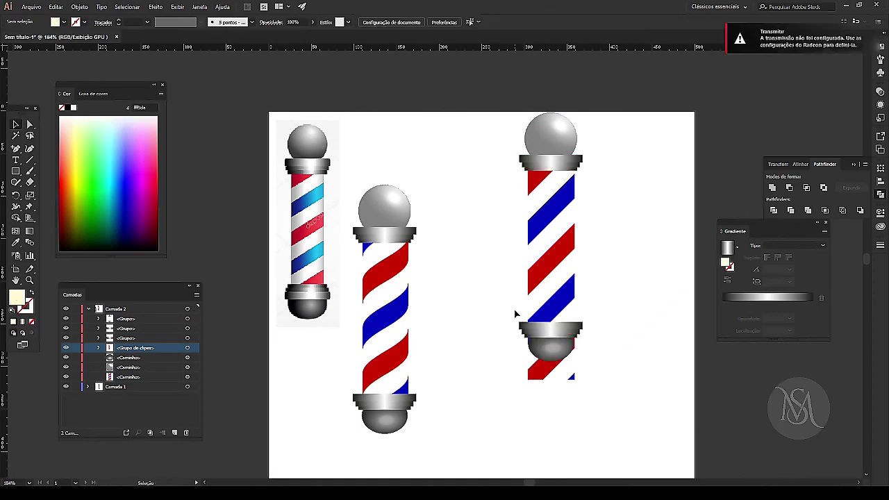
pyautogui.click(545, 349)
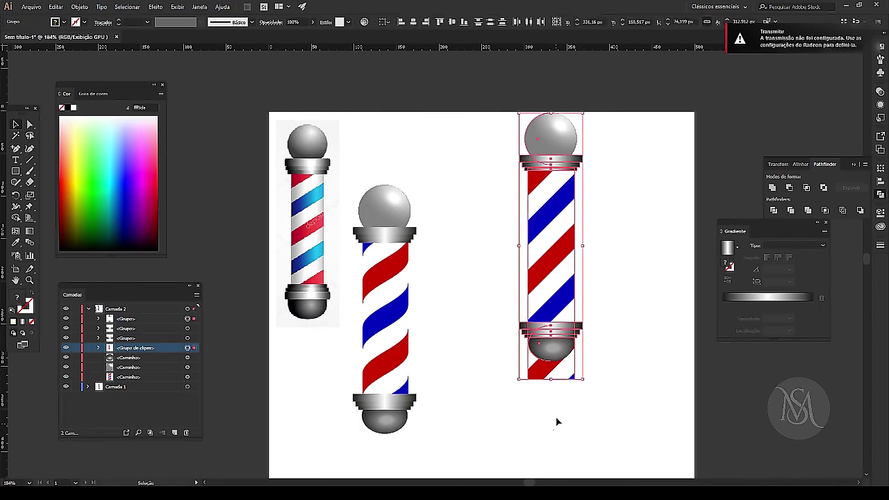
pyautogui.click(556, 422)
pyautogui.click(560, 342)
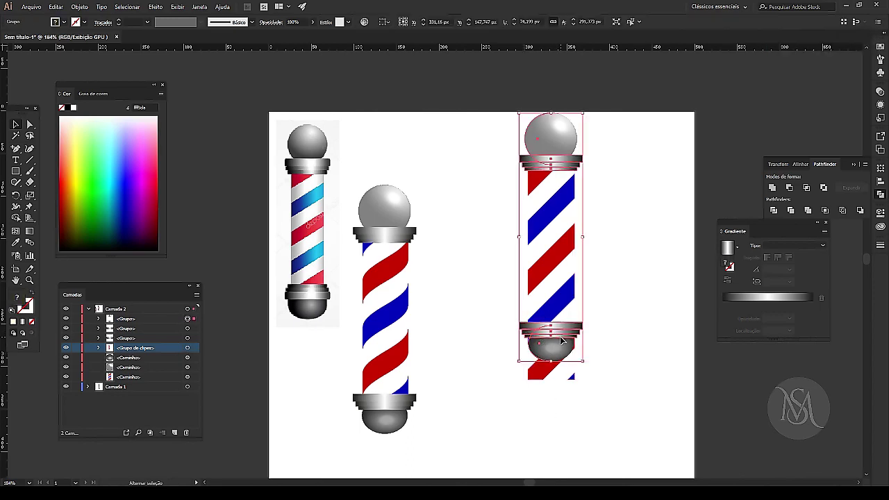
pyautogui.click(81, 7)
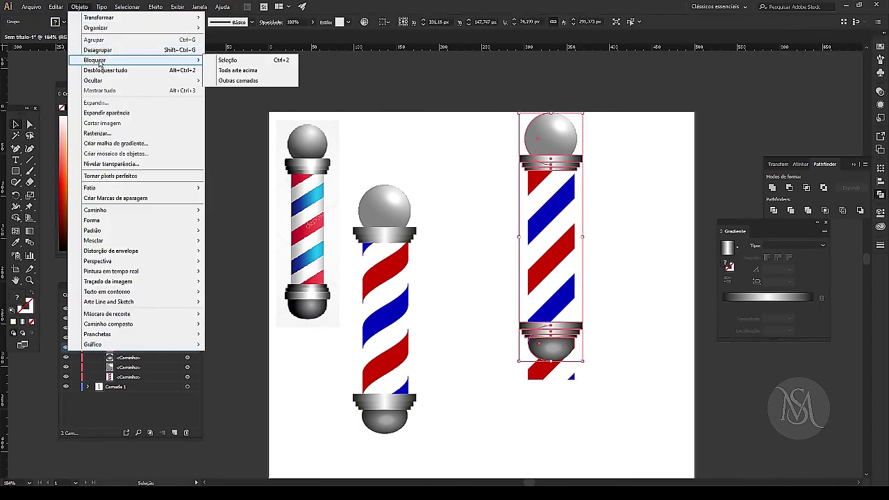
pyautogui.click(104, 49)
# Lower the bottom cap ring and dome to the stripes' lower end.
pyautogui.click(539, 430)
pyautogui.click(531, 333)
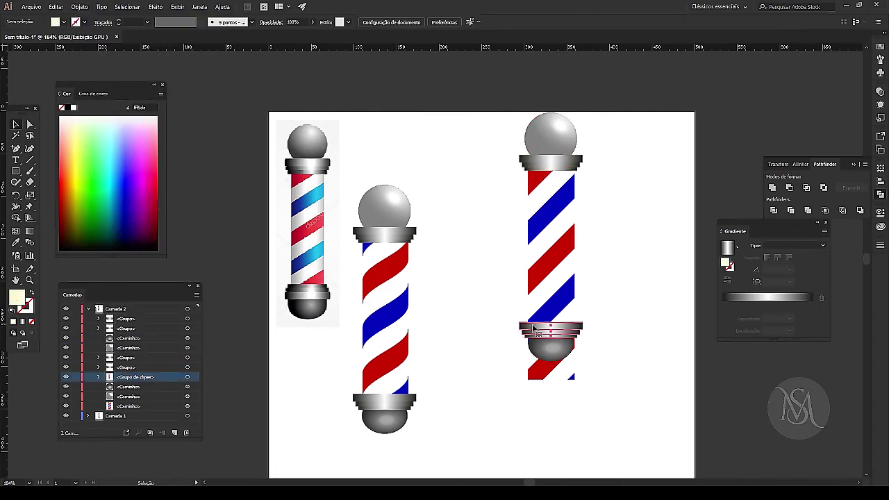
pyautogui.keyDown('shift'); pyautogui.click(531, 336); pyautogui.keyUp('shift')
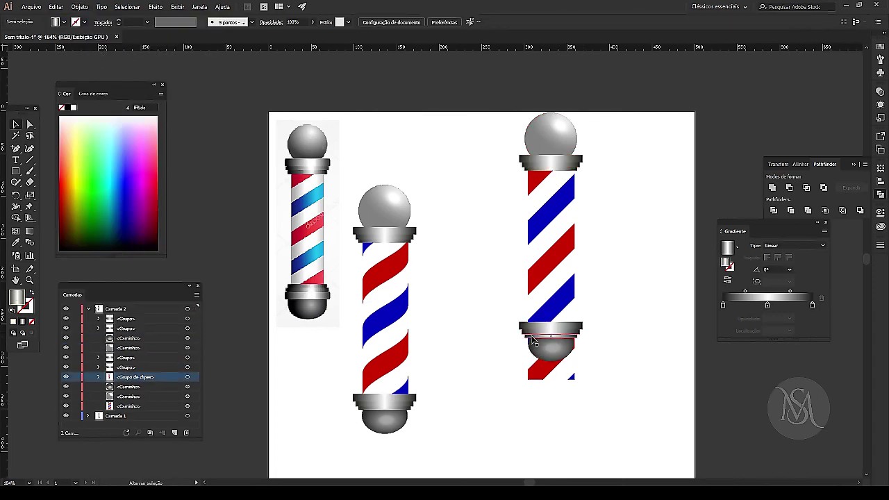
pyautogui.click(533, 334)
pyautogui.keyDown('shift'); pyautogui.click(543, 353); pyautogui.keyUp('shift')
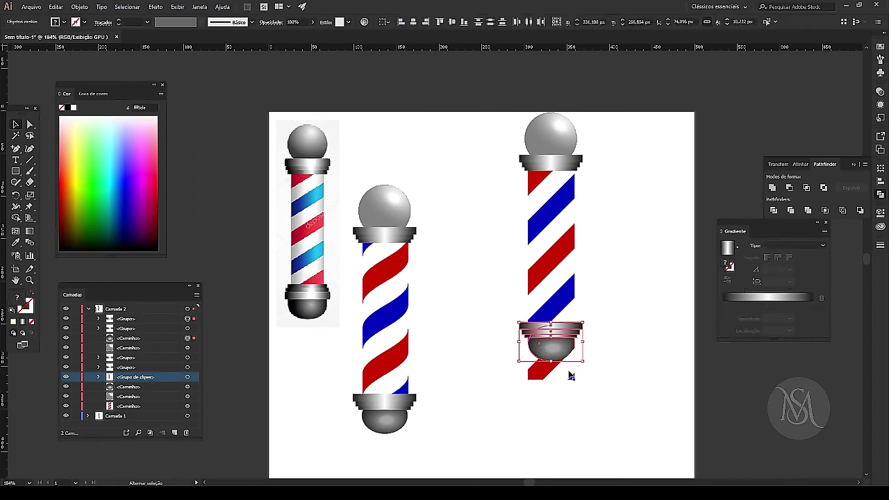
pyautogui.hotkey('shift', 'Down')
pyautogui.hotkey('shift', 'Down')
pyautogui.hotkey('shift', 'Down')
pyautogui.hotkey('shift', 'Down')
pyautogui.hotkey('shift', 'Down')
pyautogui.hotkey('shift', 'Down')
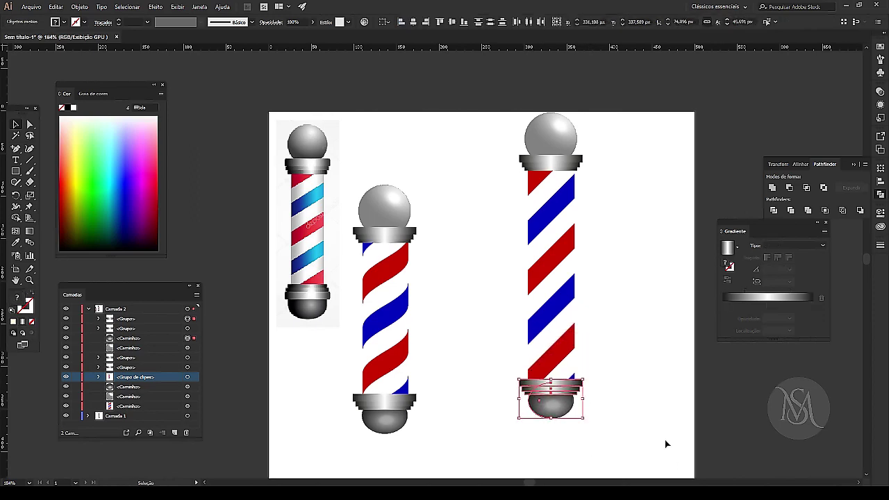
pyautogui.click(609, 293)
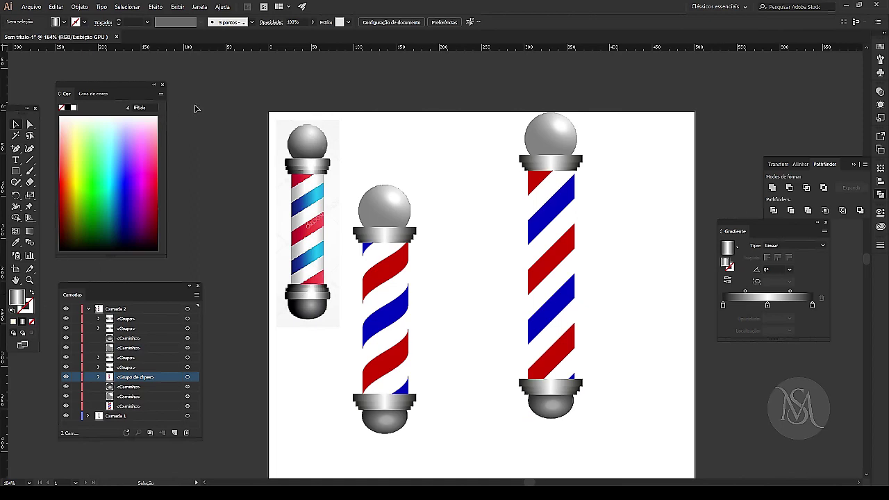
# Draw a gradient rectangle over the right pole's stripes, matching their width.
pyautogui.click(13, 177)
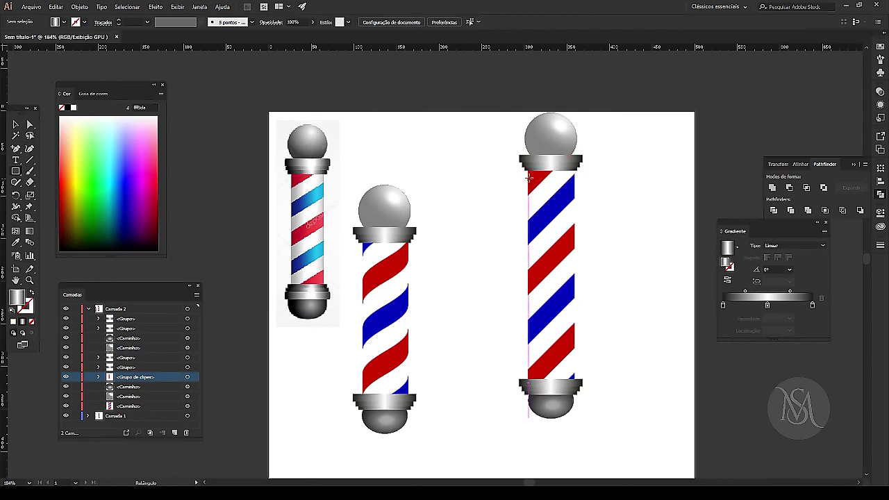
pyautogui.moveTo(526, 167); pyautogui.dragTo(575, 382)
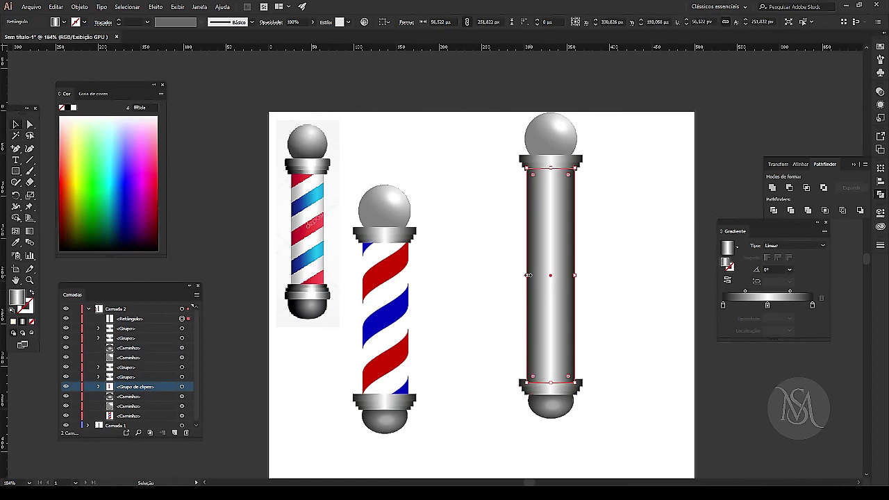
pyautogui.moveTo(527, 275); pyautogui.dragTo(539, 275)
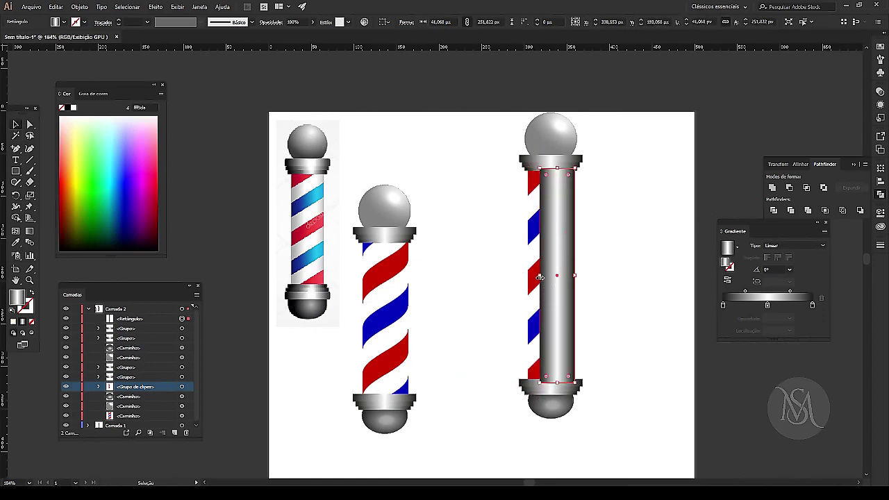
pyautogui.hotkey('ctrl', 'z')
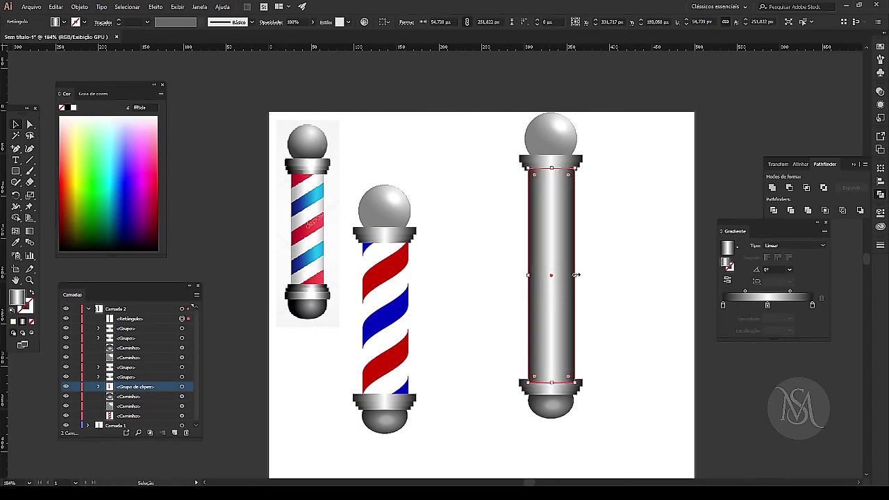
pyautogui.moveTo(573, 276)
pyautogui.mouseDown()
pyautogui.moveTo(555, 276)
pyautogui.moveTo(574, 276)
pyautogui.mouseUp()
# Set the gradient rectangle's blend mode to Multiply in Transparency.
pyautogui.click(880, 91)
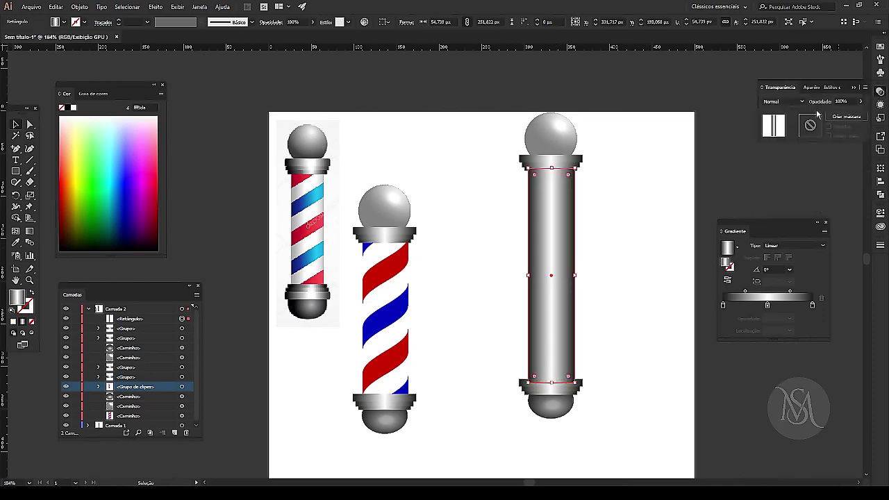
pyautogui.click(788, 101)
pyautogui.click(784, 134)
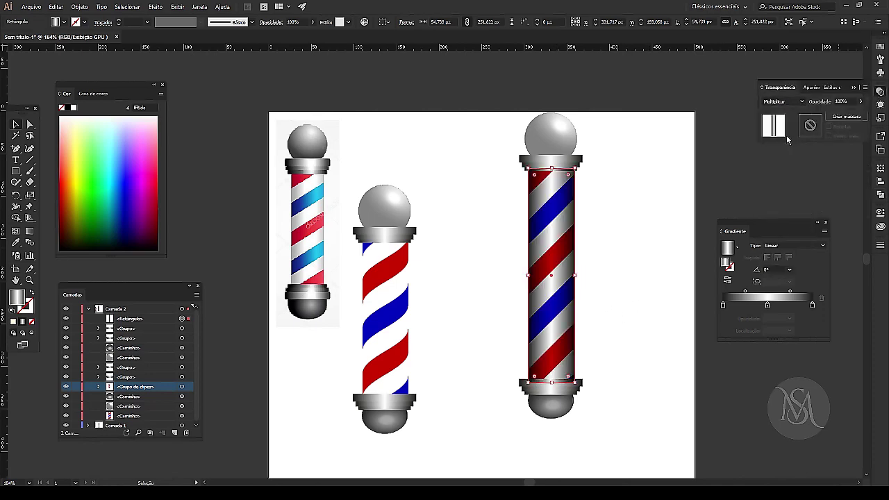
pyautogui.click(744, 186)
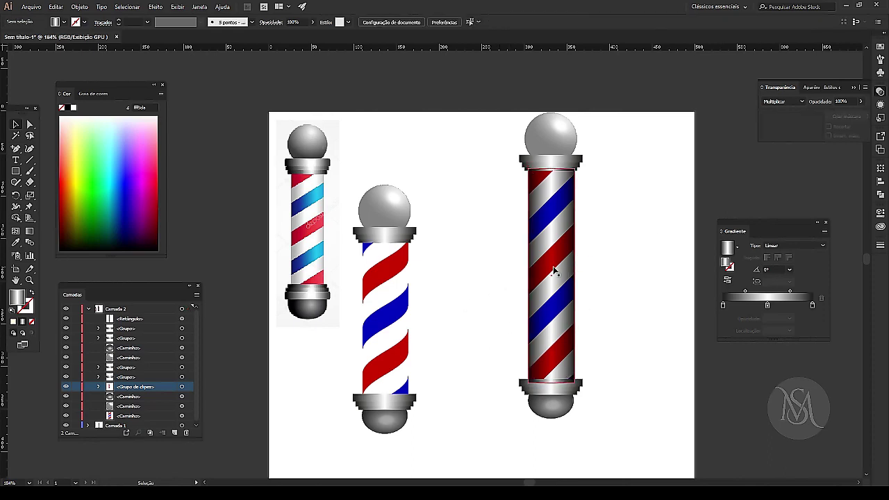
# Copy the gradient overlay onto the middle pole and trim it between cap and base.
pyautogui.moveTo(555, 271); pyautogui.dragTo(468, 274)
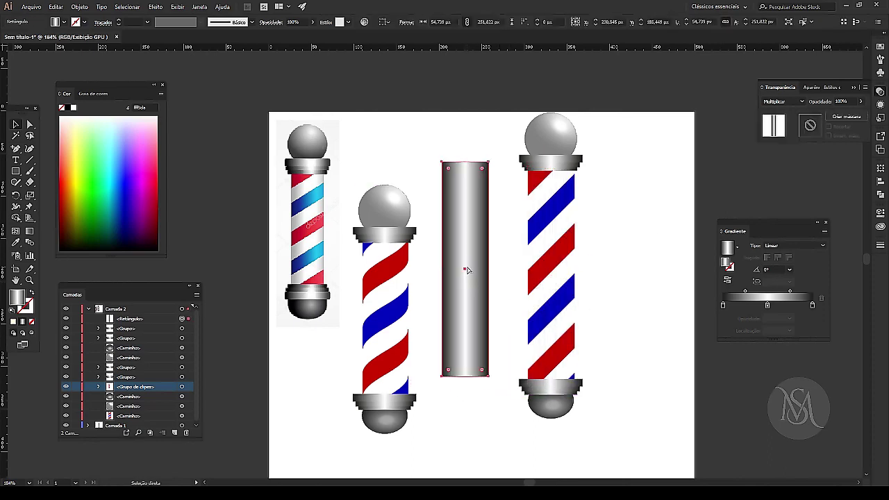
pyautogui.hotkey('ctrl', 'z')
pyautogui.keyDown('alt'); pyautogui.moveTo(554, 275); pyautogui.dragTo(470, 272); pyautogui.keyUp('alt')
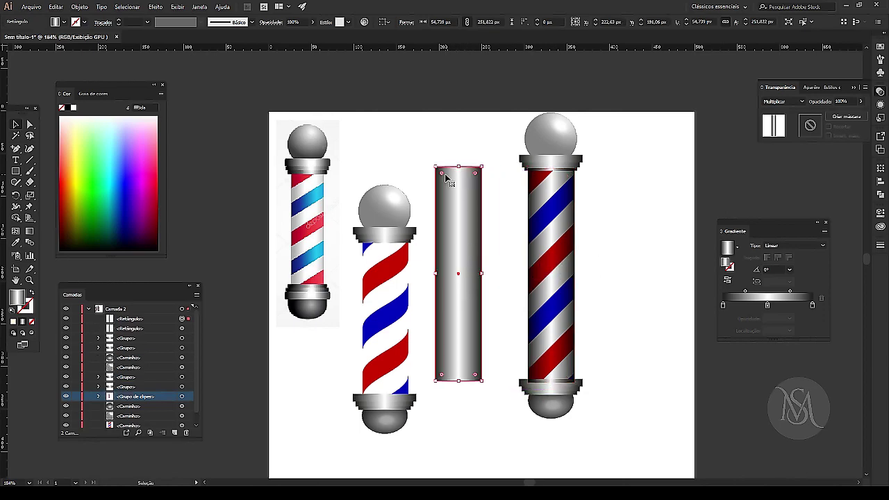
pyautogui.moveTo(465, 198); pyautogui.dragTo(394, 271)
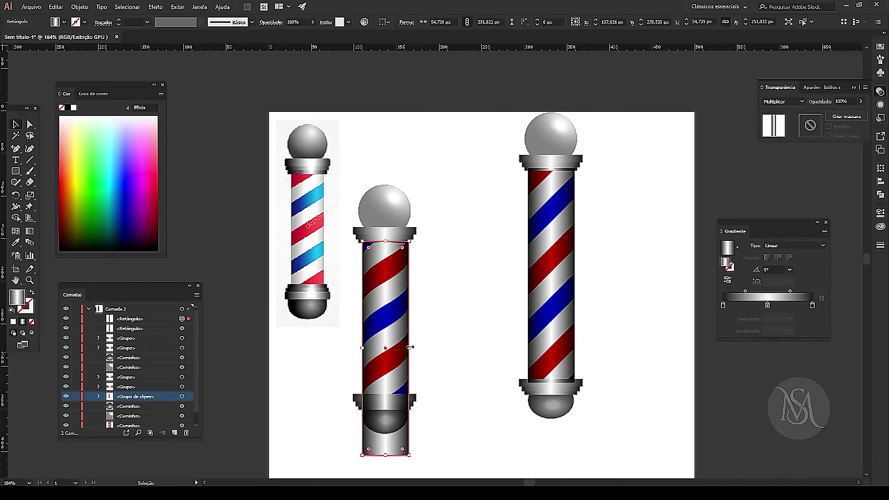
pyautogui.moveTo(408, 348); pyautogui.dragTo(408, 349)
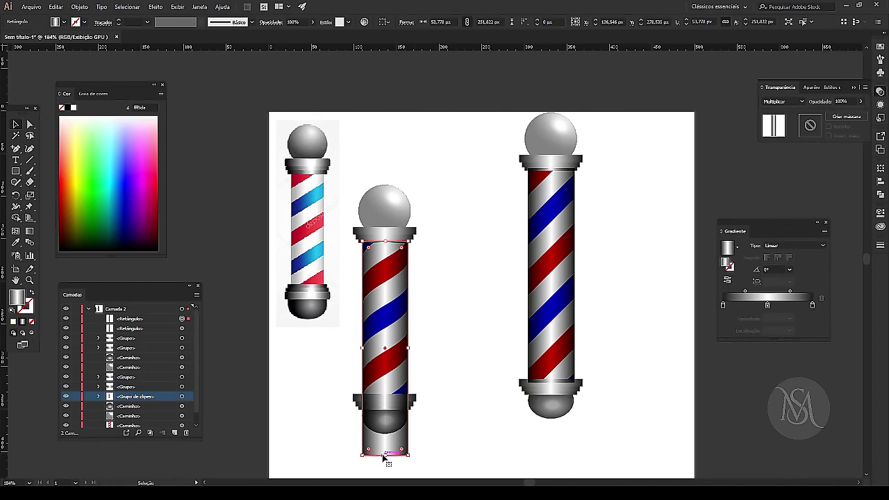
pyautogui.moveTo(385, 455); pyautogui.dragTo(386, 395)
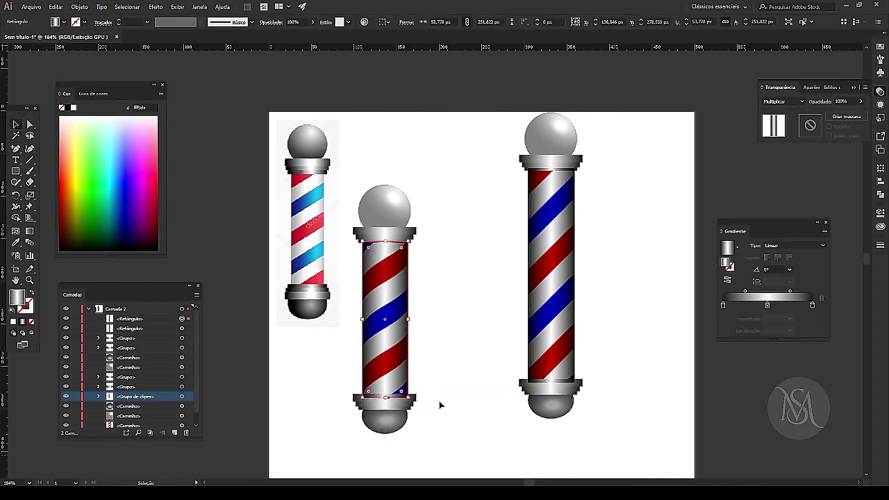
pyautogui.click(471, 234)
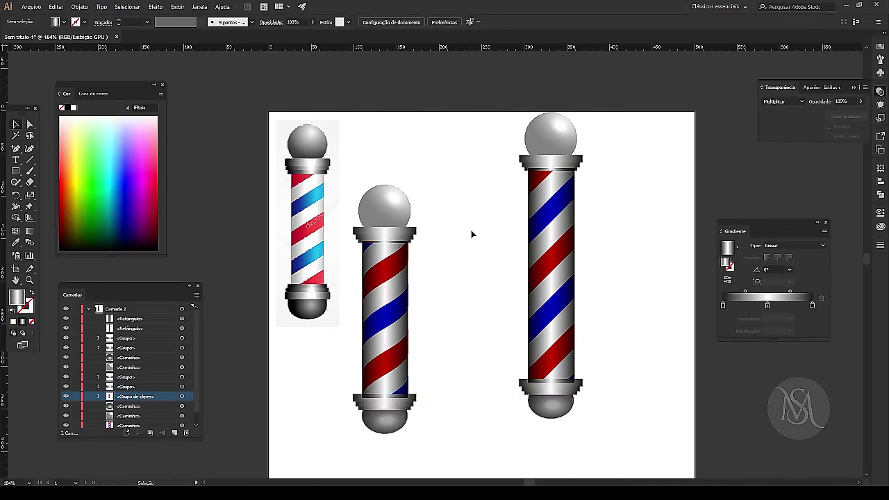
pyautogui.click(396, 254)
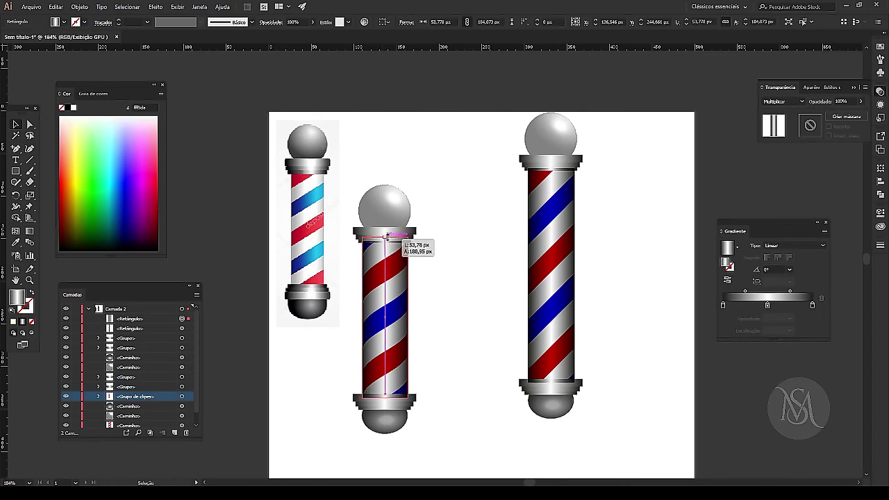
pyautogui.moveTo(386, 244); pyautogui.dragTo(386, 240)
pyautogui.click(474, 219)
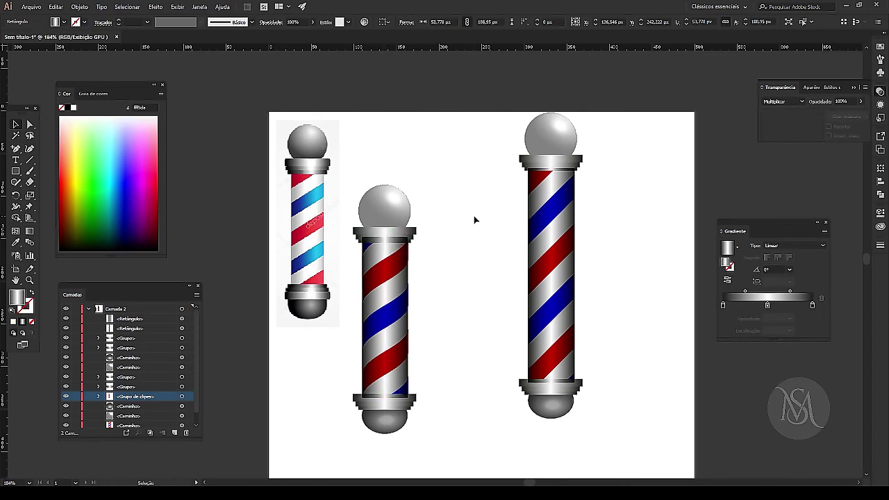
# Send the middle pole's shading rectangle backward and reorder the clip group in Layers.
pyautogui.click(387, 337)
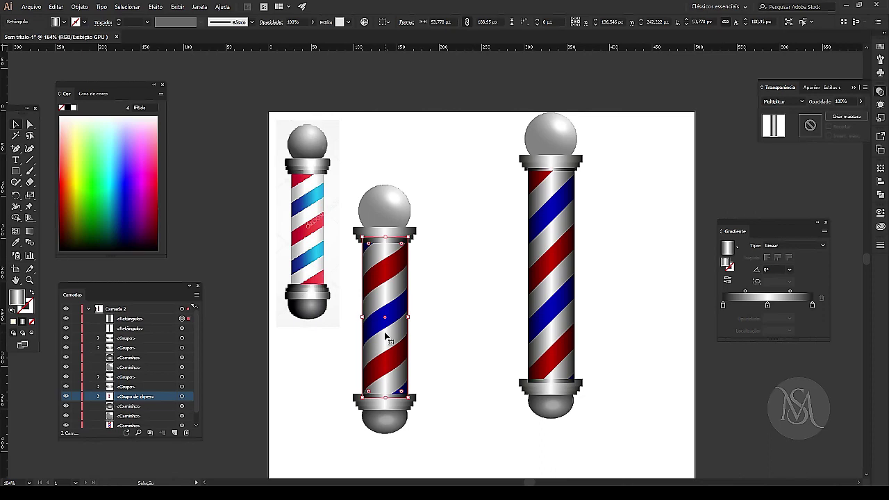
pyautogui.rightClick(385, 336)
pyautogui.moveTo(437, 285)
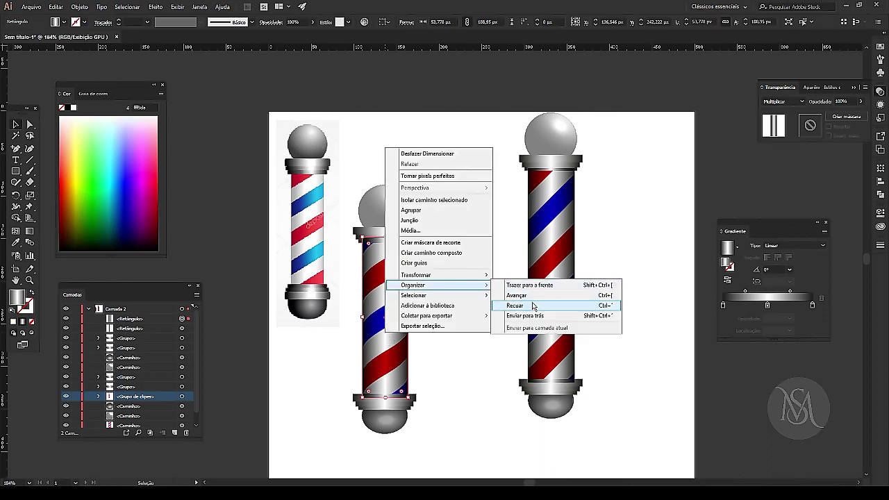
pyautogui.click(532, 305)
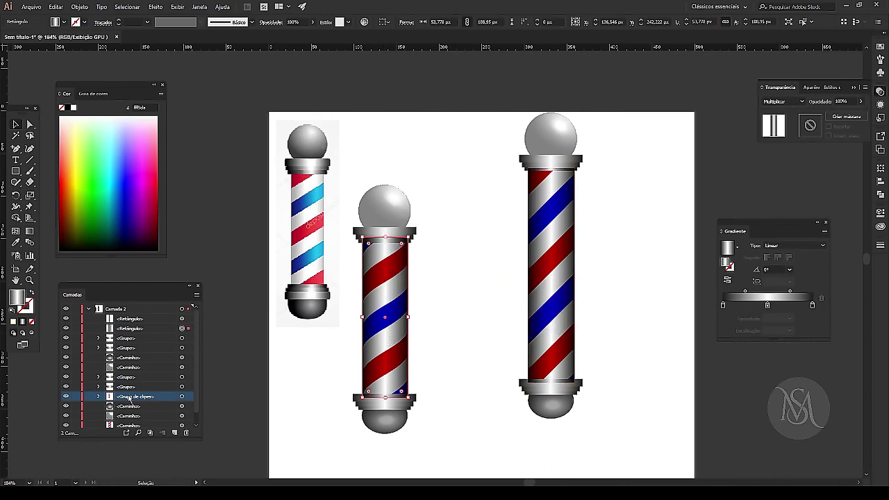
pyautogui.scroll(-1, 195, 410)
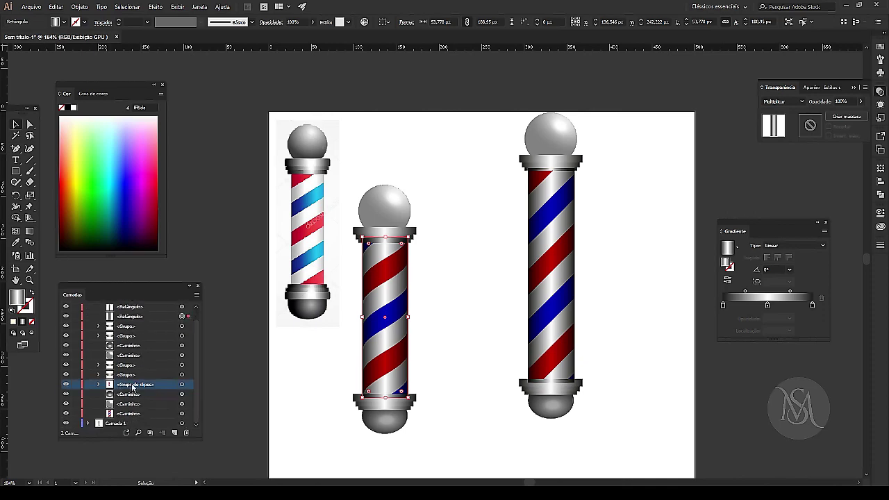
pyautogui.moveTo(132, 386); pyautogui.dragTo(132, 411)
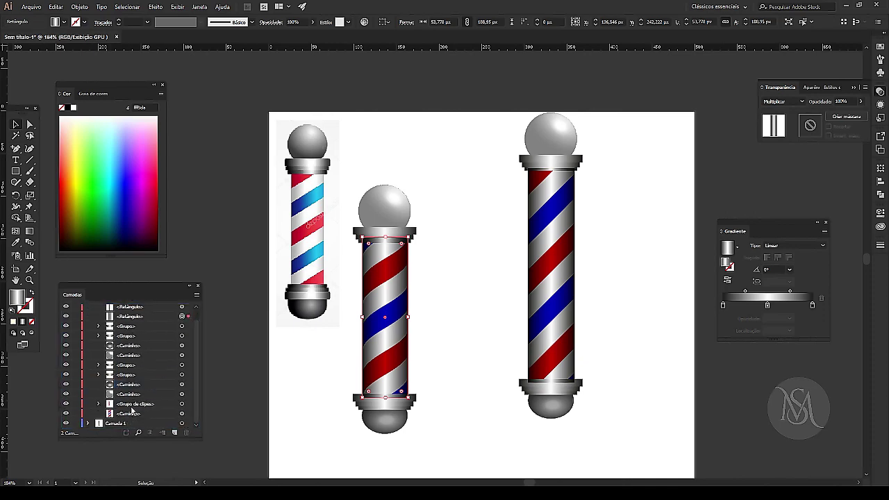
pyautogui.click(427, 158)
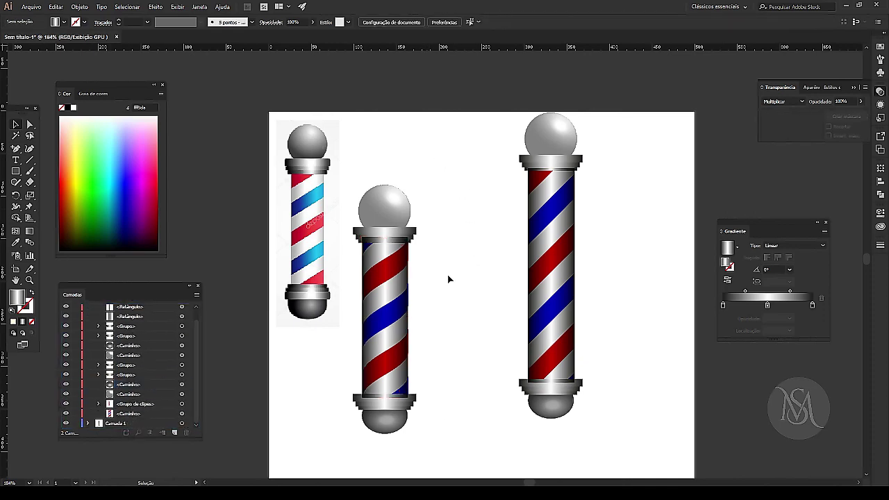
# Expand <Grupo de clipes> and move the <Retângulo> row directly above it.
pyautogui.click(386, 241)
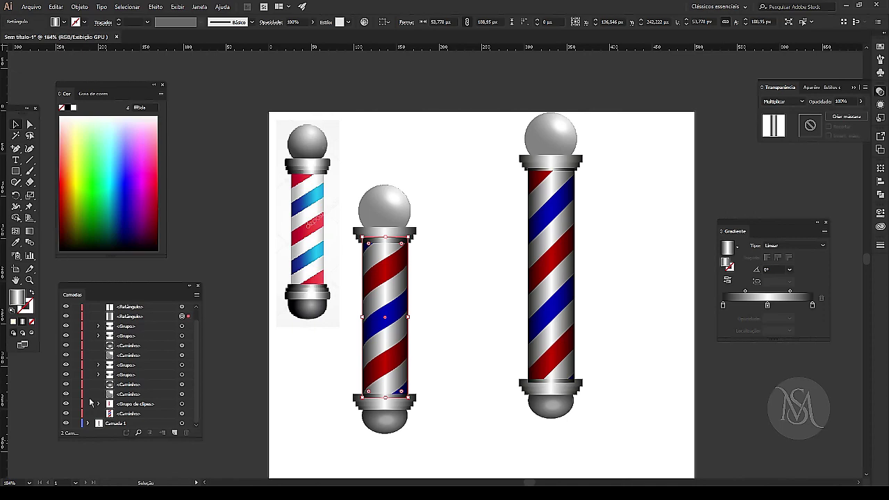
pyautogui.click(100, 403)
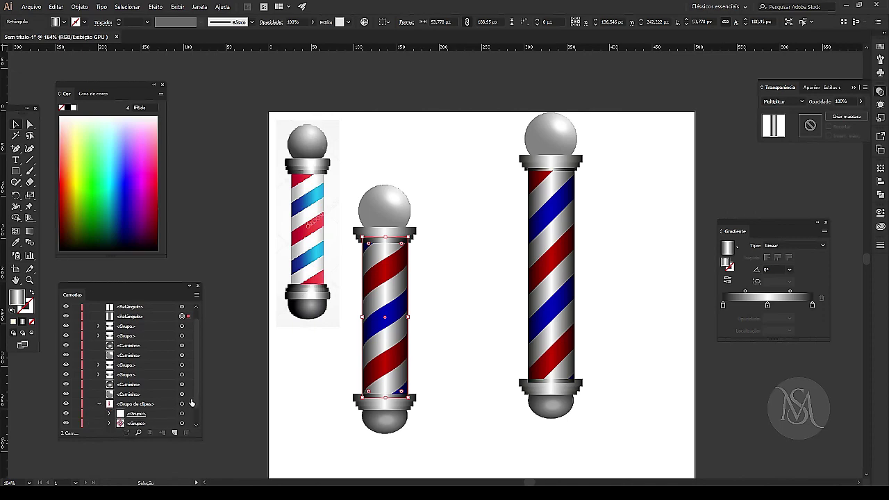
pyautogui.scroll(-2, 201, 415)
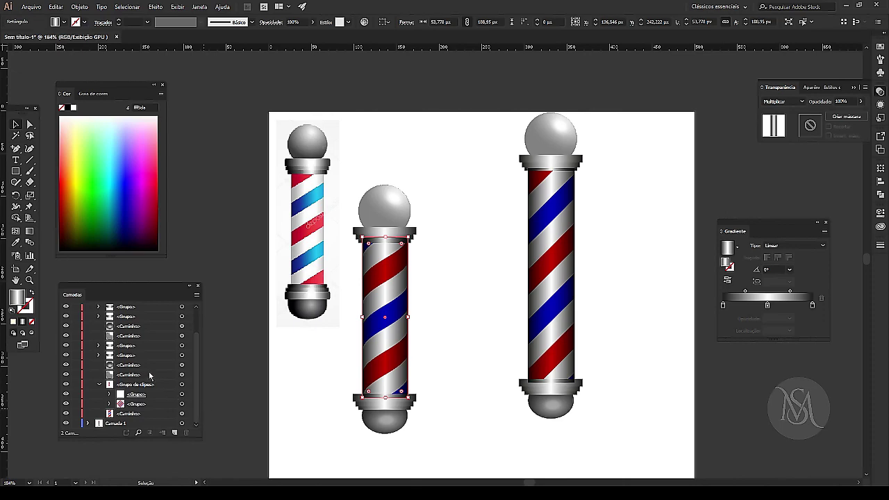
pyautogui.moveTo(200, 385); pyautogui.dragTo(206, 356)
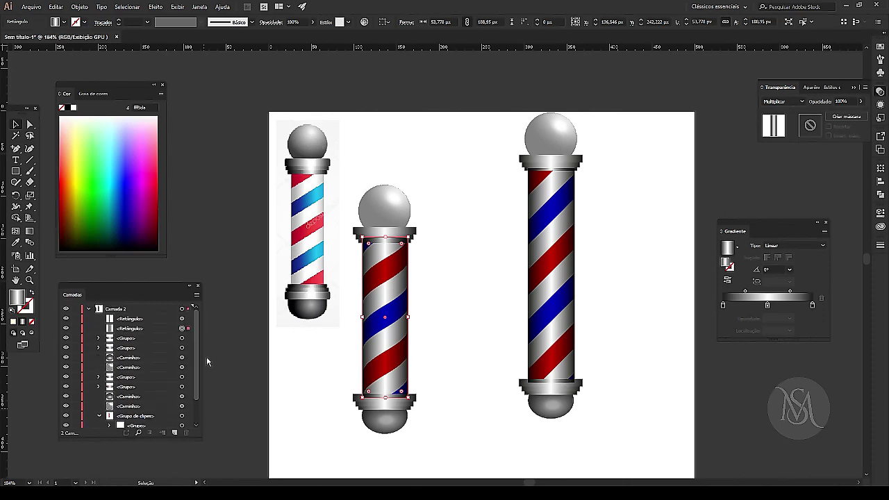
pyautogui.moveTo(134, 332); pyautogui.dragTo(142, 410)
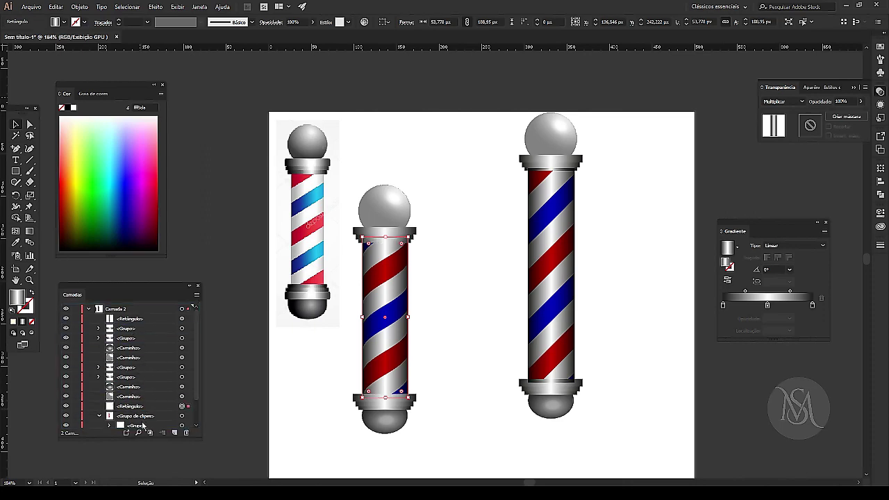
pyautogui.click(410, 163)
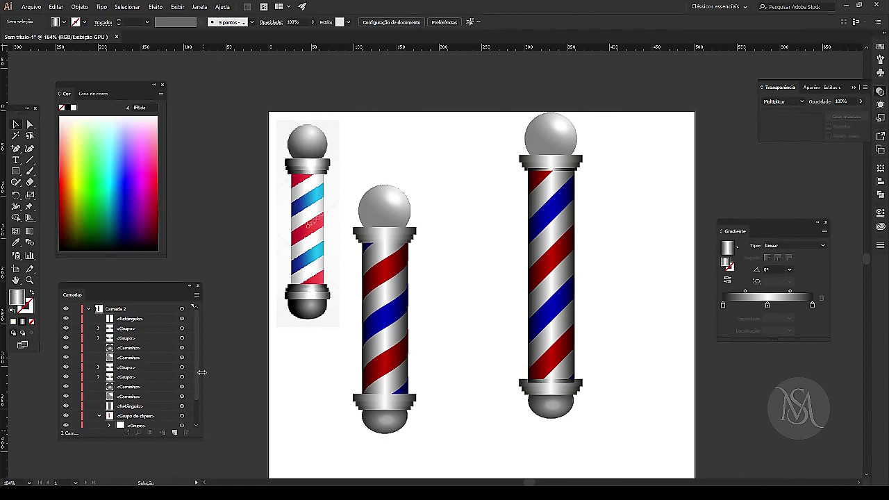
# Delete the small reference pole from Camada 1.
pyautogui.click(89, 309)
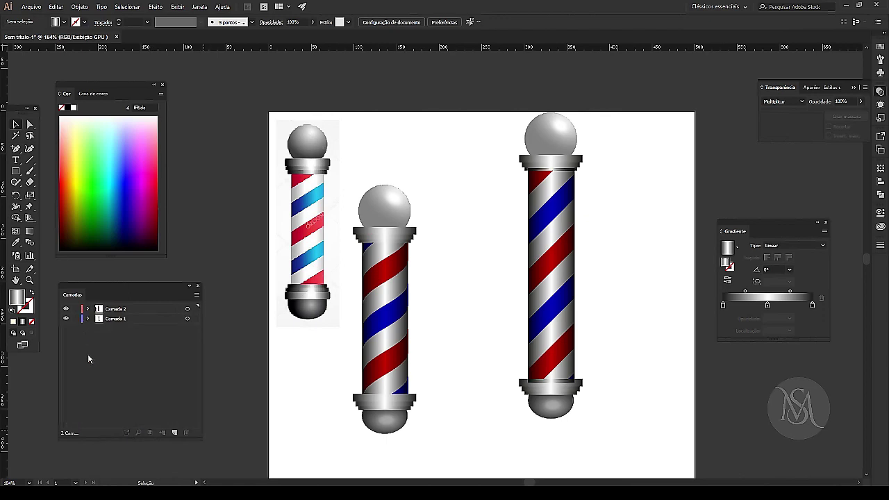
pyautogui.click(88, 319)
pyautogui.moveTo(206, 75); pyautogui.dragTo(411, 327)
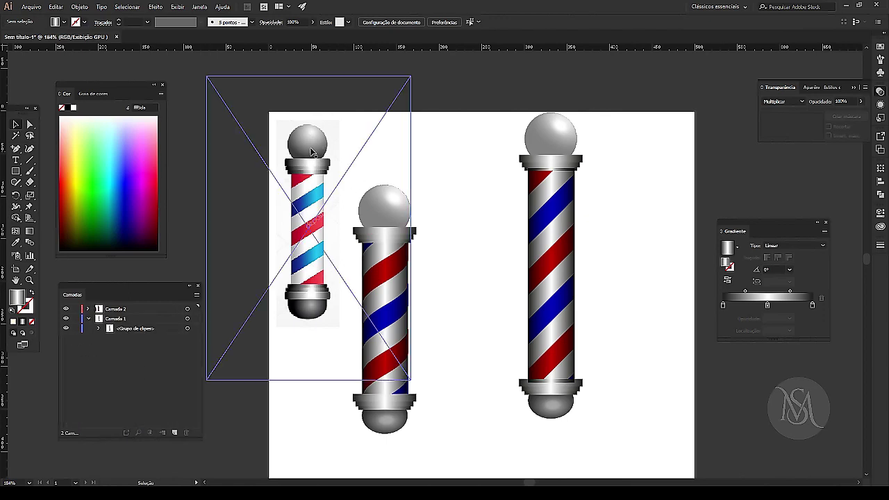
pyautogui.press('Delete')
# Group the middle pole's parts, enlarge it proportionally and move it left.
pyautogui.moveTo(323, 150); pyautogui.dragTo(466, 473)
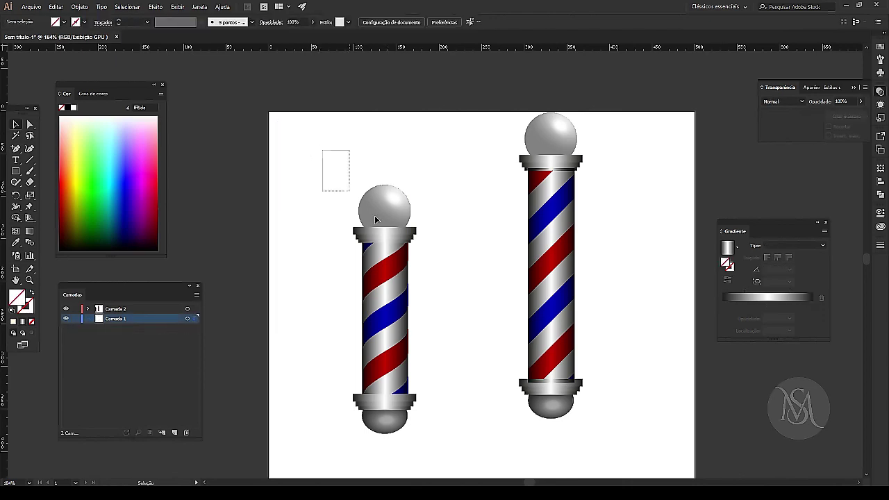
pyautogui.hotkey('ctrl', 'g')
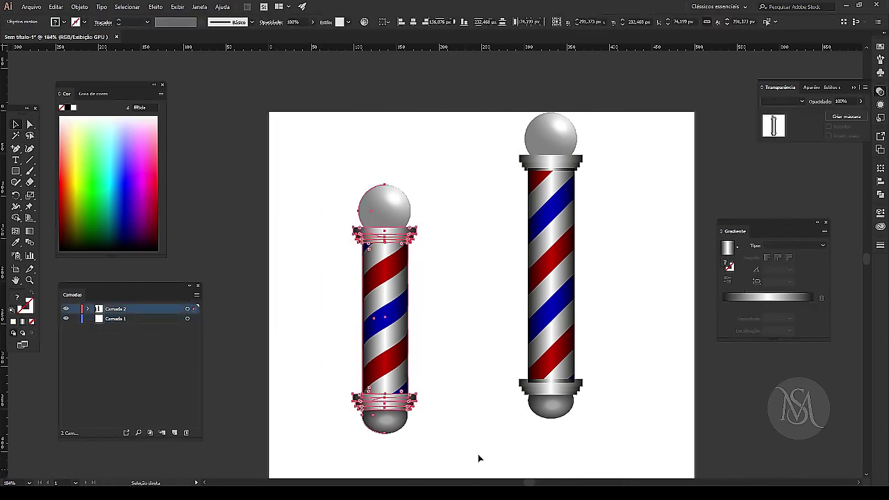
pyautogui.moveTo(354, 184); pyautogui.dragTo(340, 148)
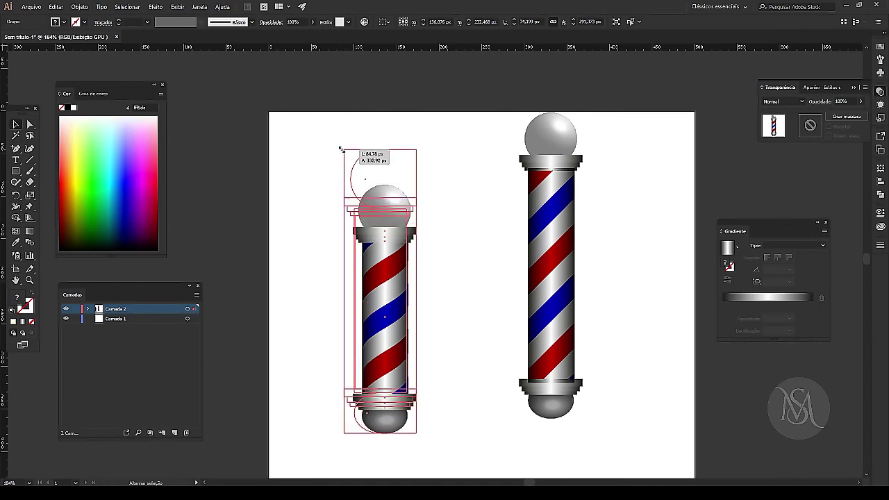
pyautogui.moveTo(401, 288); pyautogui.dragTo(363, 269)
pyautogui.click(458, 238)
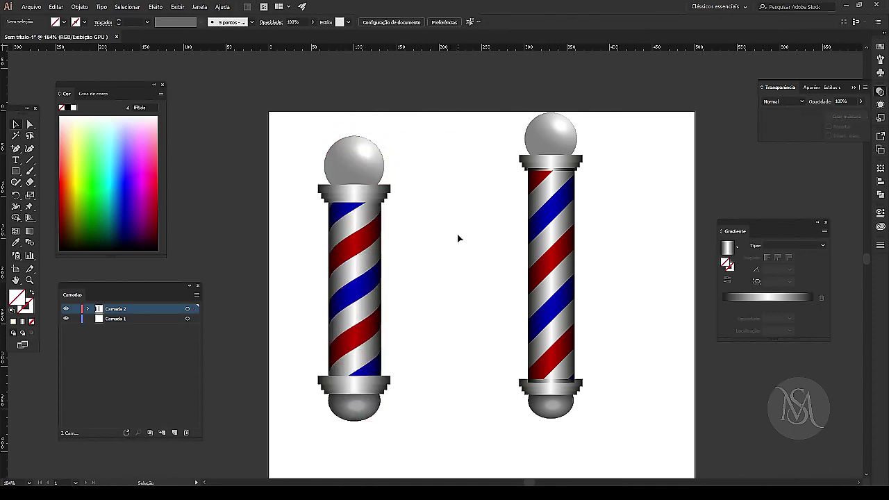
# Group the right pole's parts and move it toward the artboard centre.
pyautogui.moveTo(490, 102); pyautogui.dragTo(633, 433)
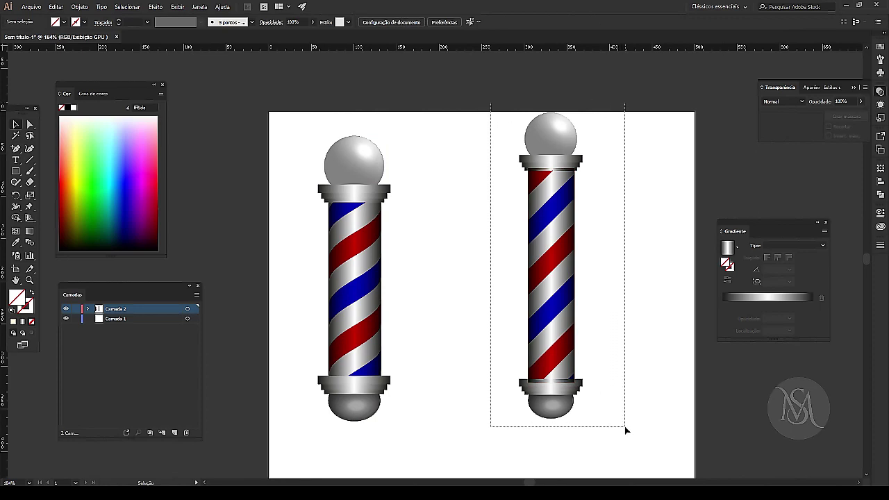
pyautogui.hotkey('ctrl', 'g')
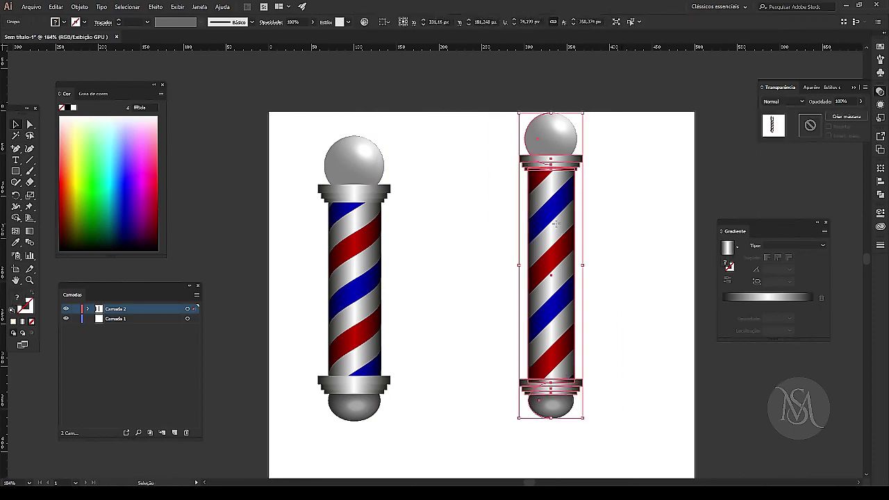
pyautogui.moveTo(549, 228); pyautogui.dragTo(472, 242)
pyautogui.click(624, 256)
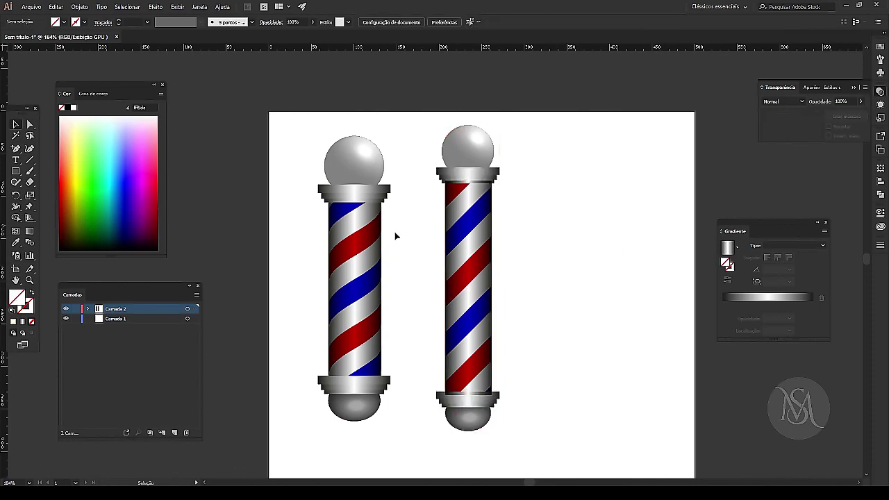
# Try shortening the second pole, then undo to restore its height.
pyautogui.click(468, 244)
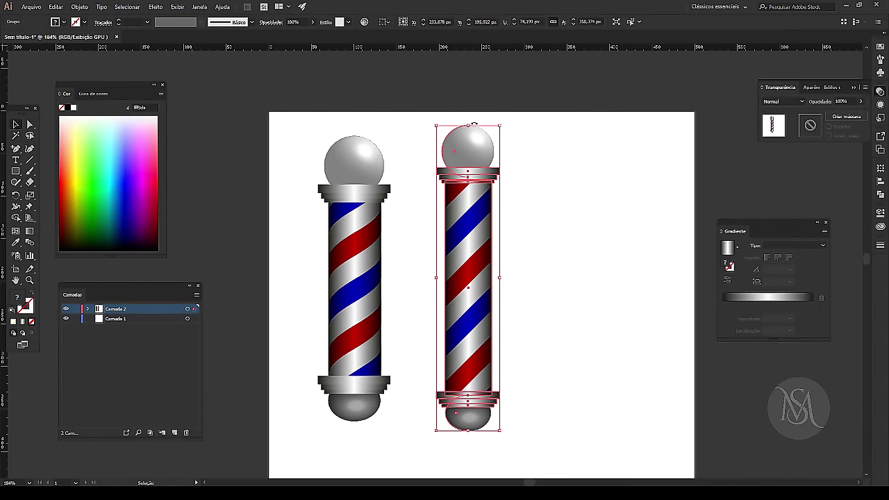
pyautogui.moveTo(473, 125); pyautogui.dragTo(473, 166)
pyautogui.click(577, 217)
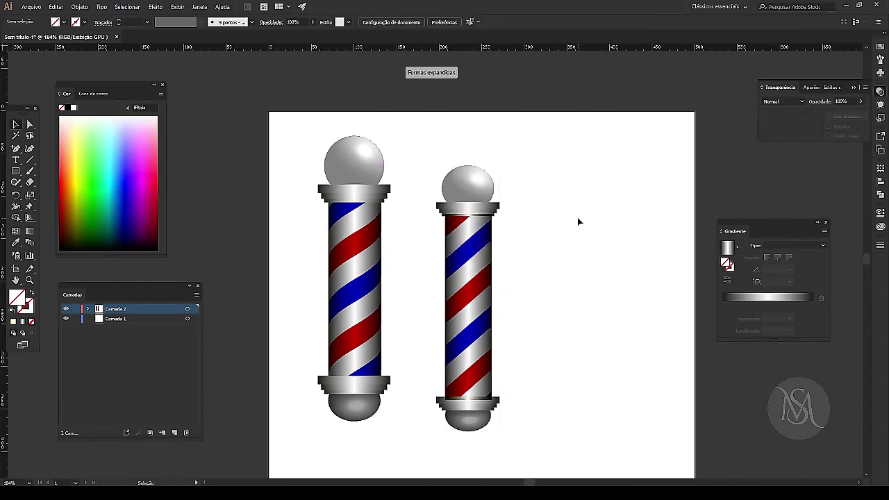
pyautogui.press('a')
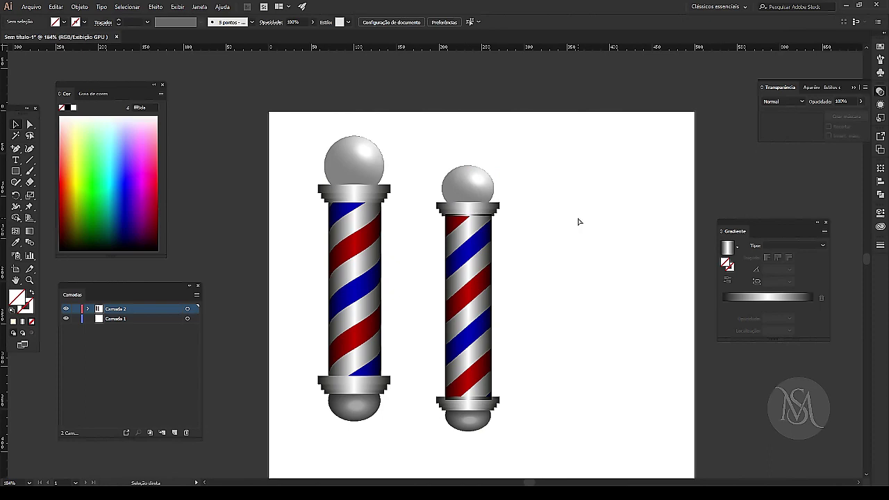
pyautogui.press('v')
pyautogui.hotkey('ctrl', 'z')
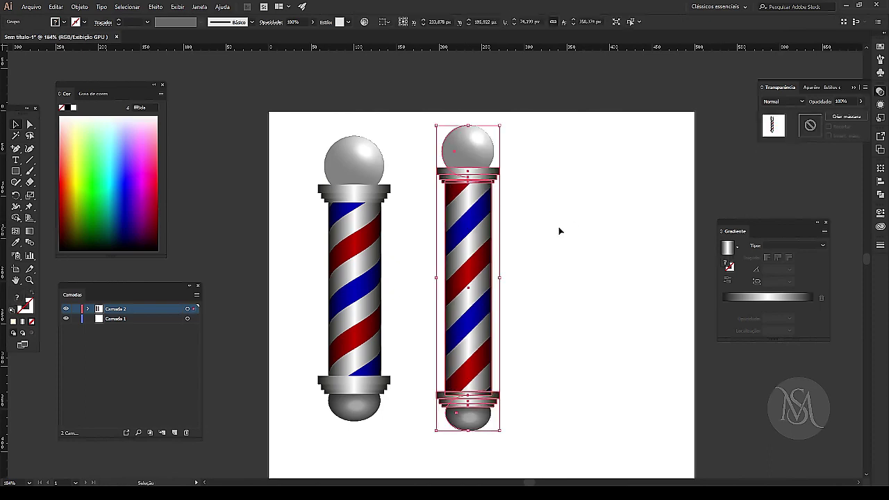
# Duplicate the pole to the right, shorten the copy, and even out the spacing.
pyautogui.moveTo(452, 254); pyautogui.dragTo(567, 259)
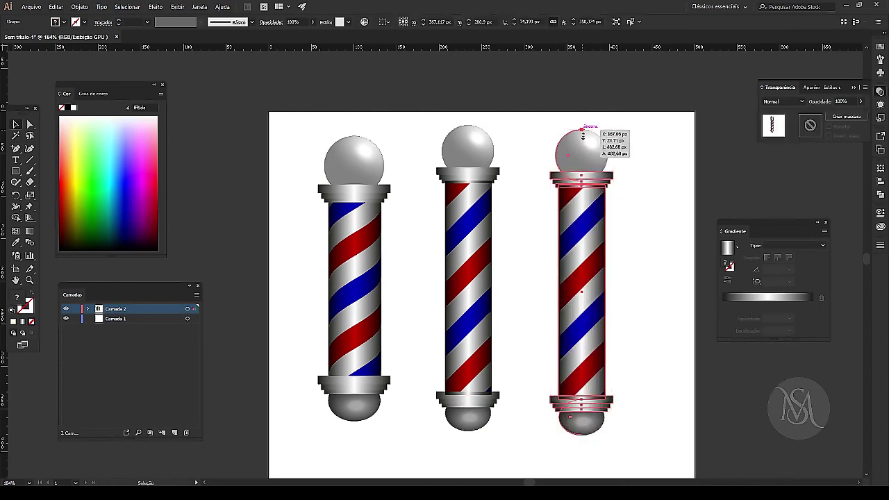
pyautogui.moveTo(582, 136); pyautogui.dragTo(582, 147)
pyautogui.click(668, 275)
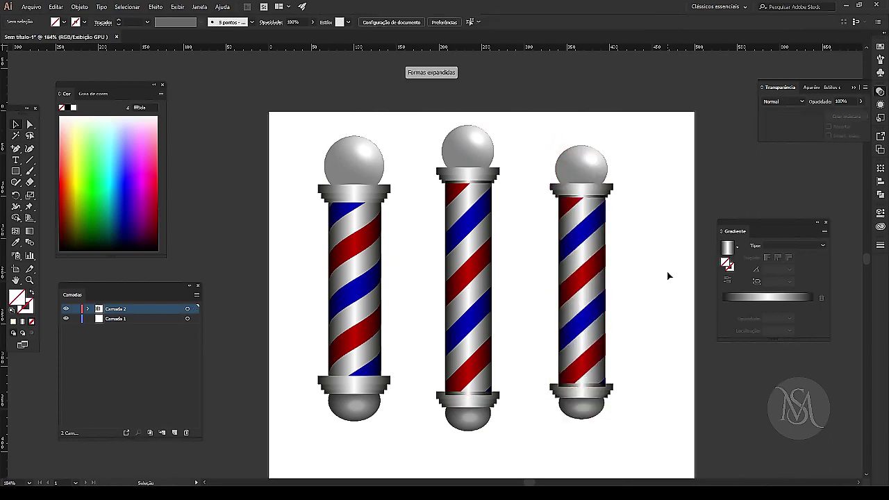
pyautogui.moveTo(581, 260); pyautogui.dragTo(595, 260)
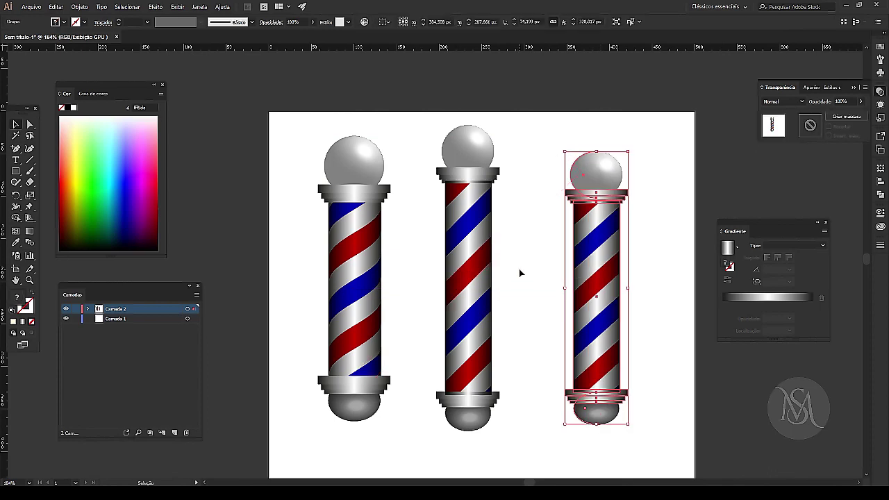
pyautogui.moveTo(494, 285); pyautogui.dragTo(504, 284)
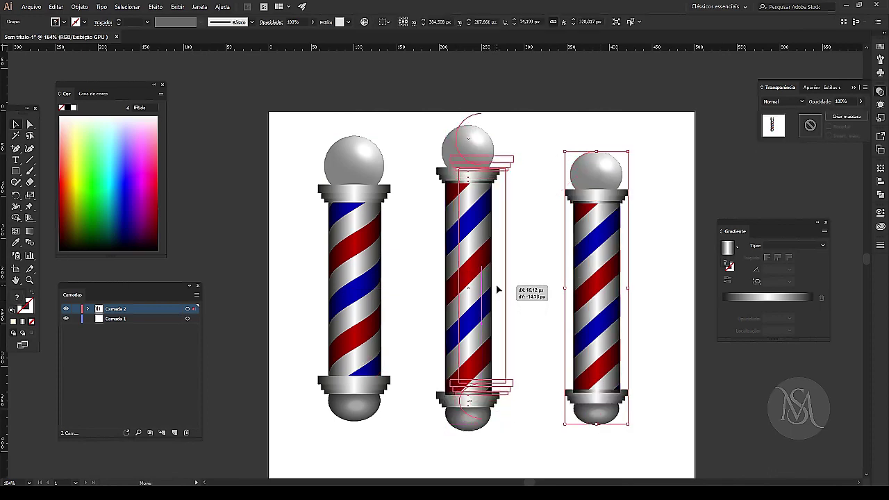
pyautogui.click(518, 471)
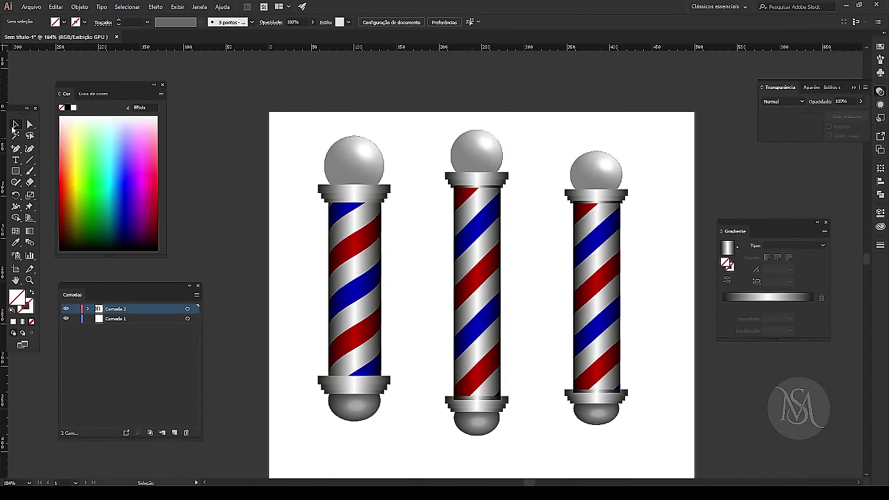
pyautogui.press('Tab')
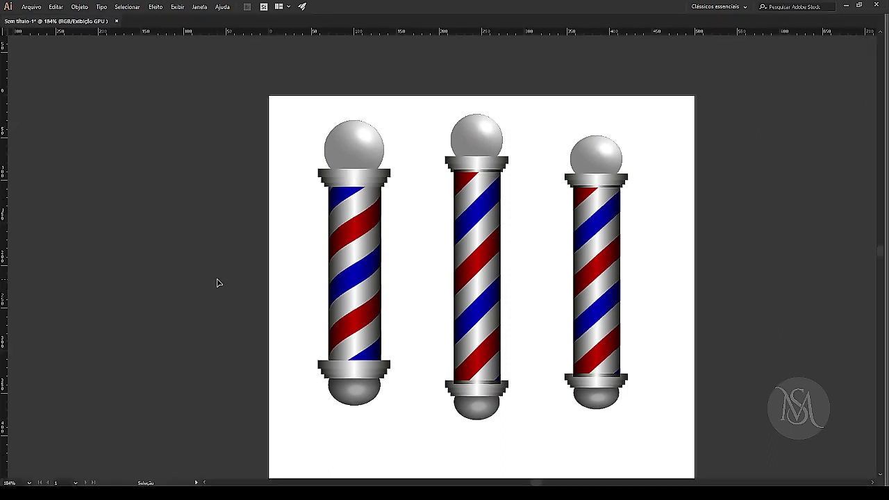
pyautogui.press('f')
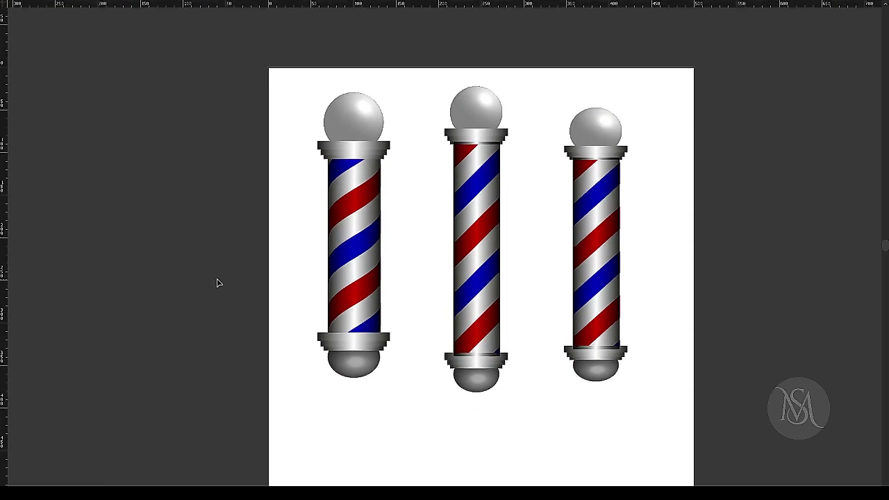
pyautogui.hotkey('ctrl', 'r')
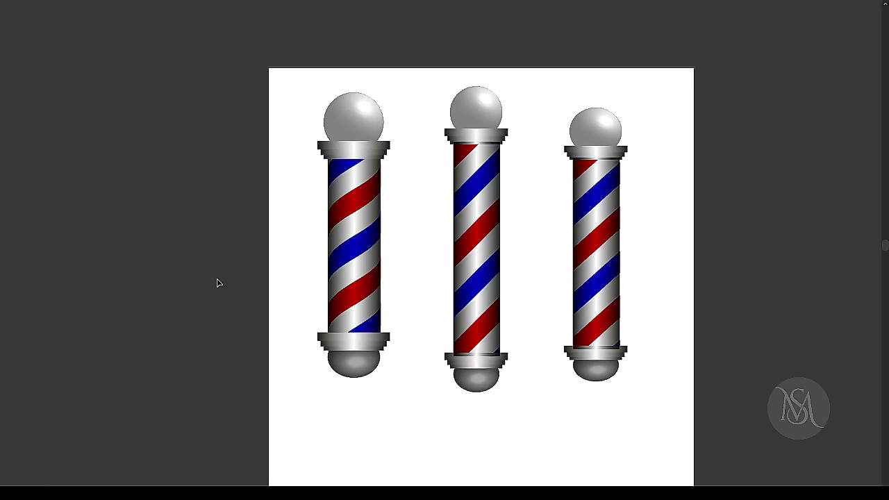
pyautogui.moveTo(418, 241)
pyautogui.mouseDown()
pyautogui.moveTo(403, 201)
pyautogui.moveTo(405, 210)
pyautogui.mouseUp()
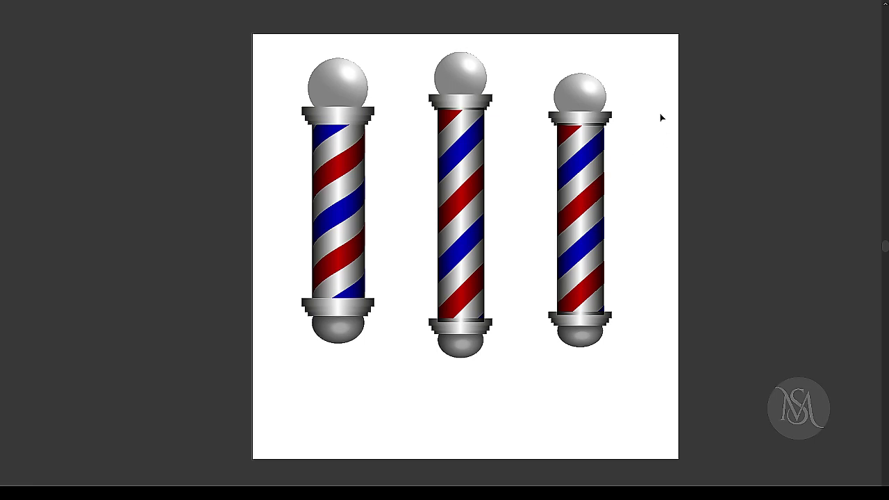
pyautogui.press('f')
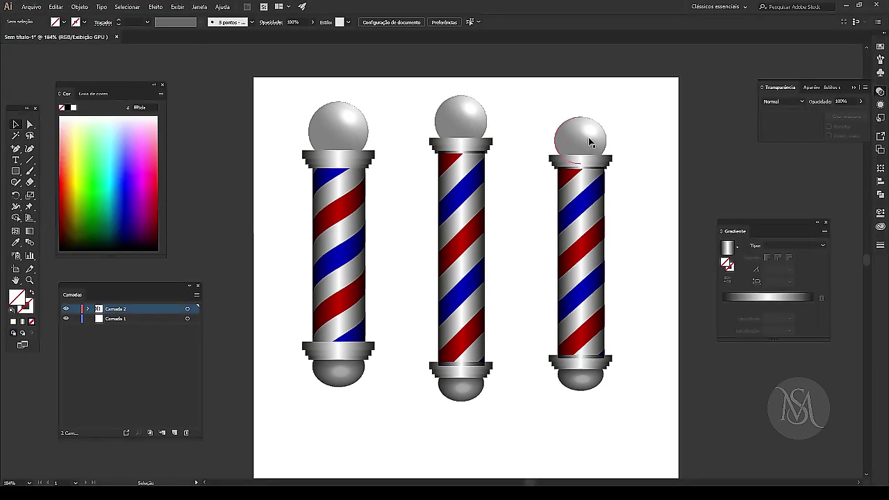
# Add a Drop Shadow to the third pole with Preview on and 65% opacity.
pyautogui.click(589, 142)
pyautogui.click(155, 7)
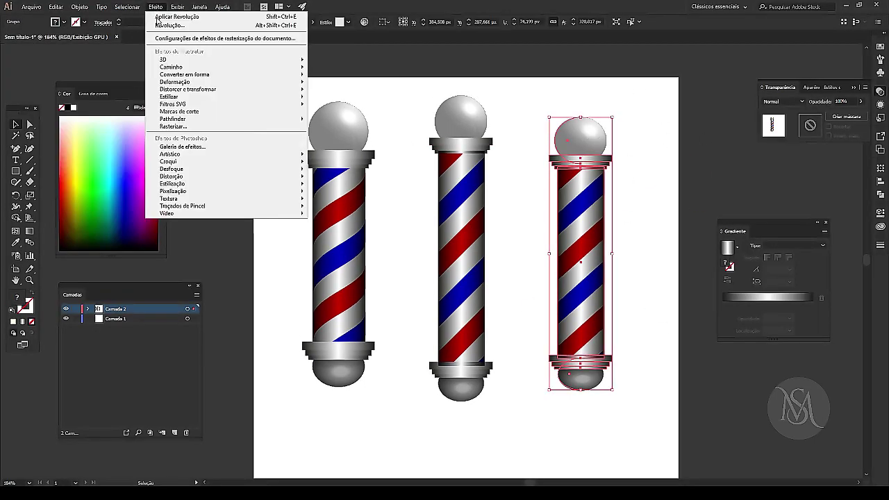
pyautogui.moveTo(169, 97)
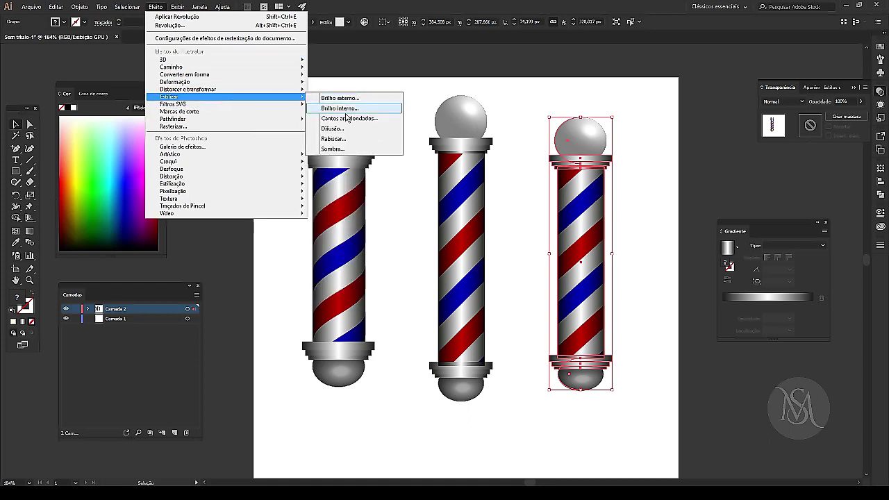
pyautogui.click(339, 148)
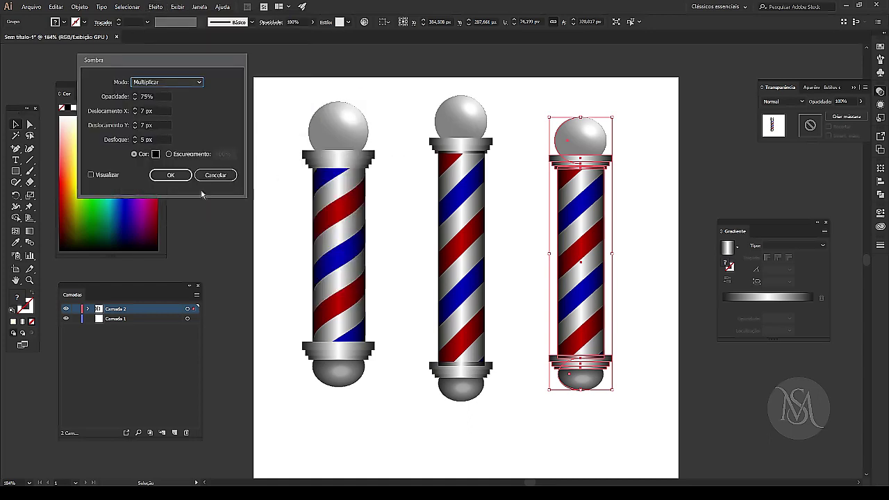
pyautogui.click(103, 179)
pyautogui.click(91, 175)
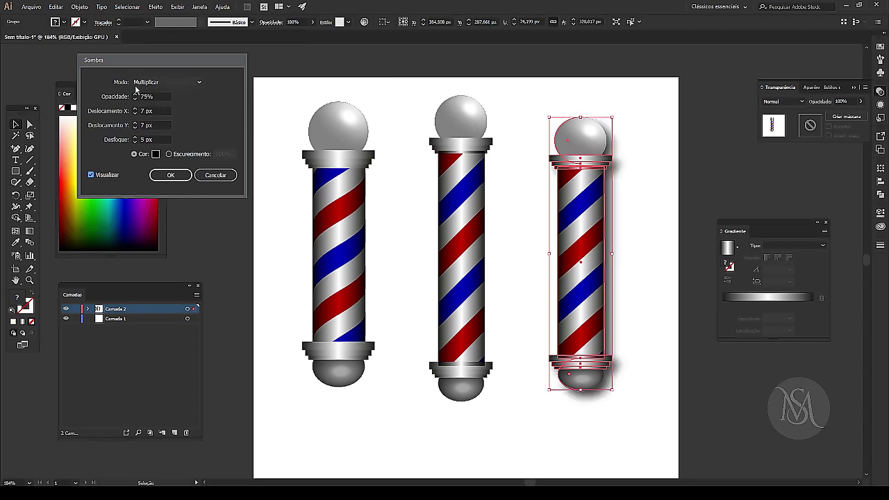
pyautogui.click(134, 99)
pyautogui.click(134, 99)
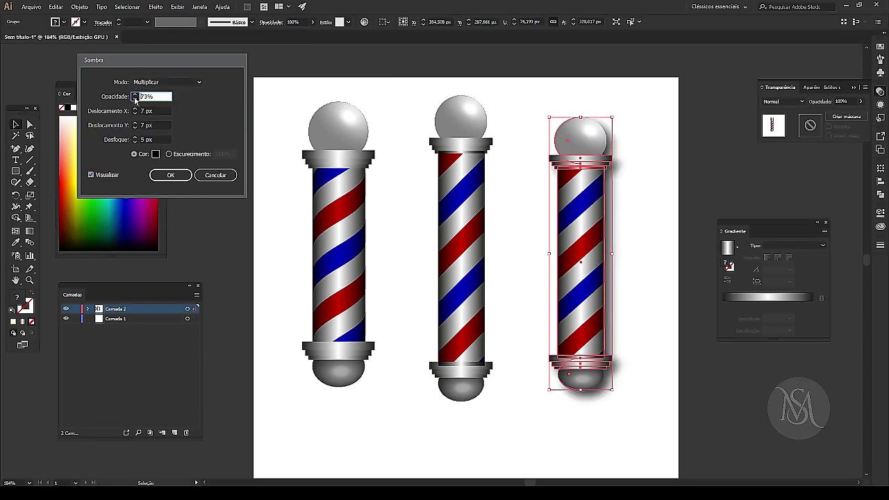
pyautogui.click(135, 100)
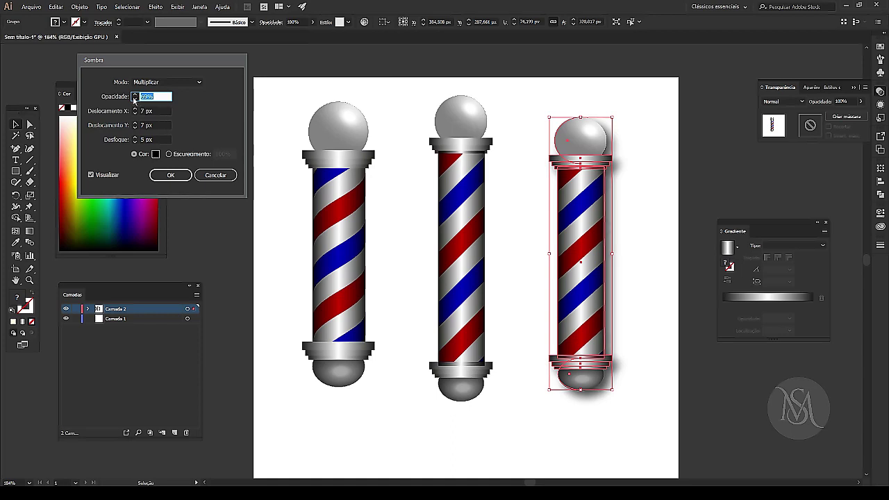
pyautogui.click(136, 99)
# Set the shadow's X and Y offsets to 5 px with a 15 px blur.
pyautogui.press('Tab')
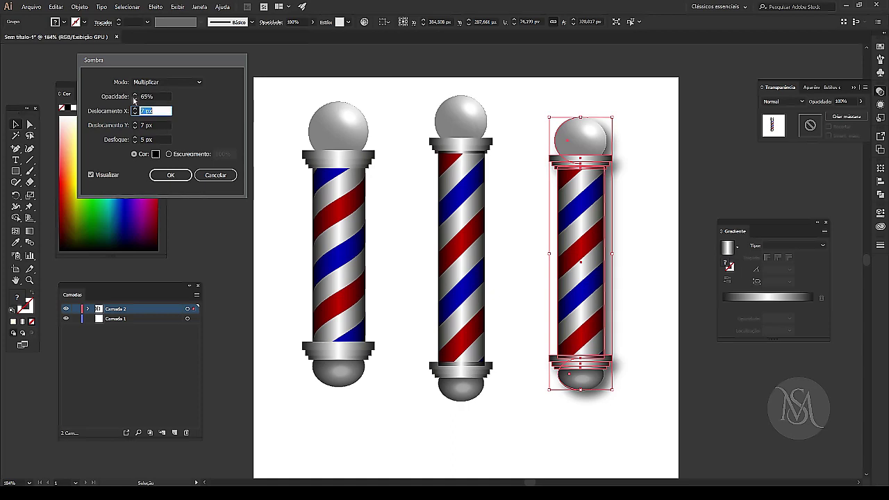
pyautogui.write('5')
pyautogui.press('Tab')
pyautogui.write('5')
pyautogui.press('Tab')
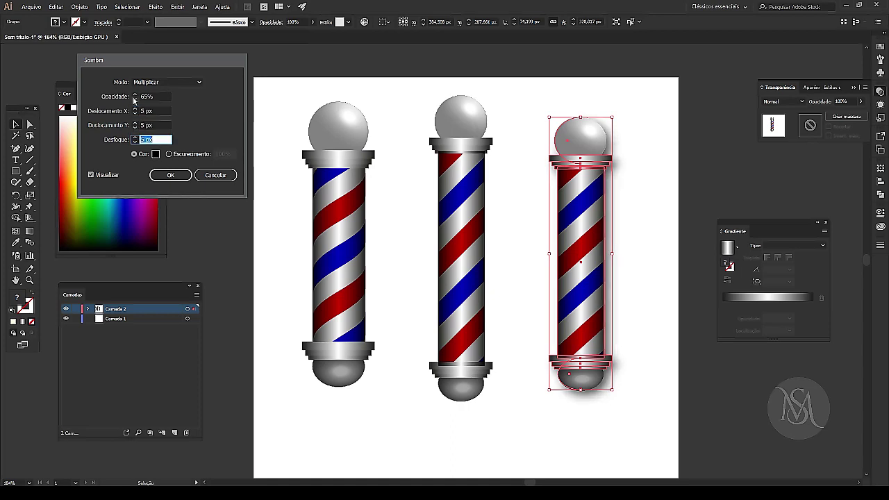
pyautogui.write('15')
pyautogui.press('Tab')
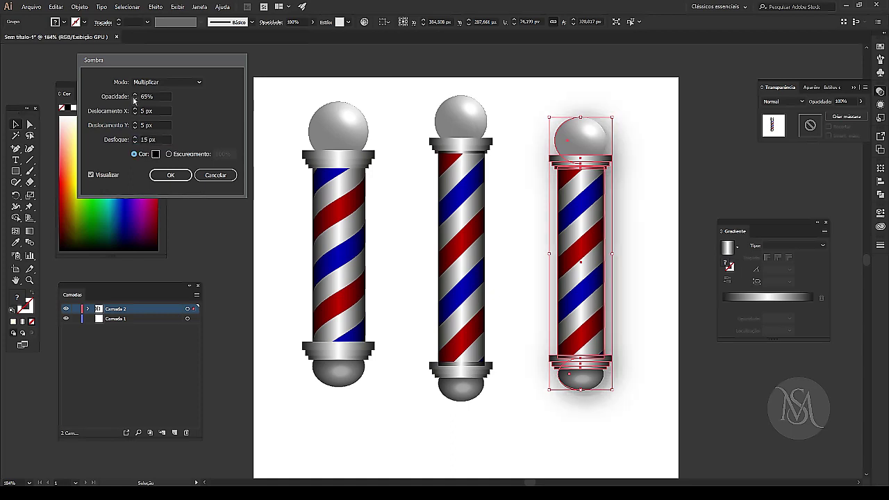
# Reduce the shadow blur to 5 px, apply it, and enter the right pole's group.
pyautogui.click(112, 138)
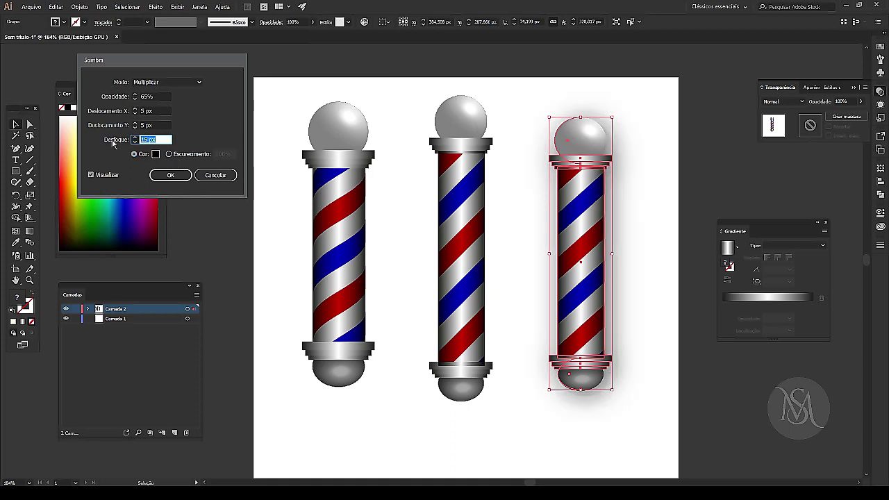
pyautogui.write('5')
pyautogui.press('Tab')
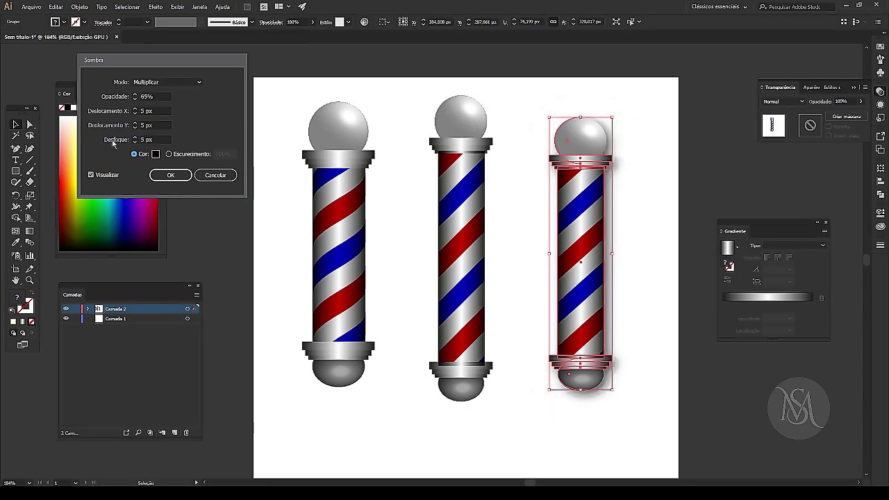
pyautogui.click(170, 175)
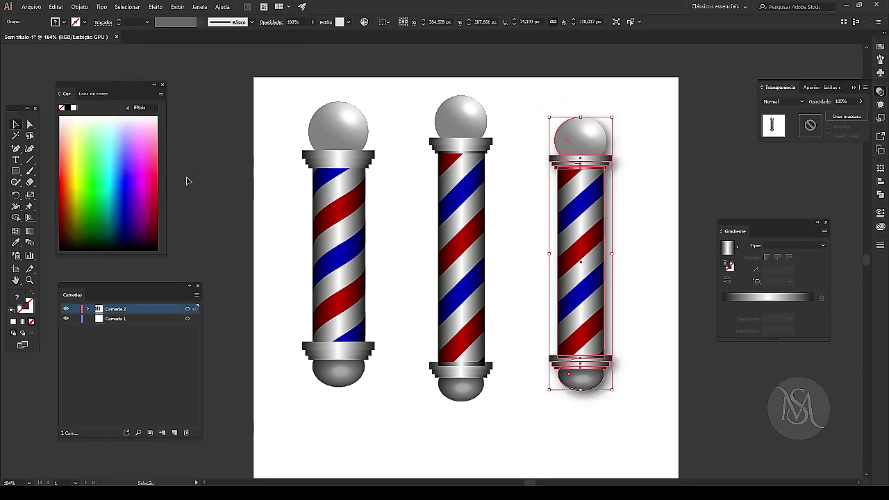
pyautogui.click(656, 148)
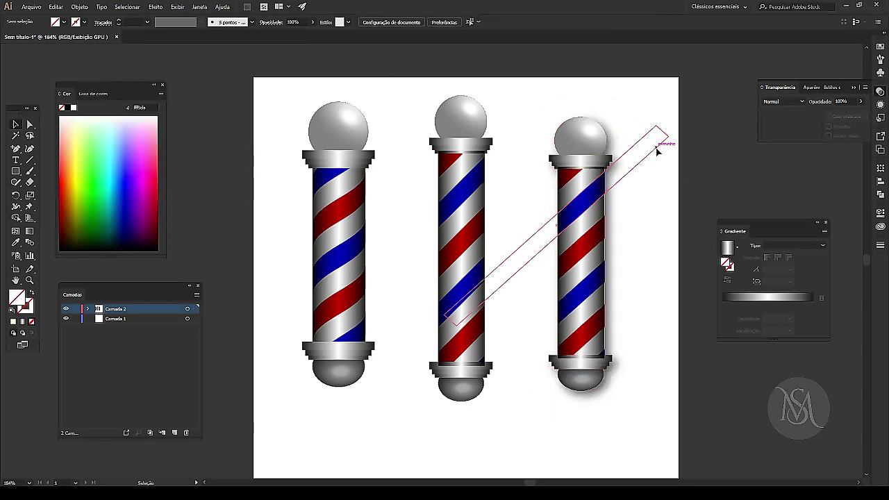
pyautogui.click(568, 238)
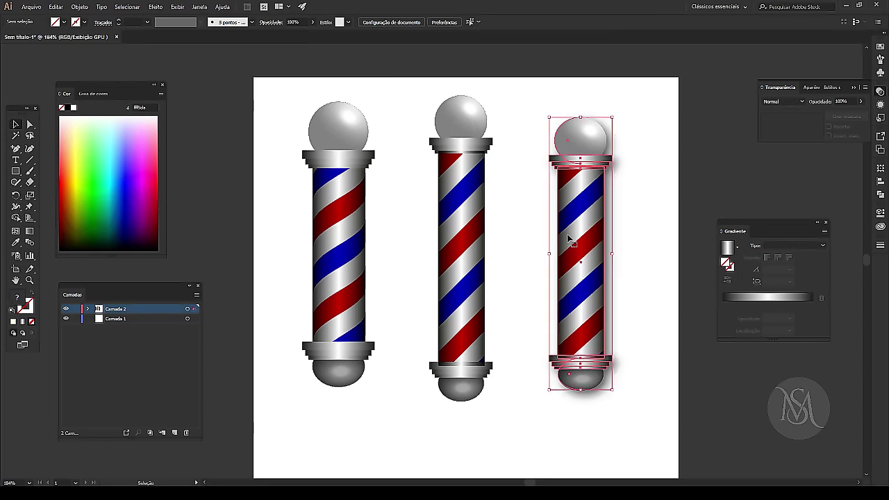
pyautogui.doubleClick(593, 262)
# Adjust the right pole's shading overlay slightly and zoom in on its column.
pyautogui.click(607, 260)
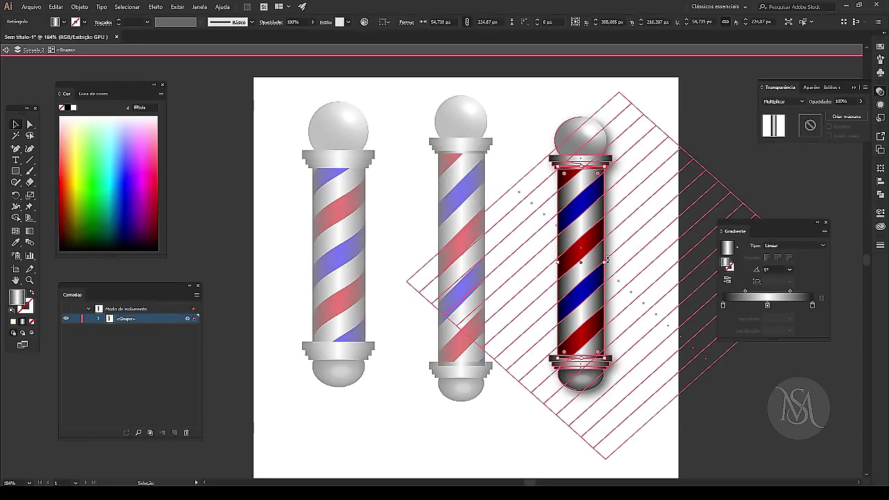
pyautogui.moveTo(607, 260); pyautogui.dragTo(606, 262)
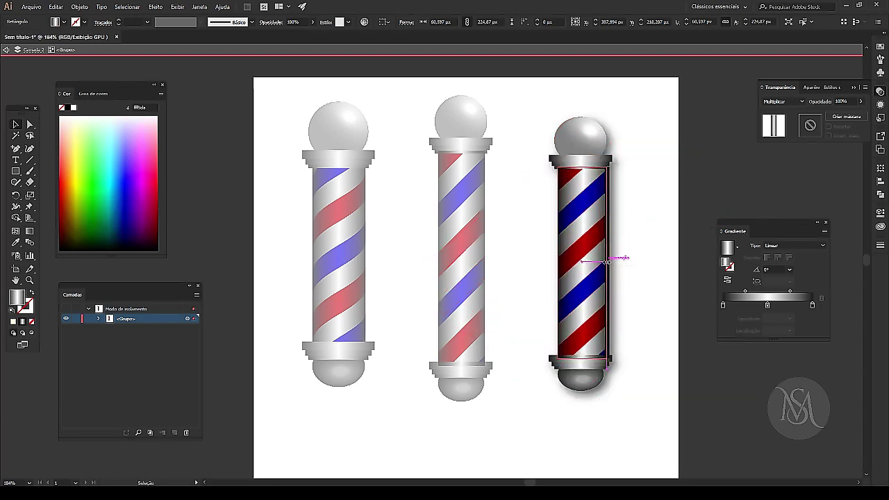
pyautogui.click(772, 432)
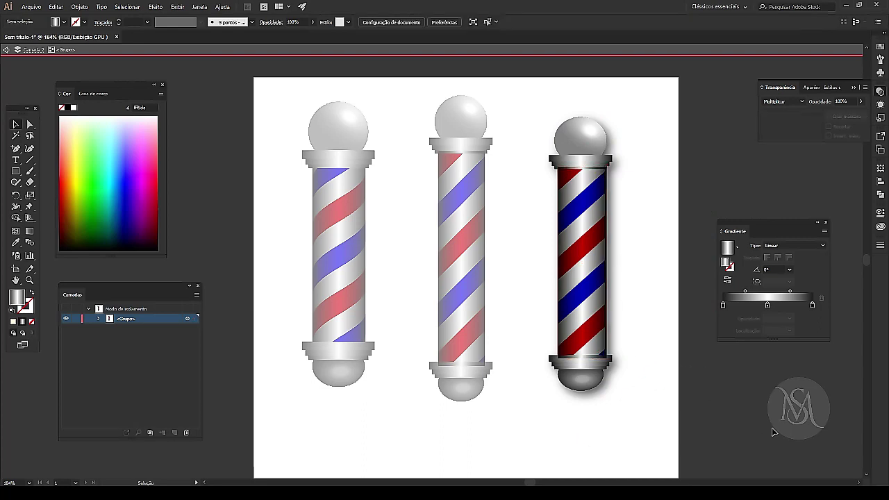
pyautogui.press('a')
pyautogui.hotkey('ctrl', '+')
pyautogui.hotkey('ctrl', '+')
pyautogui.hotkey('ctrl', '+')
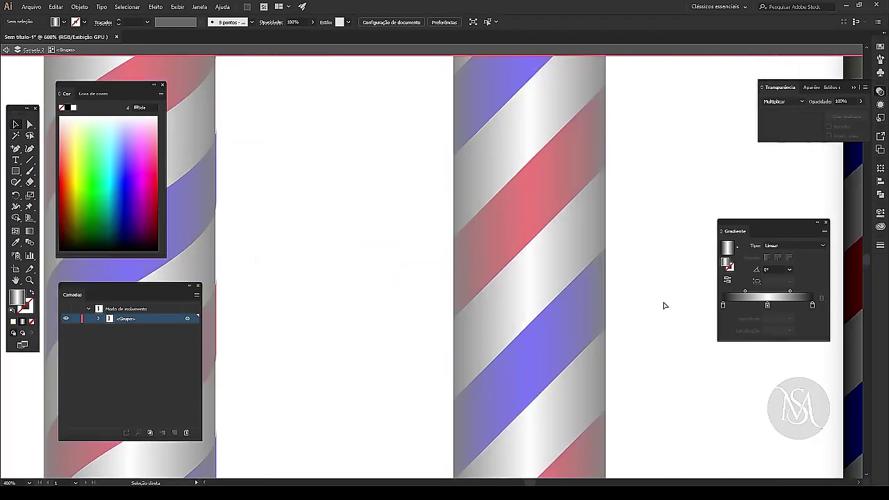
pyautogui.press('space')
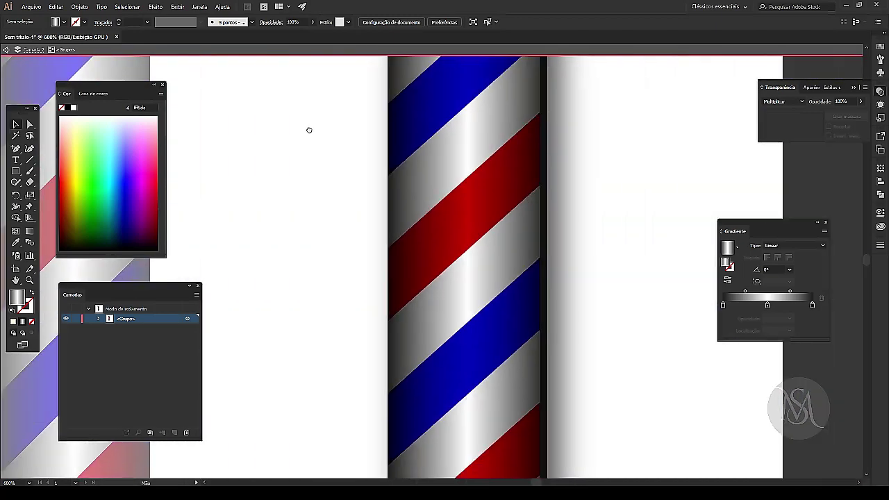
# Trim the grey overlay's right edge to the column's edge, then zoom out.
pyautogui.click(424, 341)
pyautogui.click(505, 268)
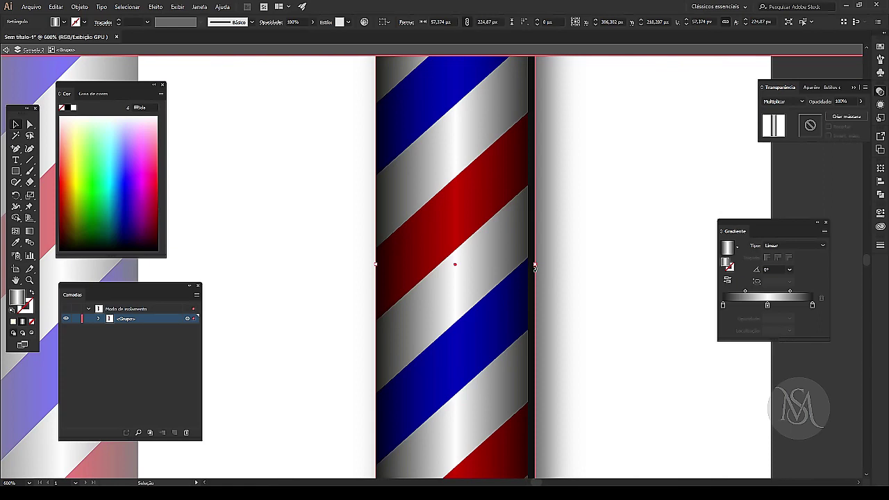
pyautogui.moveTo(532, 264)
pyautogui.mouseDown()
pyautogui.moveTo(503, 275)
pyautogui.moveTo(528, 264)
pyautogui.mouseUp()
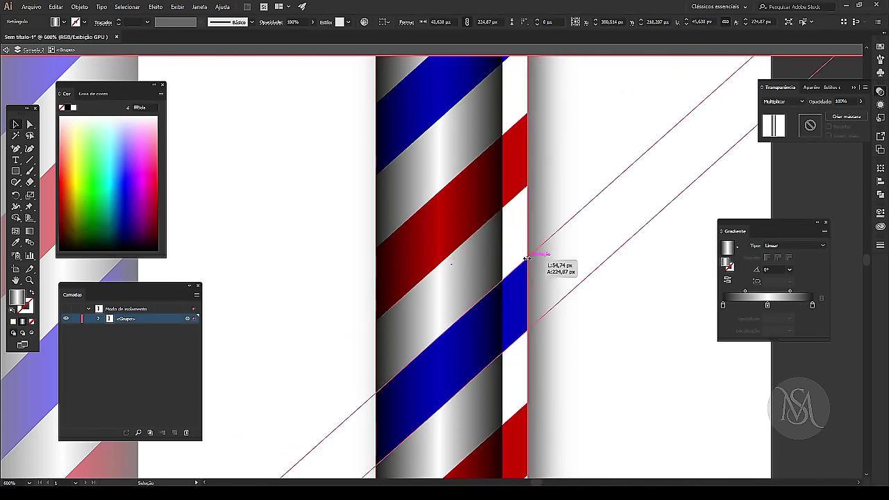
pyautogui.click(646, 307)
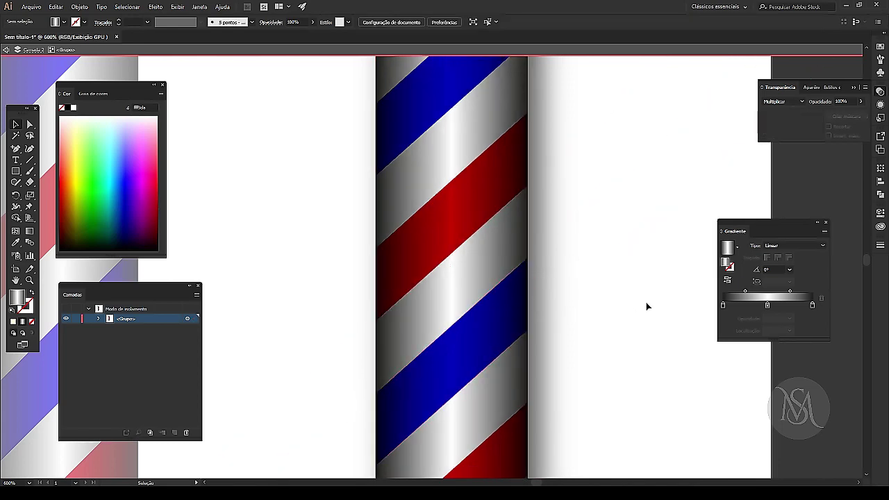
pyautogui.press('a')
pyautogui.hotkey('ctrl', '0')
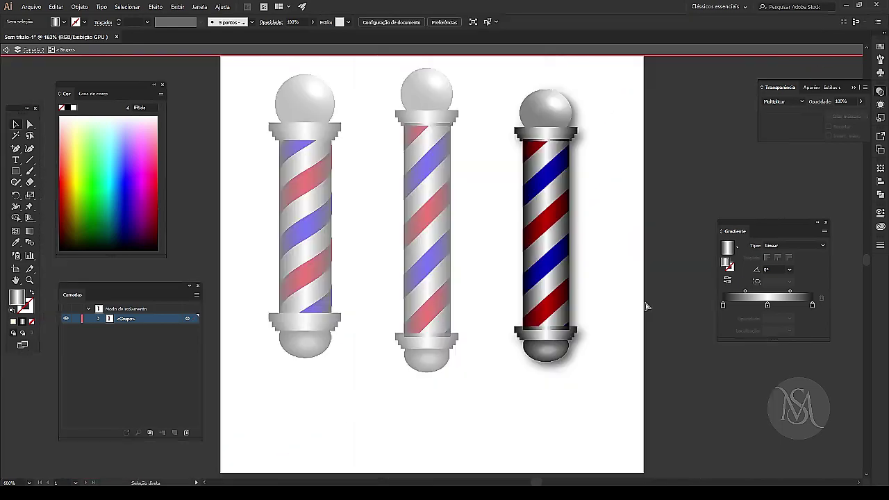
# Exit the right pole's group, hide panels, and isolate the left pole's group close up.
pyautogui.click(5, 49)
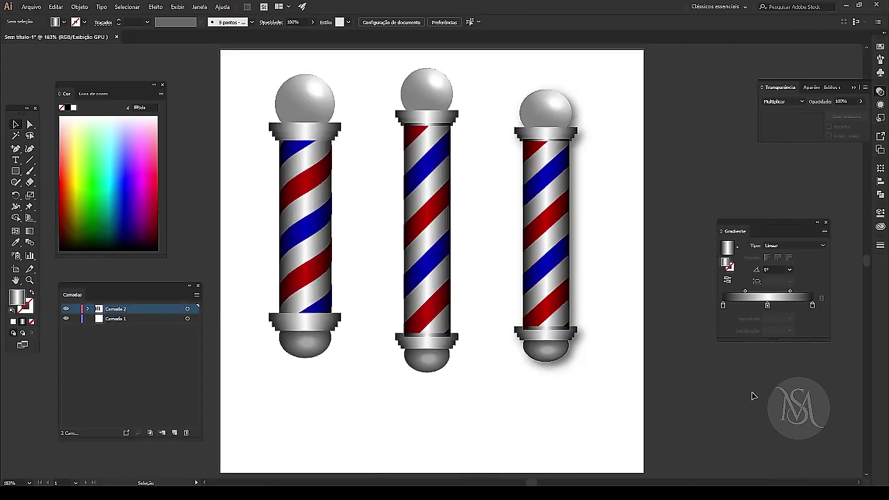
pyautogui.press('Tab')
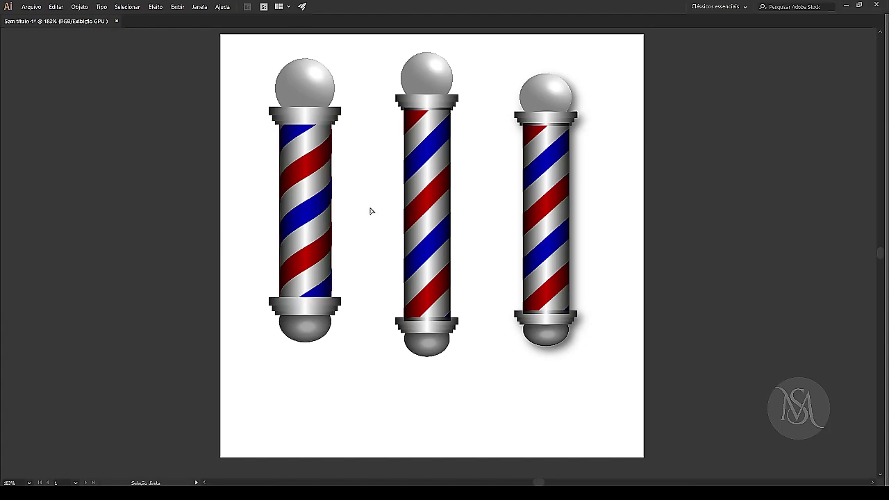
pyautogui.hotkey('ctrl', '+')
pyautogui.hotkey('ctrl', '+')
pyautogui.hotkey('ctrl', '+')
pyautogui.hotkey('ctrl', '+')
pyautogui.moveTo(82, 158)
pyautogui.mouseDown()
pyautogui.moveTo(412, 322)
pyautogui.moveTo(426, 421)
pyautogui.mouseUp()
pyautogui.click(361, 305)
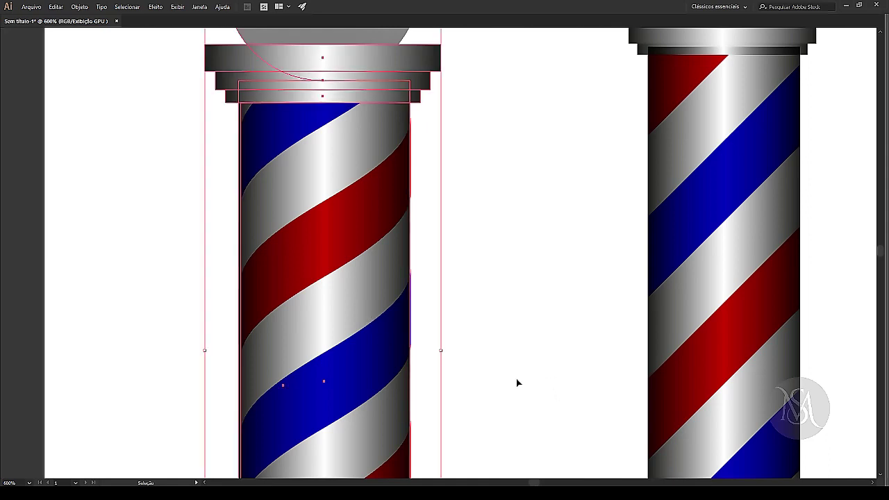
pyautogui.moveTo(520, 383); pyautogui.dragTo(525, 202)
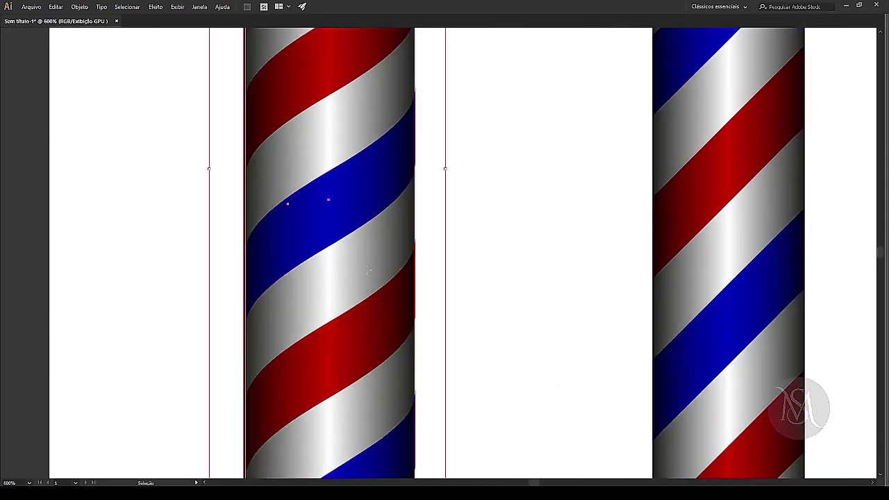
pyautogui.doubleClick(370, 297)
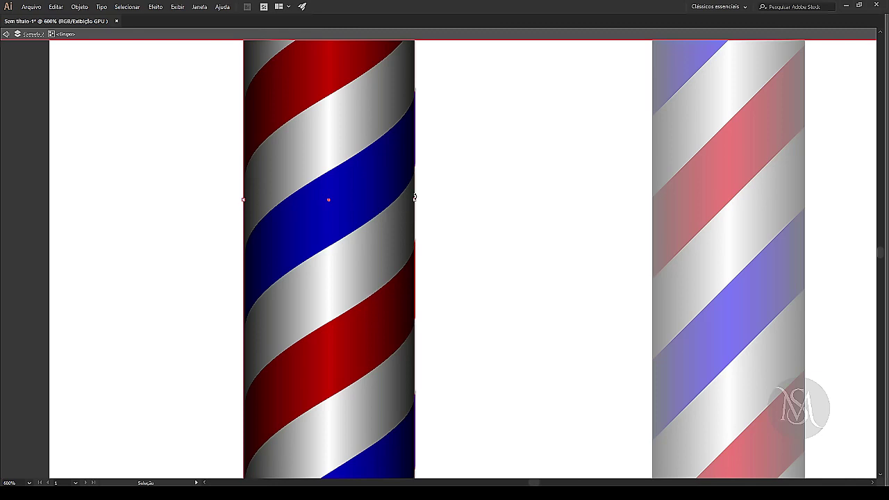
# Trim the left pole's shading overlay to its stripes' edge and exit isolation mode.
pyautogui.moveTo(415, 200)
pyautogui.mouseDown()
pyautogui.moveTo(403, 200)
pyautogui.moveTo(415, 236)
pyautogui.mouseUp()
pyautogui.click(534, 300)
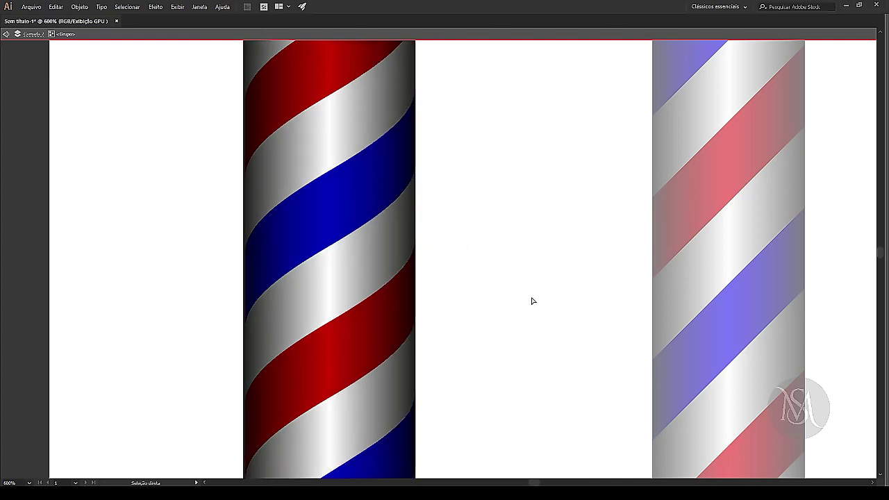
pyautogui.hotkey('ctrl', '0')
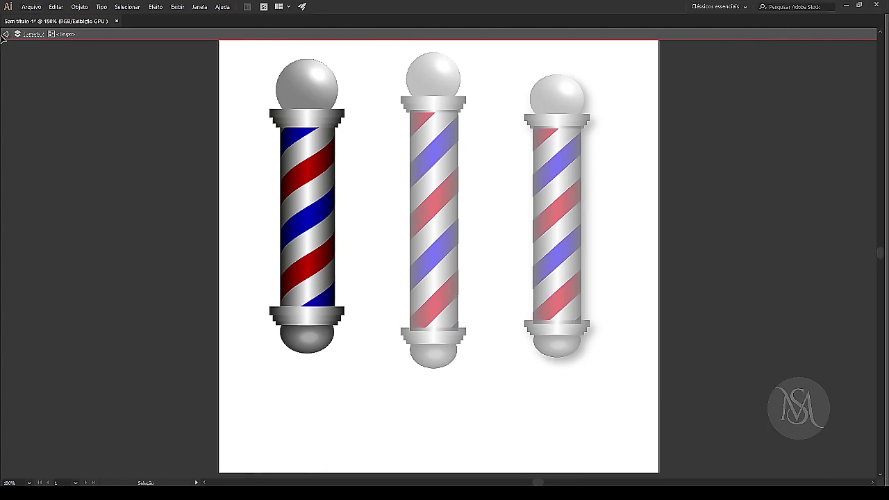
pyautogui.click(6, 36)
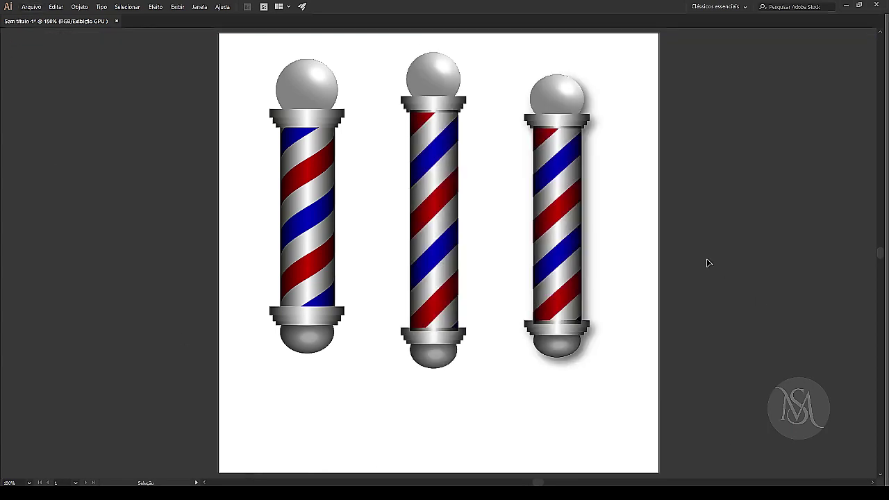
pyautogui.press('Tab')
pyautogui.press('Tab')
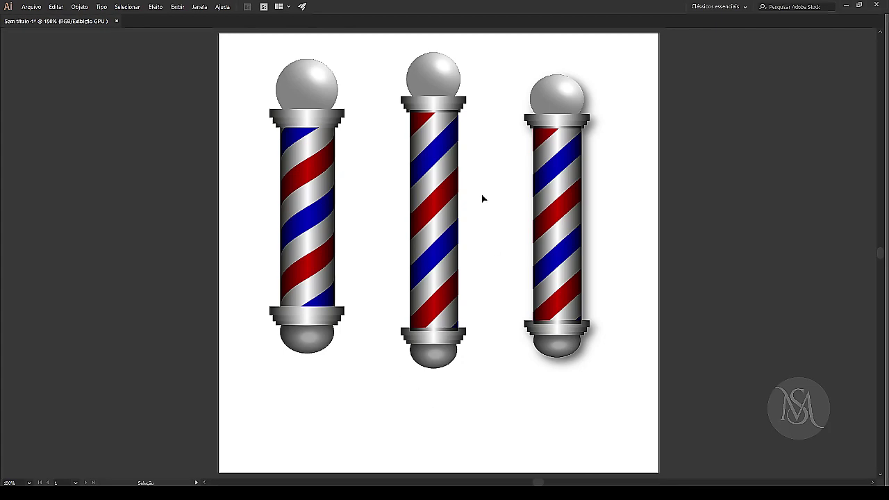
# Isolate the middle pole's group at close zoom and resize its striped body's width.
pyautogui.hotkey('ctrl', '+')
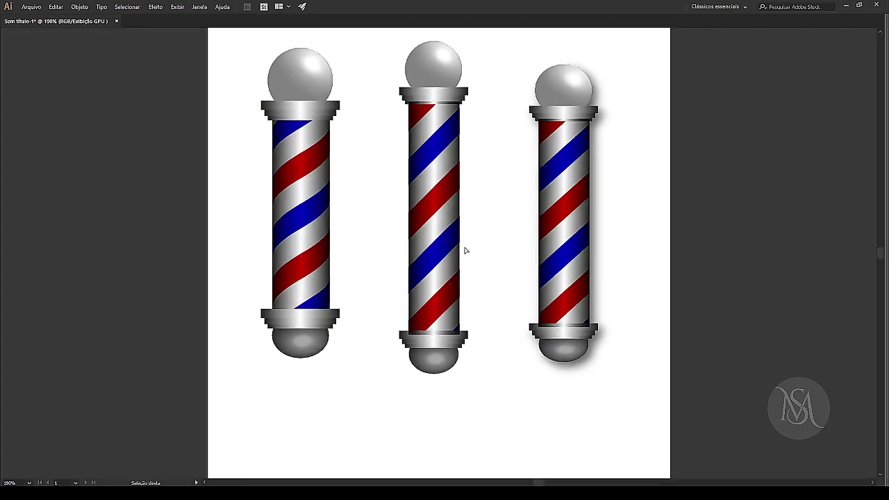
pyautogui.hotkey('ctrl', '+')
pyautogui.hotkey('ctrl', '+')
pyautogui.hotkey('ctrl', '+')
pyautogui.scroll(-5, 291, 292)
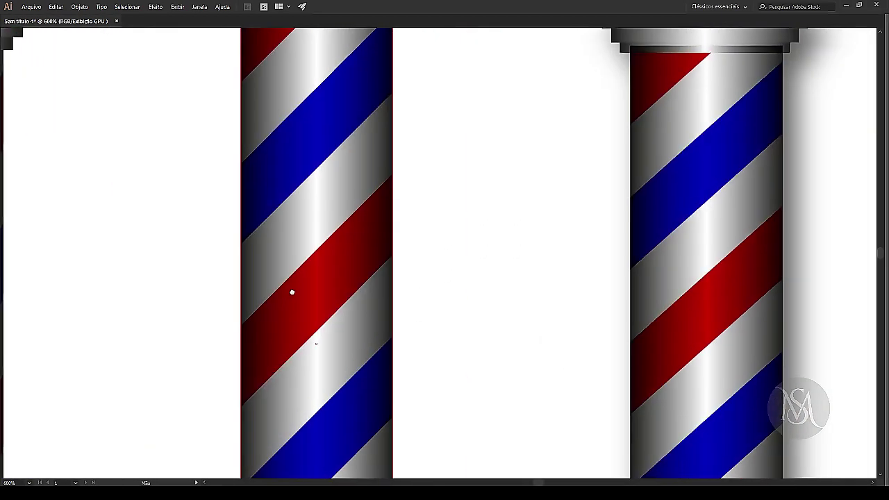
pyautogui.click(343, 238)
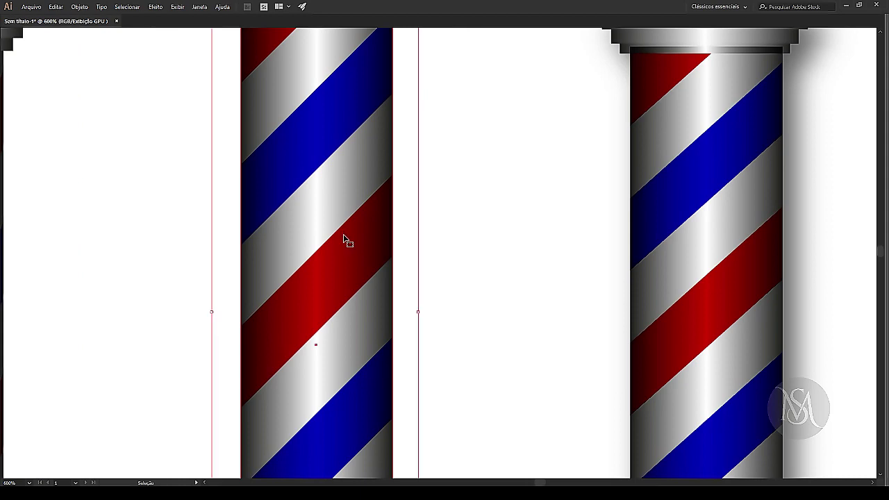
pyautogui.doubleClick(343, 239)
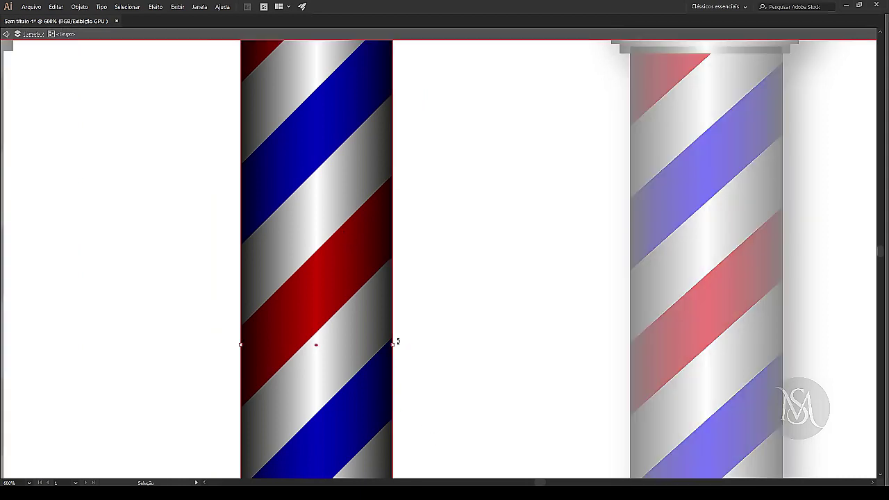
pyautogui.moveTo(391, 344); pyautogui.dragTo(394, 340)
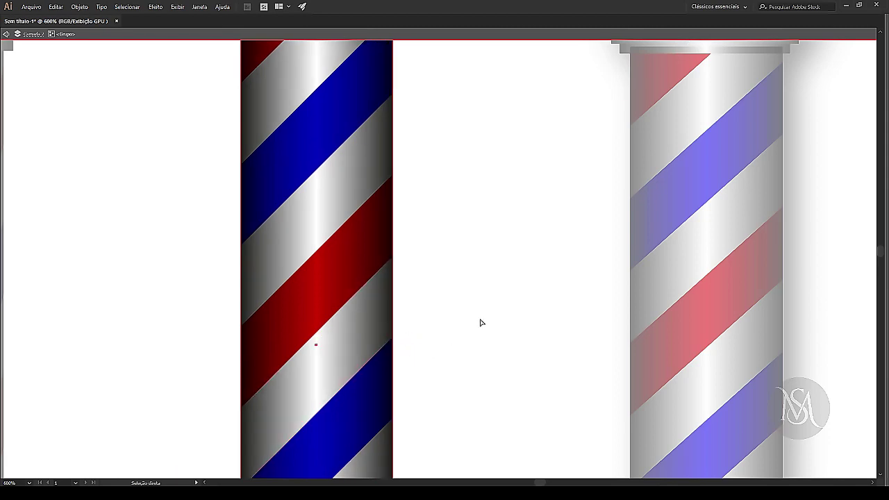
pyautogui.hotkey('ctrl', '0')
pyautogui.click(472, 431)
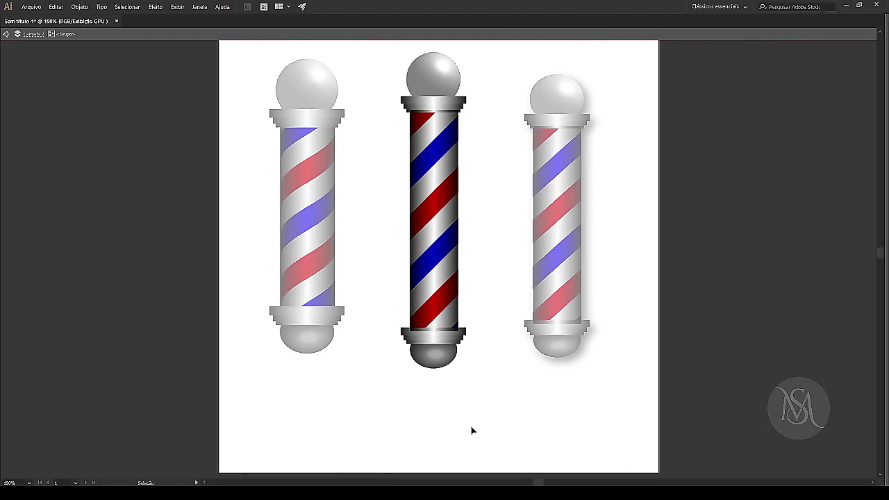
pyautogui.press('Tab')
pyautogui.press('Tab')
# Exit isolation, select the middle pole, and preview the Drop Shadow settings without applying.
pyautogui.click(5, 34)
pyautogui.click(458, 247)
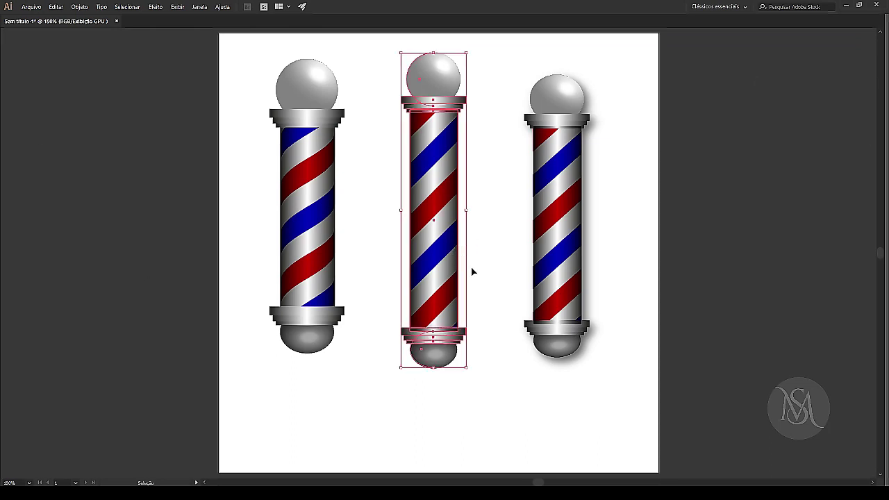
pyautogui.press('Tab')
pyautogui.click(156, 6)
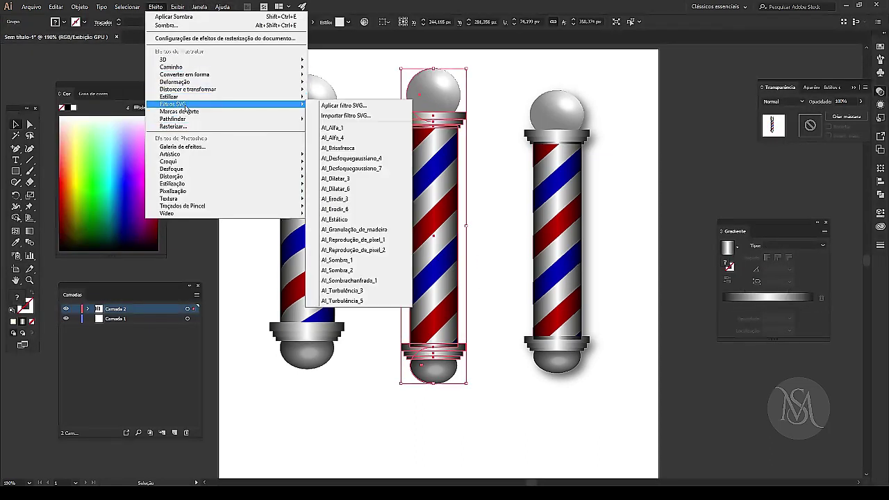
pyautogui.moveTo(208, 97)
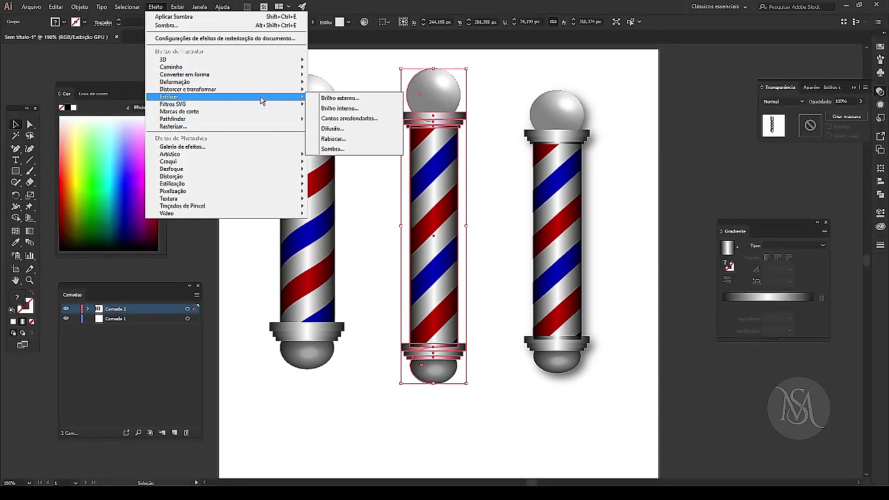
pyautogui.click(335, 149)
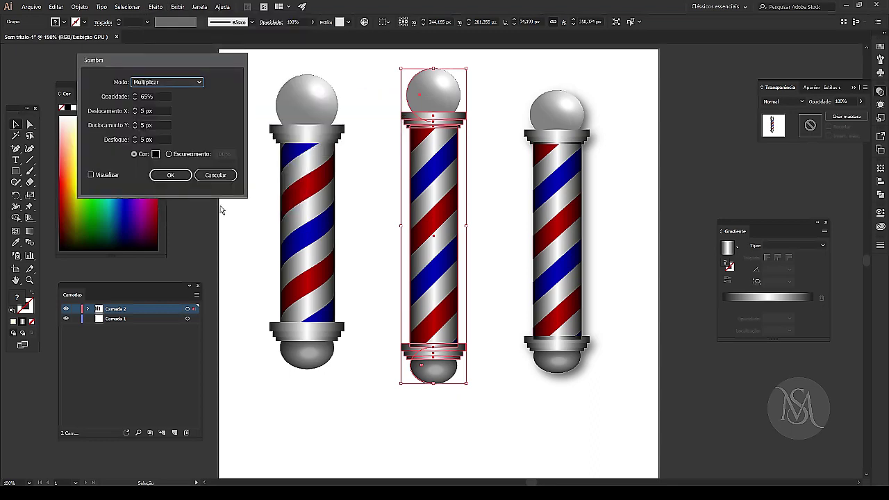
pyautogui.click(215, 175)
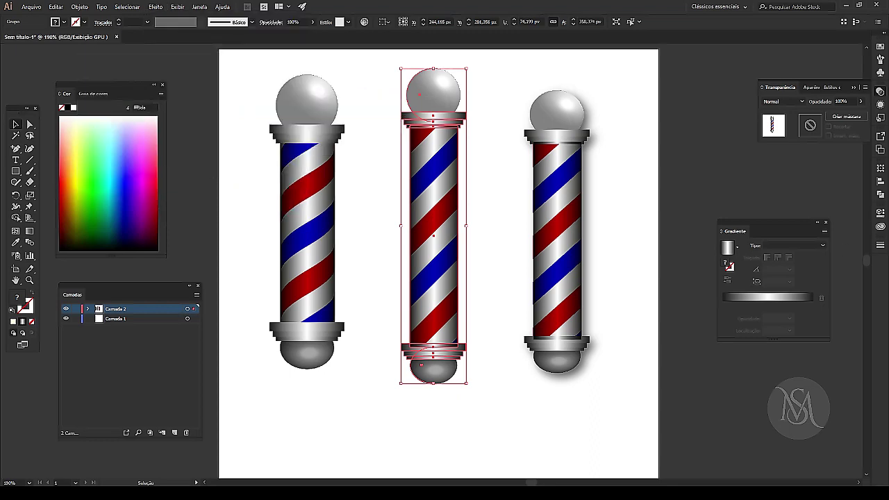
# Inspect the right pole's existing drop shadow in its Appearance attributes.
pyautogui.click(543, 200)
pyautogui.click(880, 105)
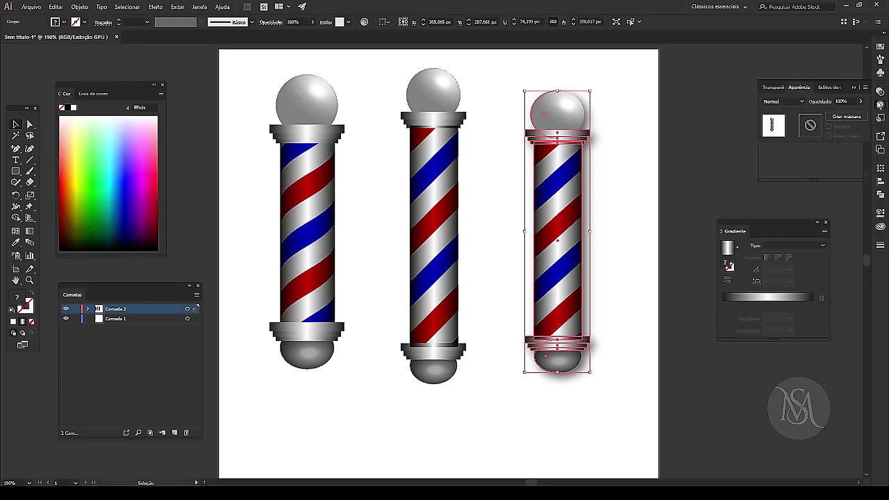
pyautogui.click(847, 127)
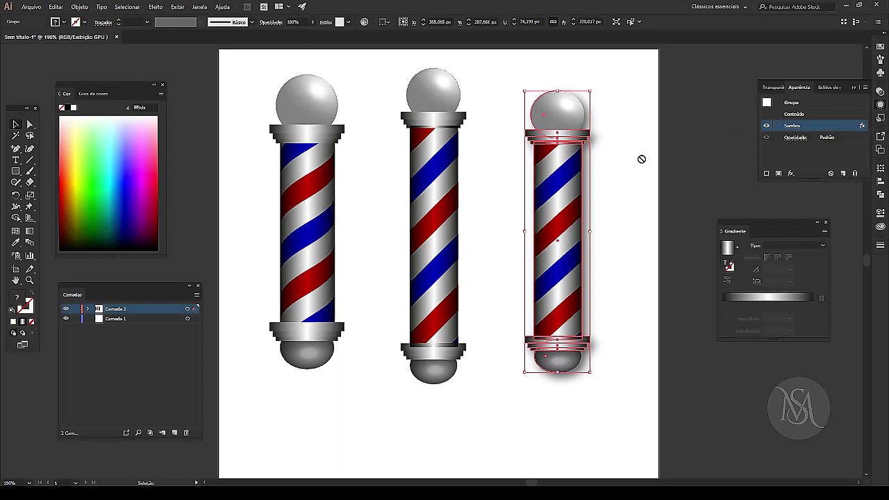
pyautogui.click(737, 163)
# Apply the Multiply 65%, 5 px offset, 5 px blur drop shadow to the middle and left poles.
pyautogui.click(458, 138)
pyautogui.click(153, 7)
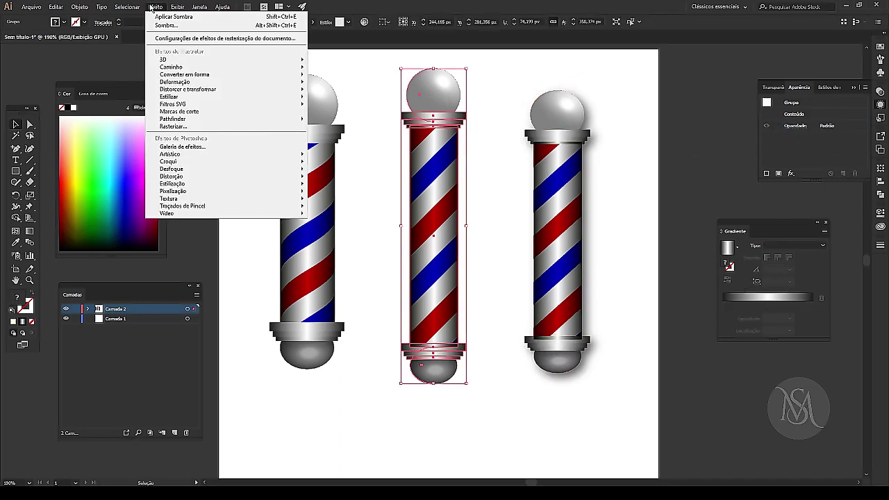
pyautogui.moveTo(169, 97)
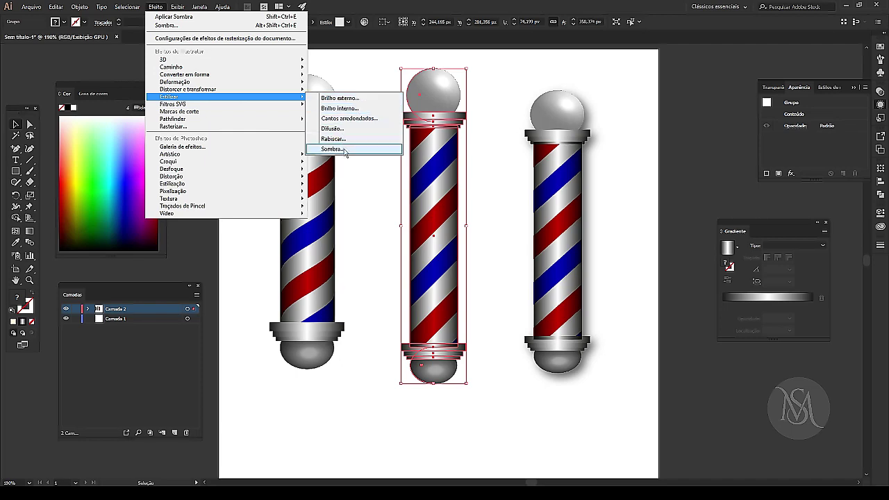
pyautogui.click(331, 149)
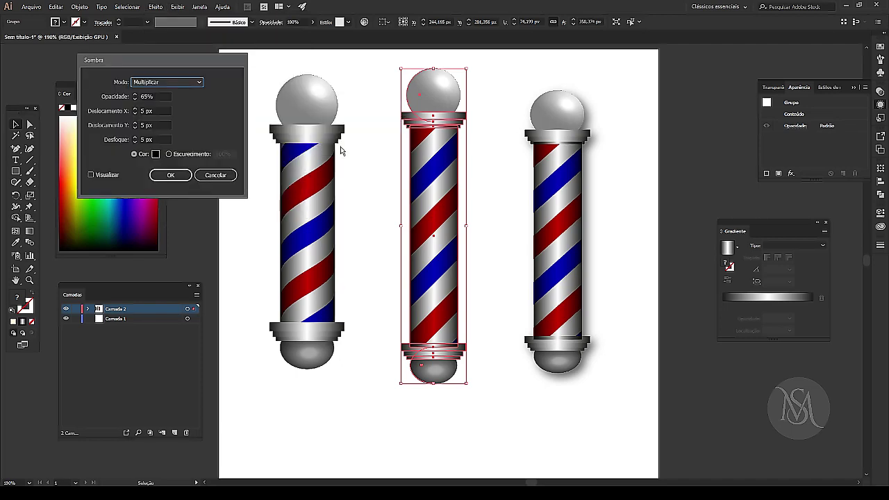
pyautogui.click(172, 175)
pyautogui.click(299, 132)
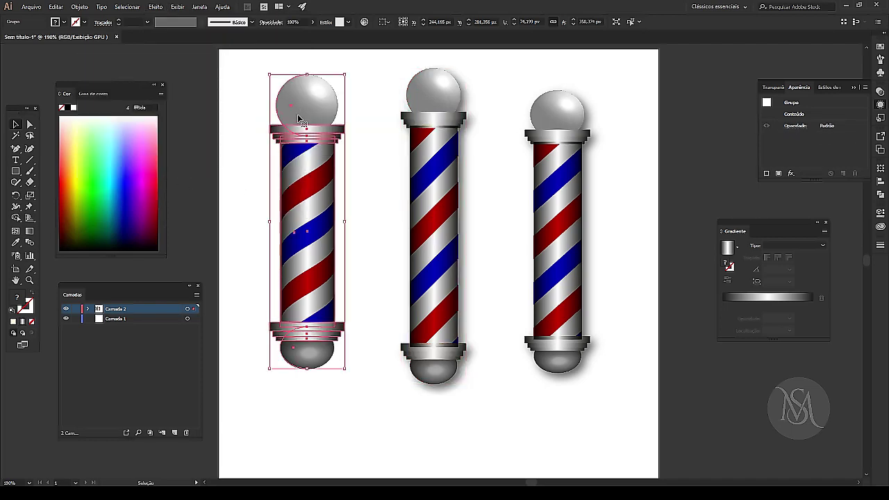
pyautogui.click(156, 7)
pyautogui.moveTo(170, 97)
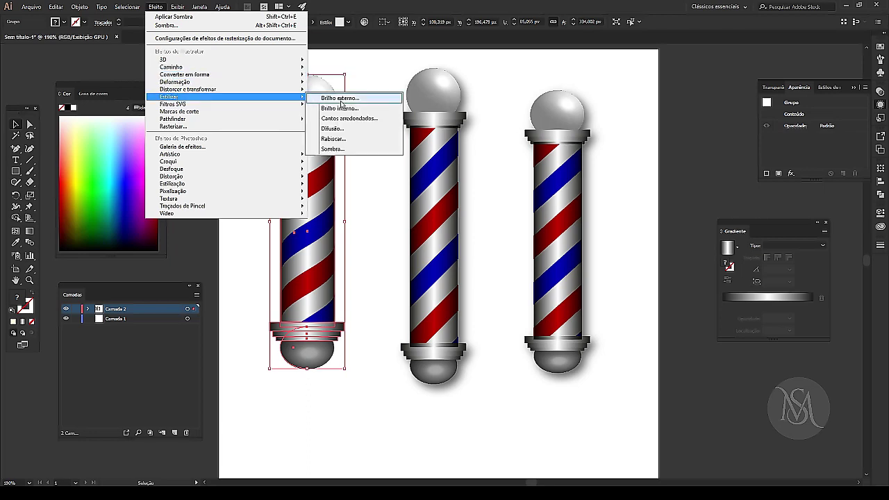
pyautogui.click(333, 149)
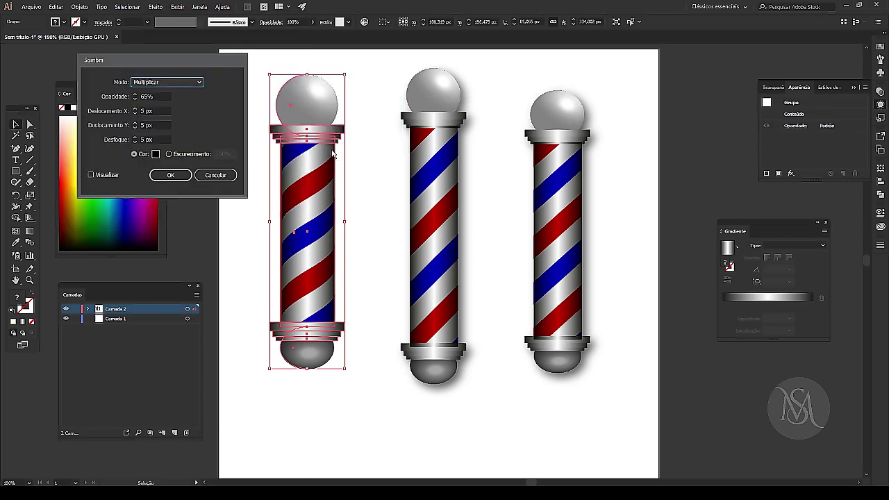
pyautogui.click(174, 176)
pyautogui.click(502, 433)
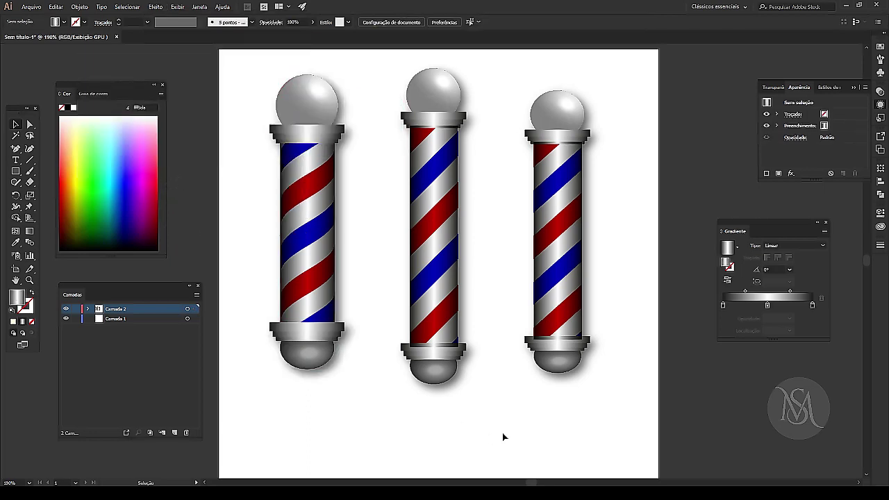
# Isolate the middle pole and widen its striped rectangle to about 55.6 px.
pyautogui.doubleClick(429, 217)
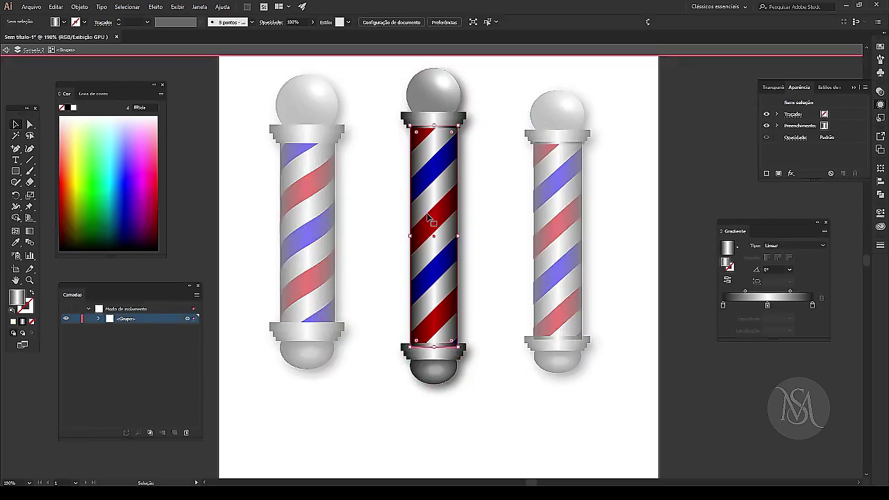
pyautogui.click(429, 217)
pyautogui.moveTo(456, 238); pyautogui.dragTo(457, 239)
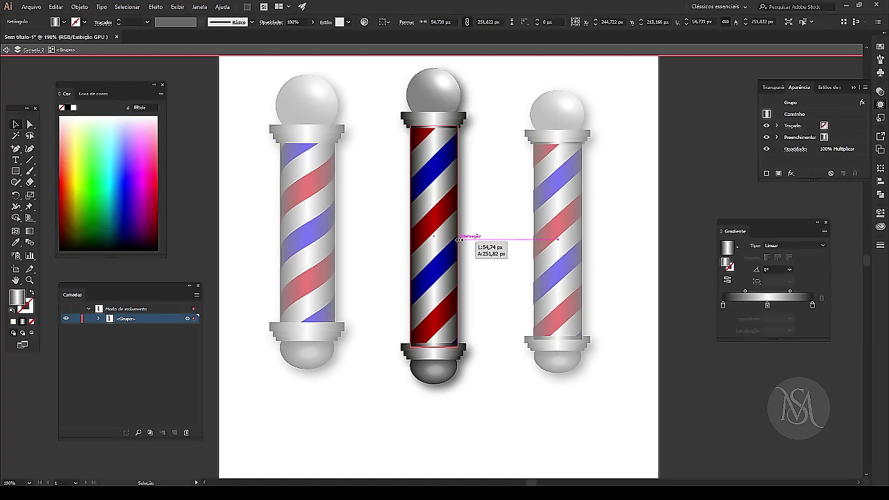
pyautogui.hotkey('ctrl', '+')
pyautogui.hotkey('ctrl', '+')
pyautogui.hotkey('ctrl', '+')
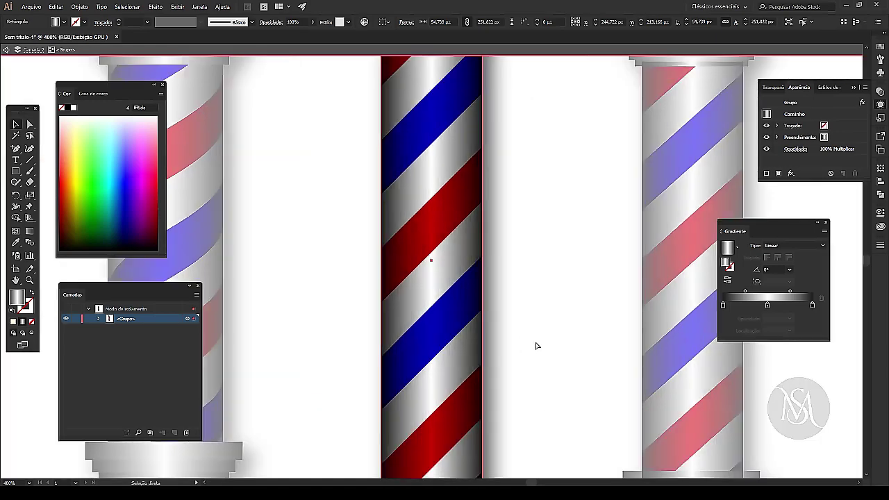
pyautogui.hotkey('ctrl', '+')
pyautogui.hotkey('ctrl', '+')
pyautogui.moveTo(490, 351)
pyautogui.mouseDown()
pyautogui.moveTo(401, 178)
pyautogui.moveTo(396, 270)
pyautogui.mouseUp()
pyautogui.moveTo(444, 176); pyautogui.dragTo(446, 180)
# Zoom out to fit the whole artboard and exit Isolation Mode.
pyautogui.click(535, 264)
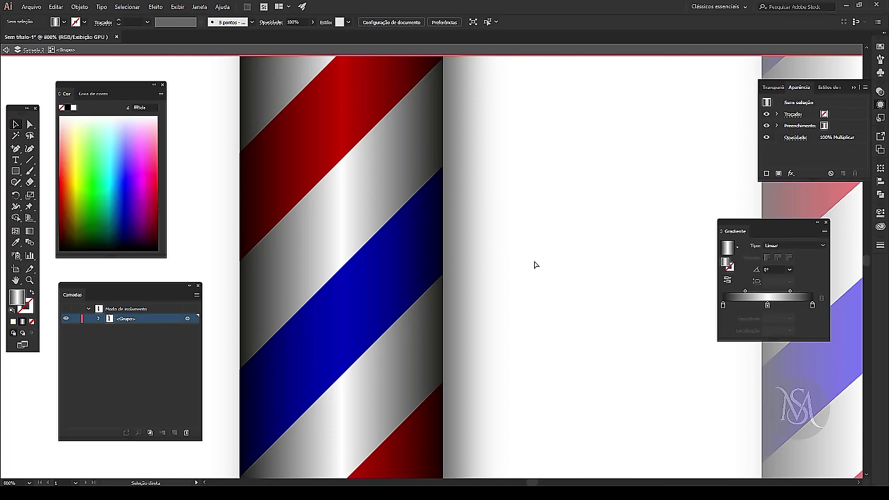
pyautogui.hotkey('ctrl', '0')
pyautogui.press('Tab')
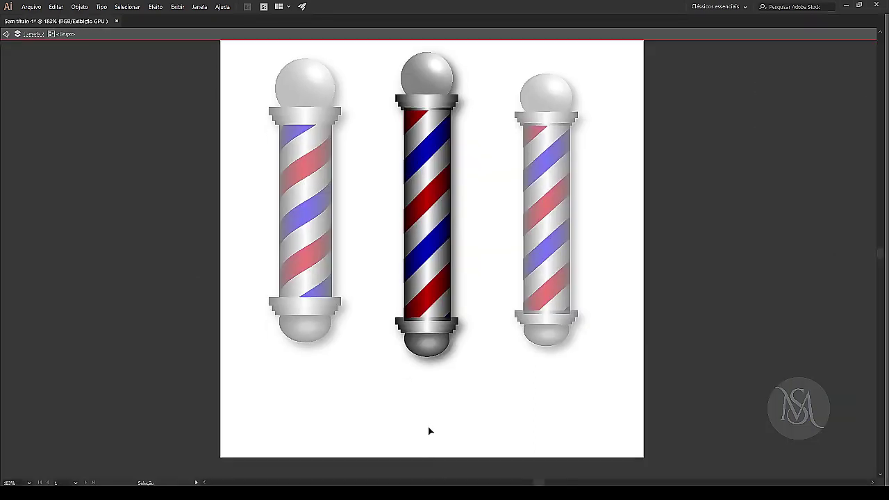
pyautogui.click(6, 35)
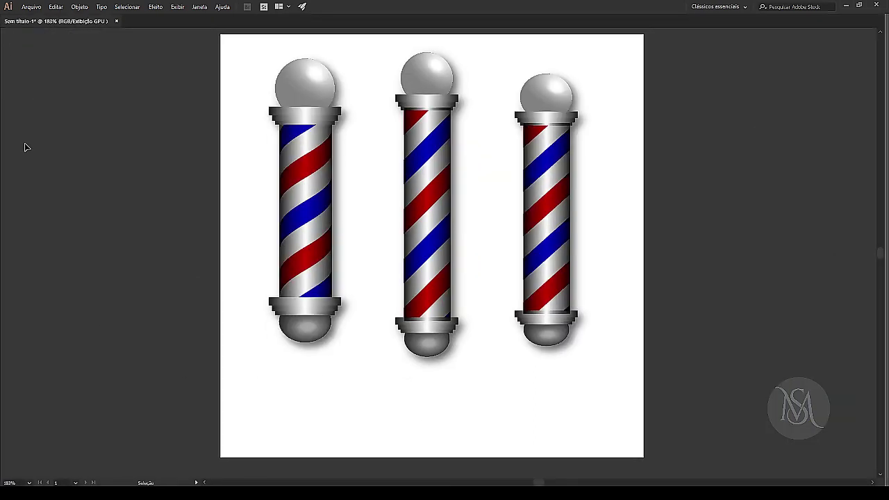